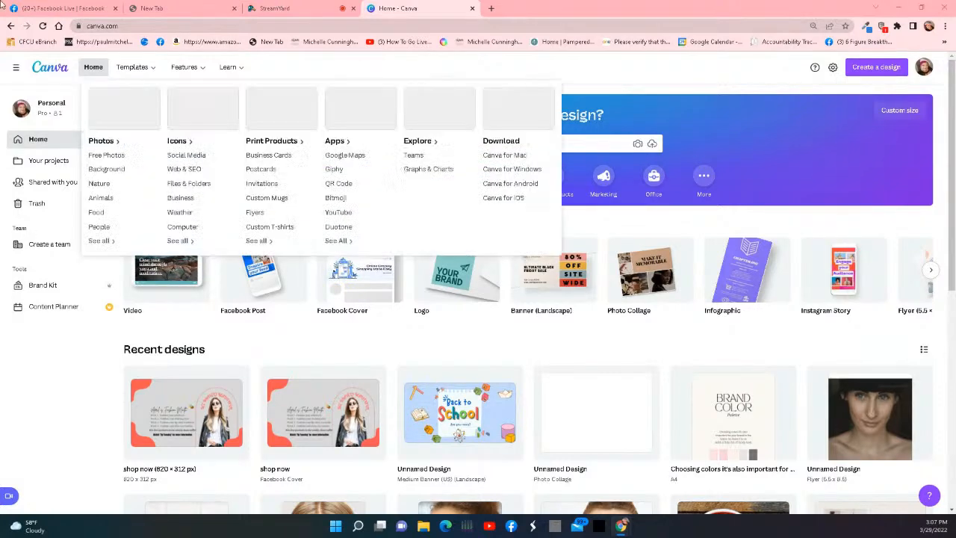
# Scroll through Recent designs on the home page, then go to Your projects
pyautogui.moveTo(192, 80)
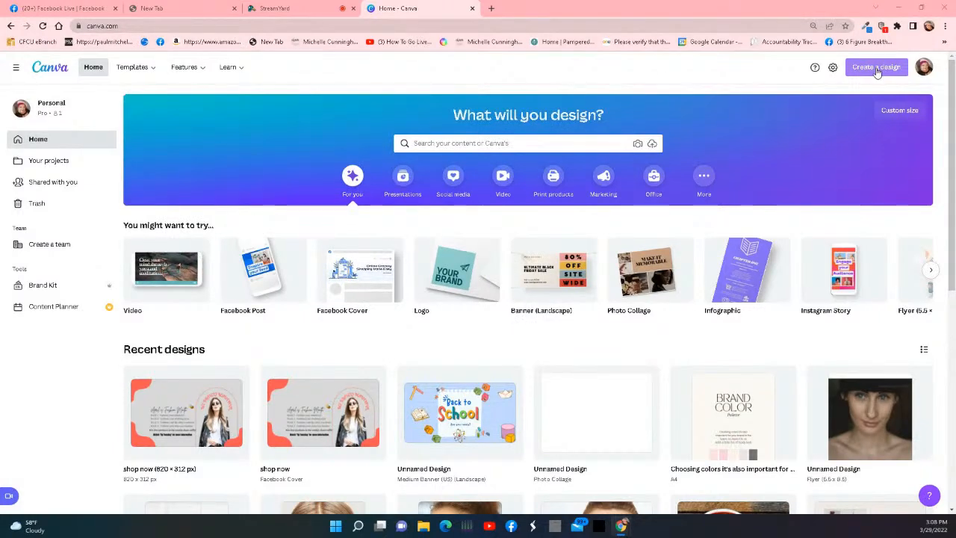
pyautogui.scroll(-3, 636, 348)
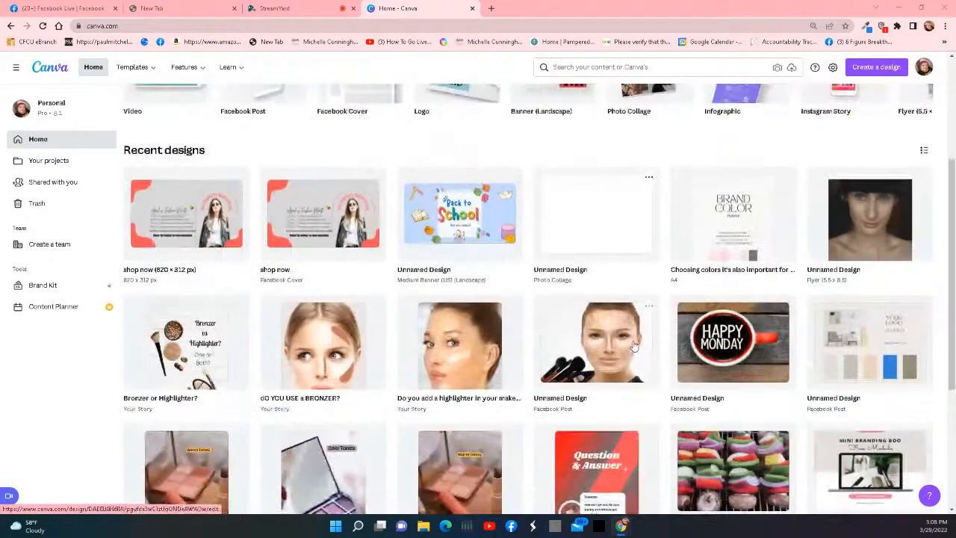
pyautogui.scroll(-1, 385, 306)
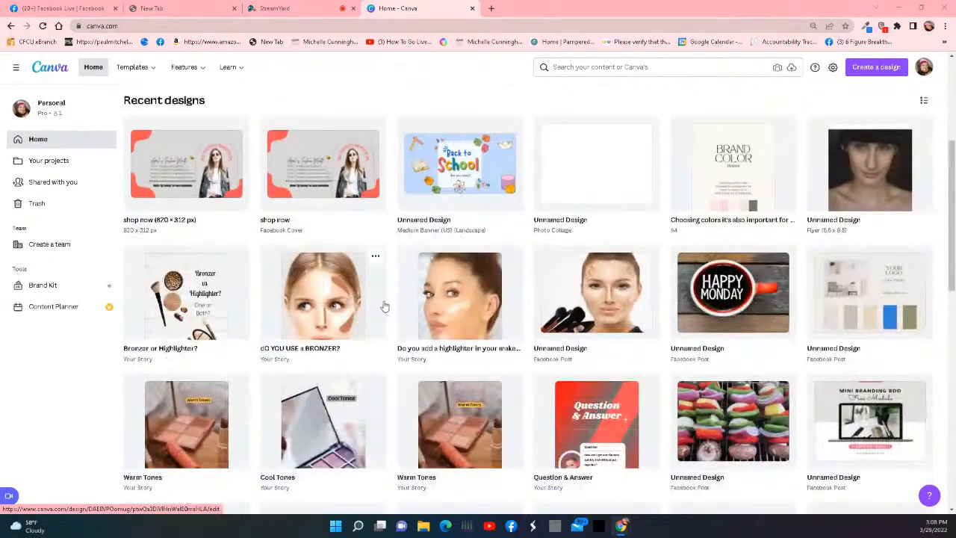
pyautogui.scroll(-6, 385, 306)
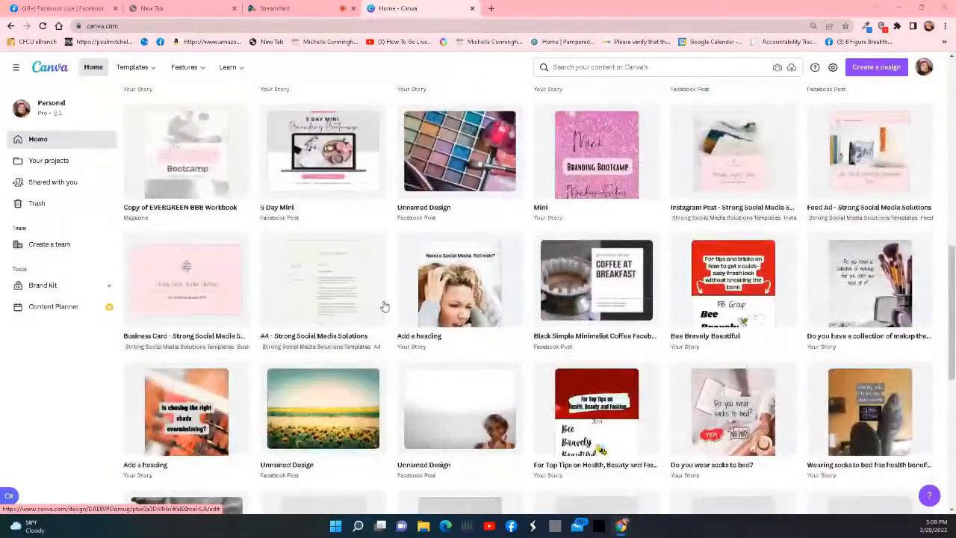
pyautogui.scroll(-1, 384, 306)
pyautogui.scroll(-6, 384, 306)
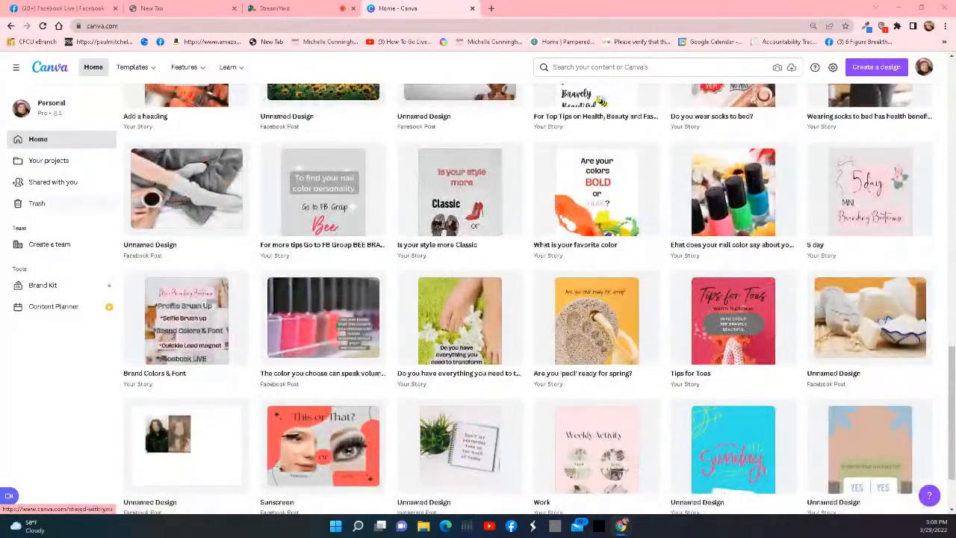
pyautogui.click(37, 159)
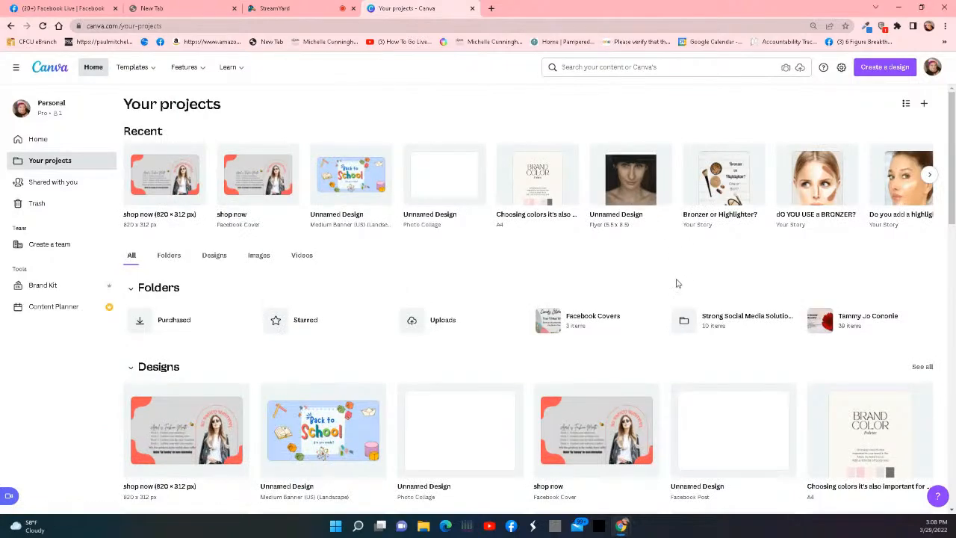
# Browse Designs, Images and Videos in Your projects, using Show more under Designs
pyautogui.scroll(-8, 679, 291)
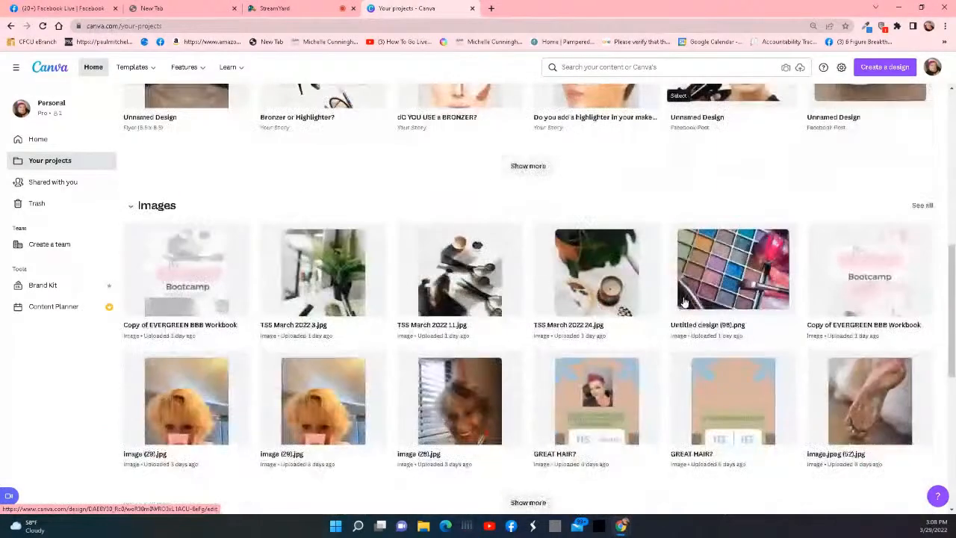
pyautogui.scroll(-6, 685, 301)
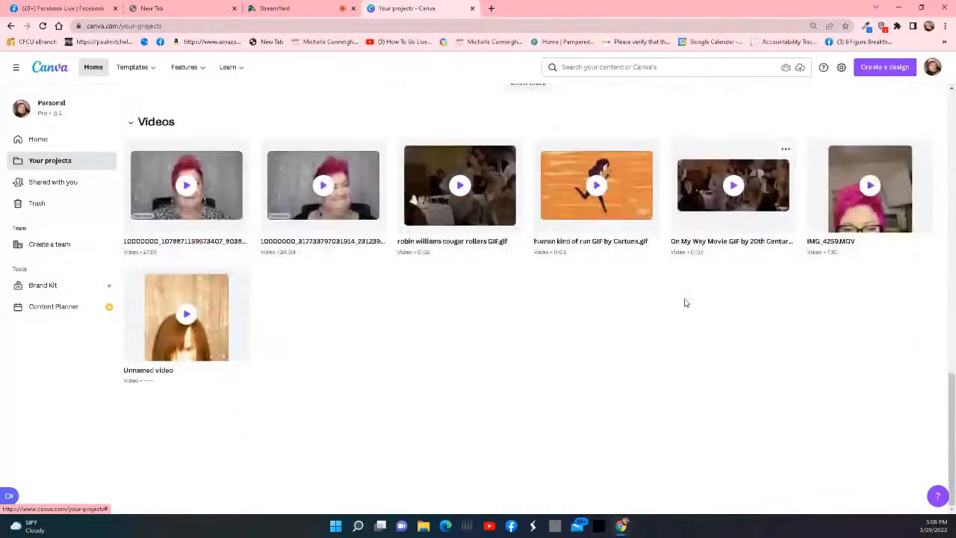
pyautogui.scroll(8, 691, 301)
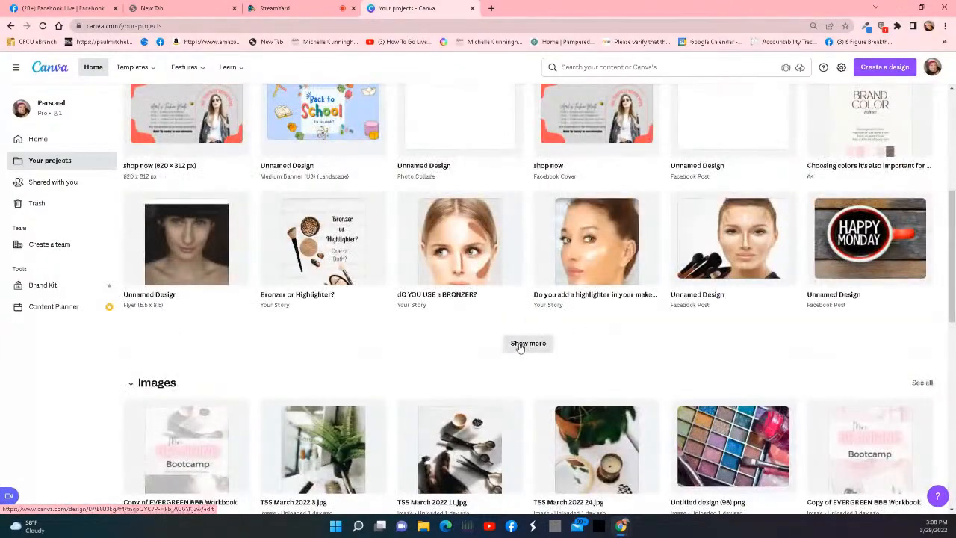
pyautogui.click(520, 346)
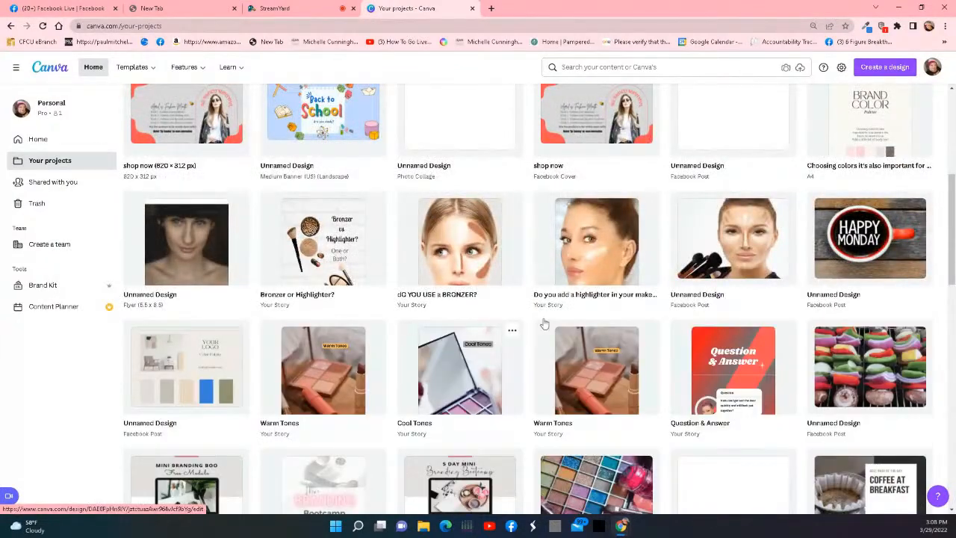
pyautogui.scroll(-3, 529, 337)
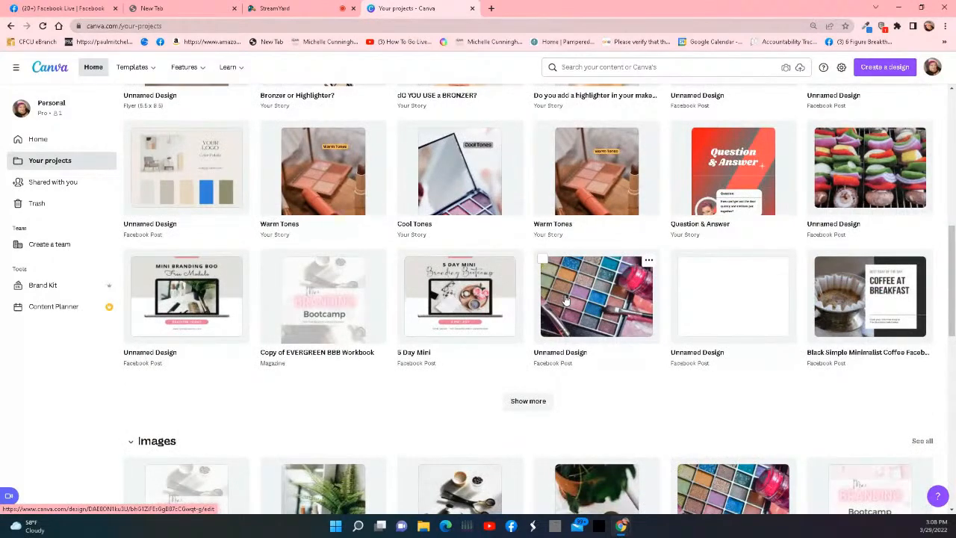
pyautogui.scroll(-3, 566, 299)
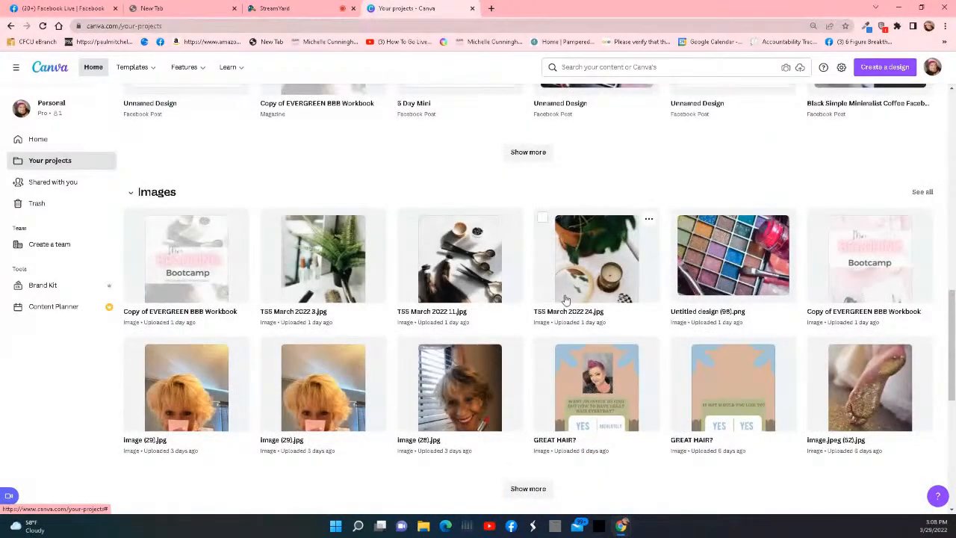
pyautogui.scroll(-5, 566, 299)
pyautogui.scroll(2, 566, 299)
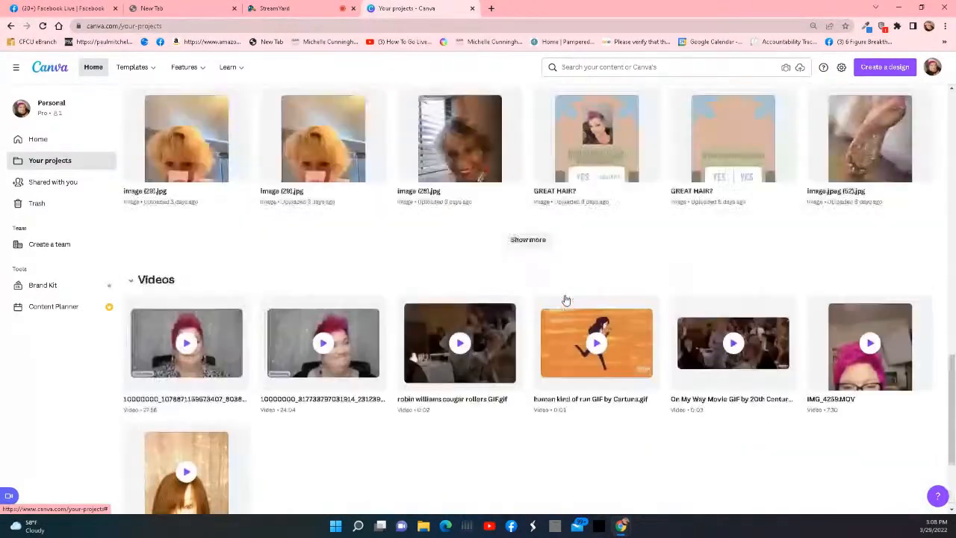
pyautogui.scroll(4, 566, 300)
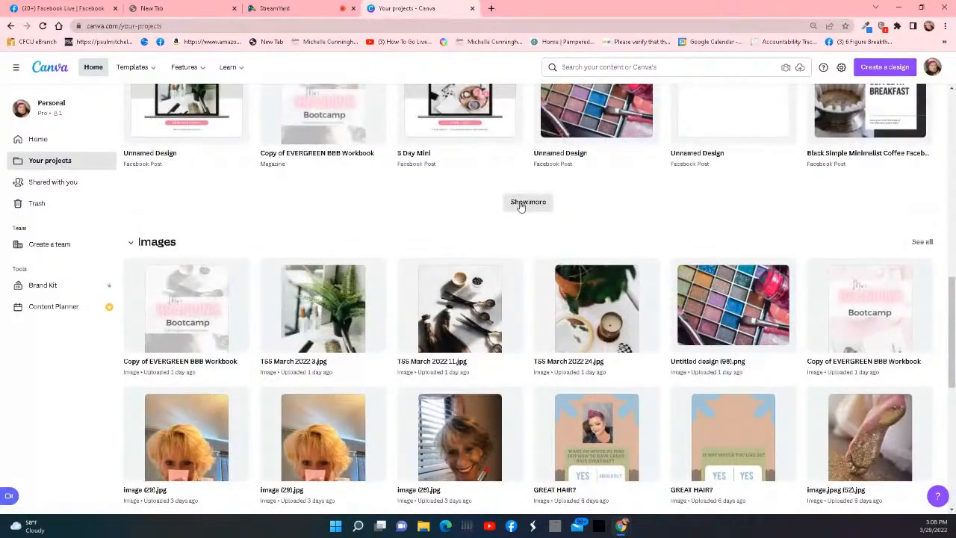
# Repeatedly use Show more to load many rows of older saved designs
pyautogui.click(527, 202)
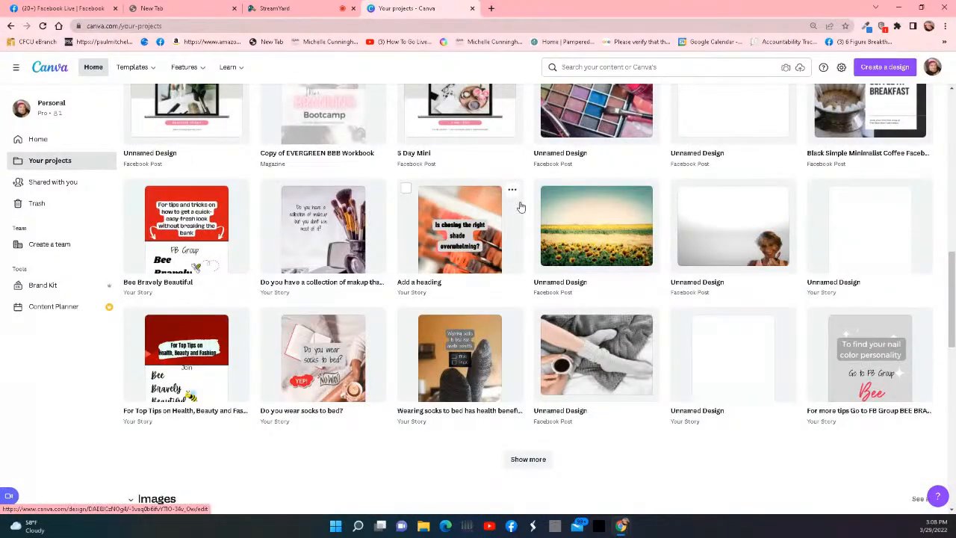
pyautogui.scroll(-1, 630, 303)
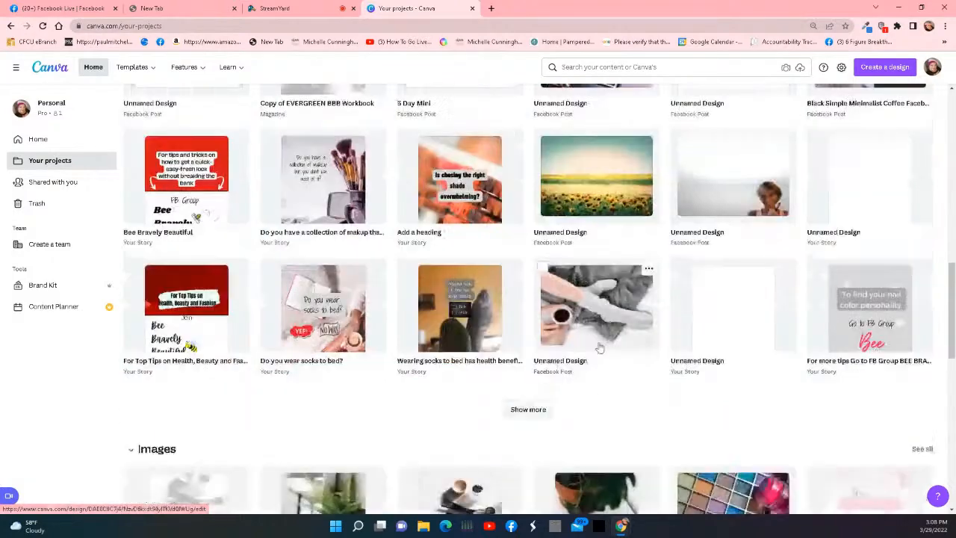
pyautogui.click(530, 409)
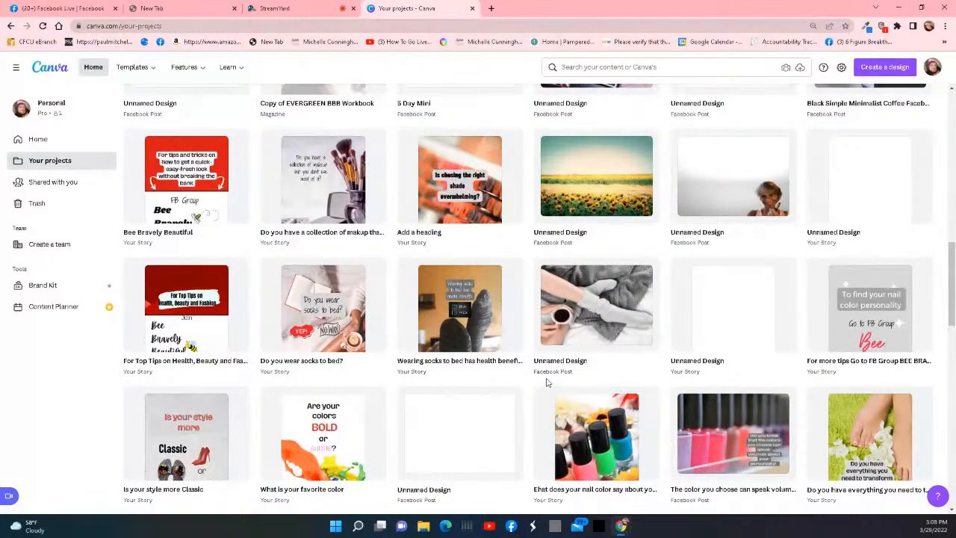
pyautogui.scroll(-2, 546, 383)
pyautogui.scroll(-2, 572, 424)
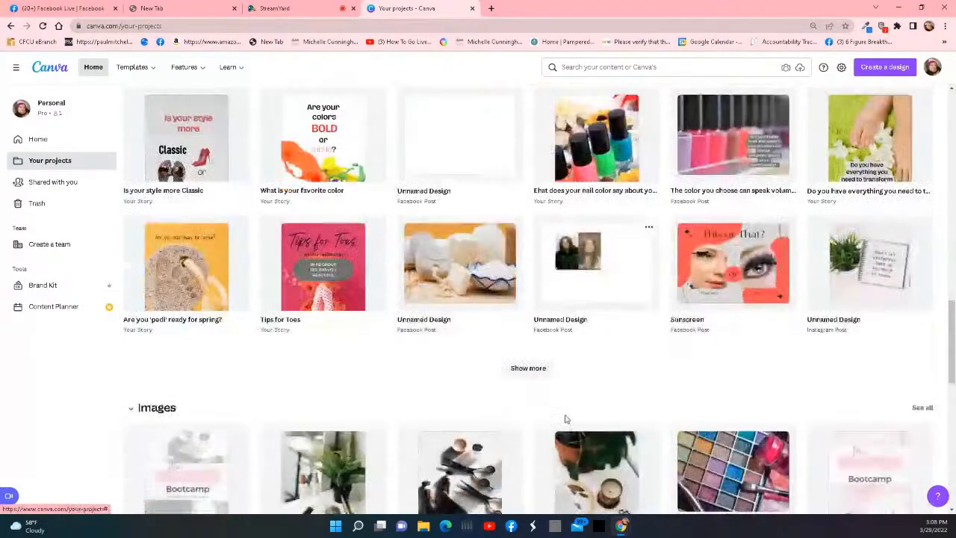
pyautogui.click(529, 370)
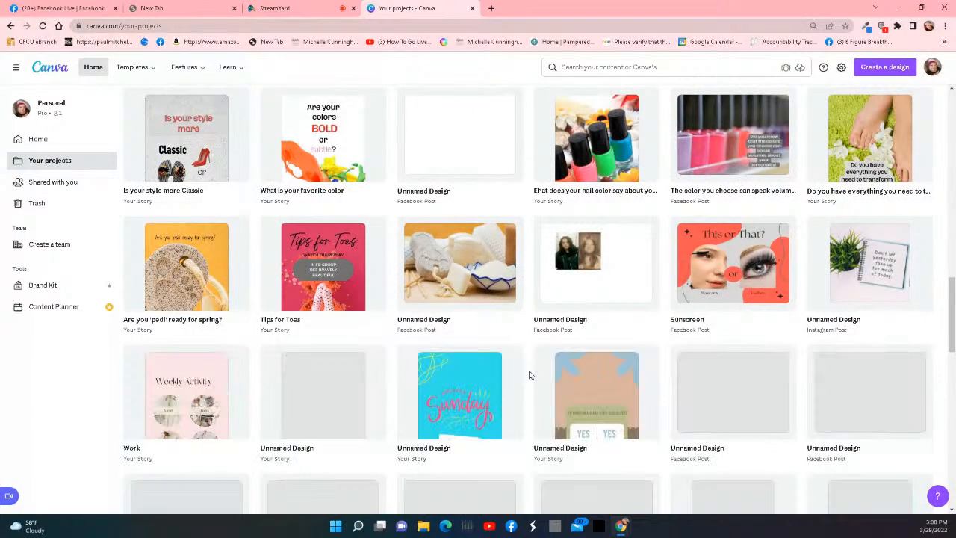
pyautogui.scroll(-2, 551, 344)
pyautogui.scroll(-1, 549, 346)
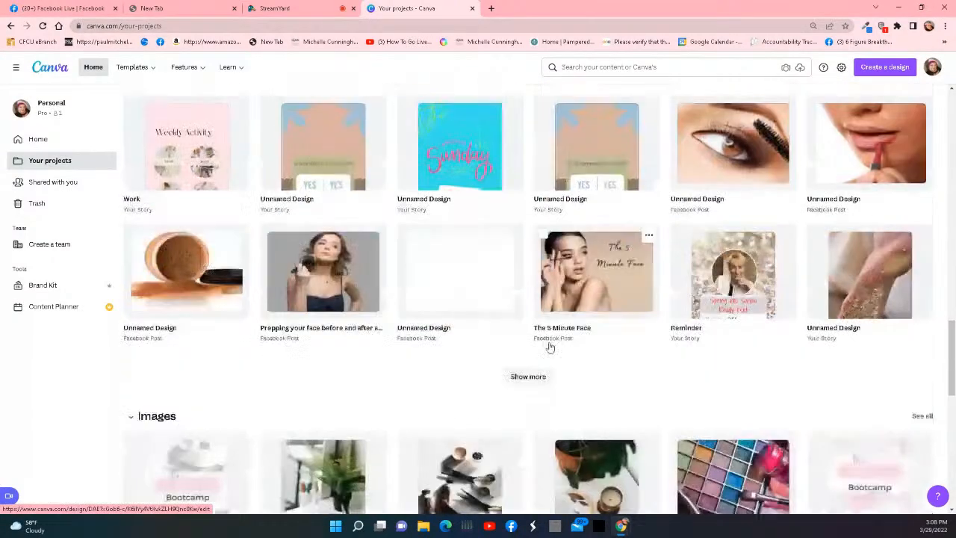
pyautogui.scroll(-1, 524, 334)
pyautogui.click(526, 328)
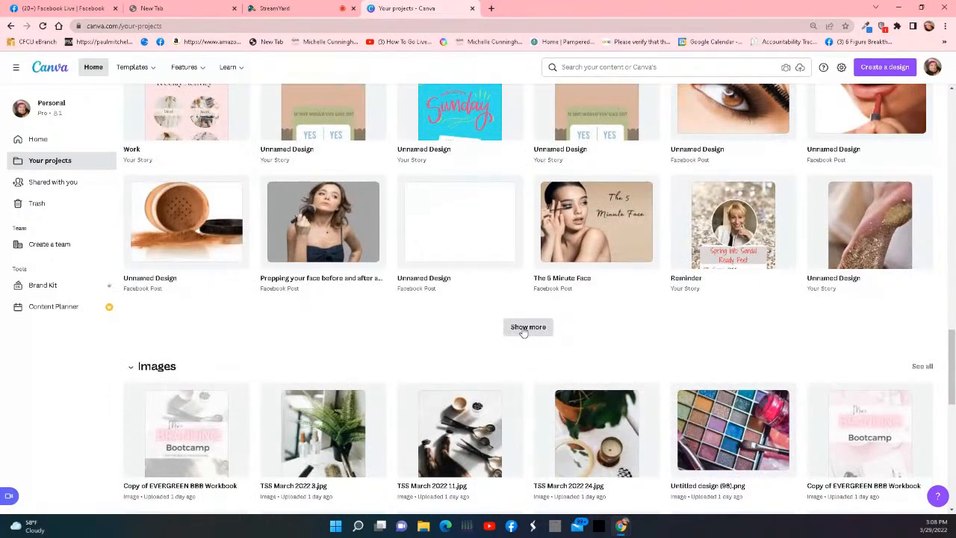
pyautogui.scroll(-3, 524, 332)
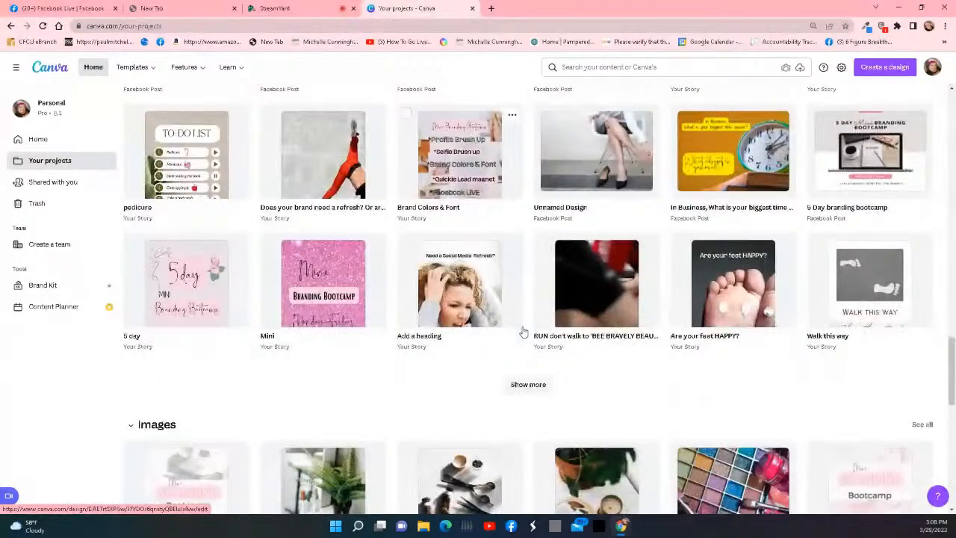
pyautogui.click(528, 386)
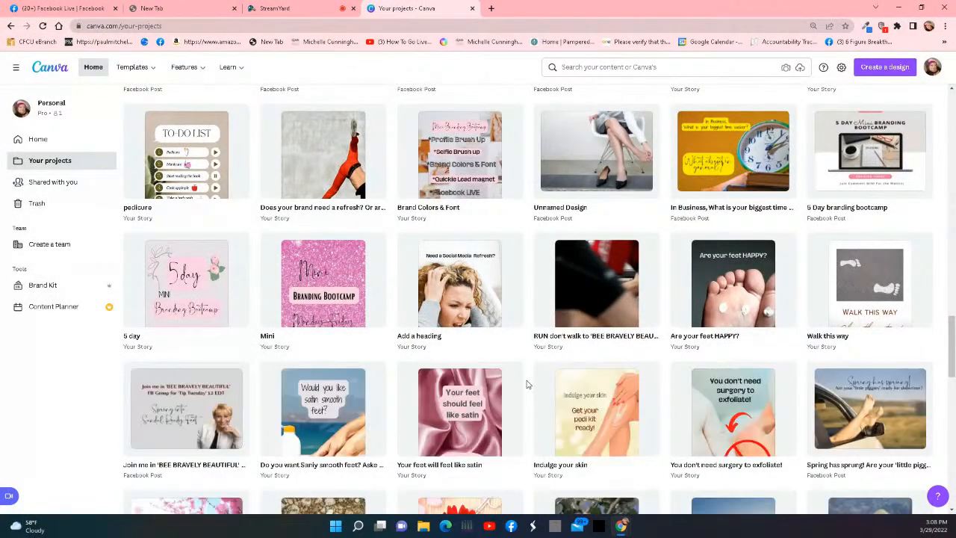
pyautogui.scroll(-3, 528, 386)
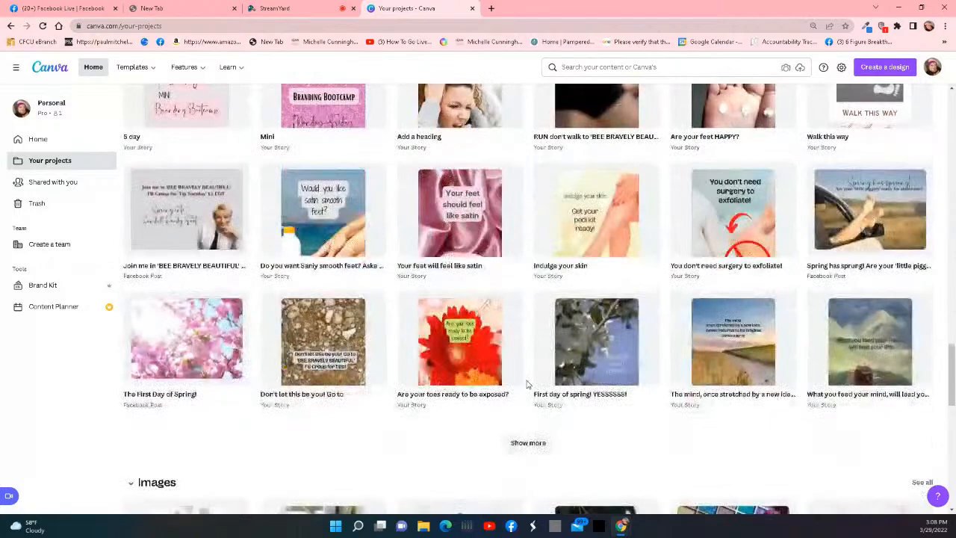
pyautogui.click(529, 443)
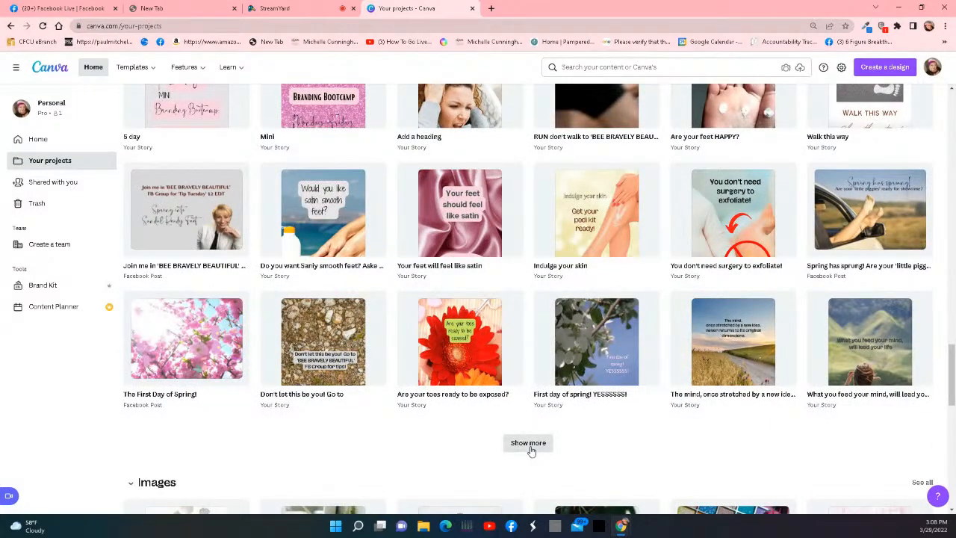
pyautogui.scroll(-5, 512, 431)
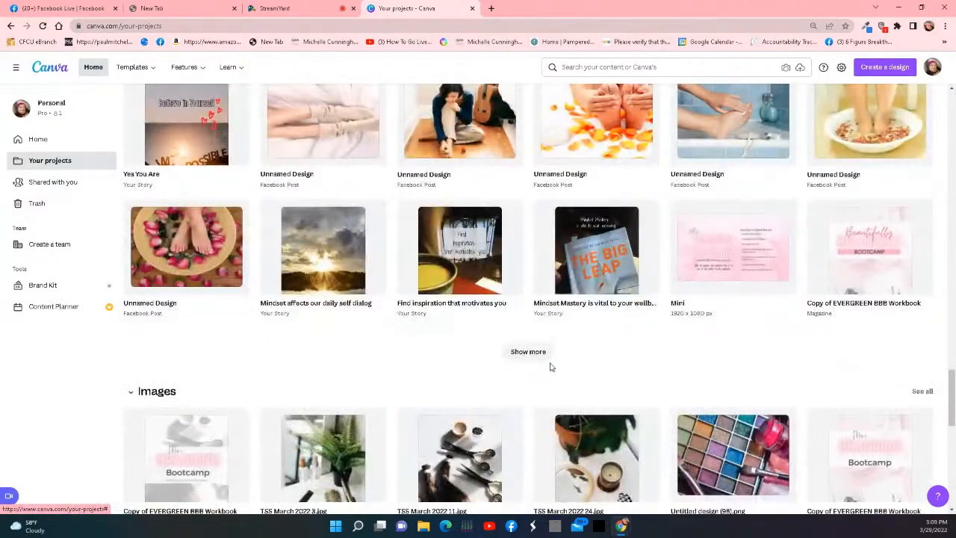
pyautogui.click(531, 354)
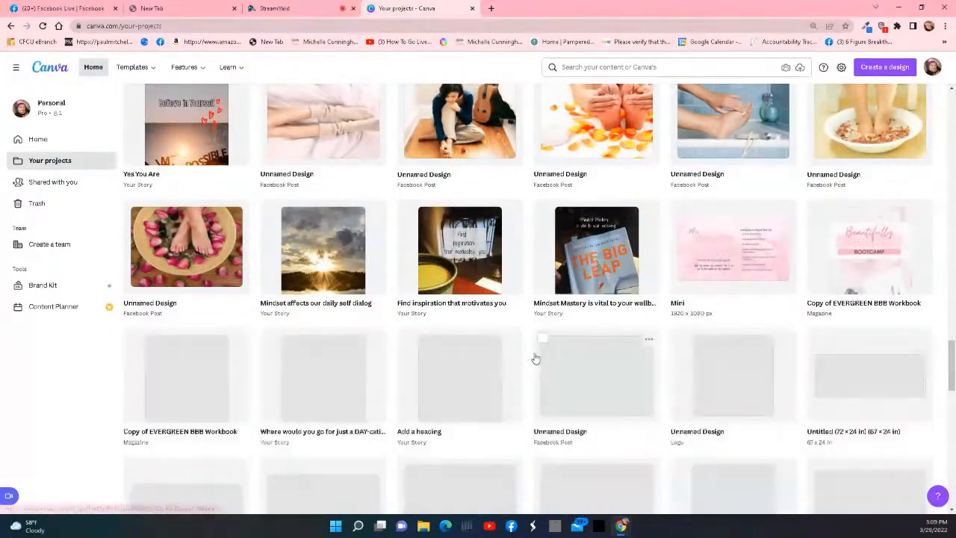
pyautogui.scroll(-3, 531, 360)
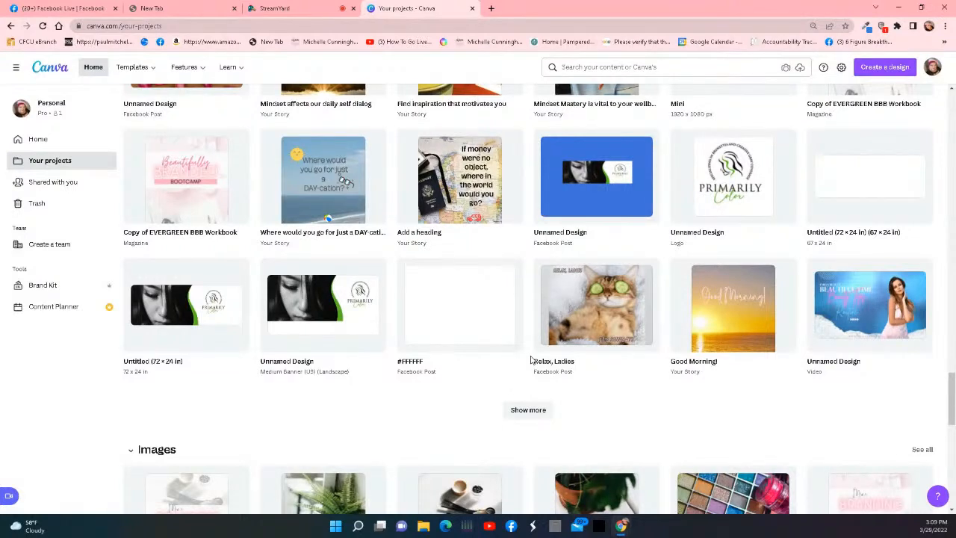
pyautogui.click(532, 411)
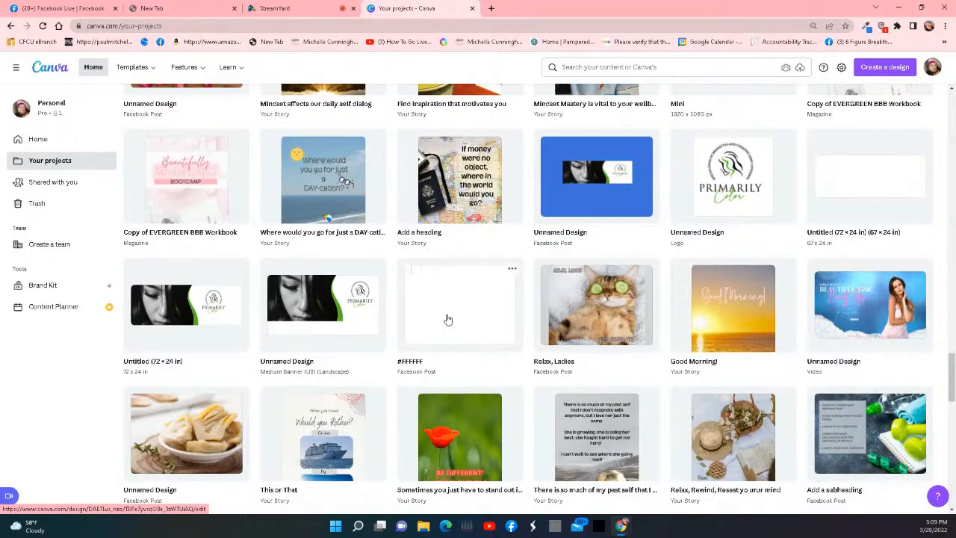
pyautogui.scroll(-3, 516, 326)
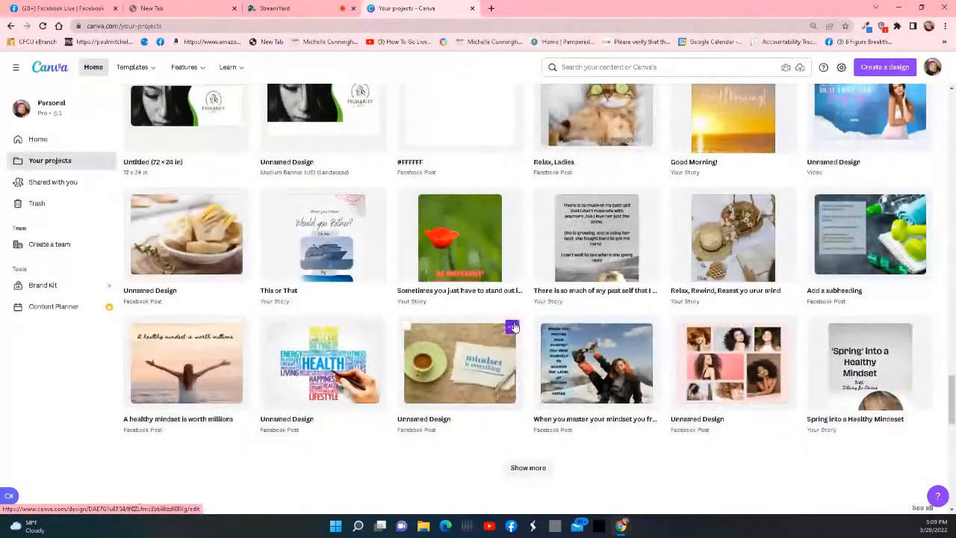
pyautogui.scroll(-2, 514, 321)
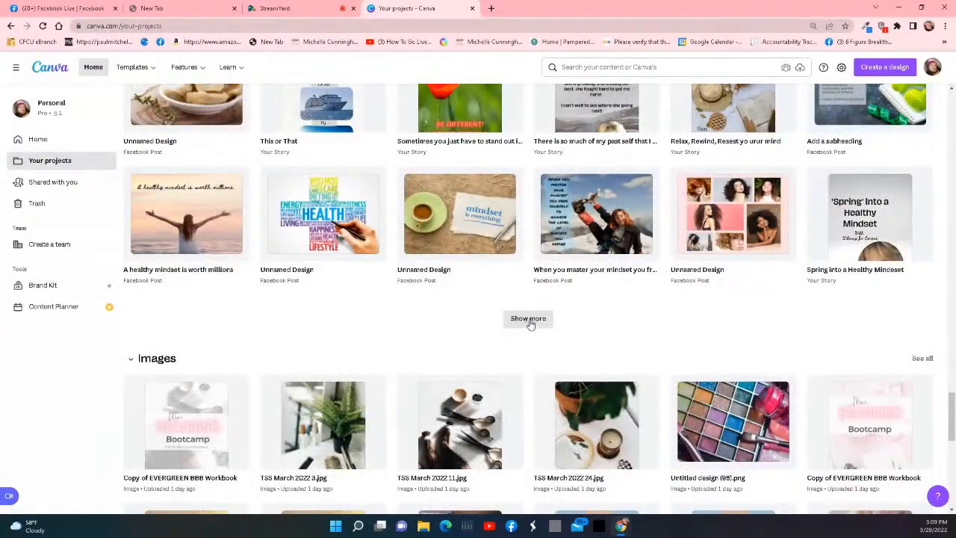
pyautogui.click(530, 321)
pyautogui.scroll(-3, 531, 321)
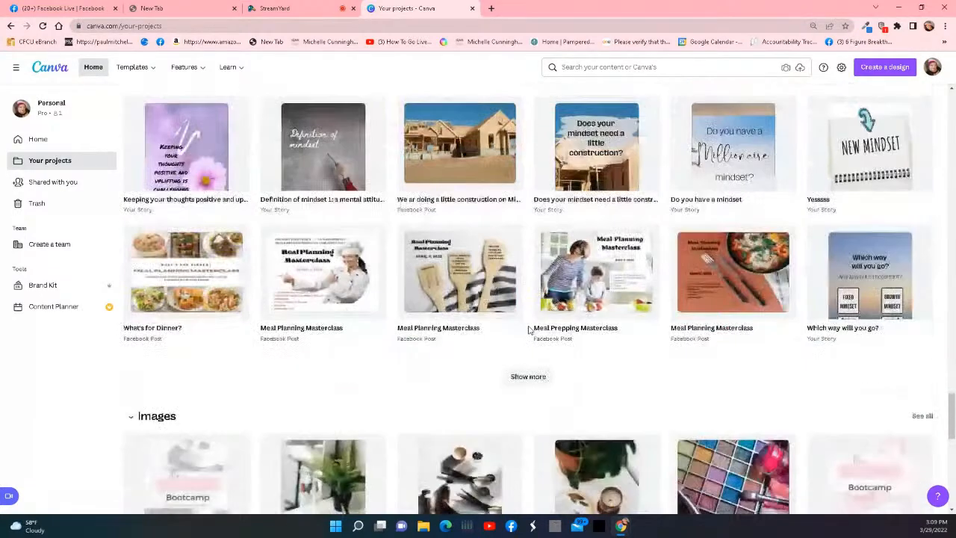
pyautogui.scroll(-2, 529, 330)
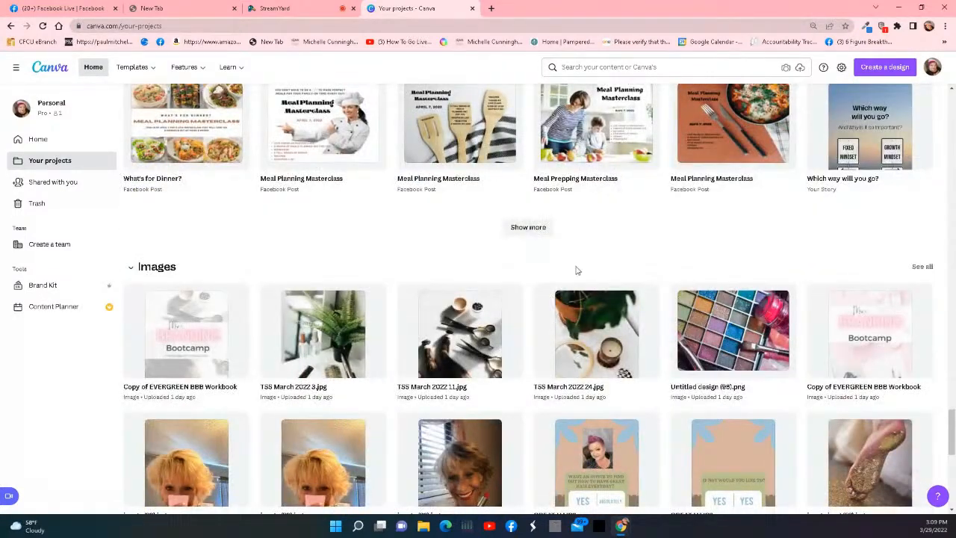
pyautogui.click(527, 230)
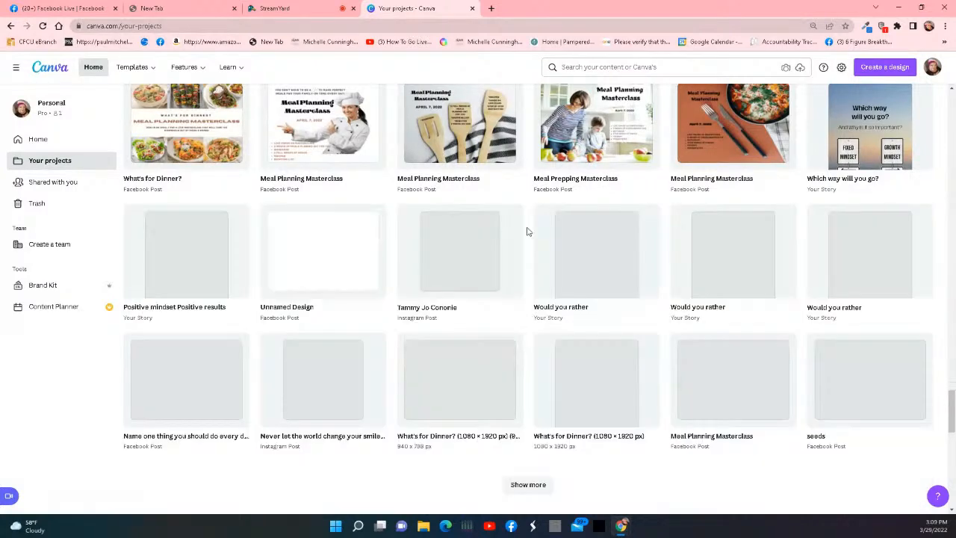
pyautogui.scroll(-2, 545, 304)
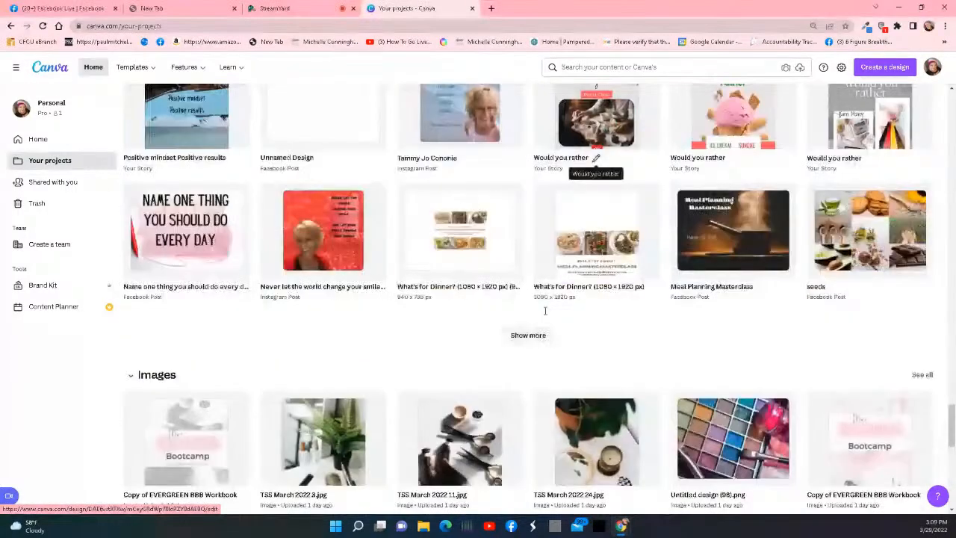
pyautogui.scroll(-1, 546, 314)
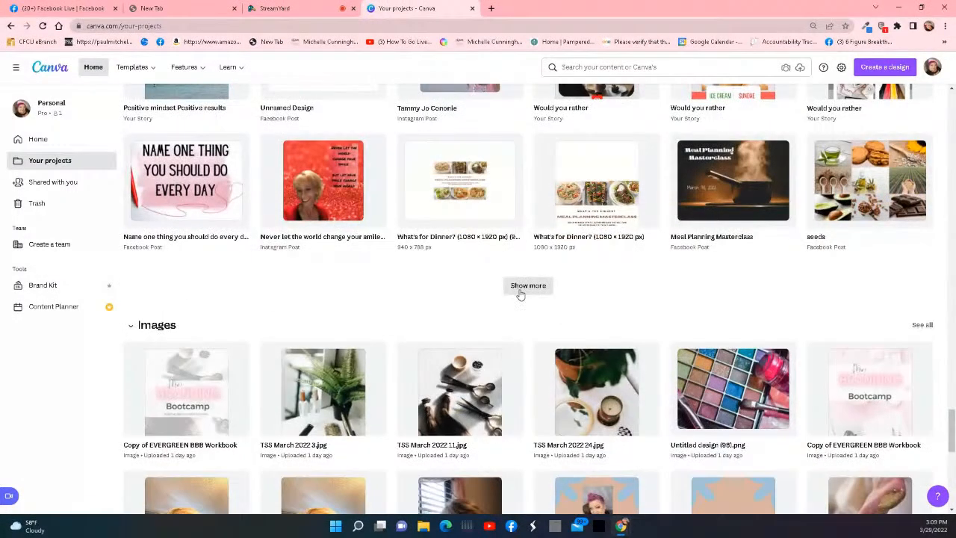
pyautogui.click(527, 287)
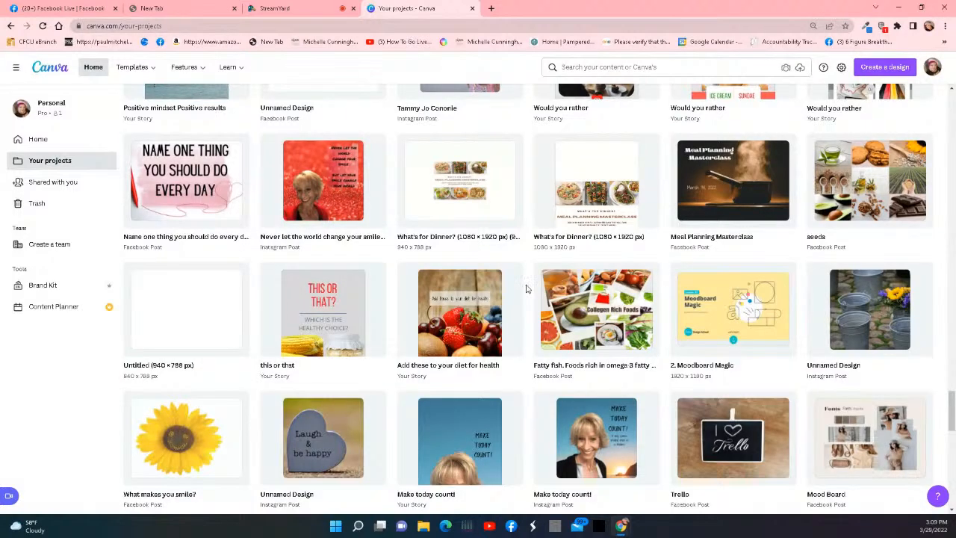
pyautogui.scroll(-3, 526, 288)
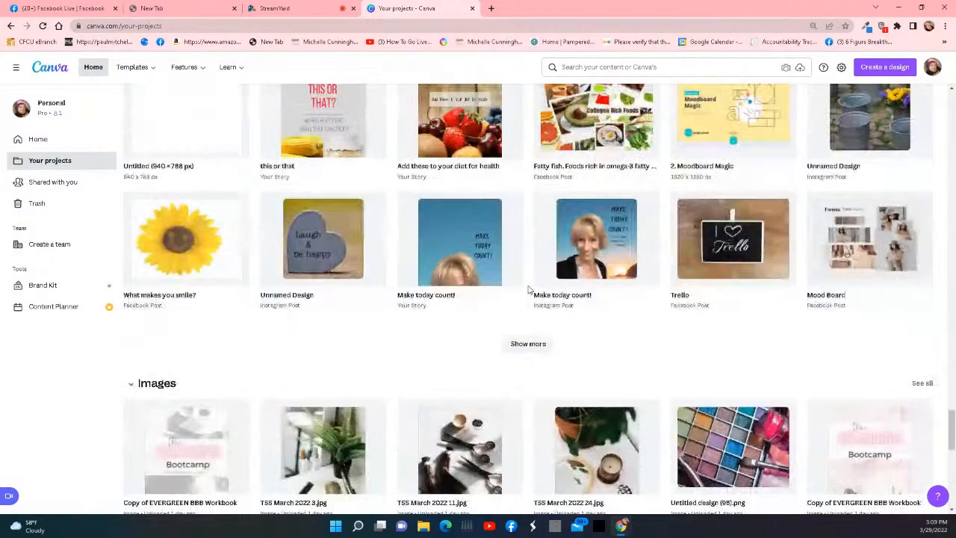
pyautogui.click(532, 343)
pyautogui.scroll(-2, 534, 340)
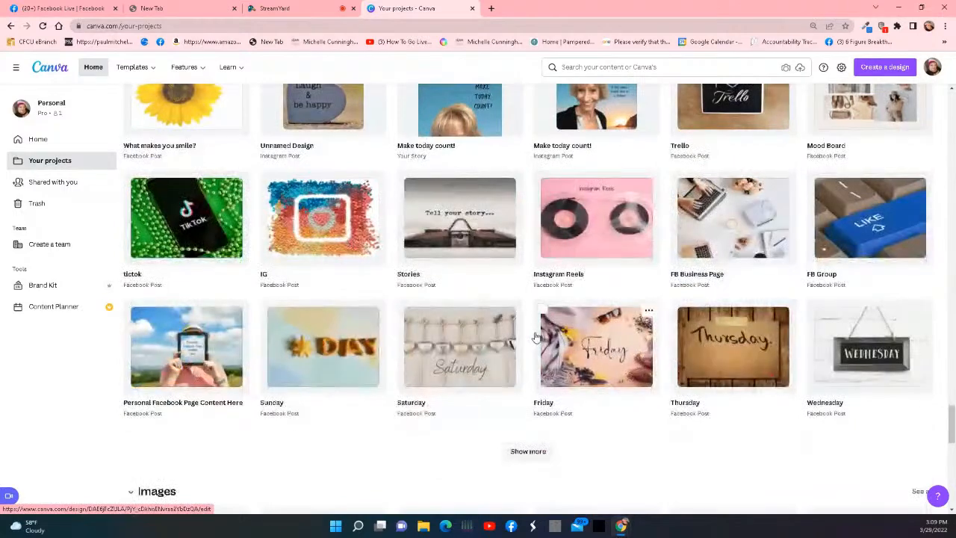
pyautogui.scroll(-2, 535, 337)
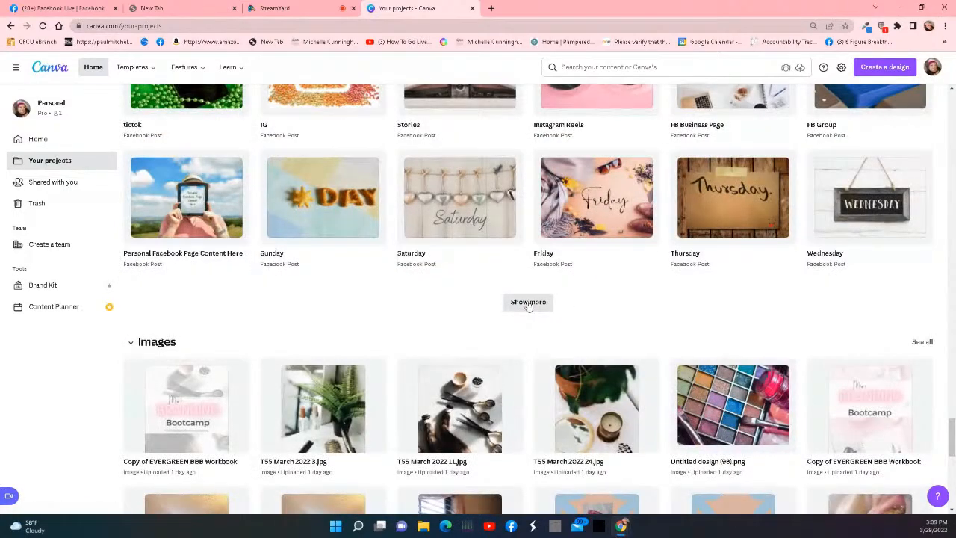
pyautogui.click(527, 303)
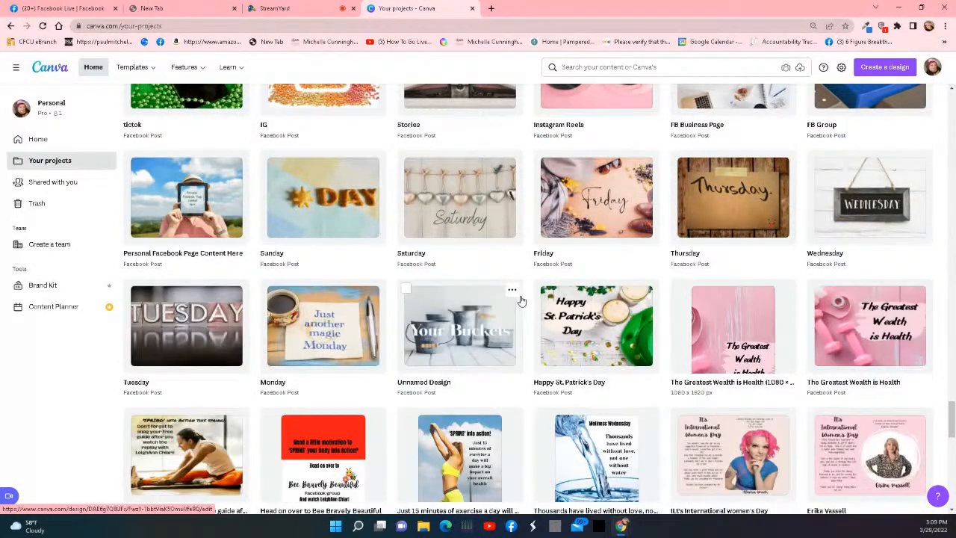
pyautogui.scroll(-2, 521, 300)
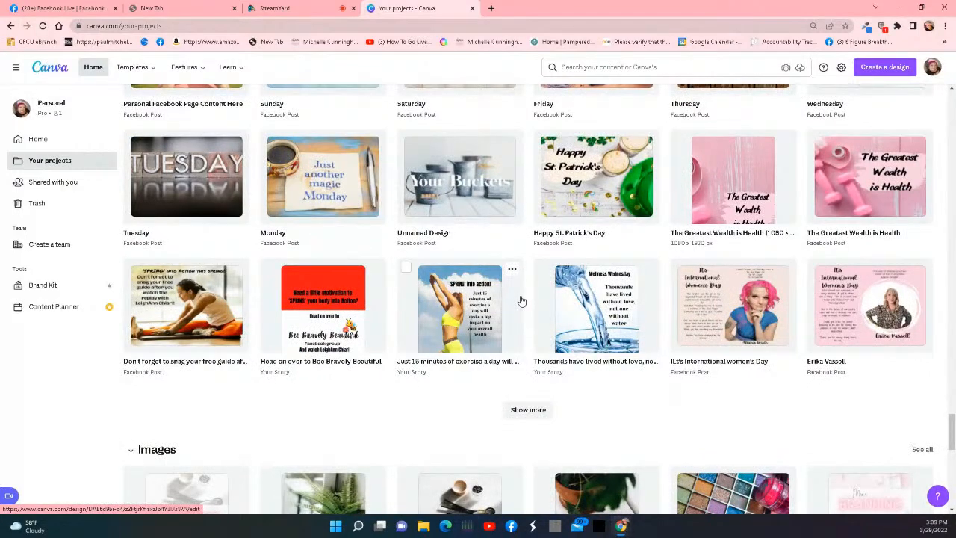
pyautogui.scroll(-2, 521, 300)
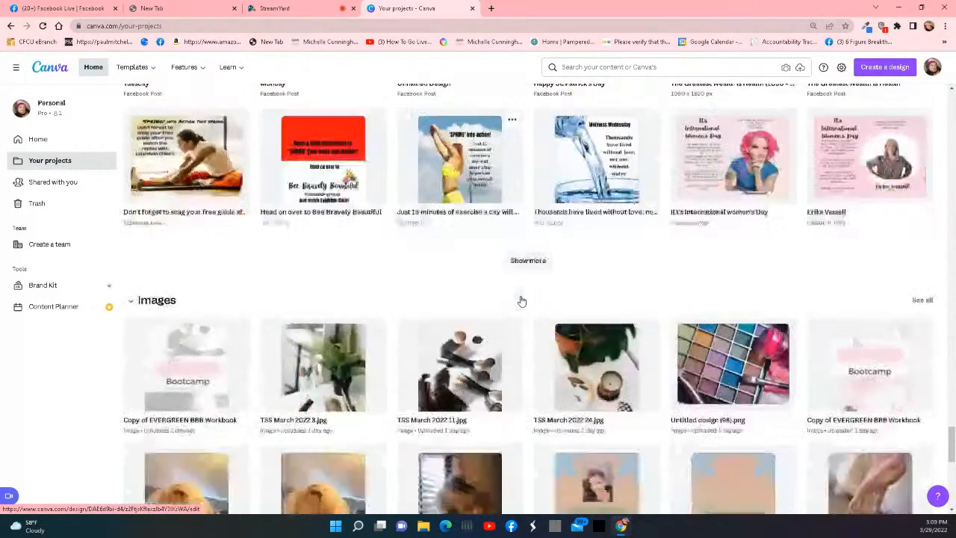
pyautogui.click(527, 260)
pyautogui.scroll(-1, 527, 267)
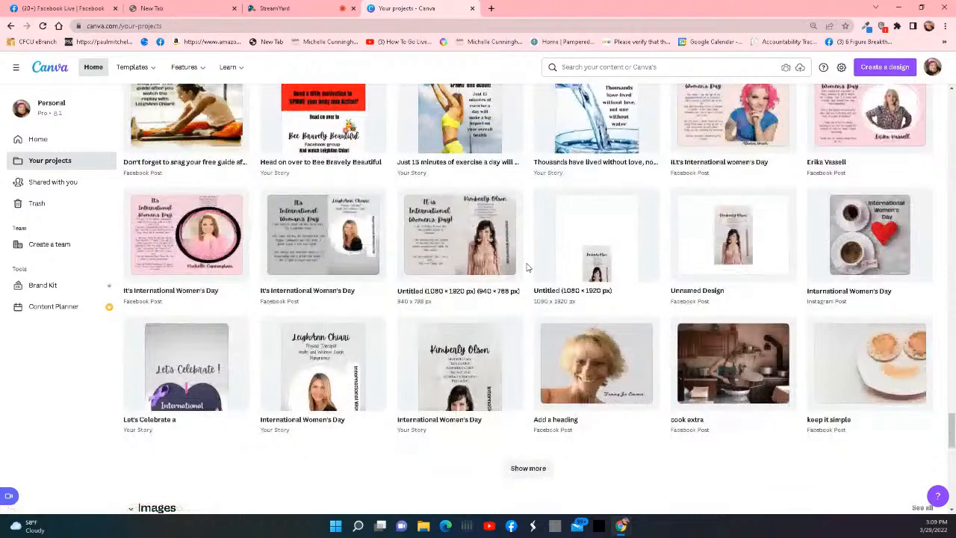
pyautogui.scroll(-3, 527, 269)
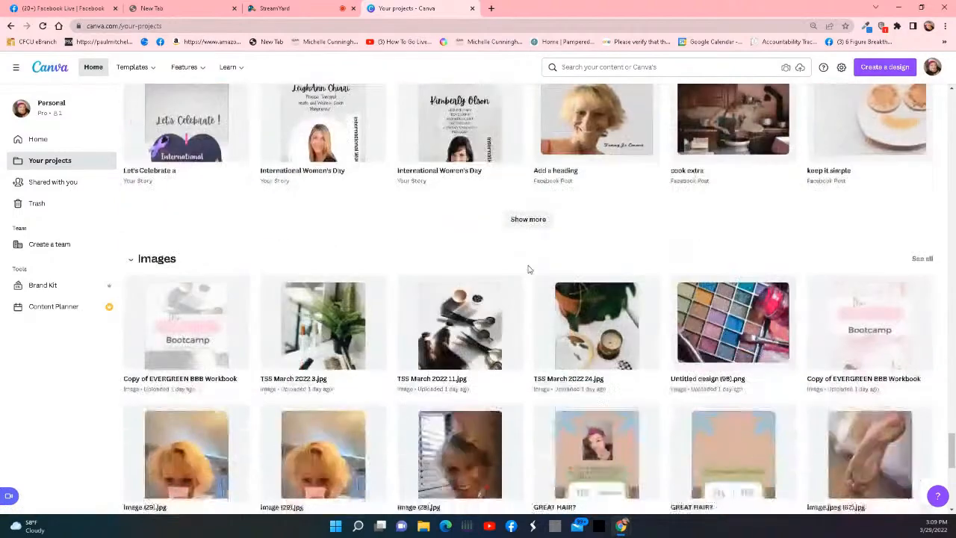
pyautogui.click(531, 222)
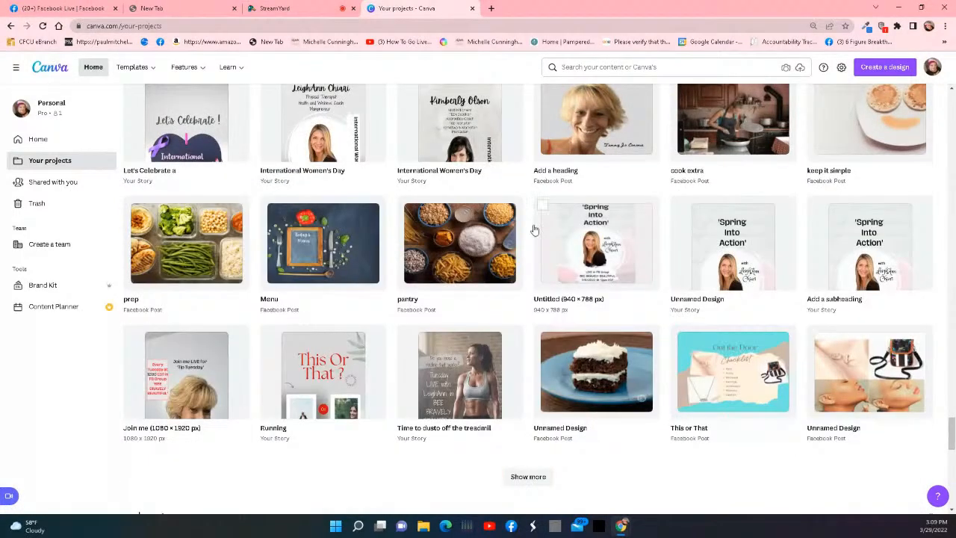
pyautogui.scroll(-4, 533, 230)
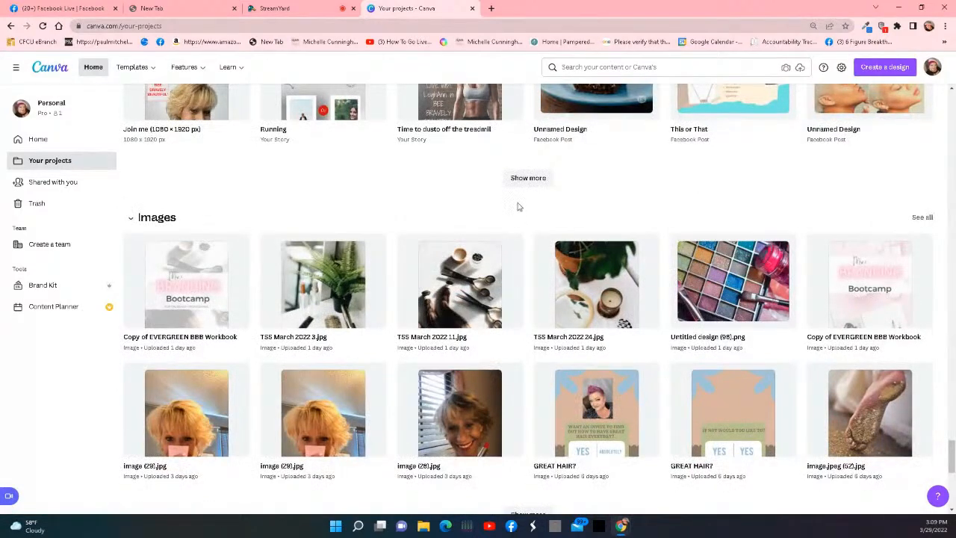
pyautogui.click(540, 179)
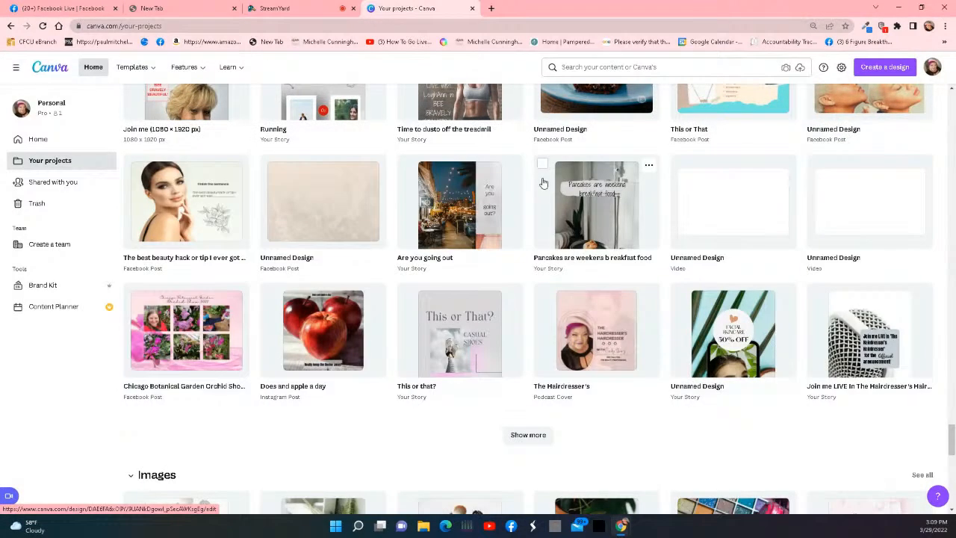
pyautogui.scroll(-2, 535, 247)
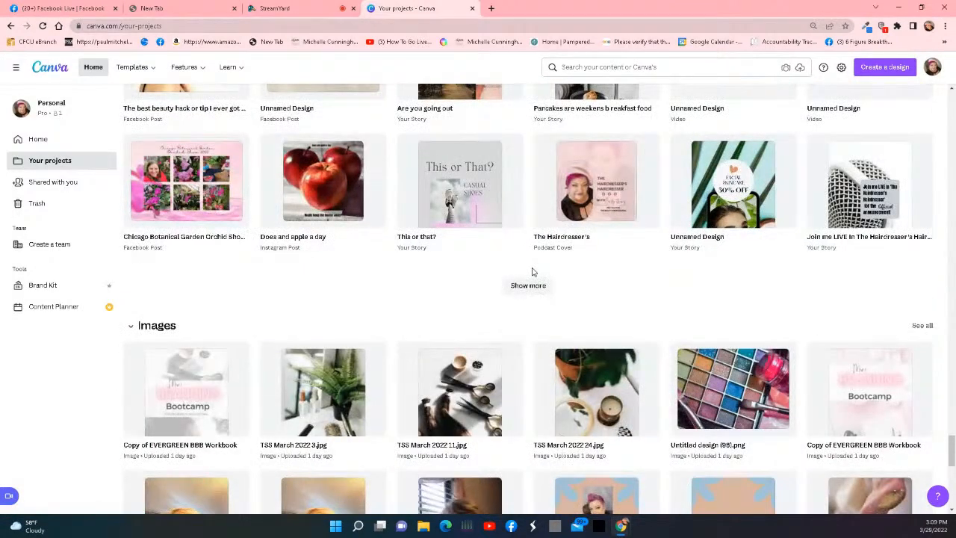
pyautogui.scroll(-1, 533, 271)
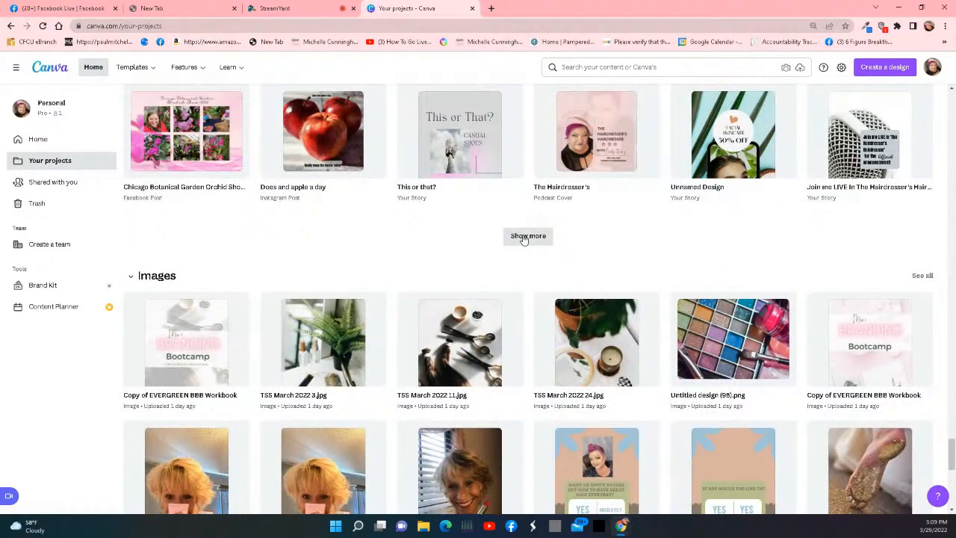
pyautogui.click(526, 237)
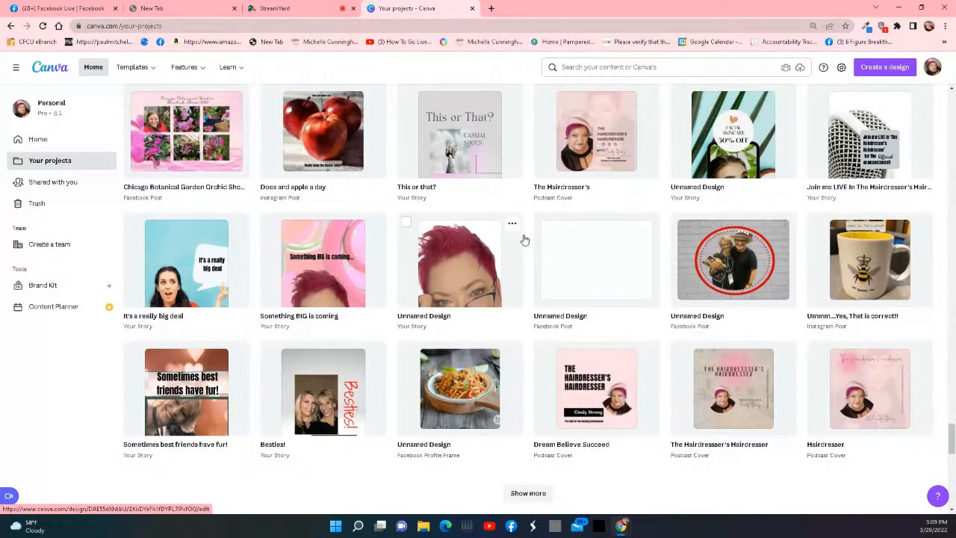
pyautogui.scroll(-3, 525, 240)
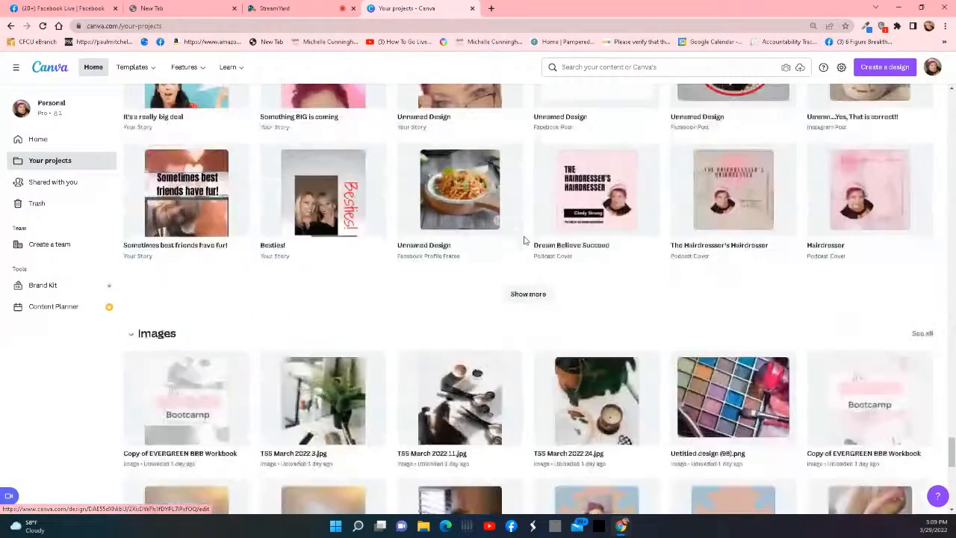
pyautogui.click(520, 295)
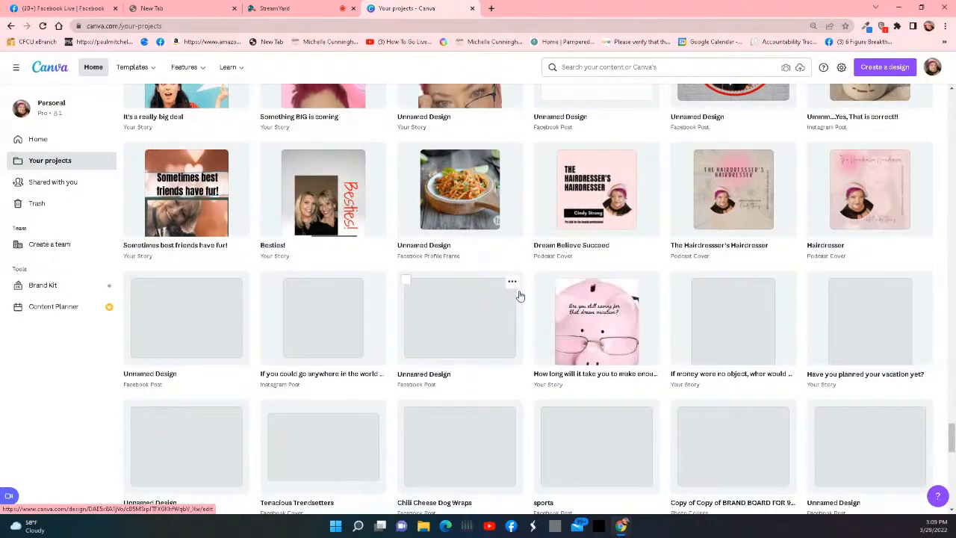
# Load one final batch and open the 'the best beauty brands' Facebook cover design
pyautogui.scroll(-2, 521, 297)
pyautogui.scroll(-2, 521, 295)
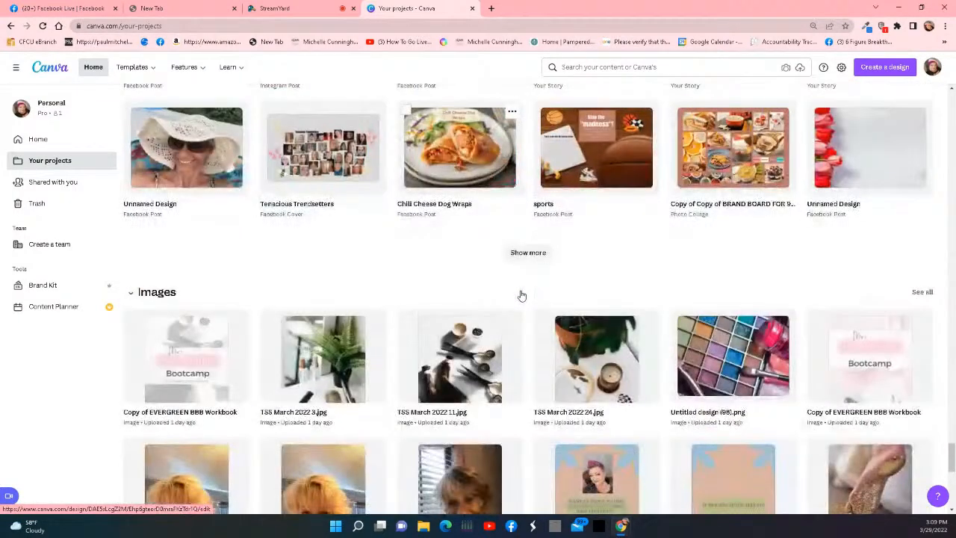
pyautogui.click(528, 253)
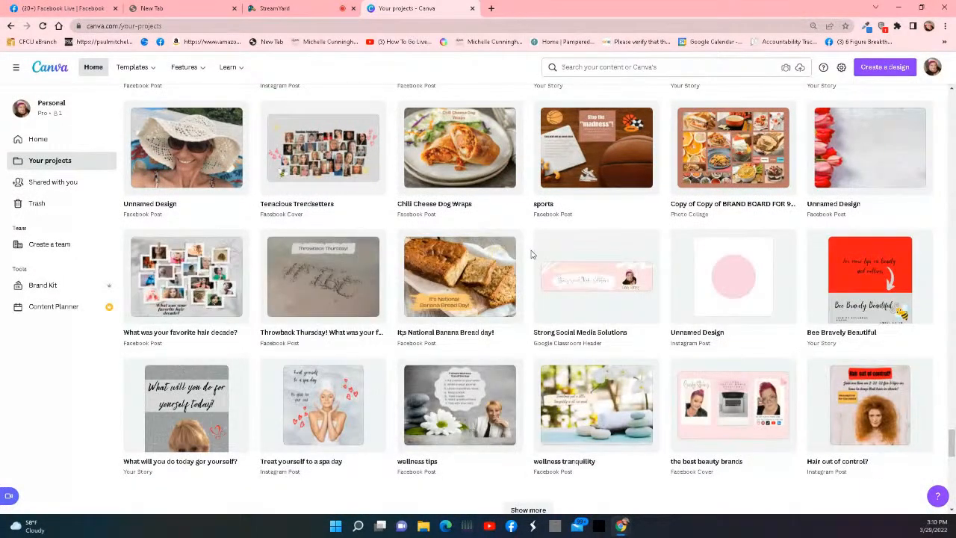
pyautogui.click(744, 427)
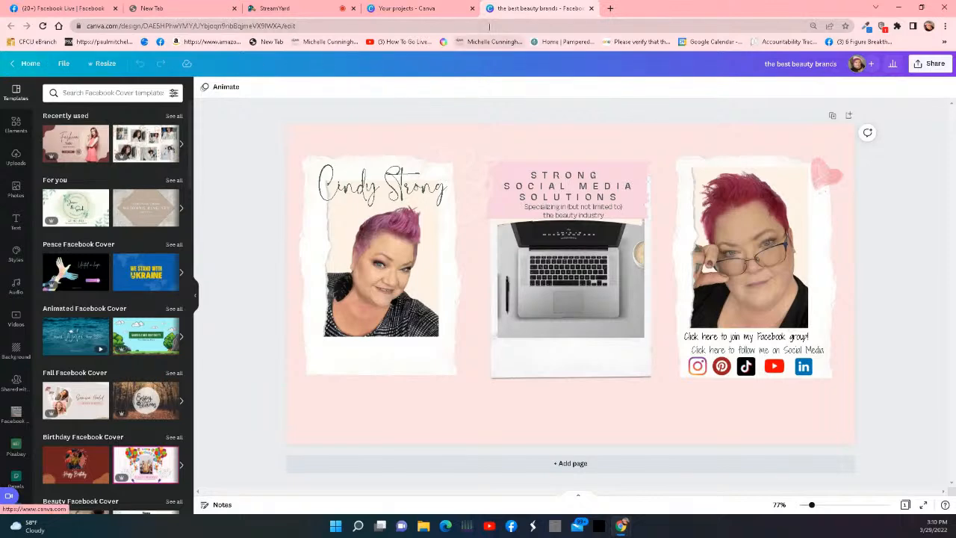
# Return to the 'Your projects - Canva' tab and open the Create a design list
pyautogui.click(392, 8)
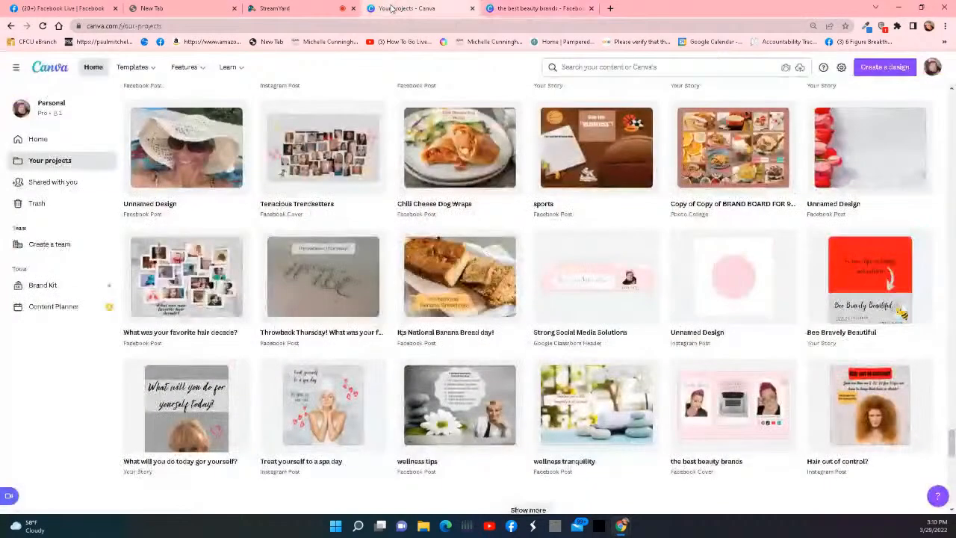
pyautogui.click(877, 69)
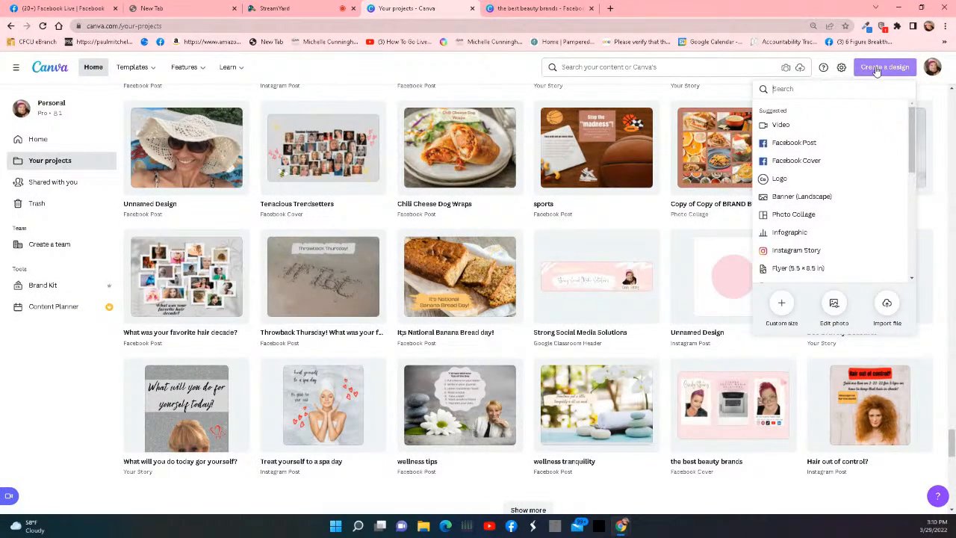
# Start a blank Facebook Cover design in a new tab, then go back to Your projects
pyautogui.click(798, 163)
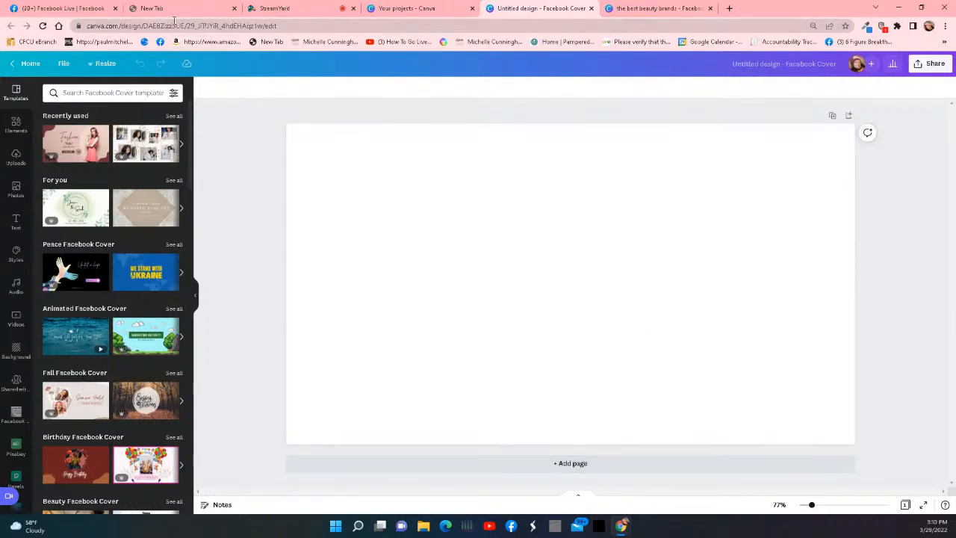
pyautogui.click(403, 9)
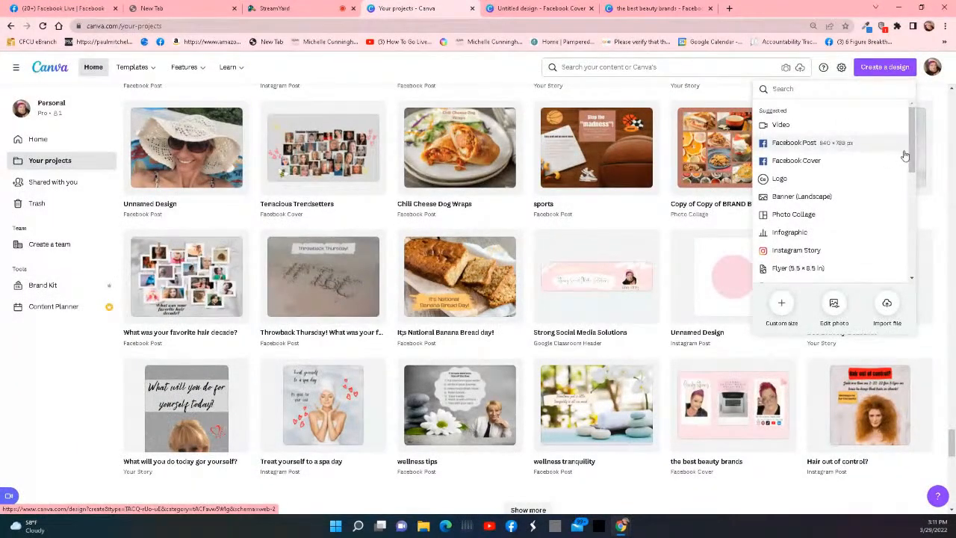
pyautogui.moveTo(912, 153)
pyautogui.mouseDown()
pyautogui.moveTo(912, 266)
pyautogui.moveTo(912, 154)
pyautogui.mouseUp()
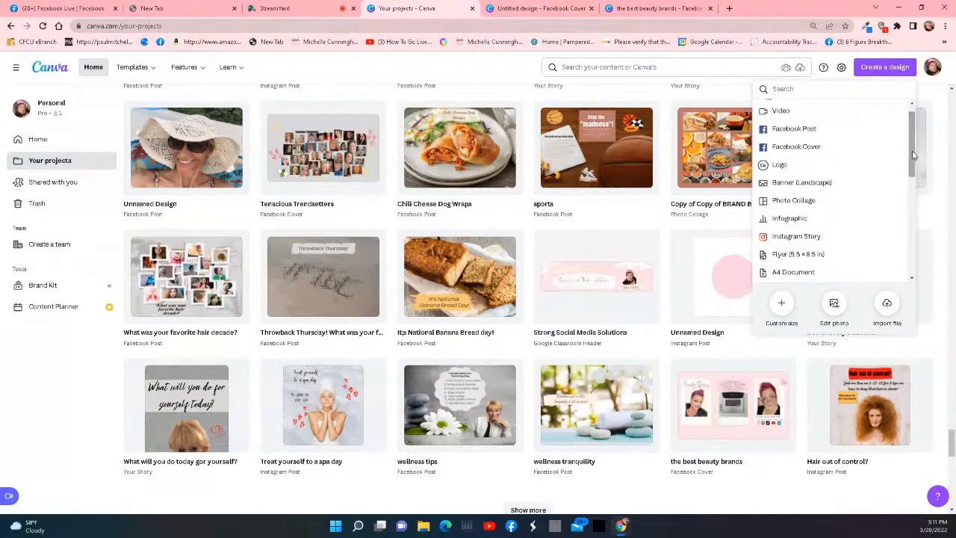
# Choose Banner (Landscape) from Create a design to open a new blank banner
pyautogui.click(788, 183)
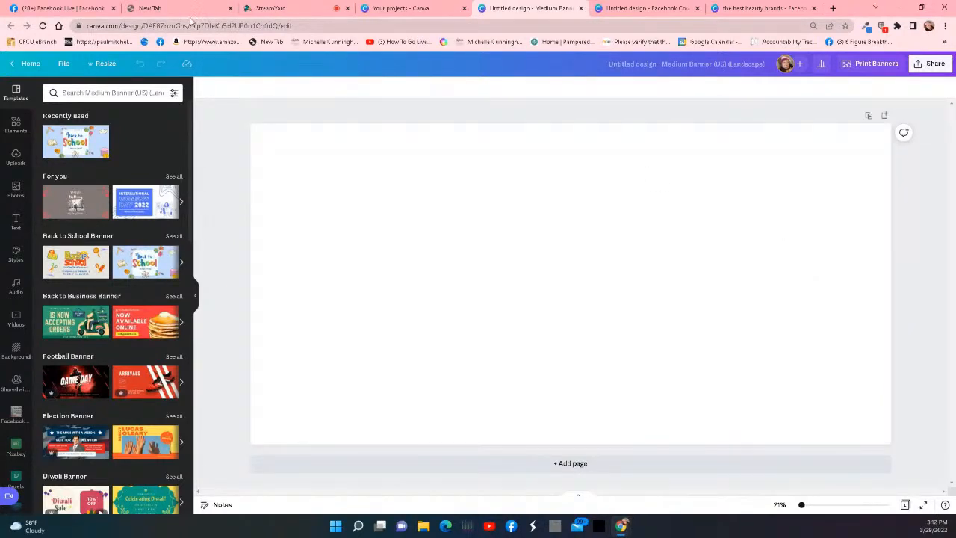
pyautogui.click(102, 64)
pyautogui.click(119, 141)
pyautogui.click(120, 141)
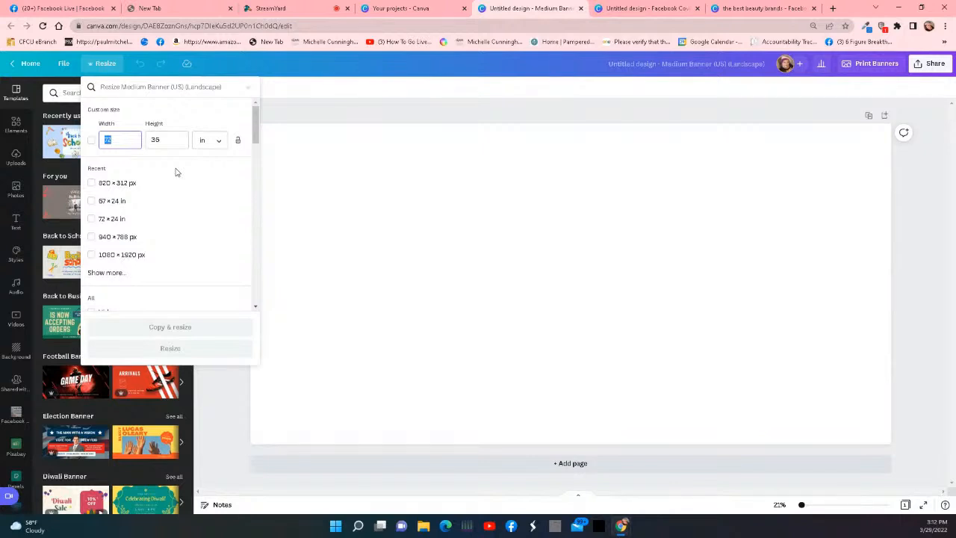
pyautogui.write('820')
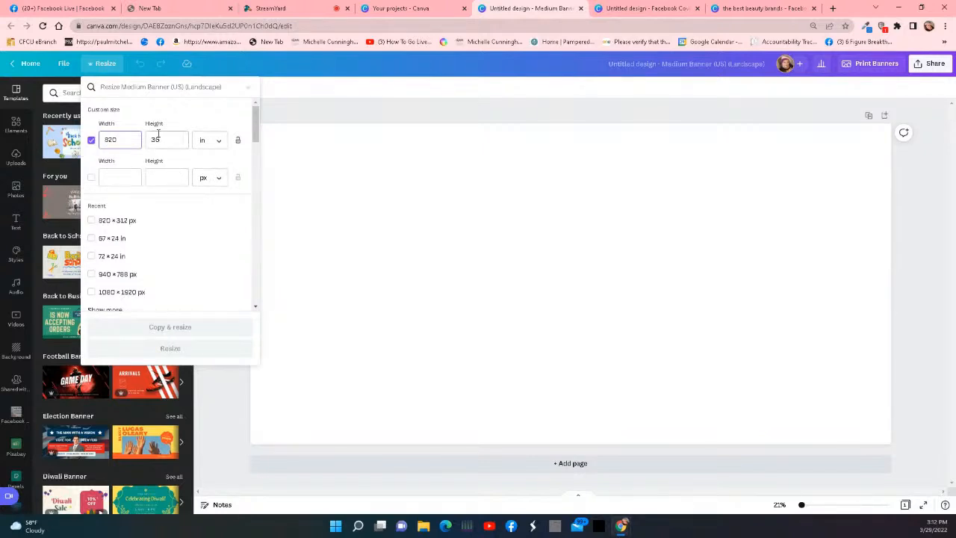
pyautogui.click(168, 140)
pyautogui.moveTo(162, 144); pyautogui.dragTo(153, 147)
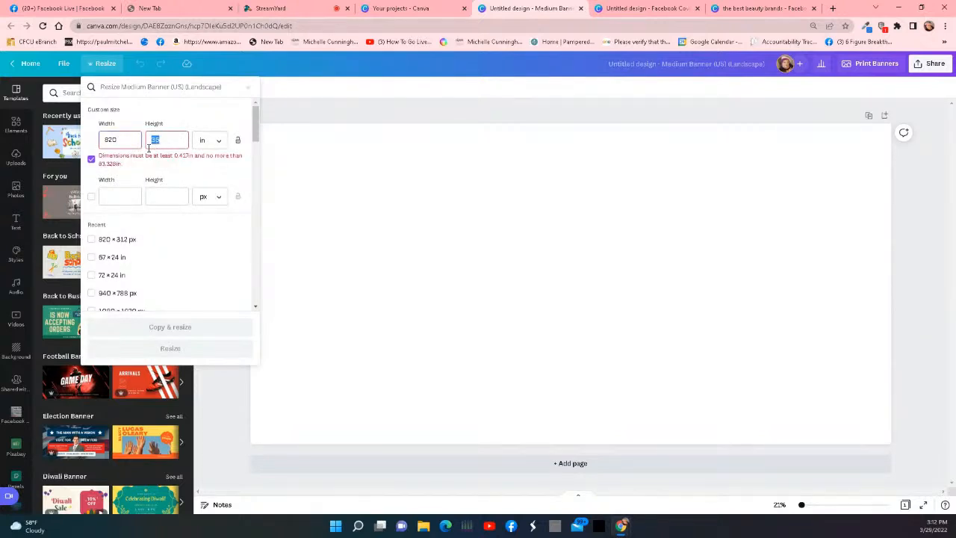
pyautogui.write('312')
pyautogui.click(219, 147)
pyautogui.click(205, 125)
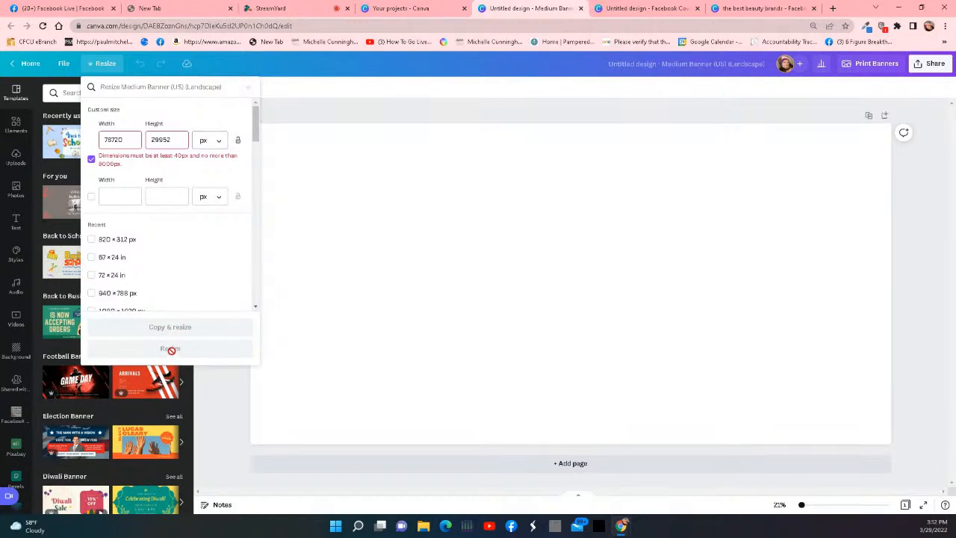
pyautogui.click(211, 141)
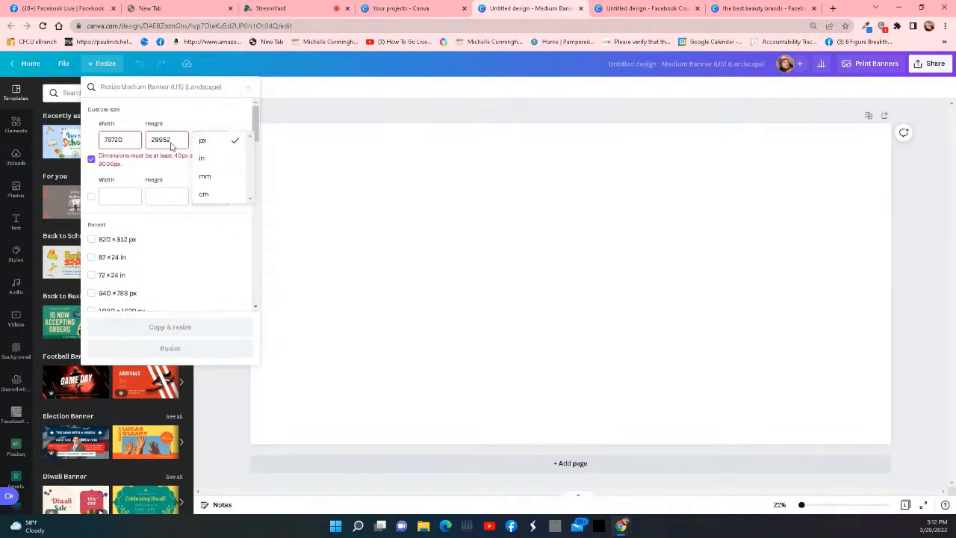
pyautogui.click(179, 328)
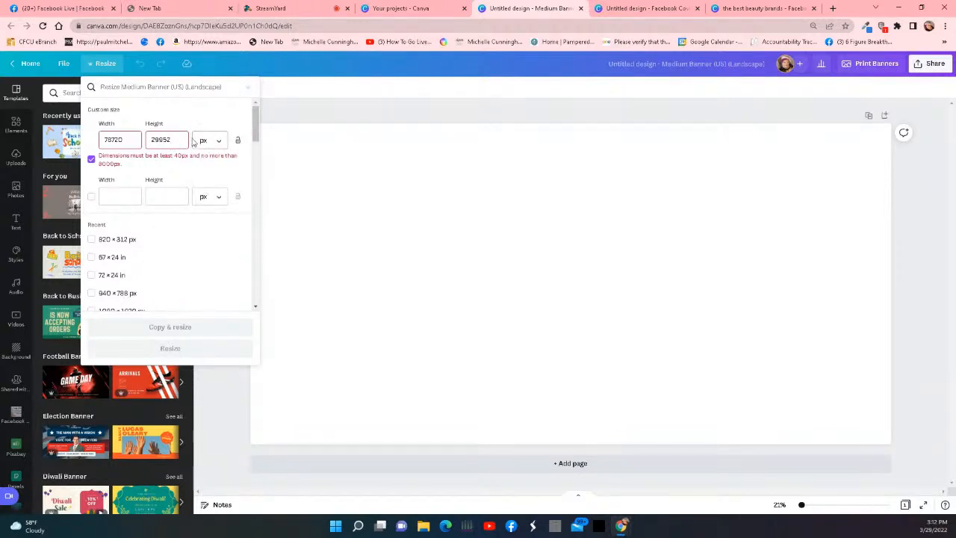
pyautogui.click(219, 142)
pyautogui.click(209, 160)
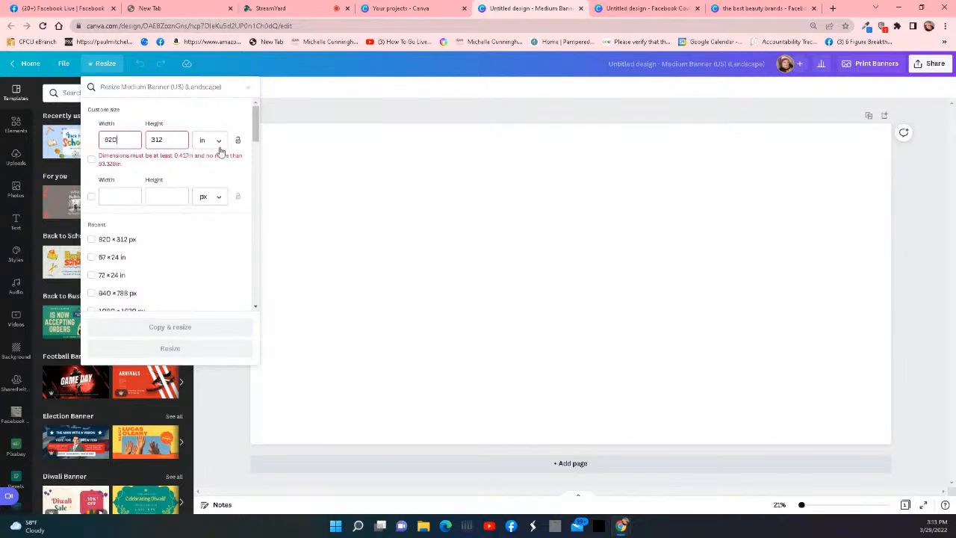
pyautogui.click(125, 196)
pyautogui.click(106, 65)
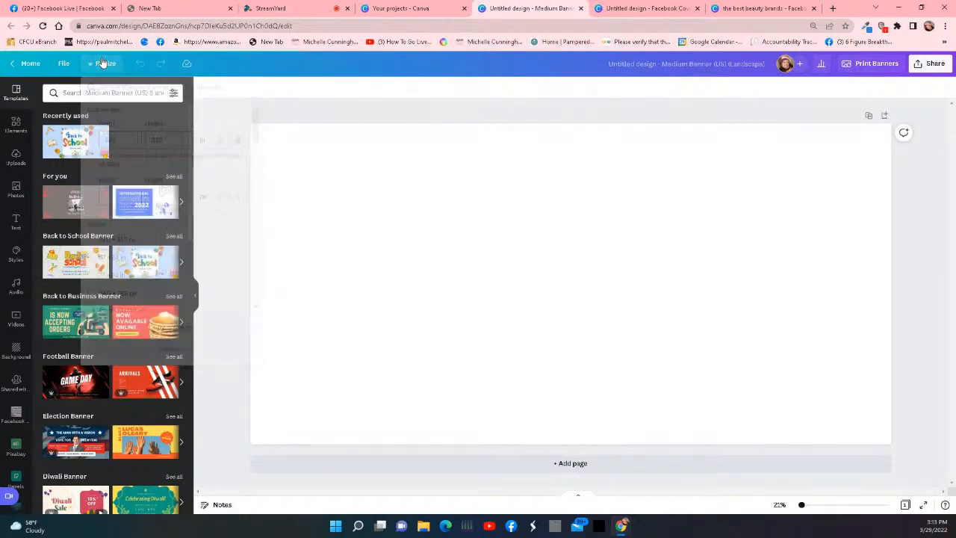
# Copy and resize the banner to the recent 820 × 312 px size
pyautogui.click(107, 65)
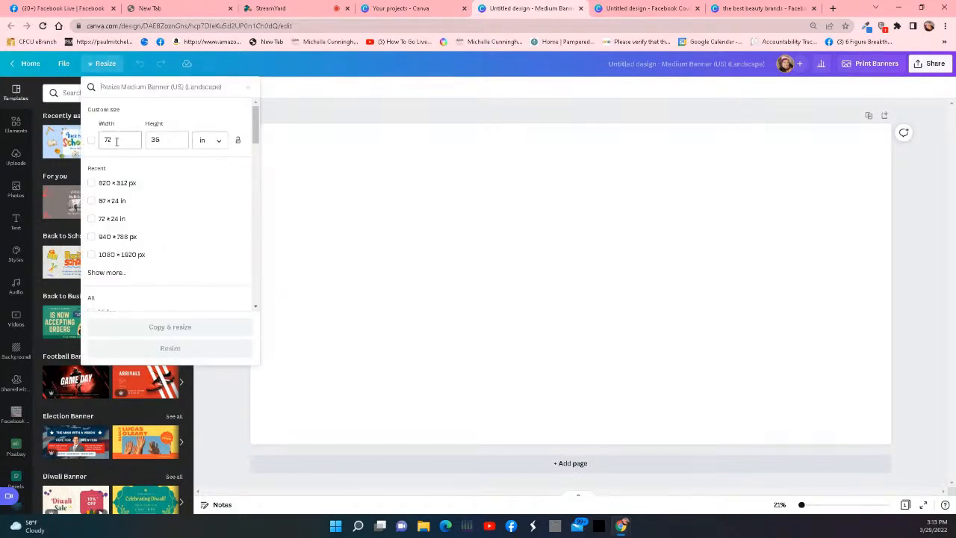
pyautogui.click(92, 183)
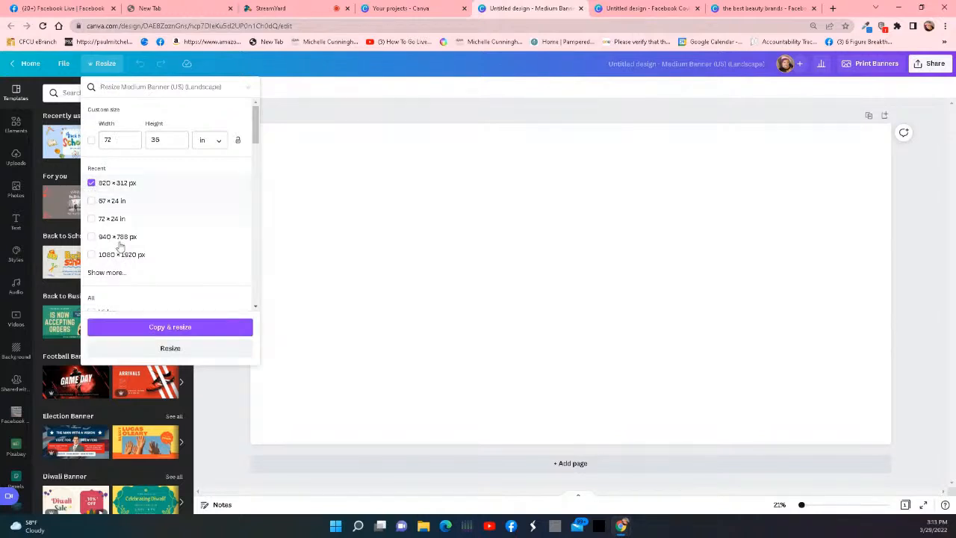
pyautogui.click(147, 329)
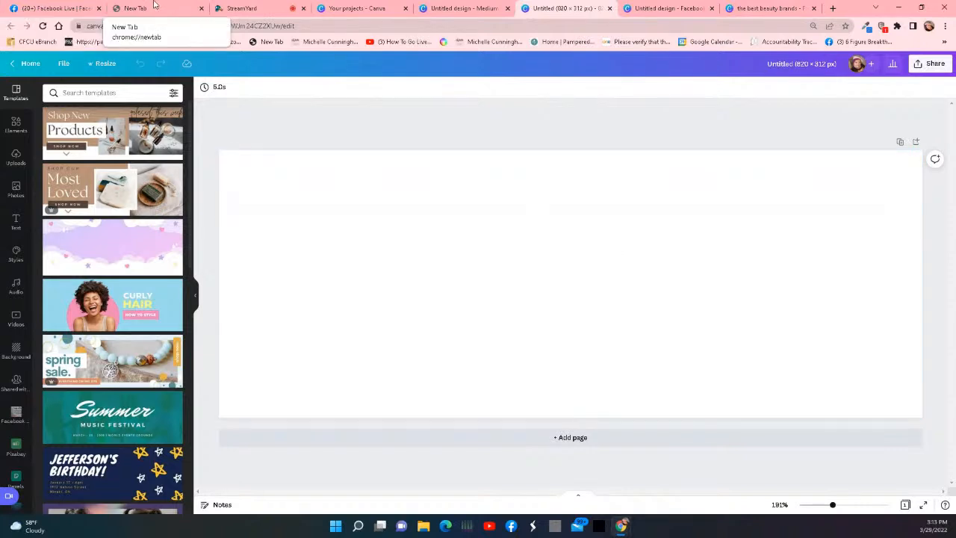
# Copy and resize the design to a custom 840 × 350 px size
pyautogui.click(104, 64)
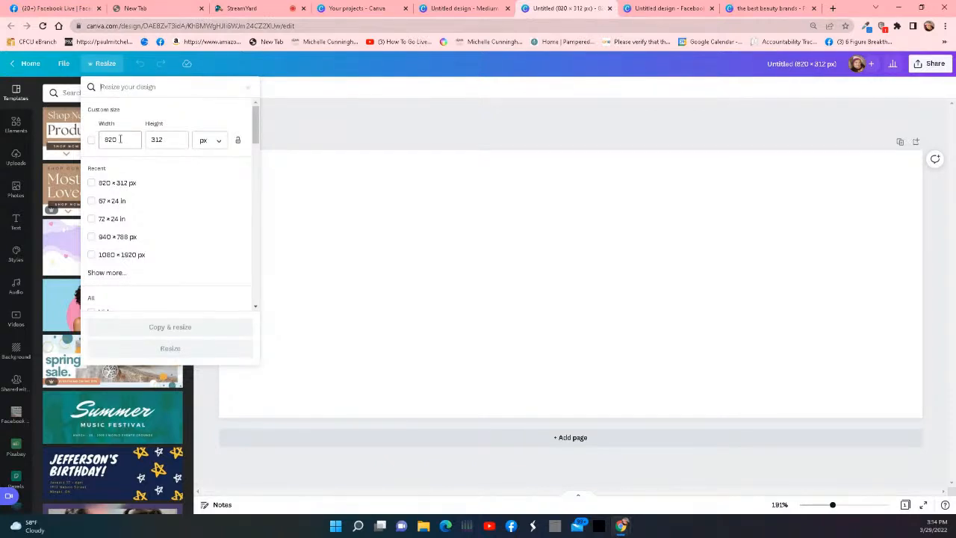
pyautogui.moveTo(119, 139); pyautogui.dragTo(95, 141)
pyautogui.write('840')
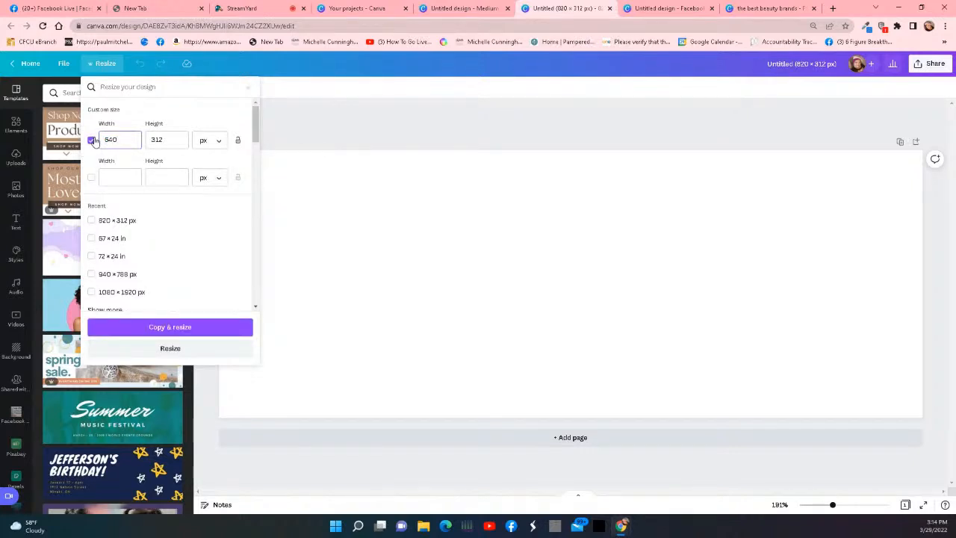
pyautogui.click(160, 139)
pyautogui.moveTo(162, 139); pyautogui.dragTo(137, 135)
pyautogui.write('350')
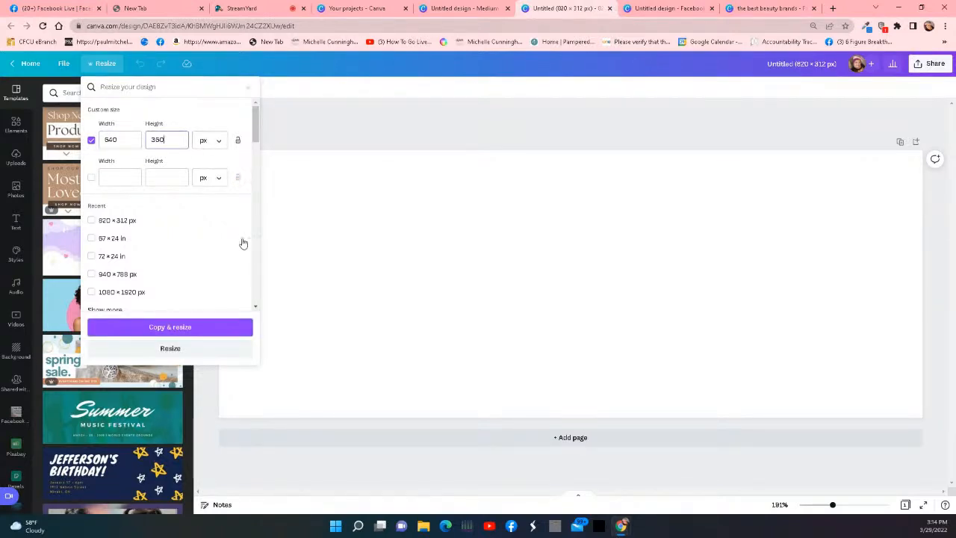
pyautogui.click(216, 329)
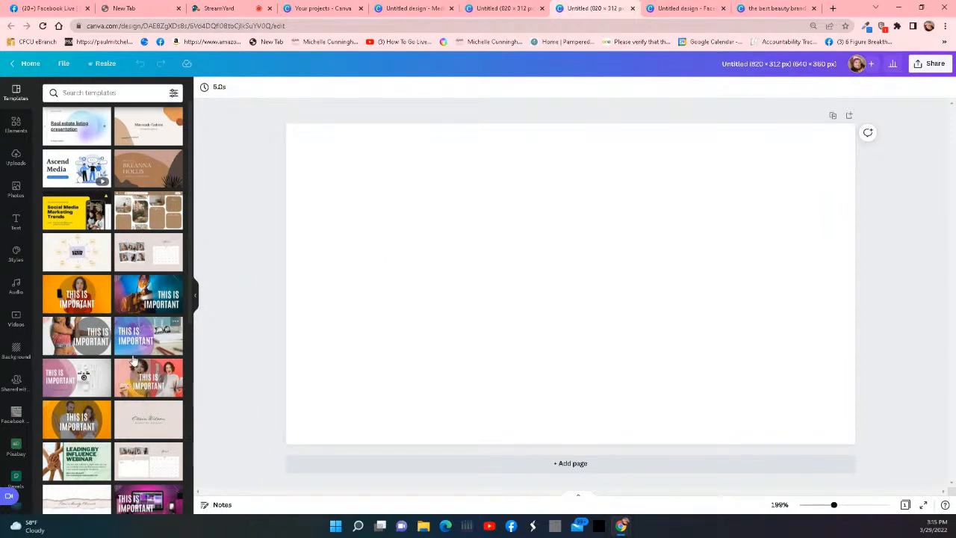
pyautogui.scroll(-5, 133, 443)
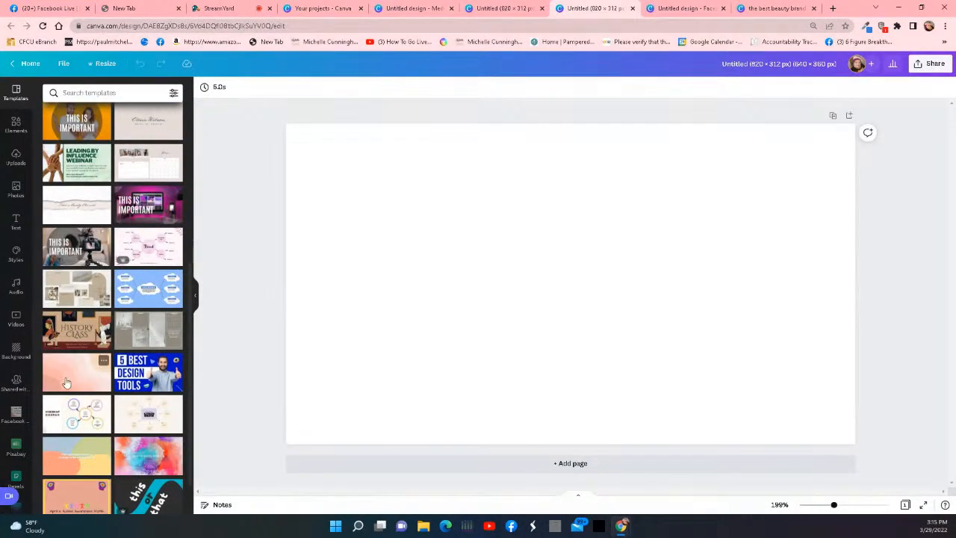
# Look through the templates, then show the Styles panel of brand fonts and colour palettes
pyautogui.scroll(-3, 131, 409)
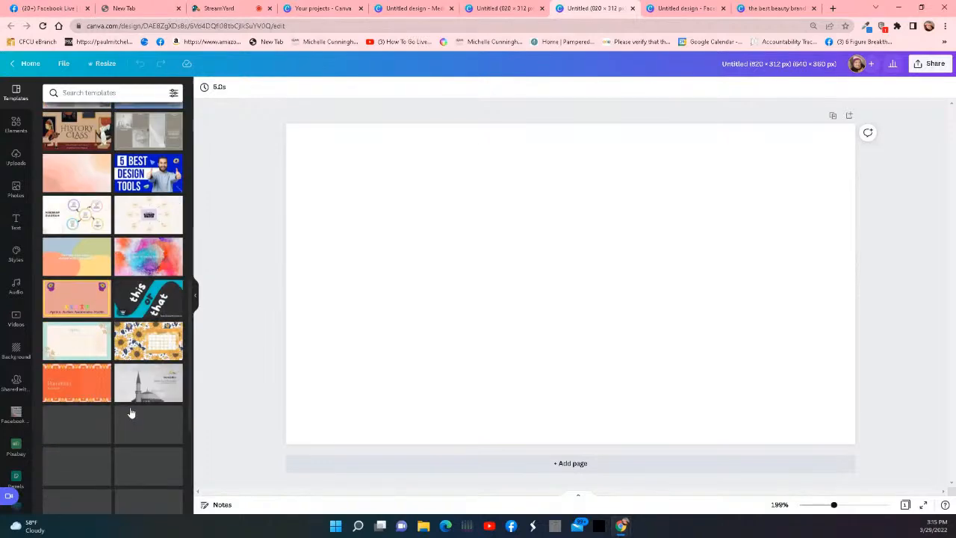
pyautogui.scroll(15, 130, 411)
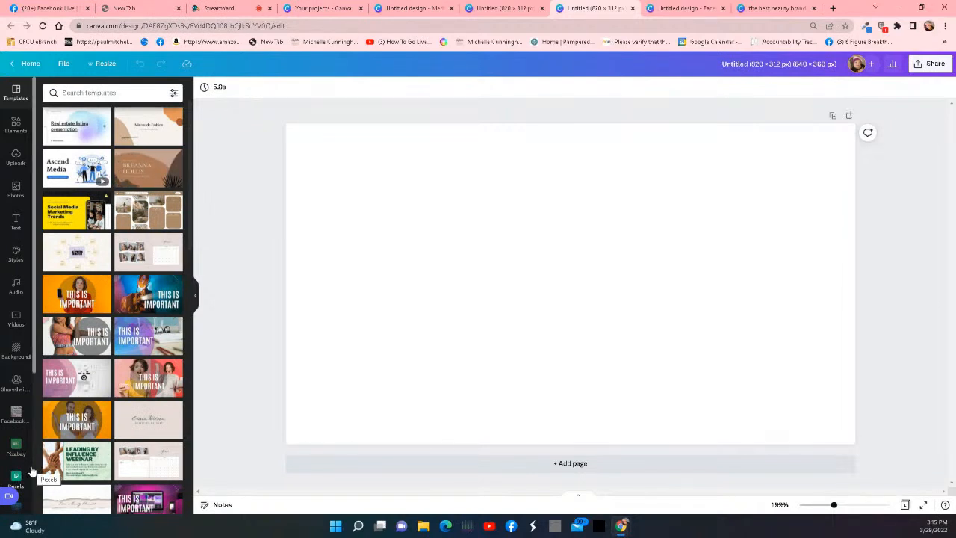
pyautogui.scroll(-3, 32, 471)
pyautogui.scroll(3, 33, 463)
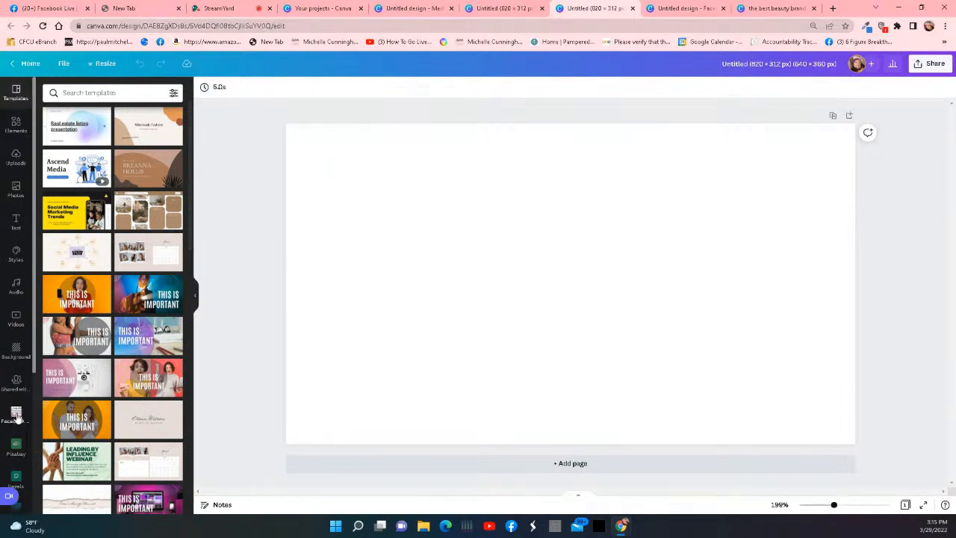
pyautogui.click(17, 256)
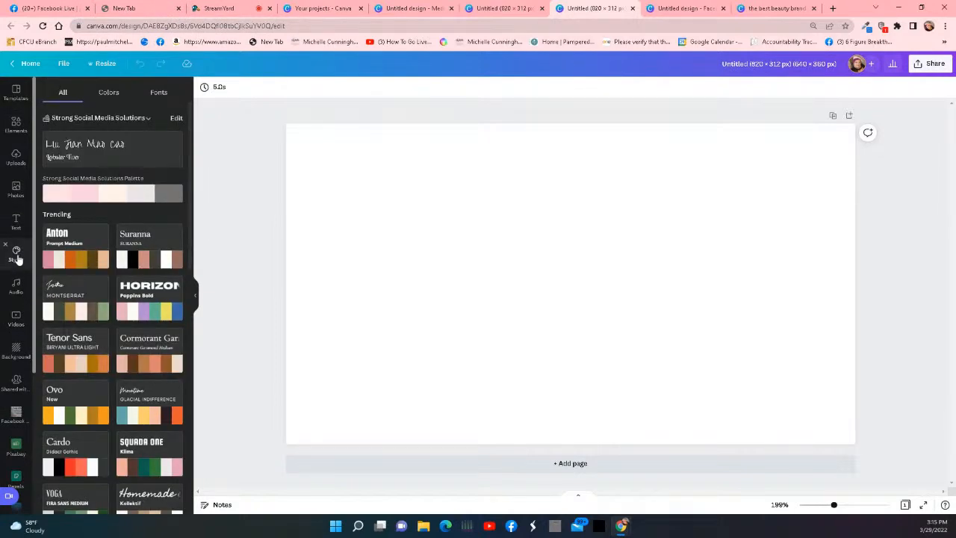
# Apply and shuffle the brand palette to a pale pink background, undoing the added heading text
pyautogui.click(130, 200)
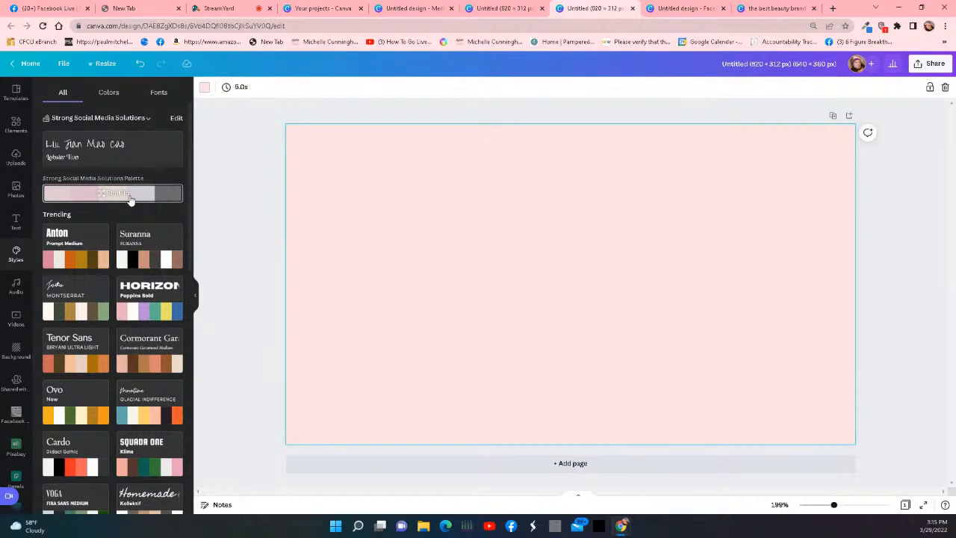
pyautogui.click(126, 192)
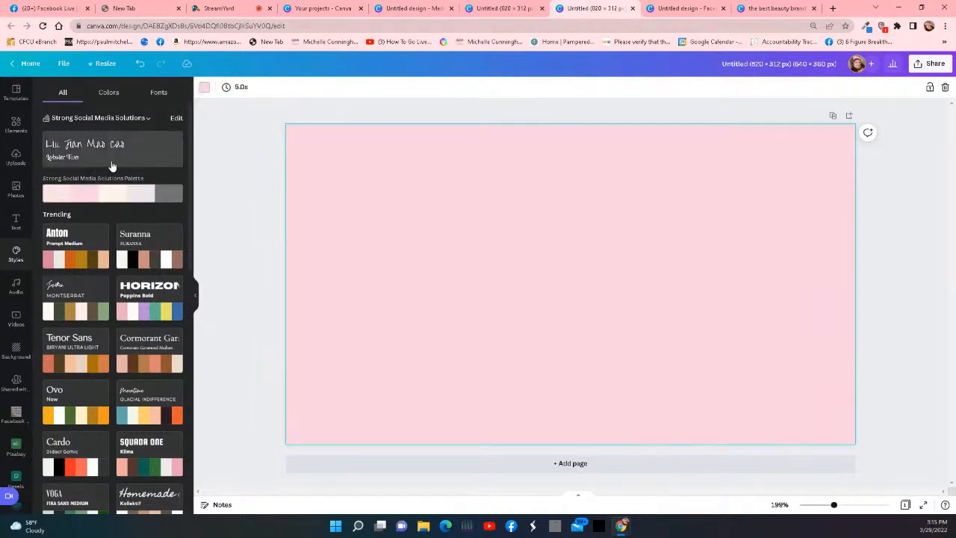
pyautogui.click(116, 163)
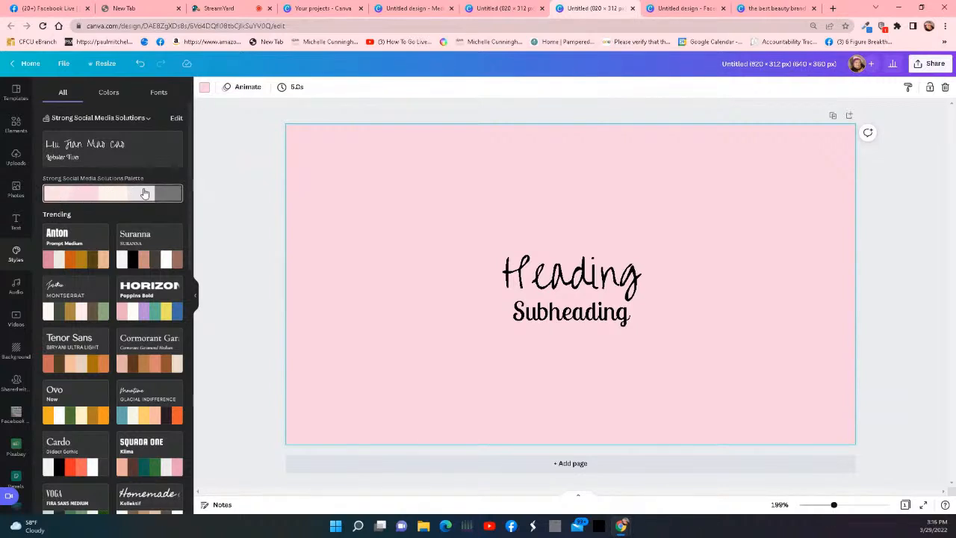
pyautogui.click(205, 89)
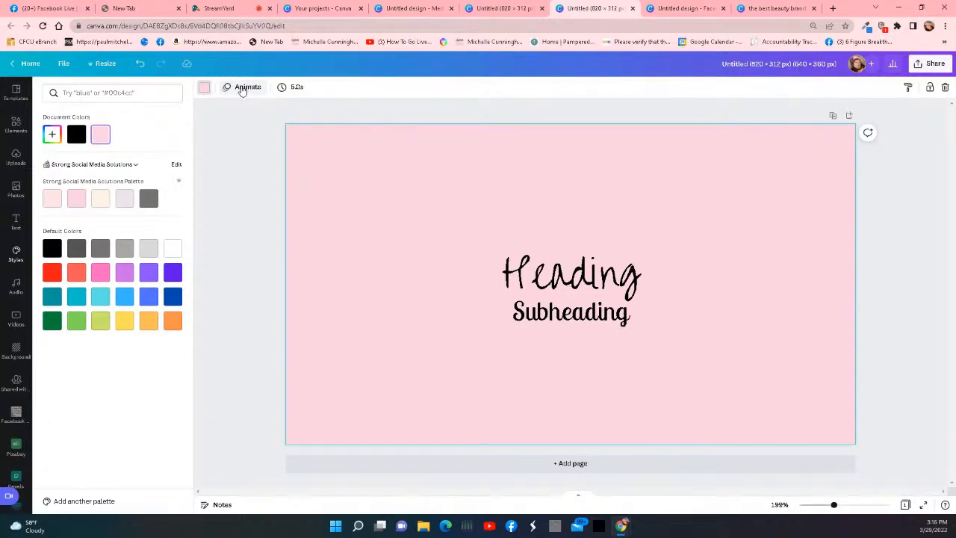
pyautogui.click(139, 64)
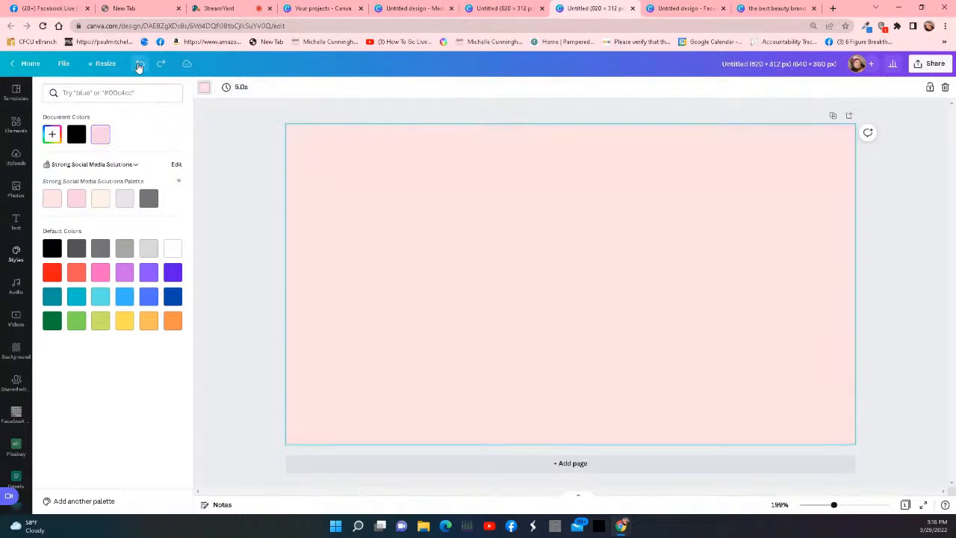
# Undo the background colour and apply the April calendar photo-collage template, selecting its top-left polaroid
pyautogui.click(139, 65)
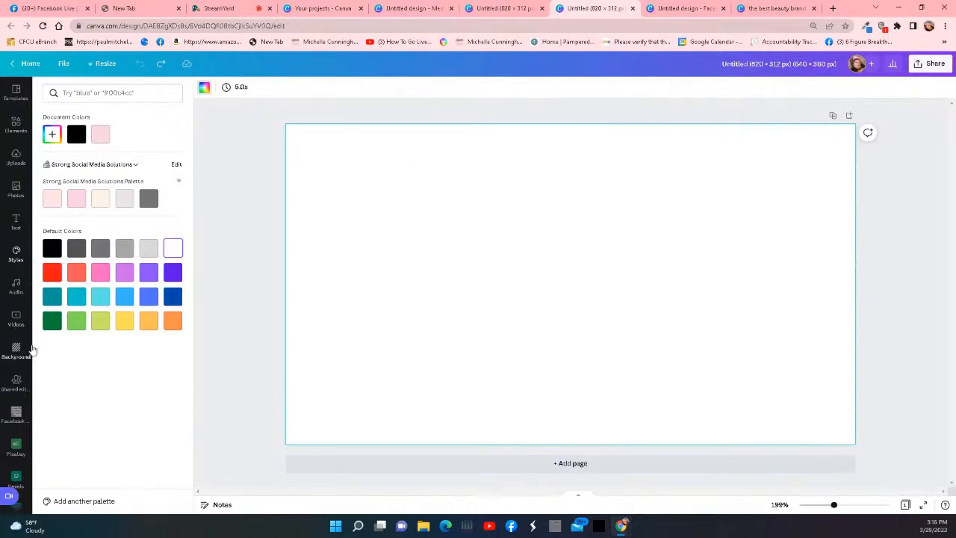
pyautogui.click(16, 95)
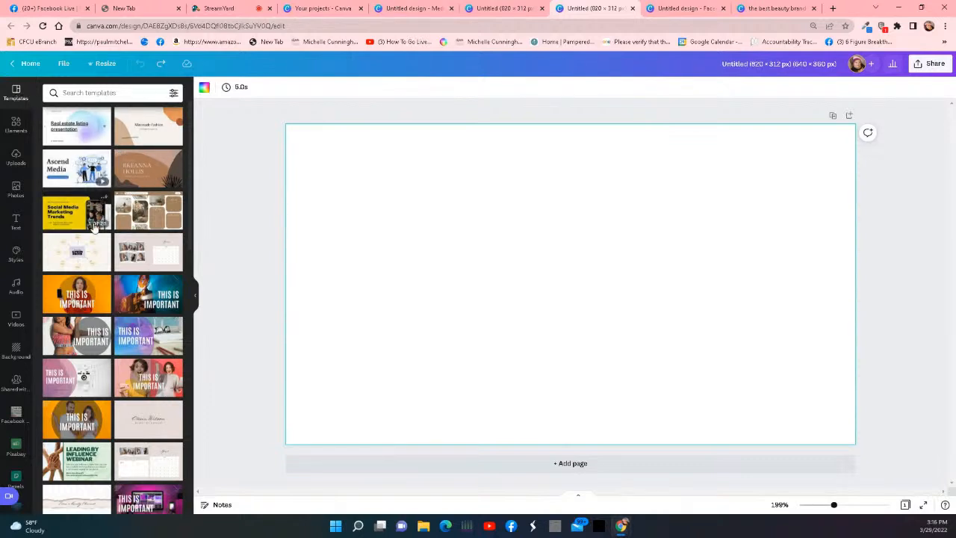
pyautogui.click(121, 266)
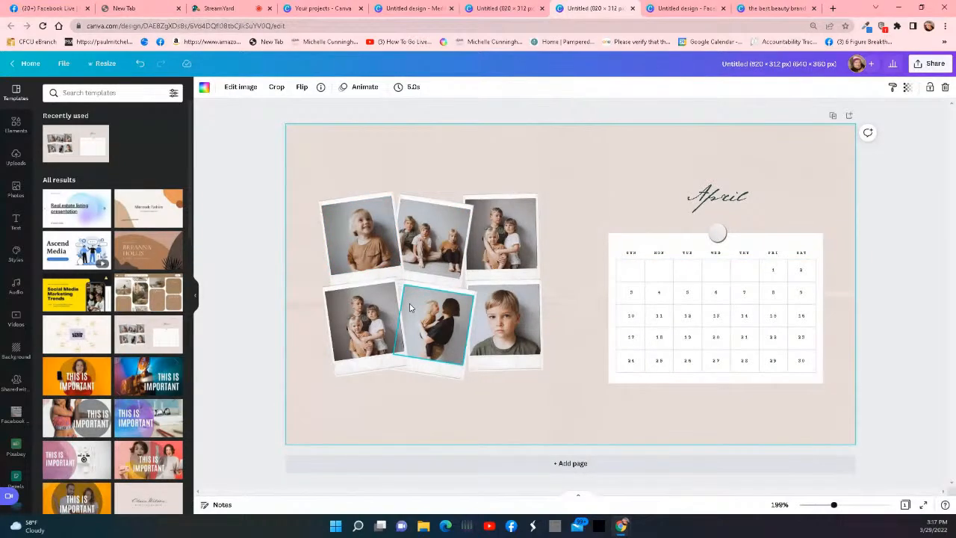
pyautogui.click(365, 248)
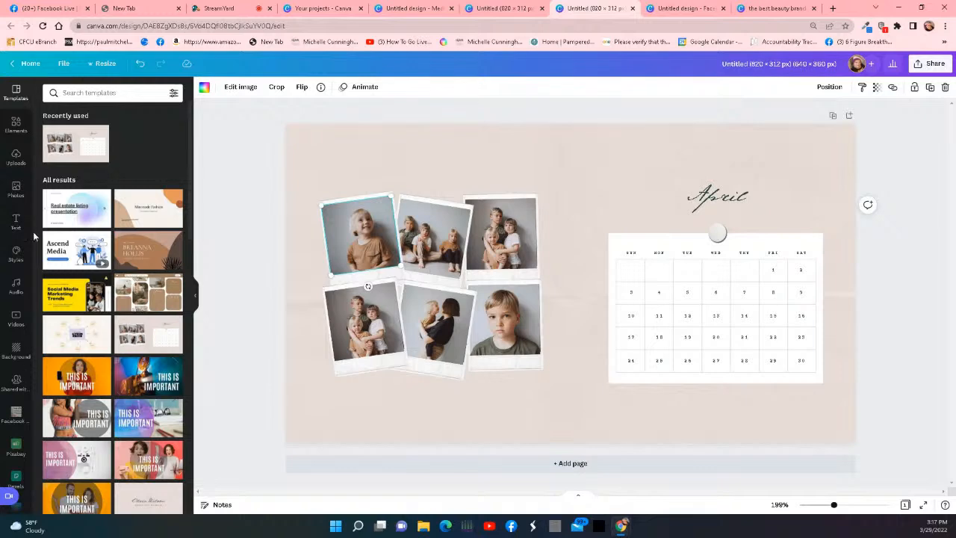
pyautogui.click(17, 188)
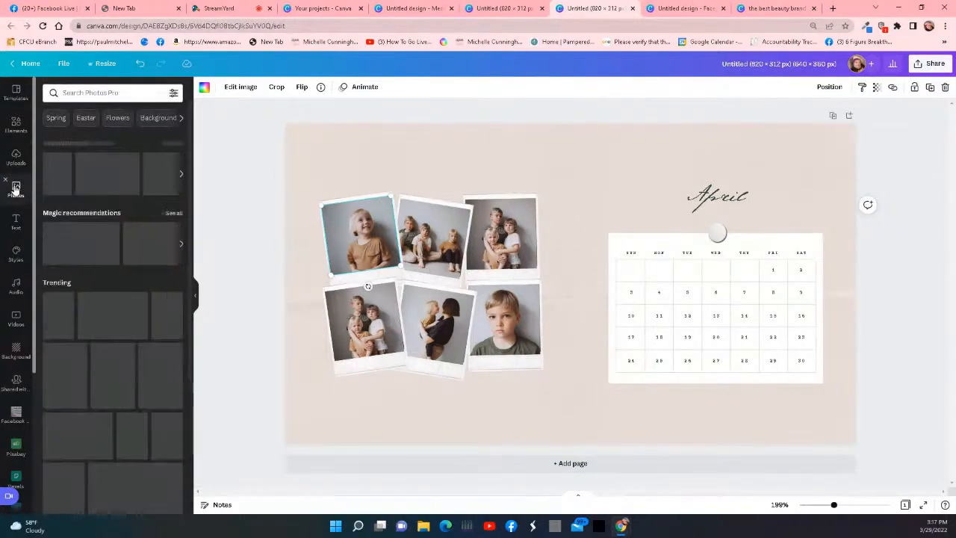
# Search stock photos for 'hair' and put the curly blonde woman in the top-left polaroid
pyautogui.click(74, 93)
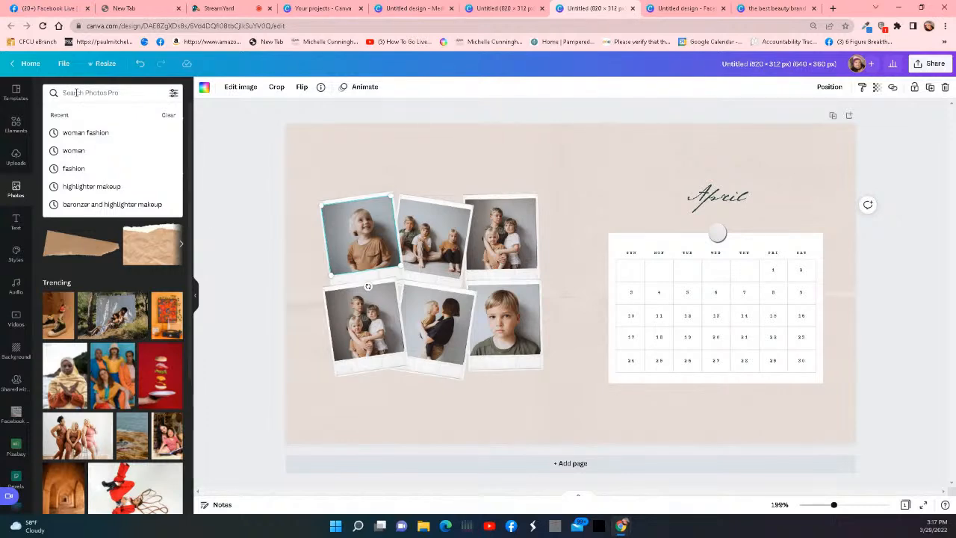
pyautogui.write('hair')
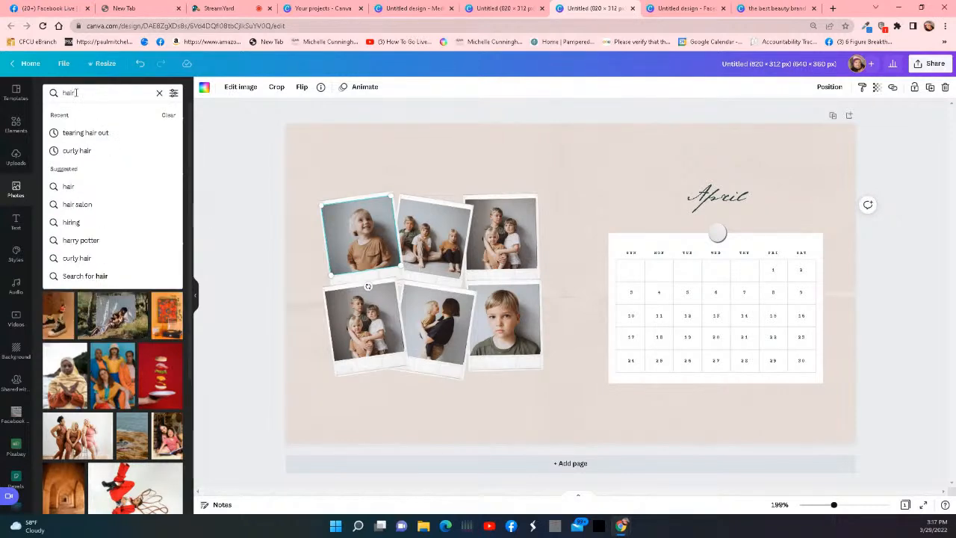
pyautogui.press('Return')
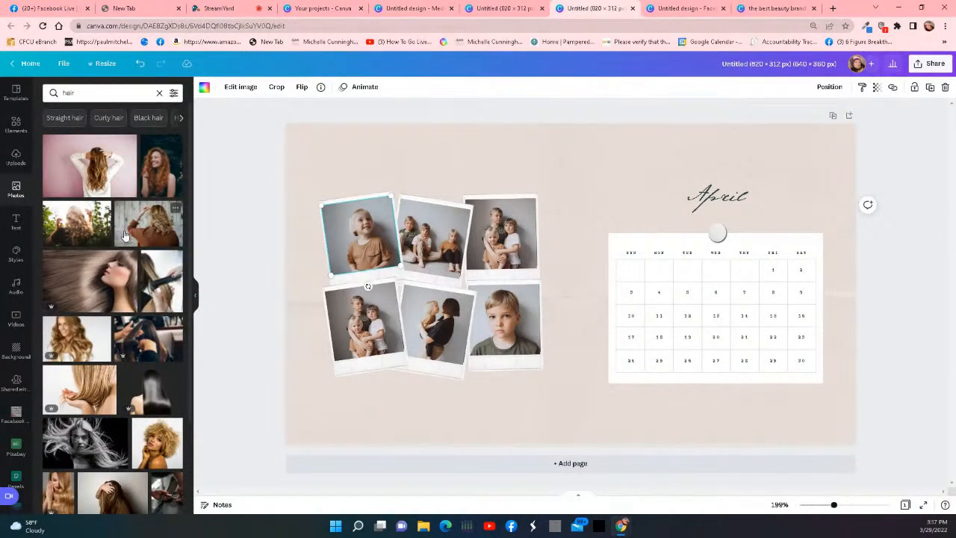
pyautogui.scroll(-2, 124, 248)
pyautogui.scroll(-1, 125, 248)
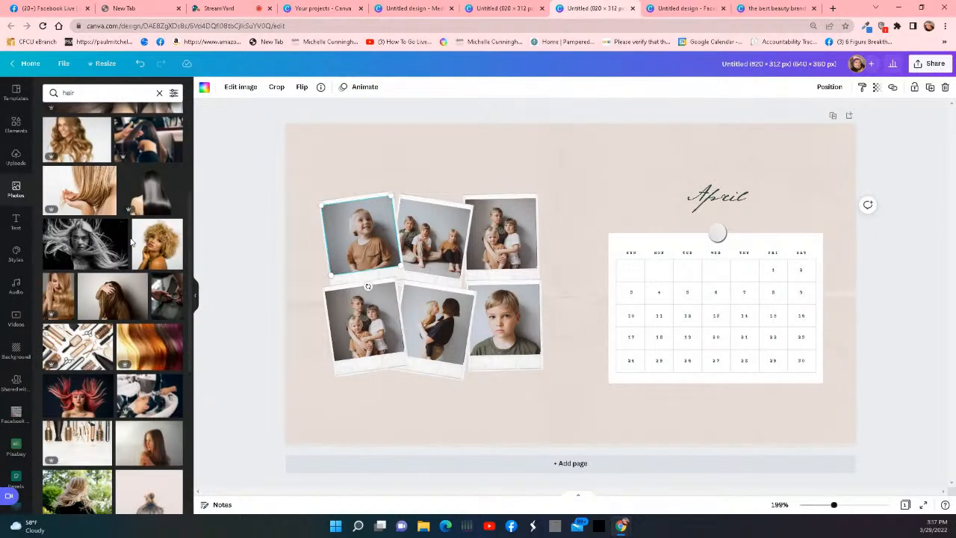
pyautogui.moveTo(157, 245); pyautogui.dragTo(333, 222)
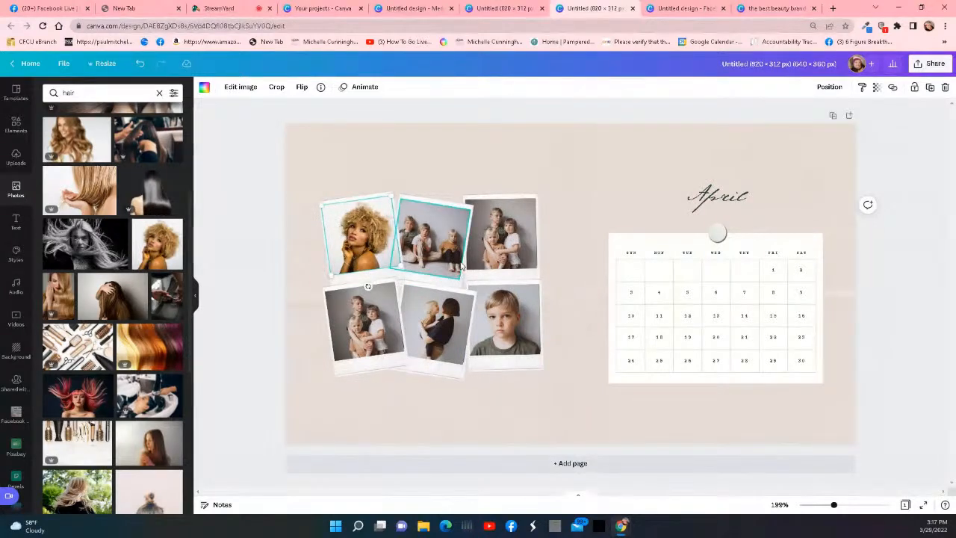
# Put the red curly-haired woman's photo in the top-middle polaroid
pyautogui.click(444, 252)
pyautogui.scroll(-3, 149, 360)
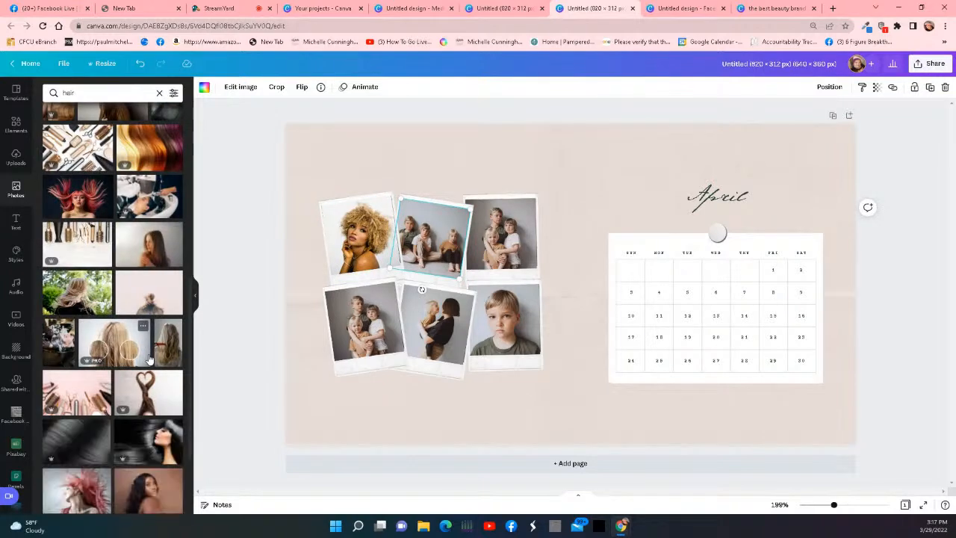
pyautogui.scroll(-2, 150, 360)
pyautogui.scroll(-2, 139, 349)
pyautogui.scroll(-2, 137, 347)
pyautogui.scroll(-2, 127, 329)
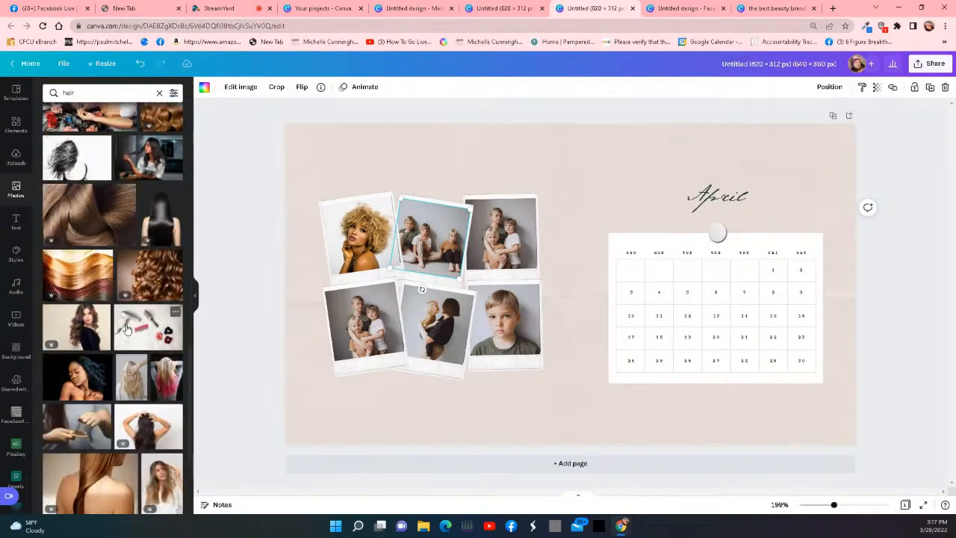
pyautogui.scroll(-2, 126, 329)
pyautogui.scroll(-2, 126, 329)
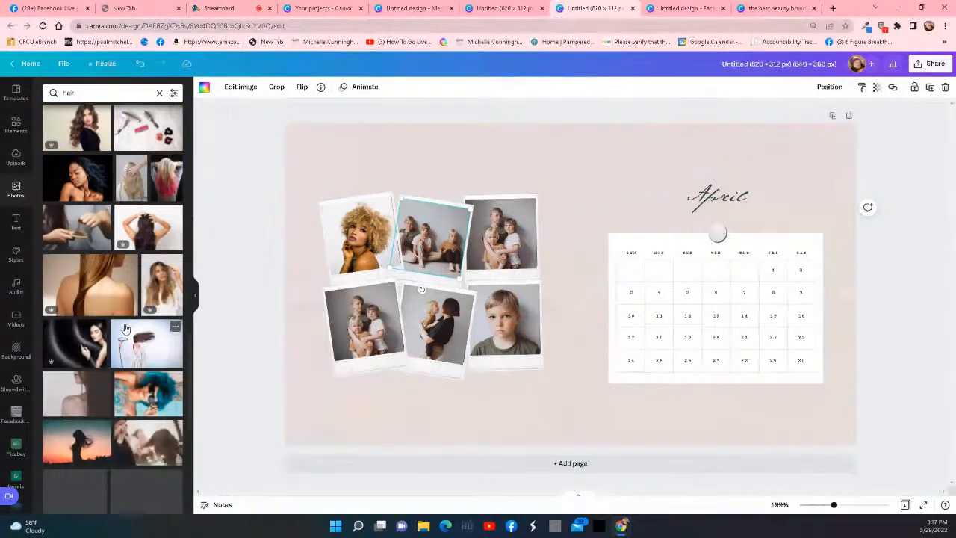
pyautogui.scroll(-4, 126, 329)
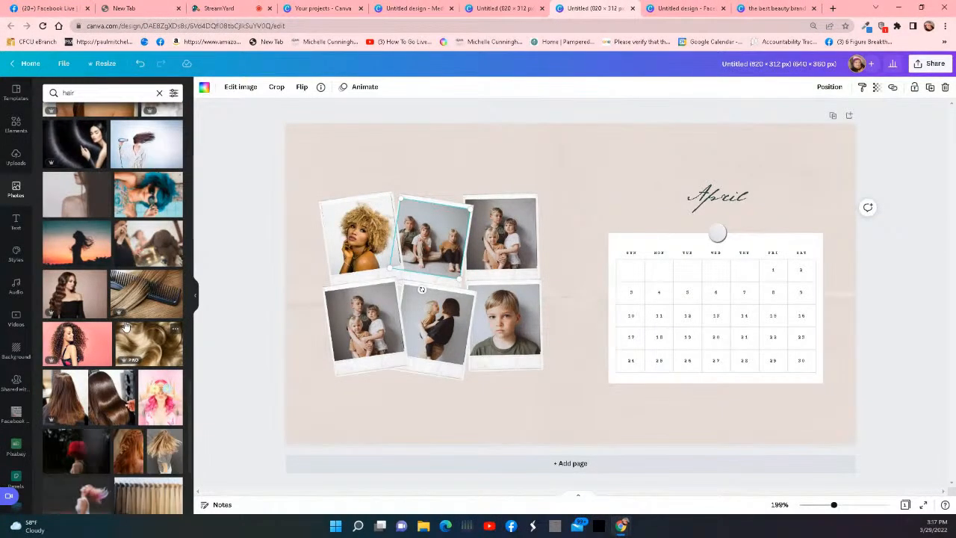
pyautogui.scroll(-6, 126, 326)
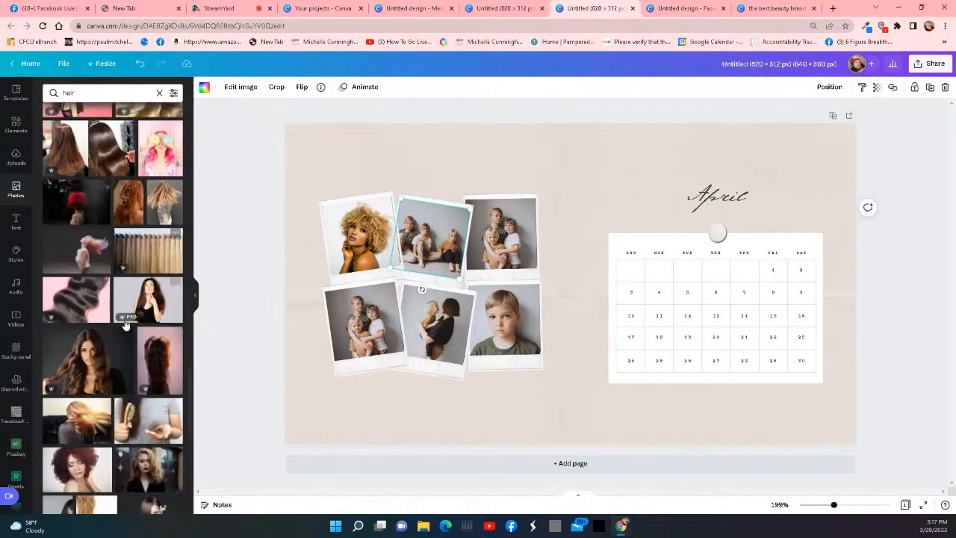
pyautogui.scroll(-2, 125, 326)
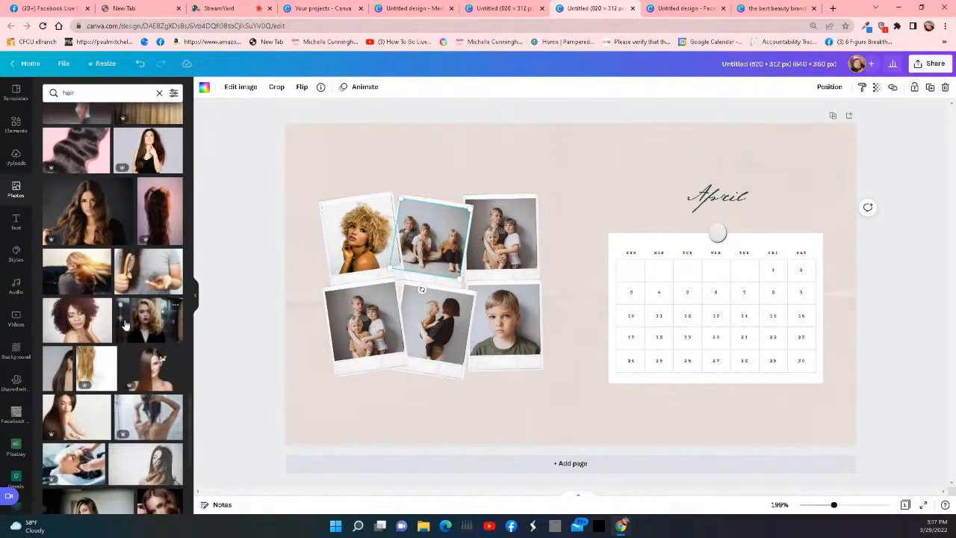
pyautogui.scroll(-1, 125, 326)
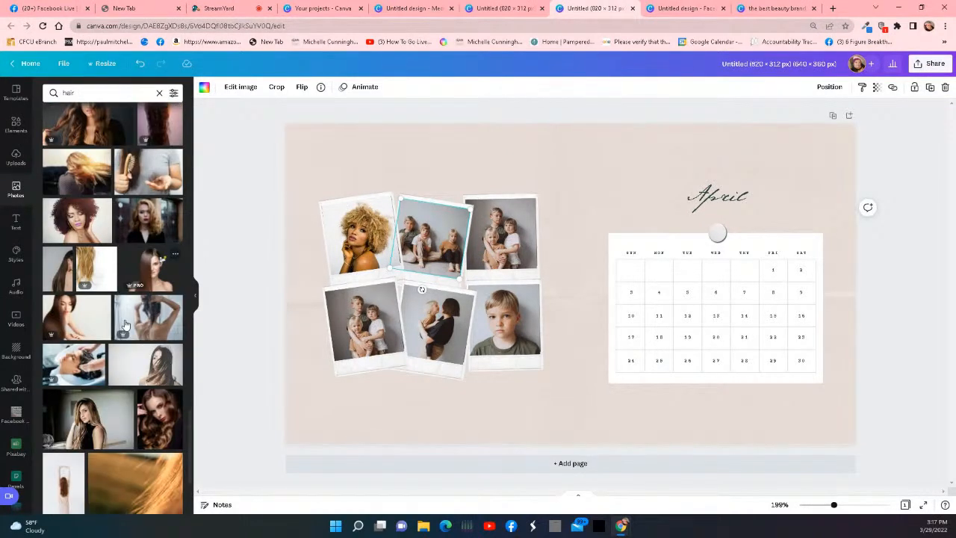
pyautogui.scroll(-3, 125, 325)
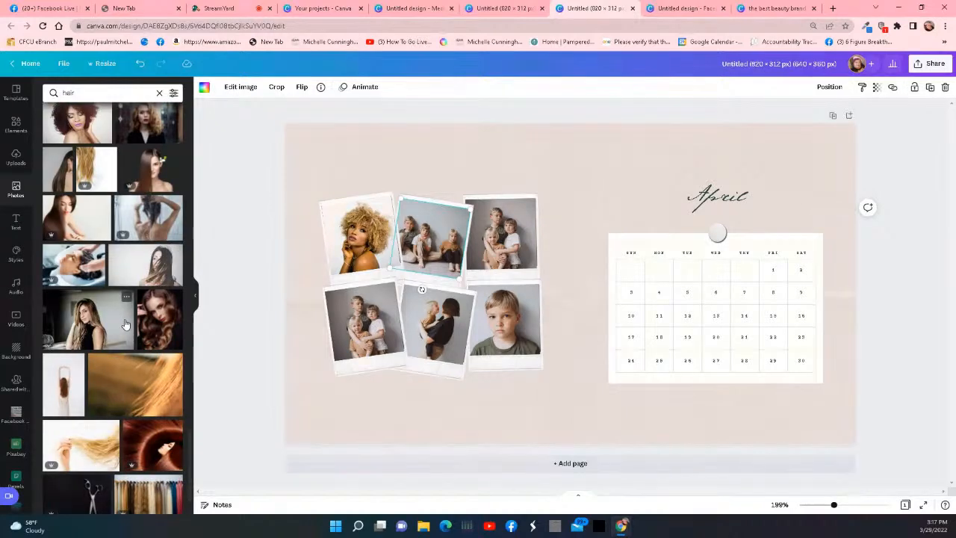
pyautogui.scroll(-4, 126, 323)
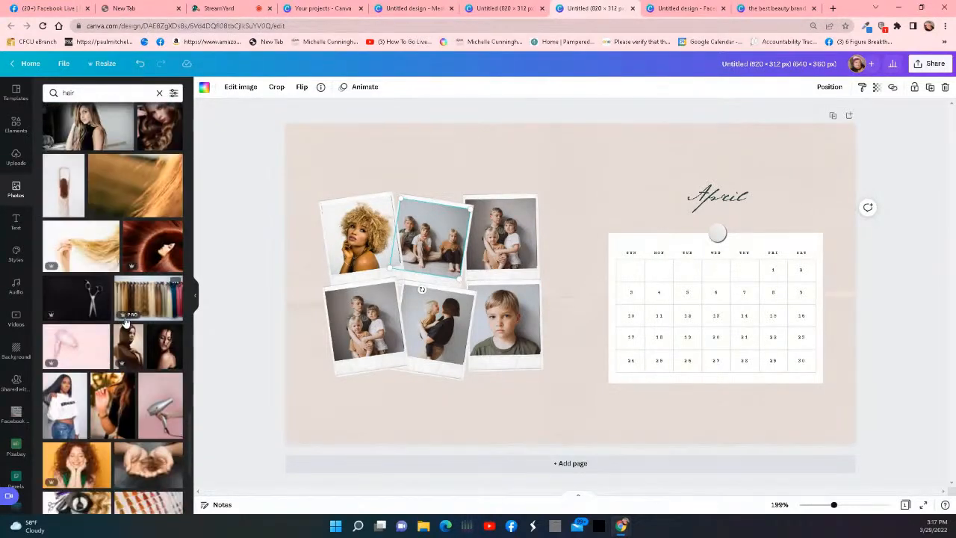
pyautogui.scroll(-3, 125, 321)
pyautogui.moveTo(91, 338); pyautogui.dragTo(425, 251)
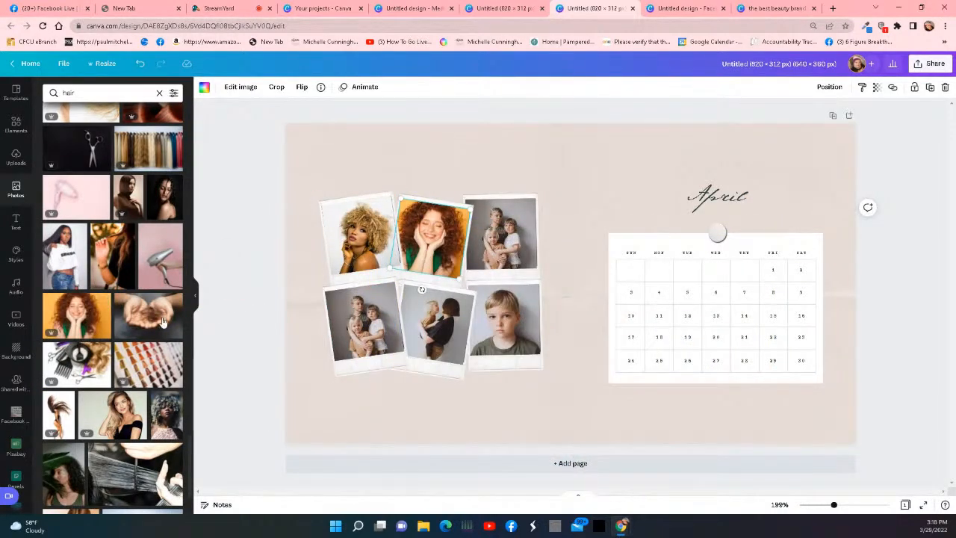
pyautogui.scroll(-4, 69, 358)
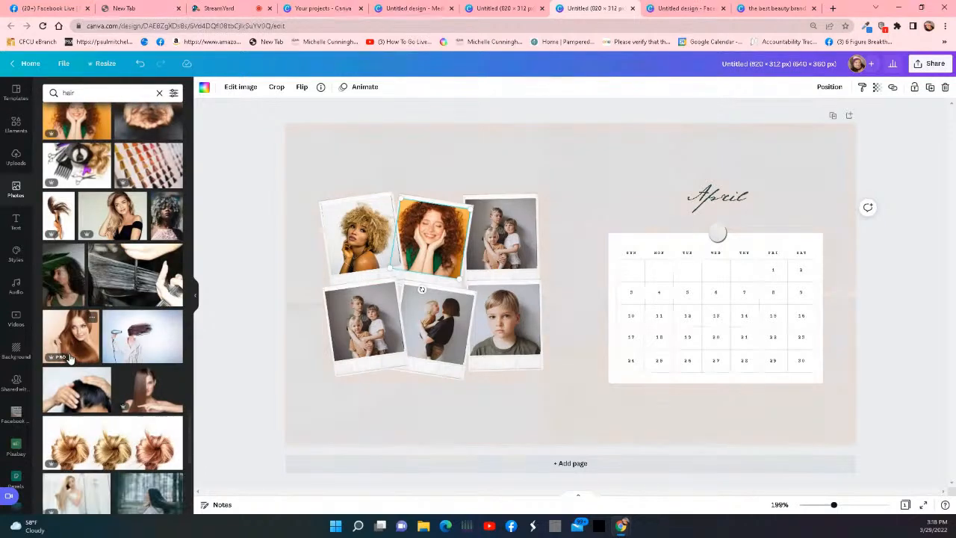
pyautogui.click(16, 157)
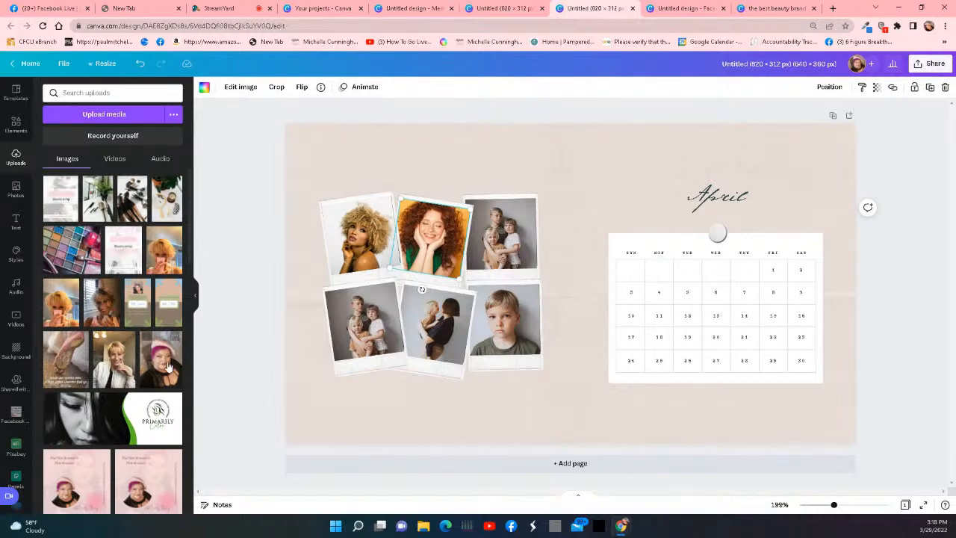
pyautogui.moveTo(166, 365)
pyautogui.mouseDown()
pyautogui.moveTo(404, 275)
pyautogui.moveTo(149, 365)
pyautogui.moveTo(158, 362)
pyautogui.mouseUp()
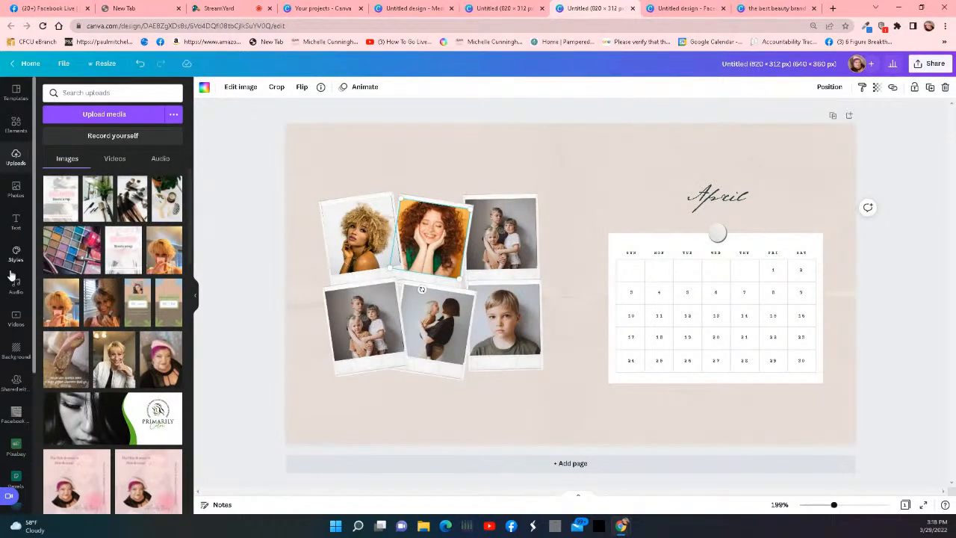
pyautogui.click(16, 190)
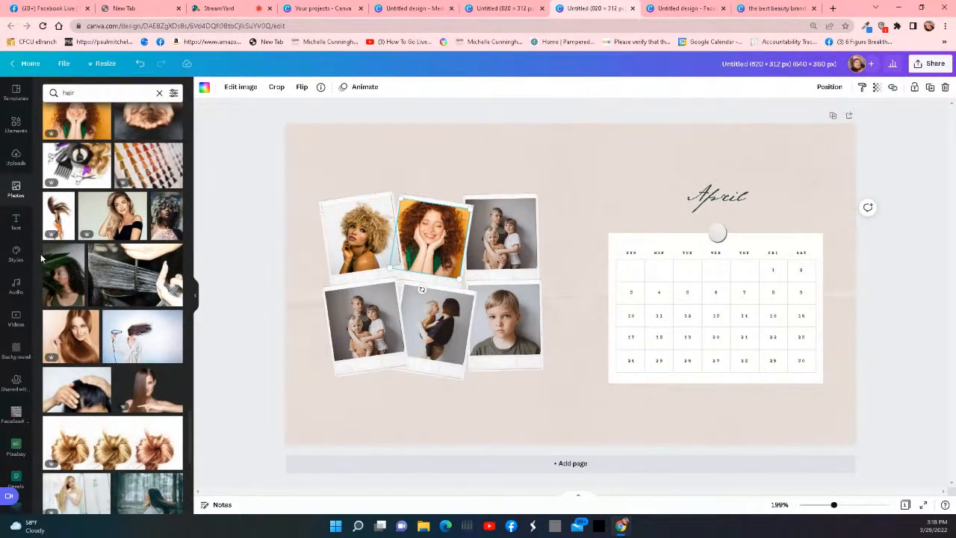
pyautogui.click(16, 445)
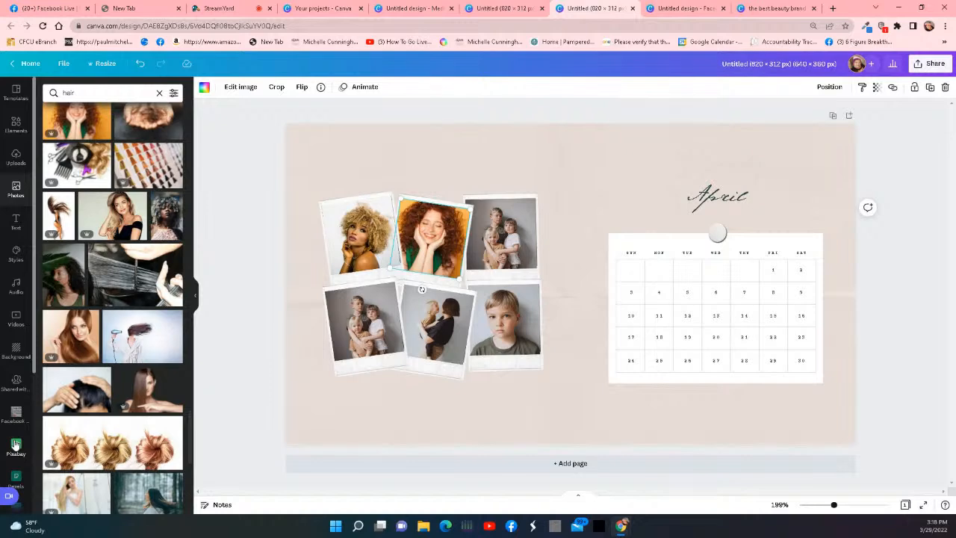
# Search Pixabay for hair and place the blue-hair photo in the bottom-right polaroid
pyautogui.click(106, 94)
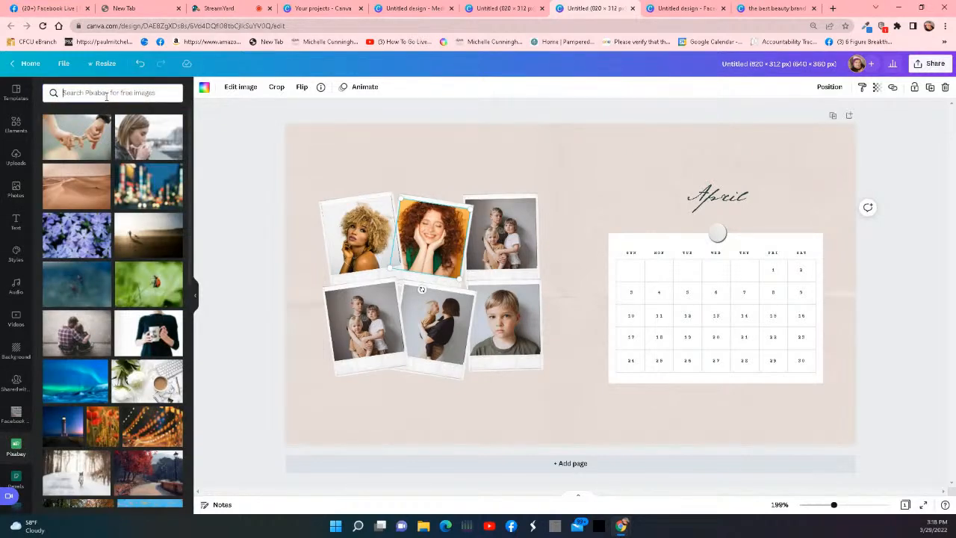
pyautogui.write('hair')
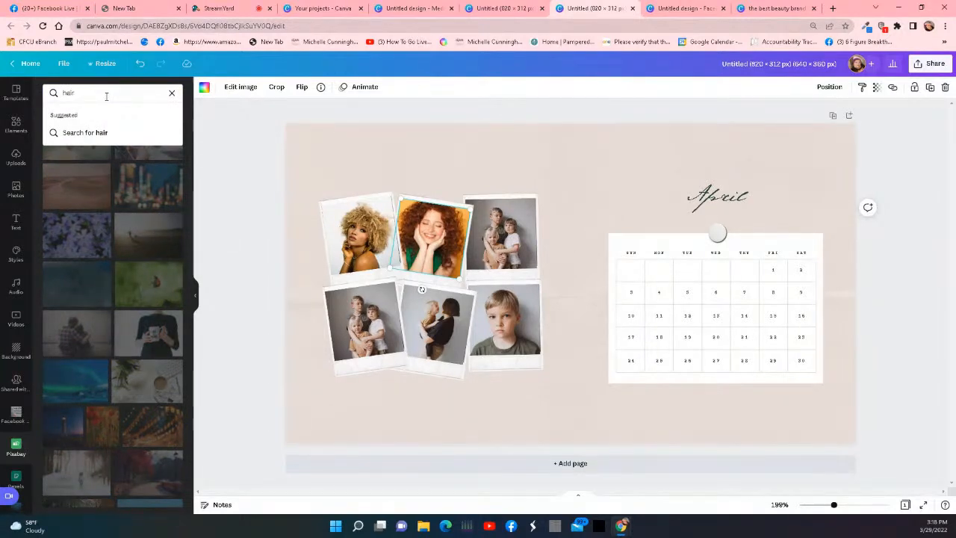
pyautogui.press('Return')
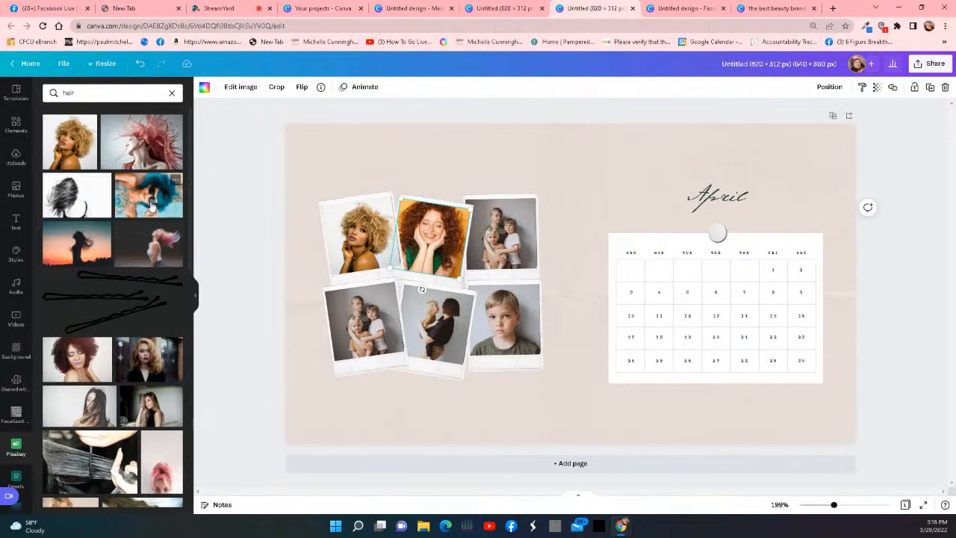
pyautogui.moveTo(153, 204); pyautogui.dragTo(486, 300)
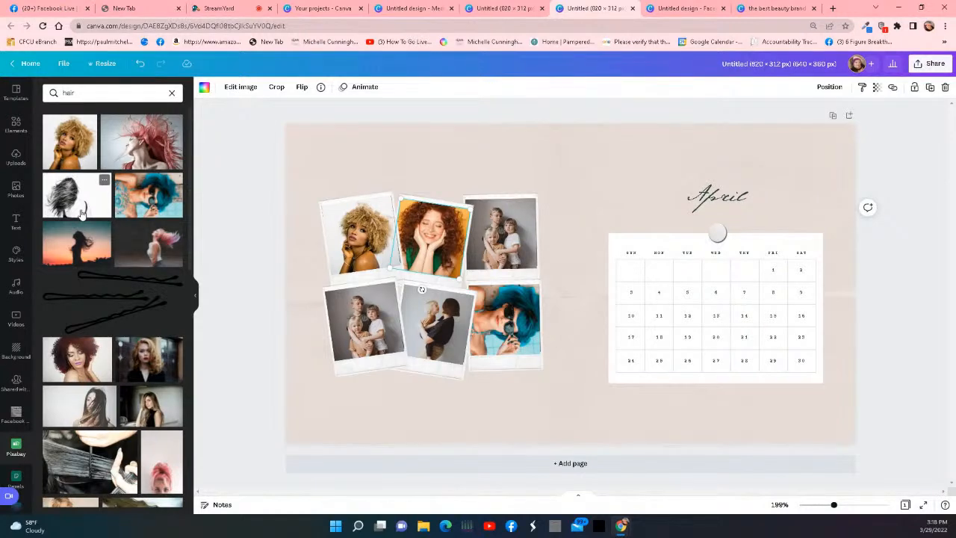
# Try the pink-hair photo in the bottom-left polaroid and as the background, then undo to restore the children photo
pyautogui.moveTo(155, 251); pyautogui.dragTo(350, 316)
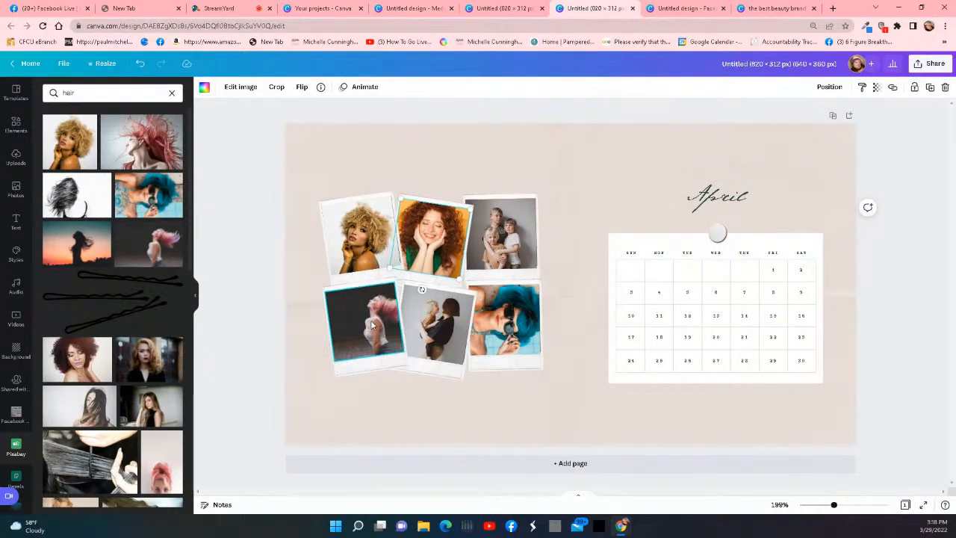
pyautogui.moveTo(371, 324); pyautogui.dragTo(139, 249)
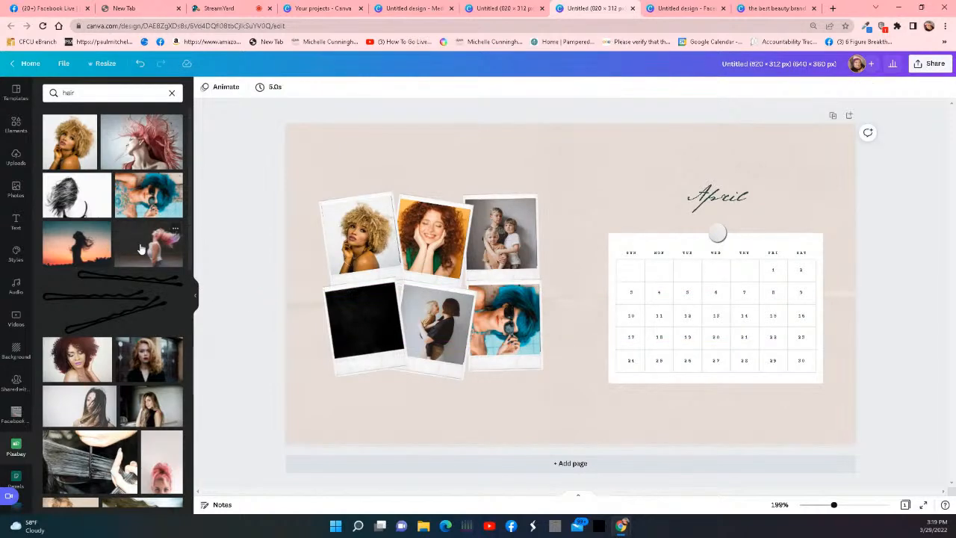
pyautogui.scroll(-3, 109, 394)
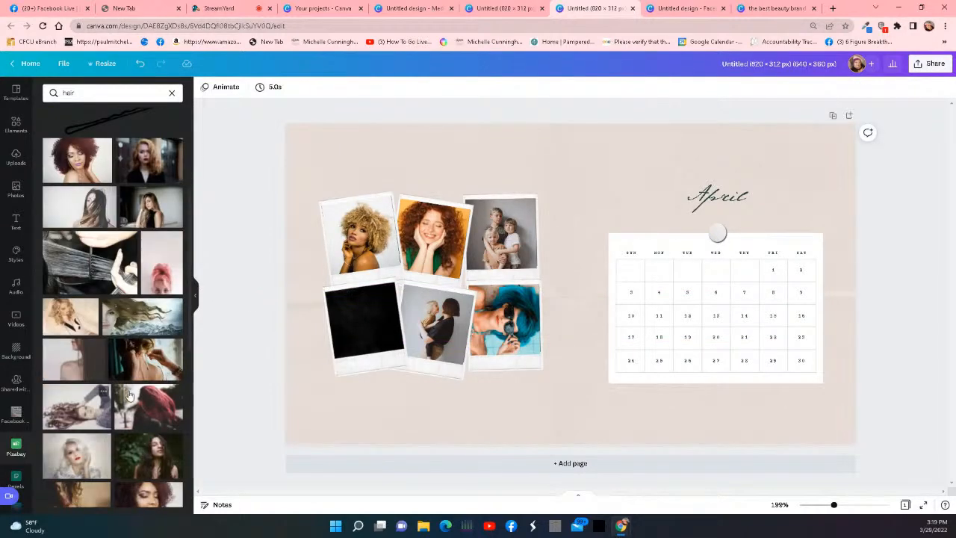
pyautogui.moveTo(164, 284); pyautogui.dragTo(134, 290)
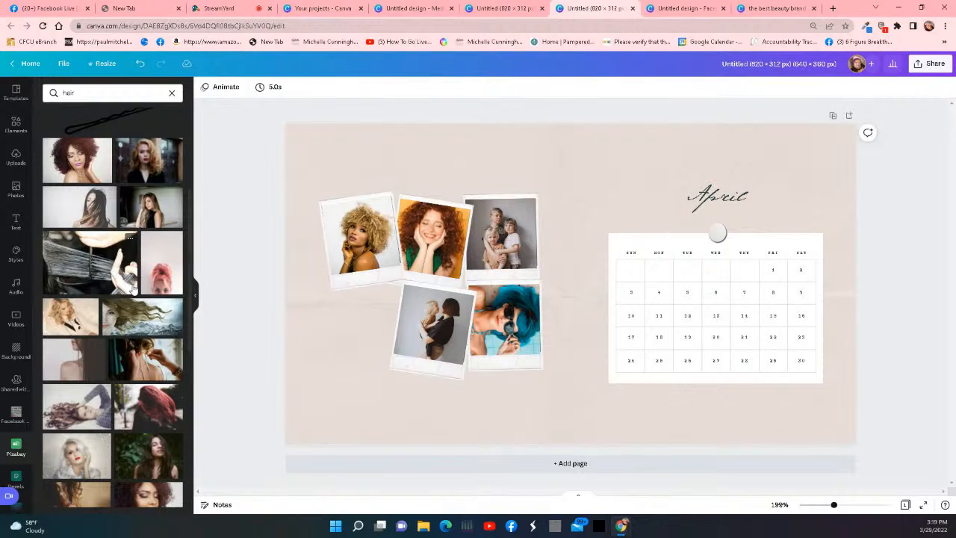
pyautogui.click(140, 63)
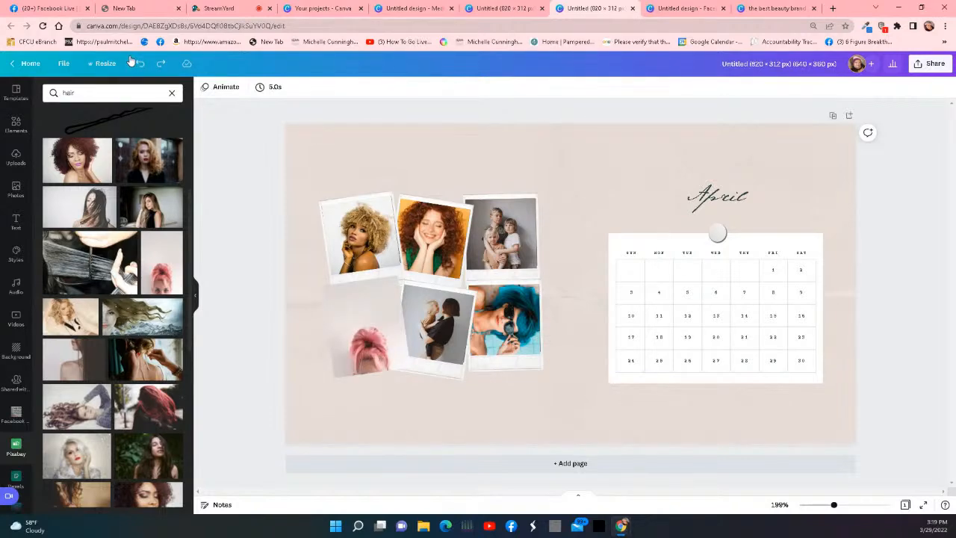
pyautogui.click(140, 65)
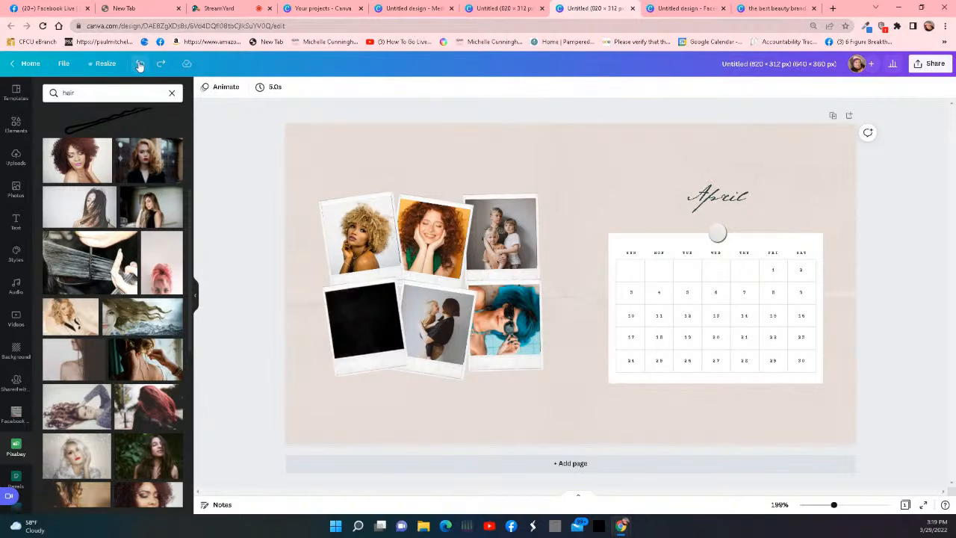
pyautogui.click(140, 64)
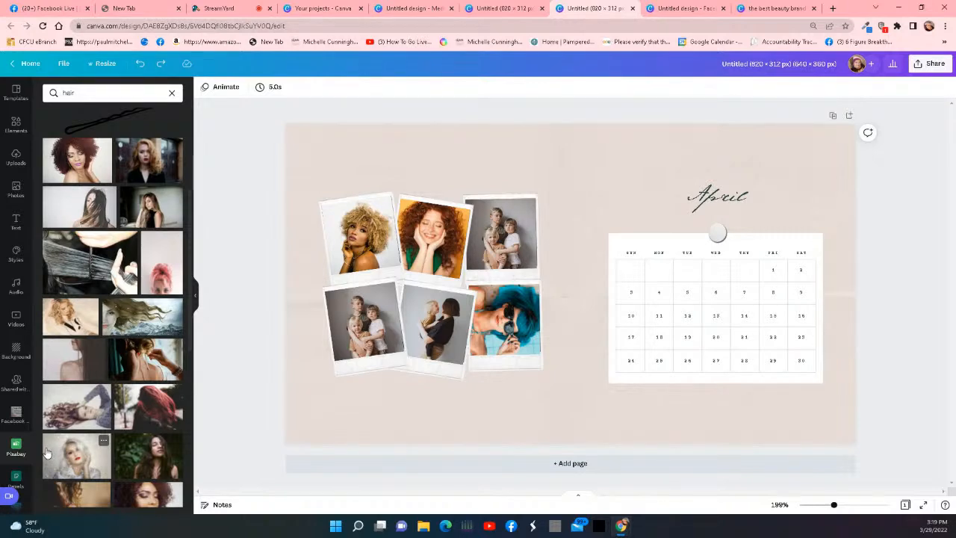
# Place the platinum-blonde woman's photo in the bottom-left polaroid
pyautogui.moveTo(67, 463); pyautogui.dragTo(337, 325)
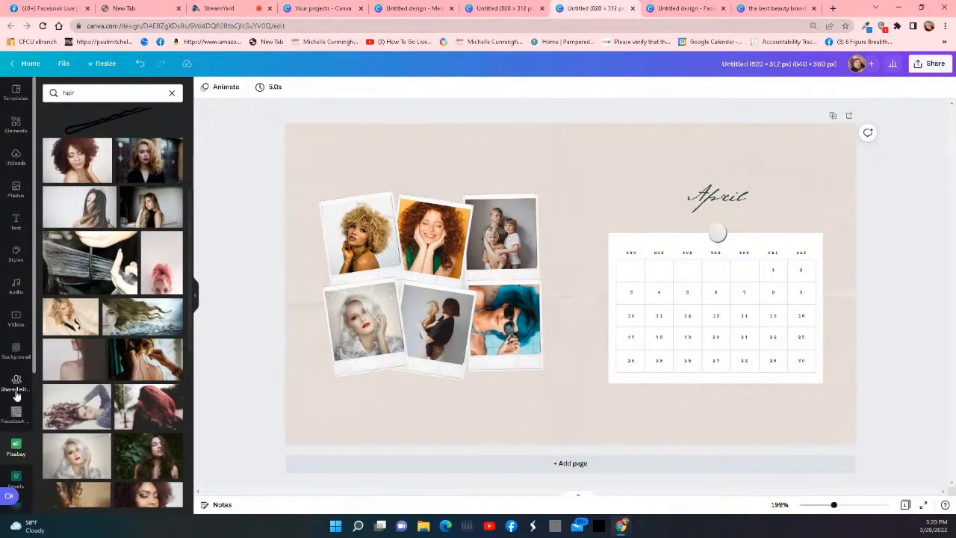
pyautogui.scroll(-2, 120, 464)
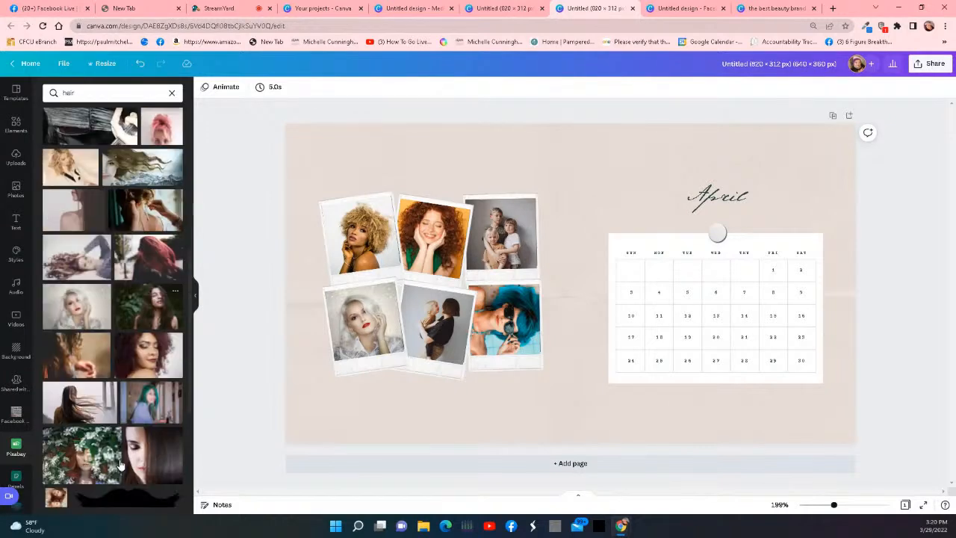
pyautogui.scroll(-2, 119, 464)
pyautogui.scroll(-2, 119, 463)
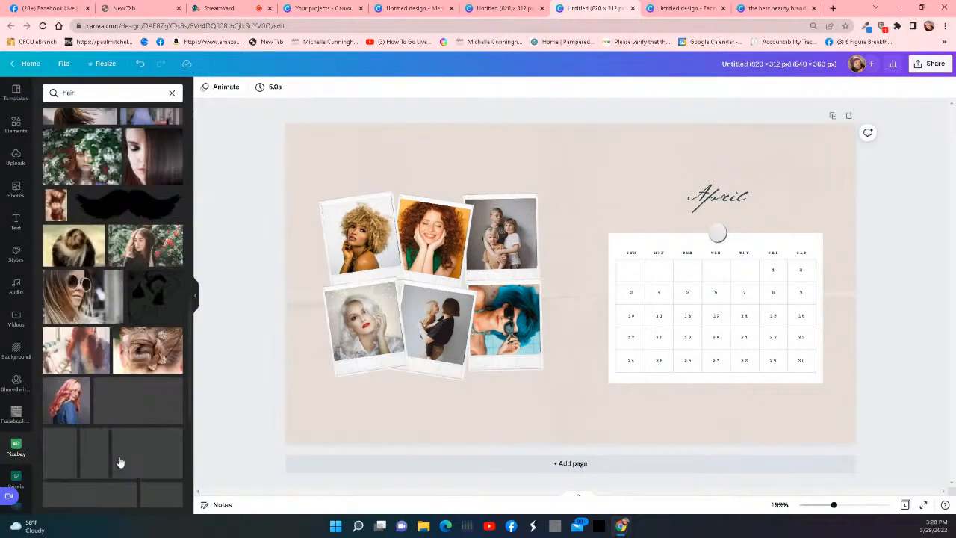
pyautogui.scroll(-1, 120, 461)
pyautogui.scroll(-2, 120, 459)
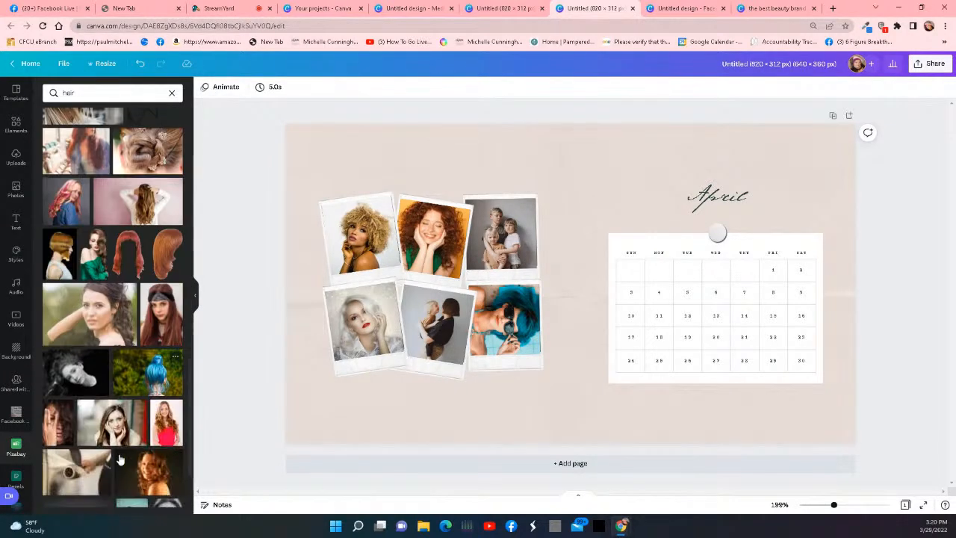
pyautogui.scroll(-4, 120, 458)
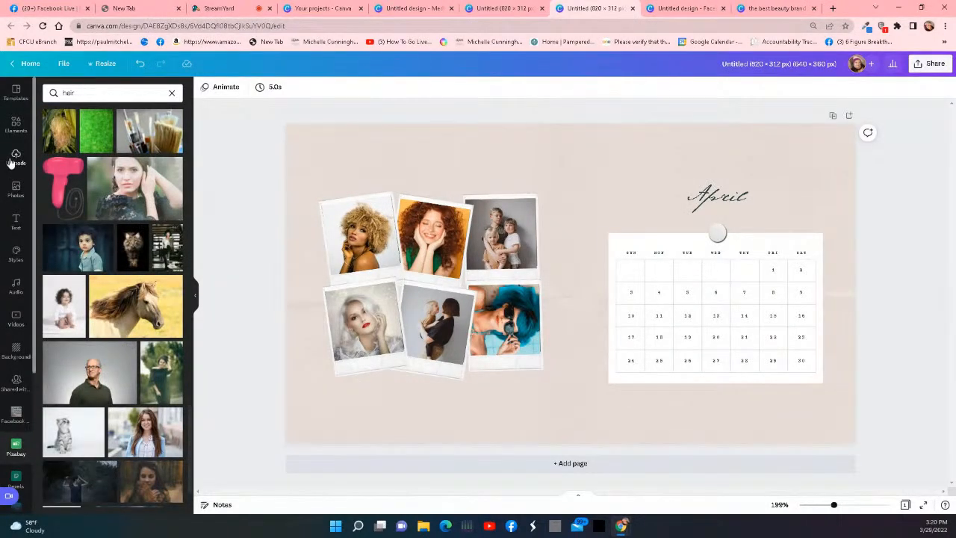
pyautogui.moveTo(64, 186); pyautogui.dragTo(75, 218)
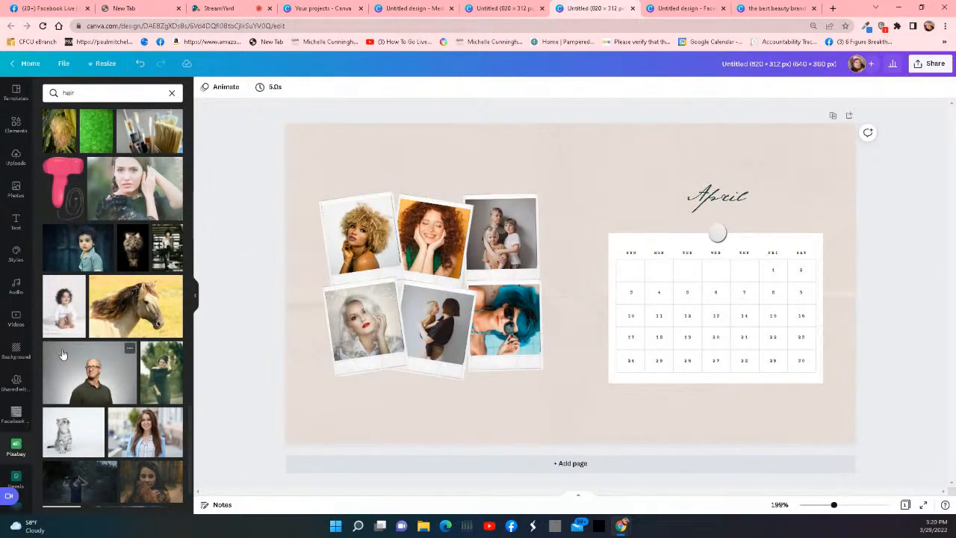
# Place the tattooed woman's photo in the top-right polaroid and open the Pexels image library
pyautogui.scroll(-2, 101, 400)
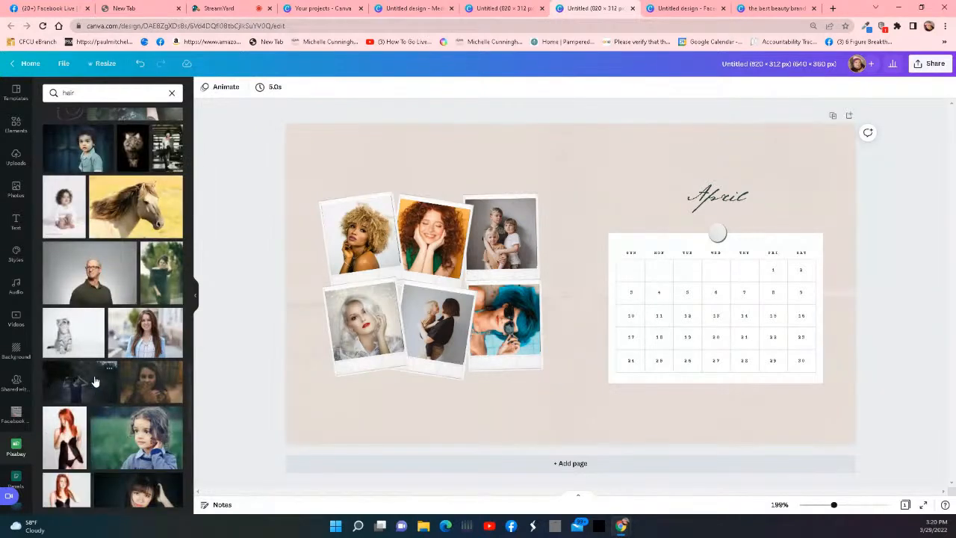
pyautogui.scroll(-2, 97, 392)
pyautogui.scroll(-2, 94, 381)
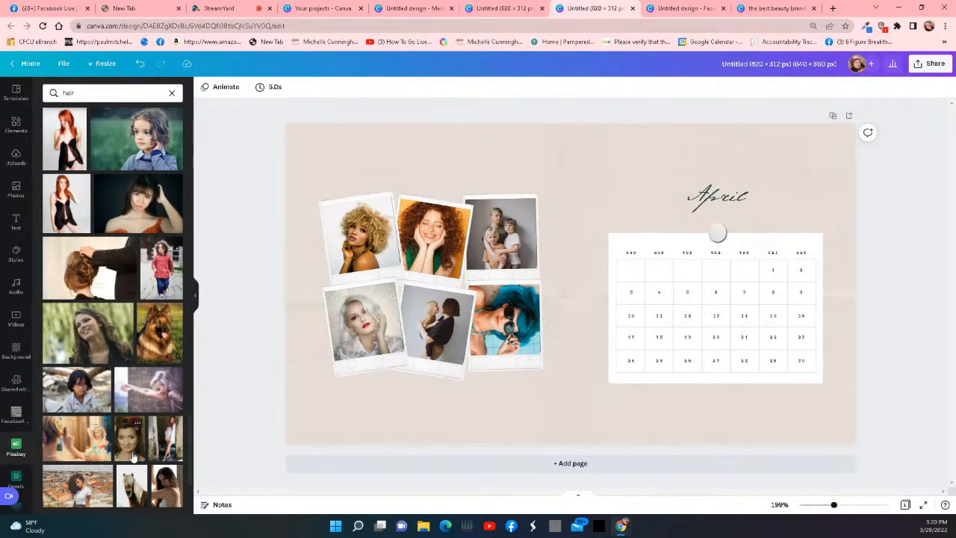
pyautogui.moveTo(128, 405); pyautogui.dragTo(482, 232)
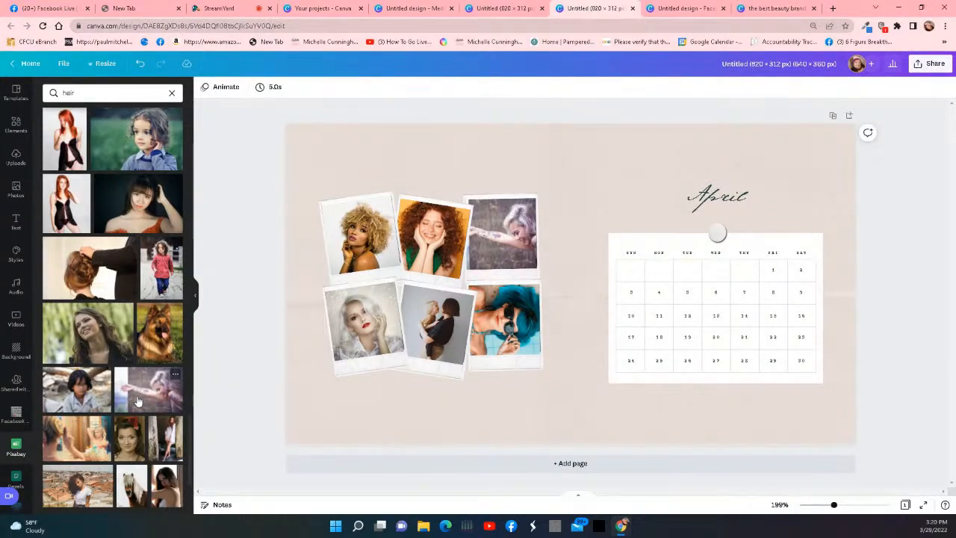
pyautogui.scroll(-2, 139, 402)
pyautogui.scroll(-2, 137, 402)
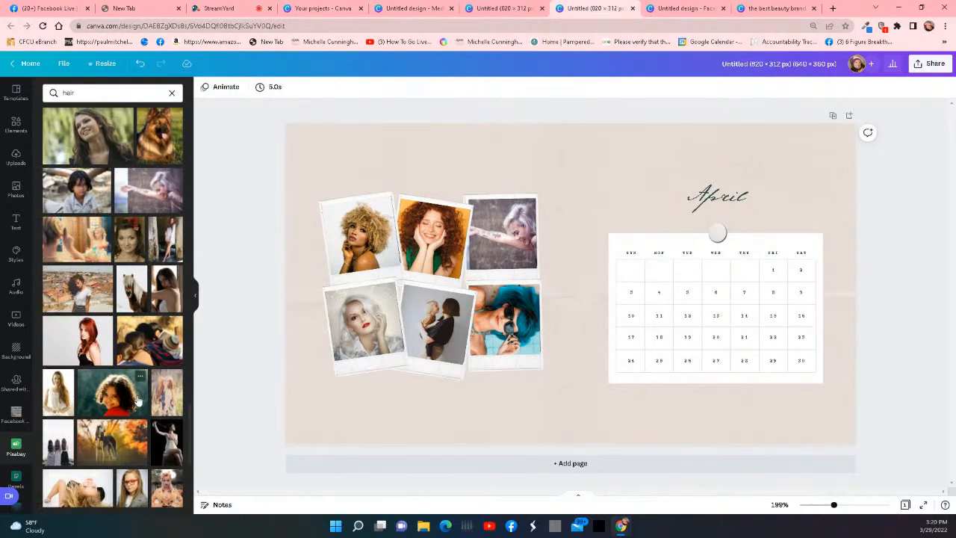
pyautogui.scroll(-6, 138, 401)
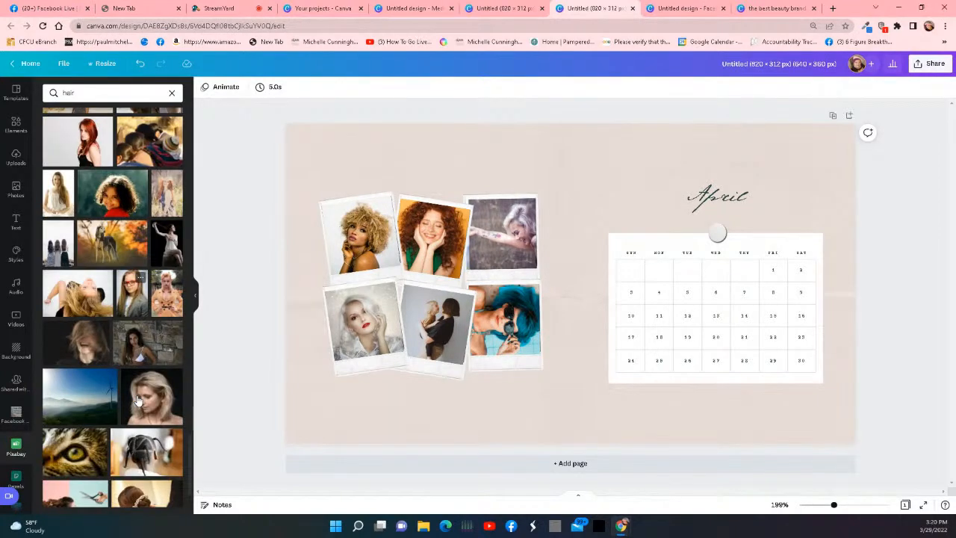
pyautogui.scroll(-12, 136, 401)
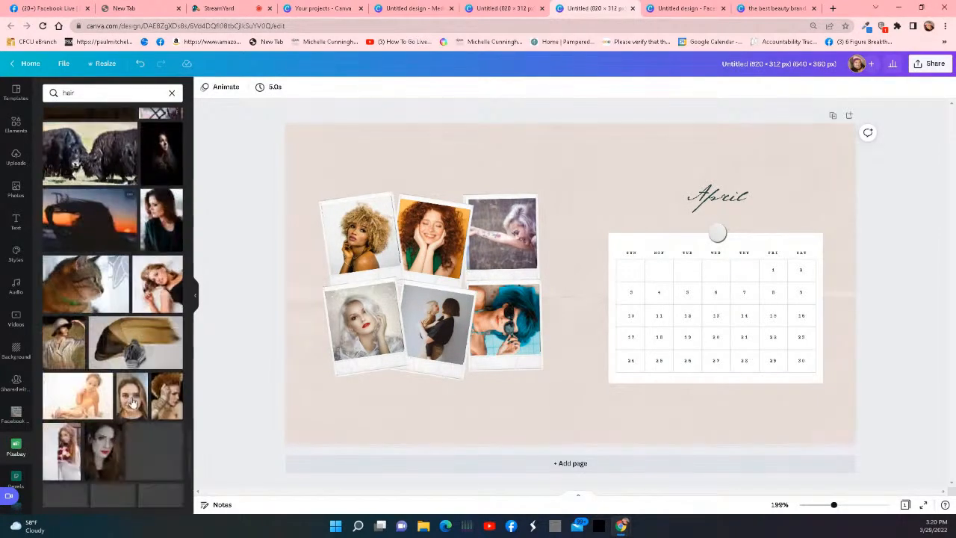
pyautogui.scroll(-4, 132, 403)
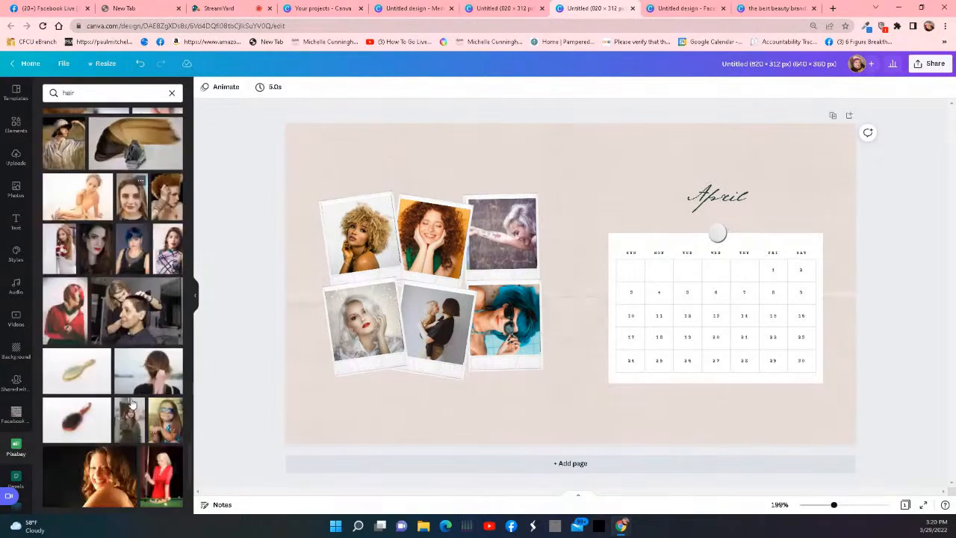
pyautogui.click(18, 478)
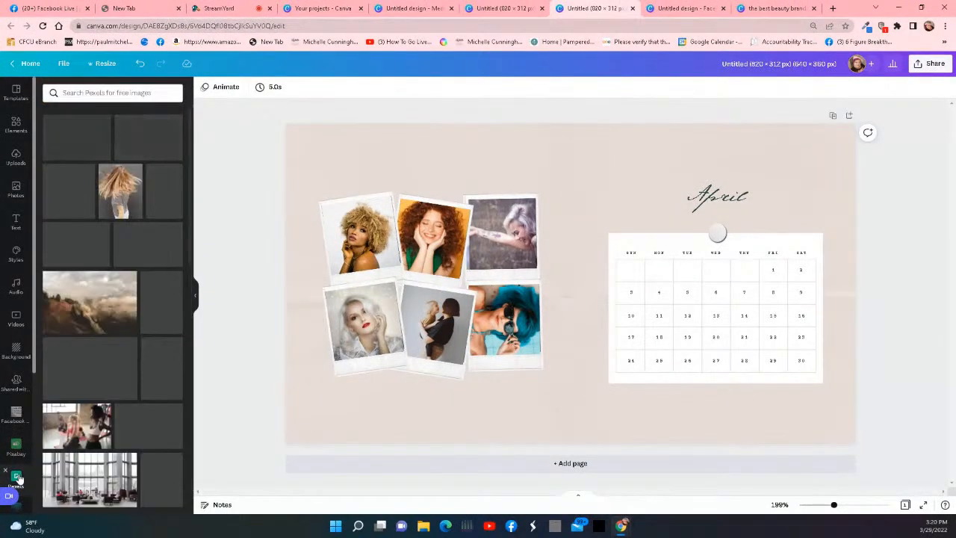
pyautogui.click(127, 92)
pyautogui.write('hair')
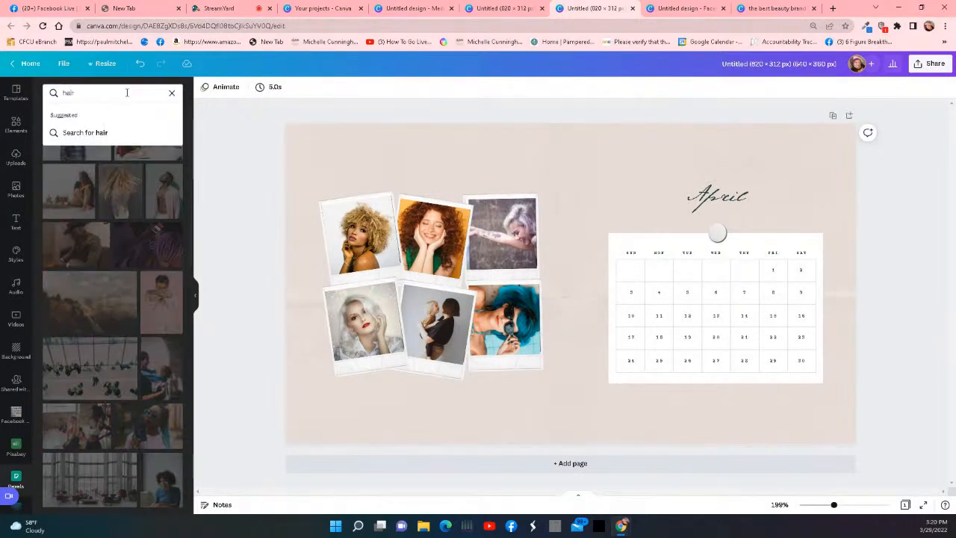
pyautogui.press('Return')
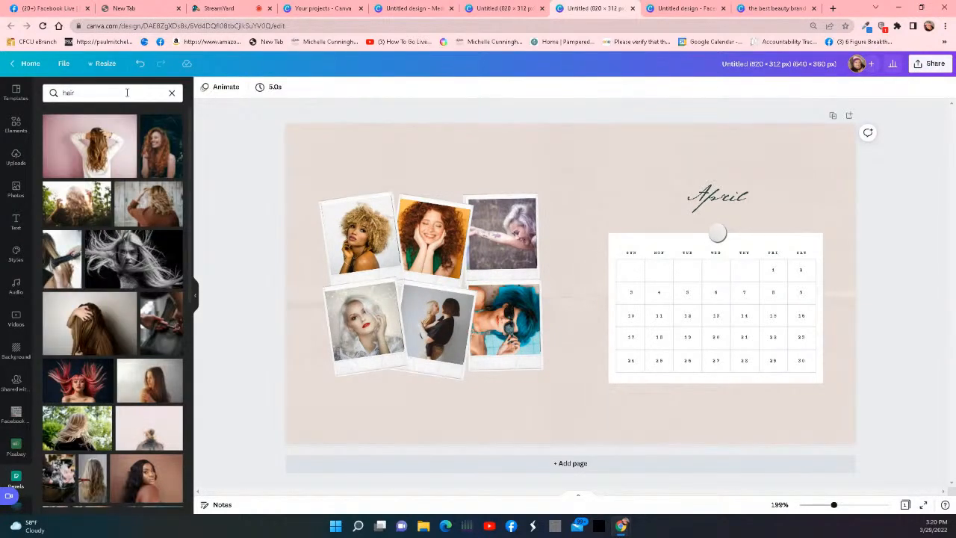
pyautogui.scroll(-3, 144, 186)
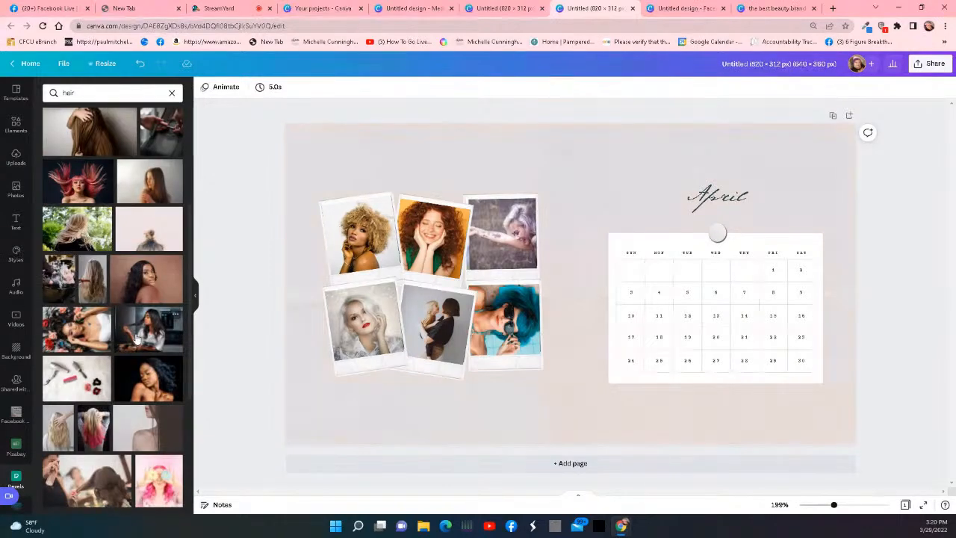
pyautogui.scroll(-3, 134, 342)
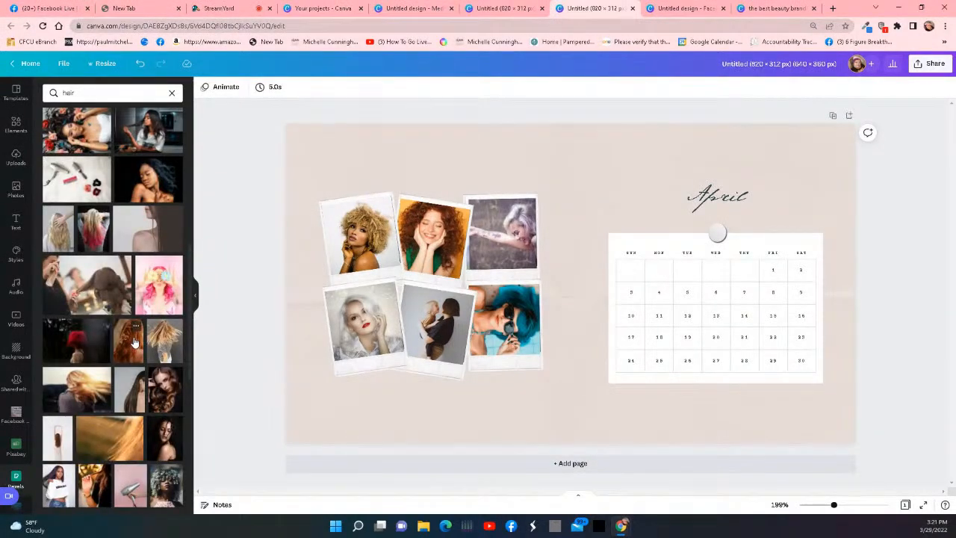
pyautogui.scroll(-3, 131, 343)
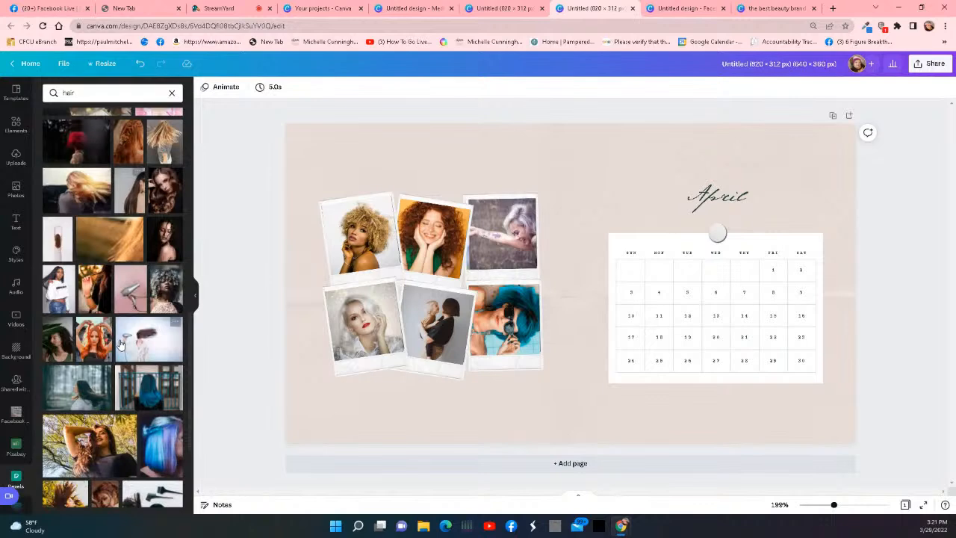
pyautogui.scroll(-2, 120, 344)
pyautogui.moveTo(161, 341); pyautogui.dragTo(436, 310)
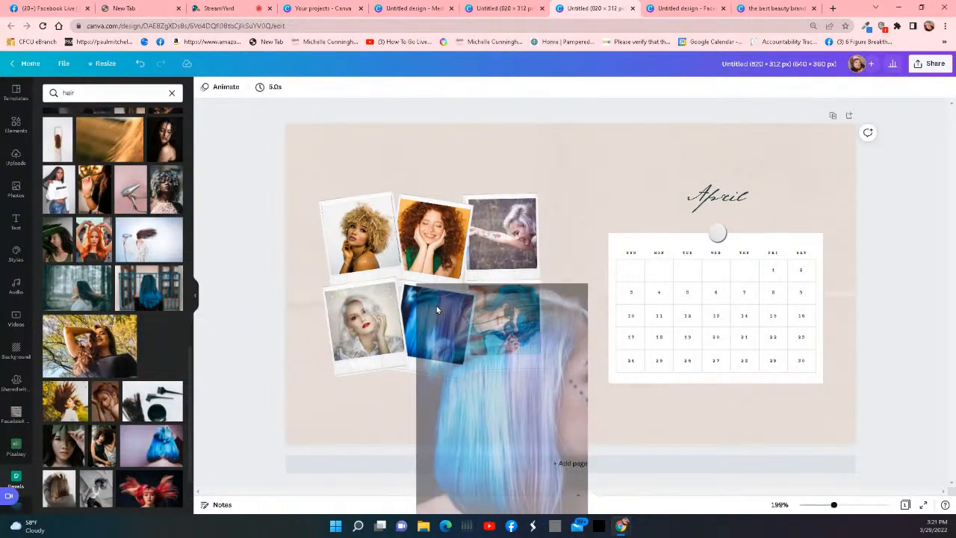
pyautogui.moveTo(437, 308); pyautogui.dragTo(149, 366)
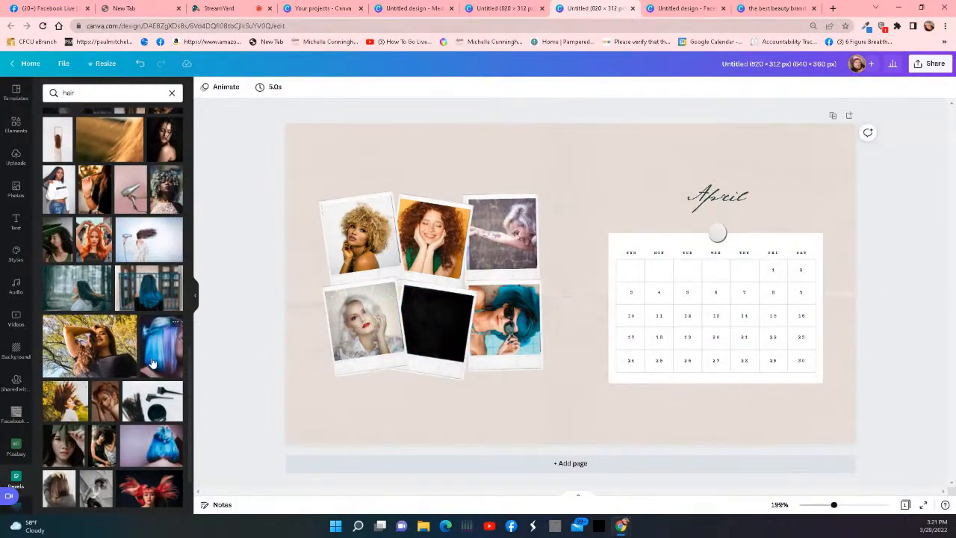
pyautogui.scroll(-5, 144, 426)
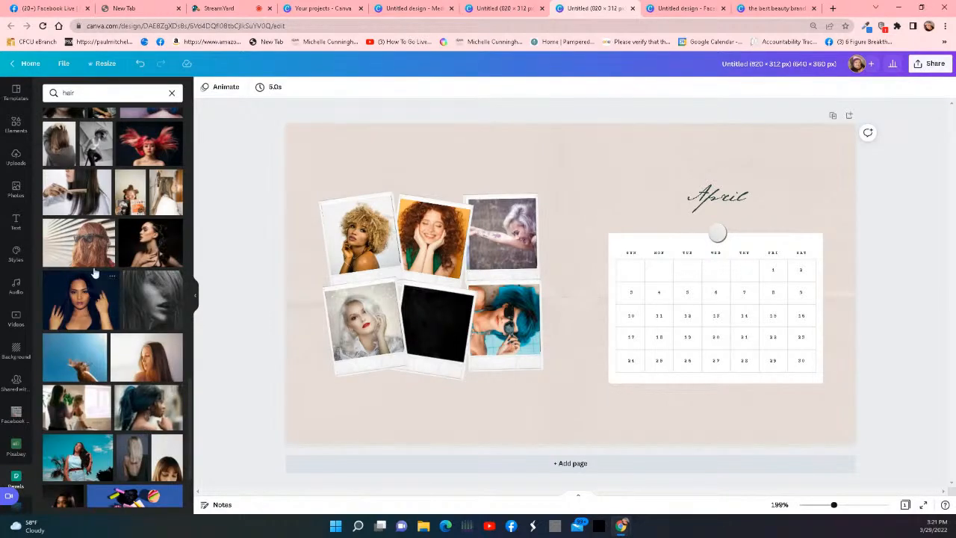
pyautogui.scroll(-3, 148, 411)
pyautogui.scroll(-3, 117, 352)
pyautogui.scroll(-1, 103, 338)
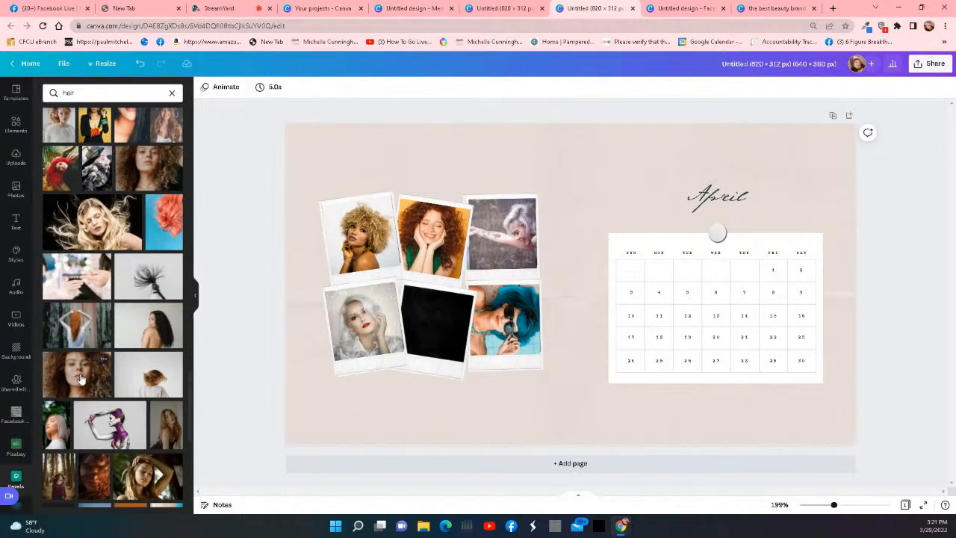
pyautogui.scroll(-3, 71, 370)
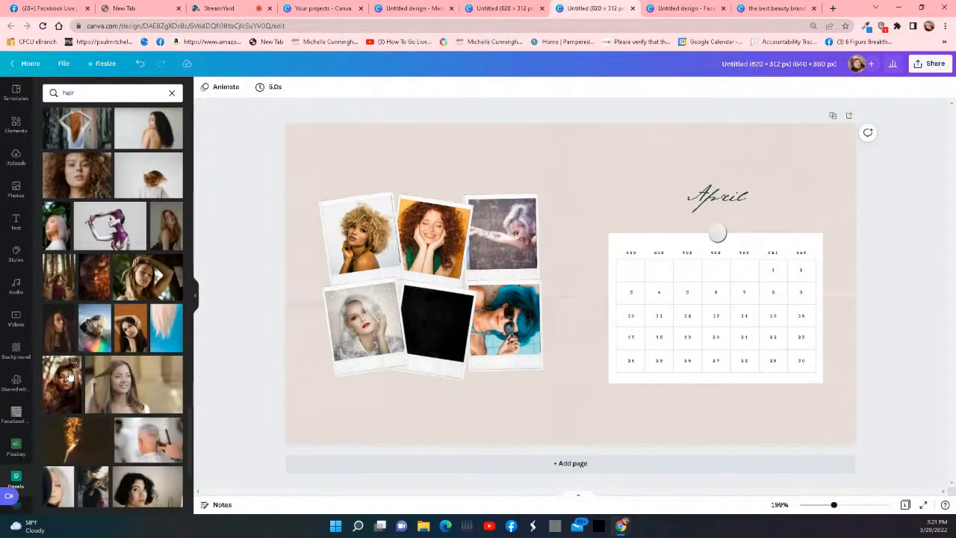
pyautogui.scroll(-3, 100, 425)
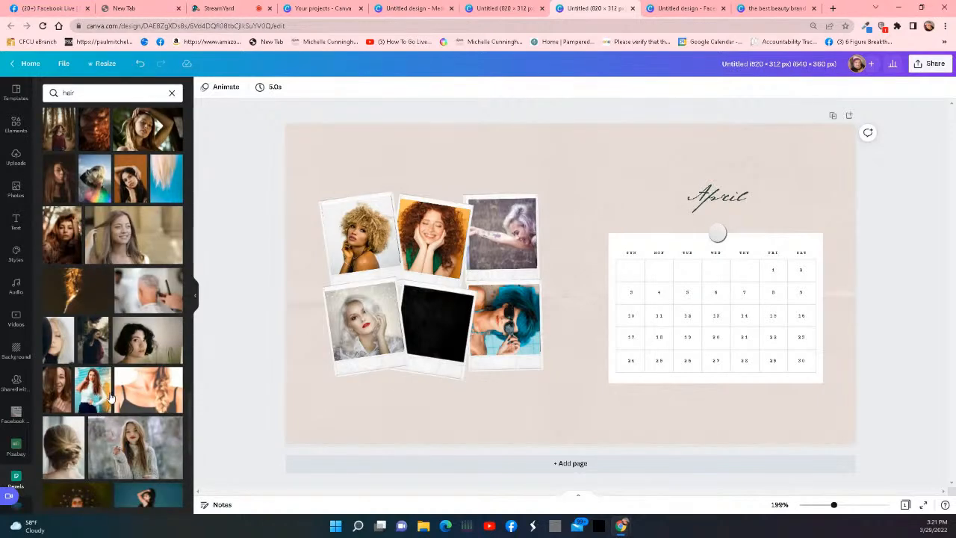
pyautogui.scroll(-3, 104, 369)
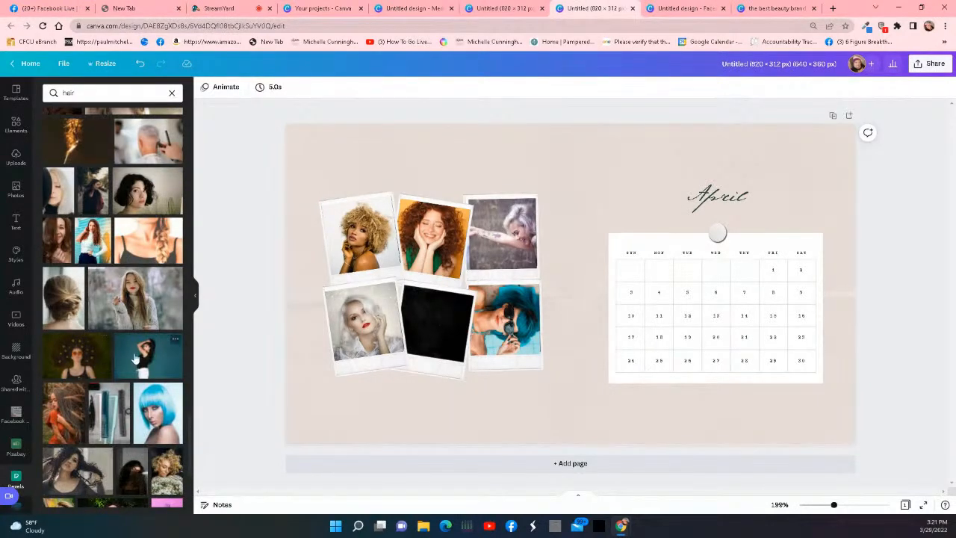
pyautogui.scroll(-5, 136, 420)
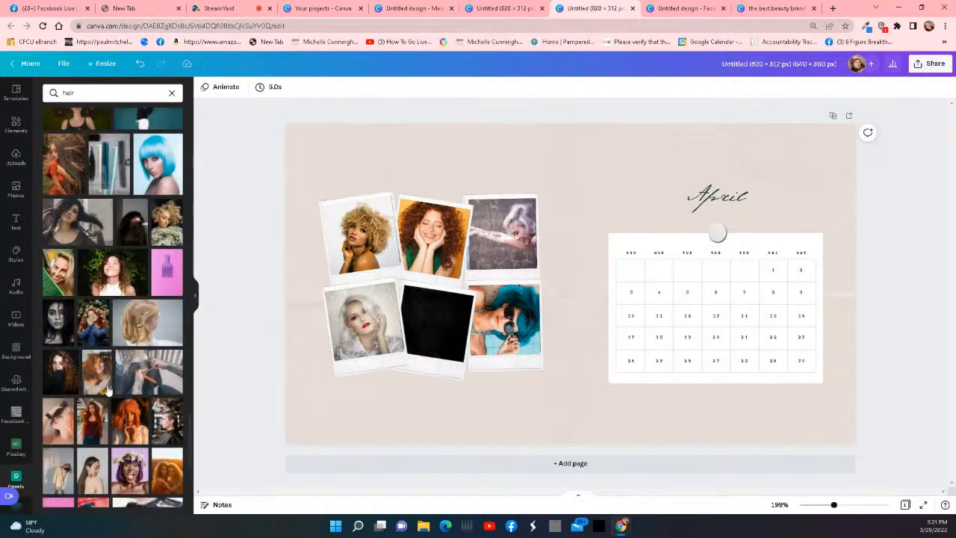
pyautogui.scroll(-4, 133, 434)
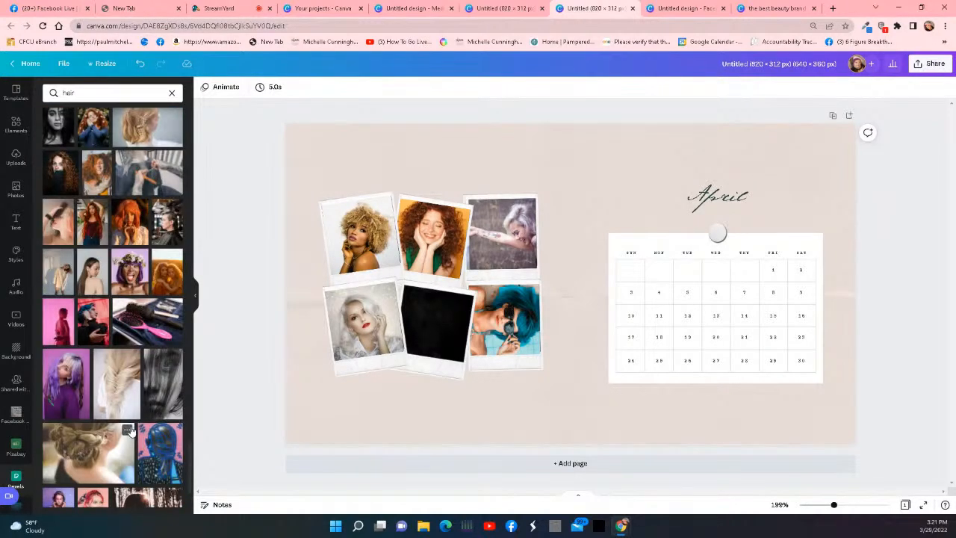
pyautogui.scroll(-2, 118, 402)
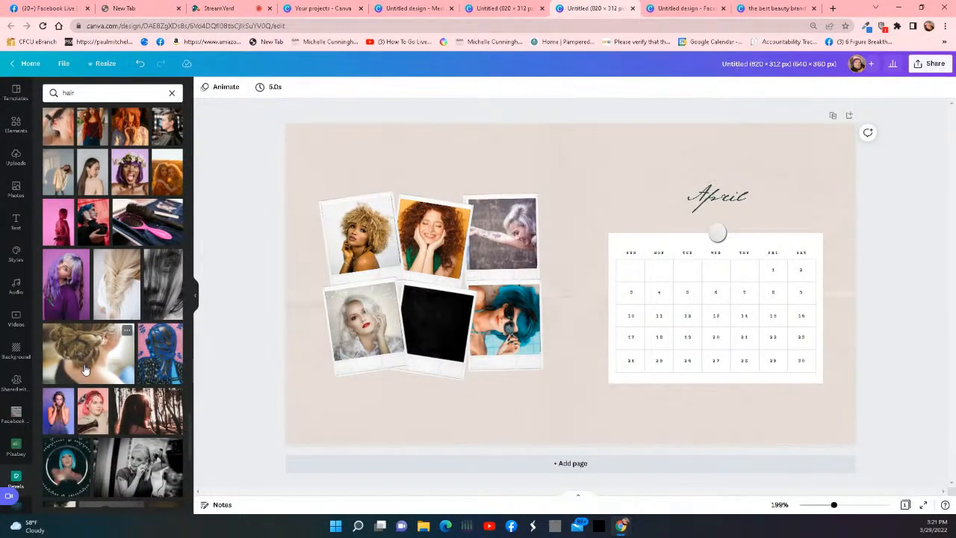
pyautogui.scroll(-3, 85, 368)
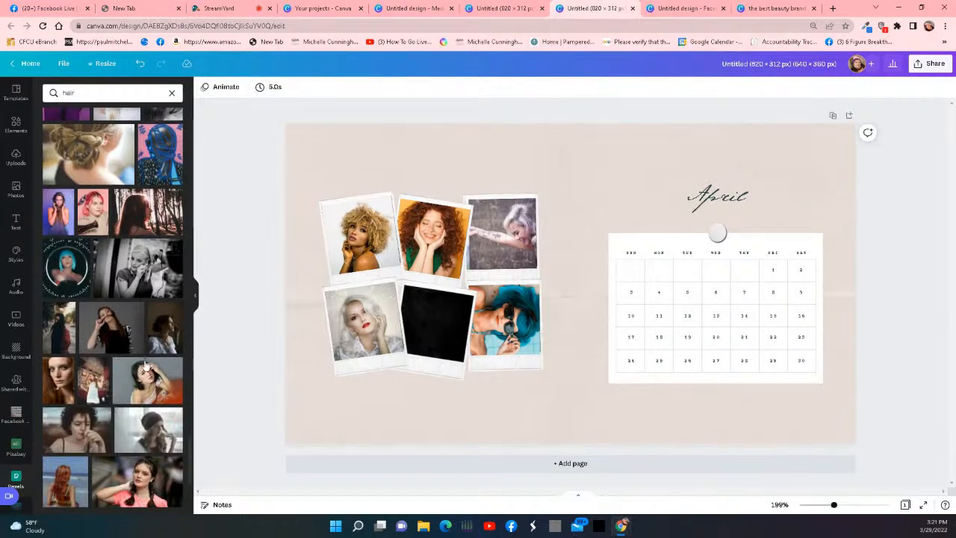
pyautogui.scroll(-3, 142, 358)
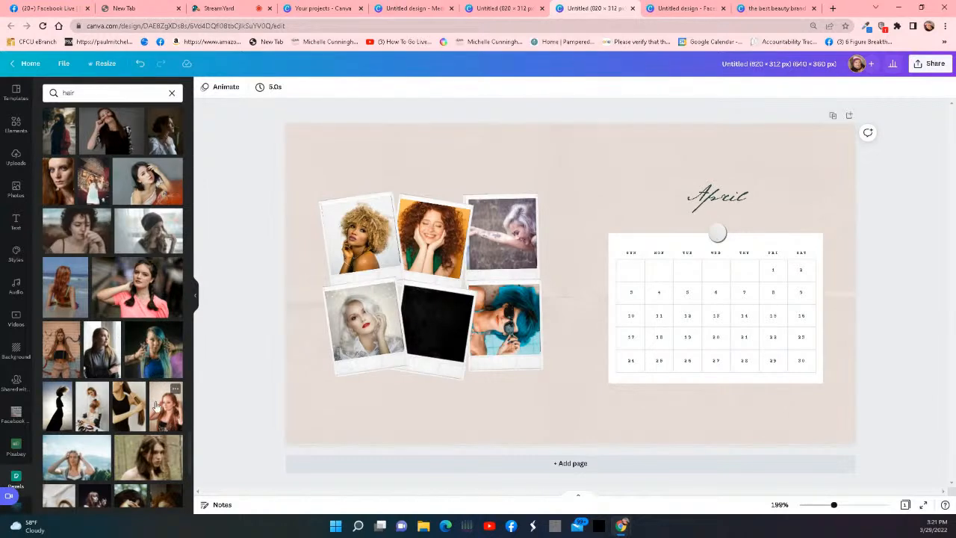
# Drop the teal-haired woman's photo into the empty bottom-middle polaroid, redoing the placement after an undo
pyautogui.moveTo(149, 362); pyautogui.dragTo(420, 318)
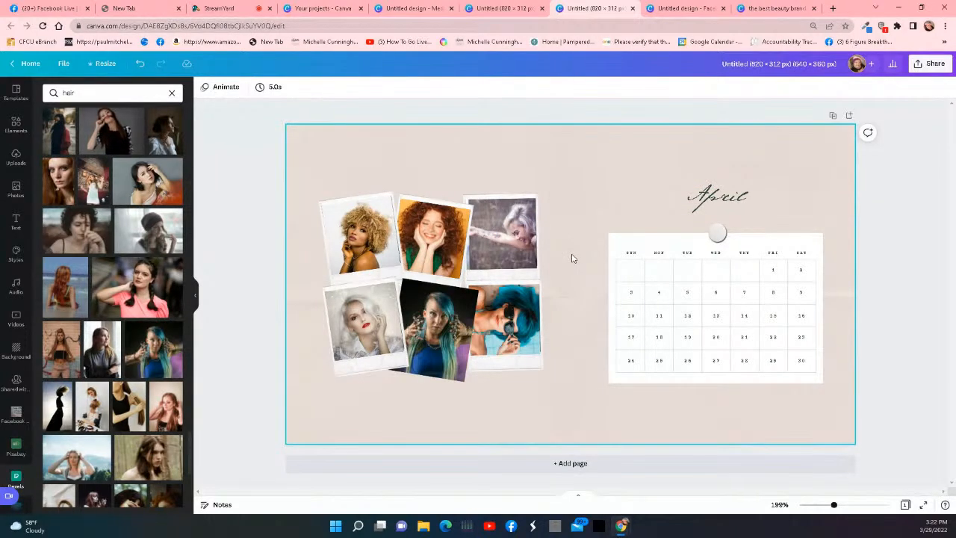
pyautogui.click(470, 299)
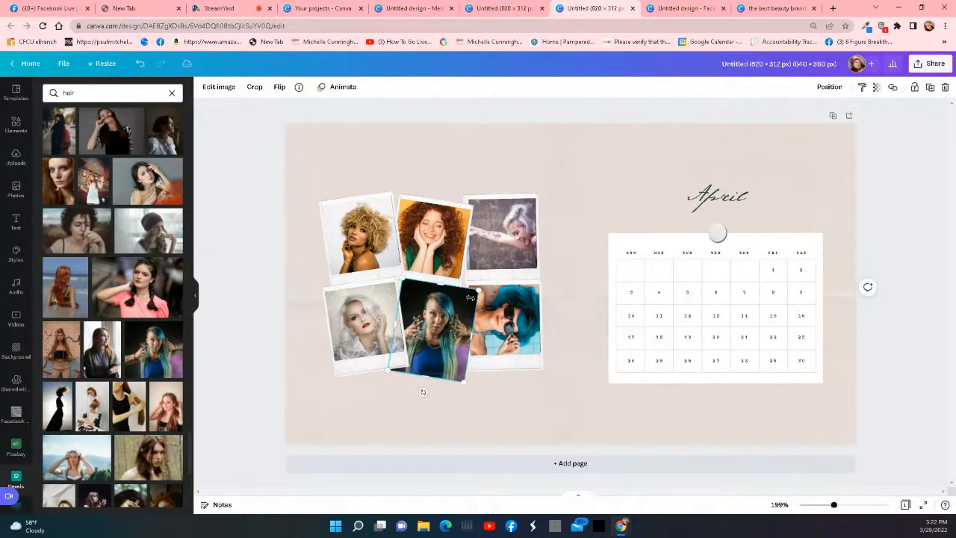
pyautogui.click(140, 65)
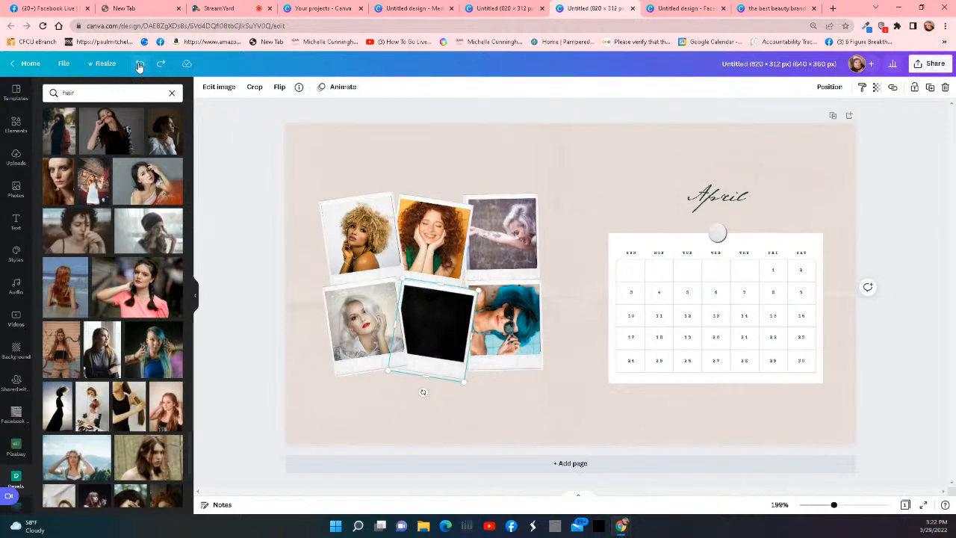
pyautogui.click(139, 65)
pyautogui.click(139, 65)
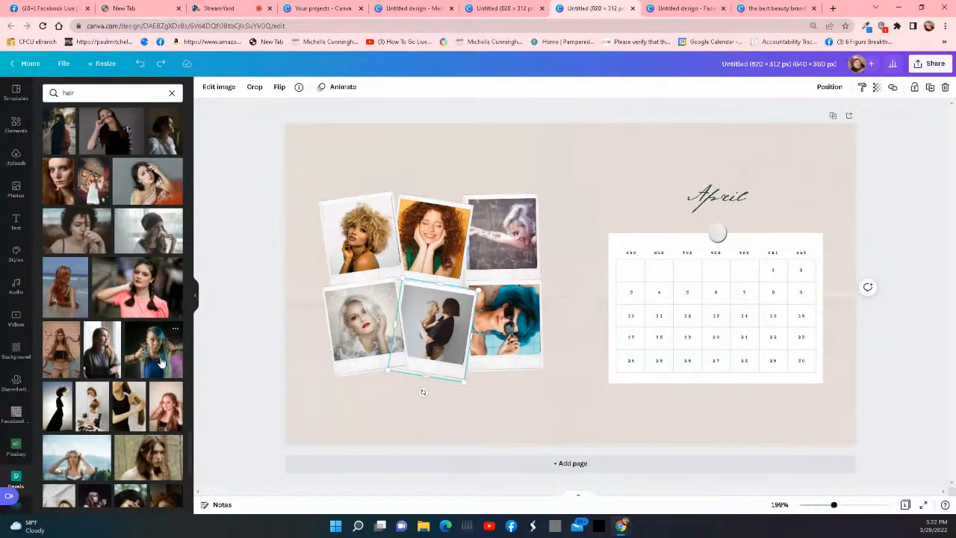
pyautogui.moveTo(161, 362); pyautogui.dragTo(422, 316)
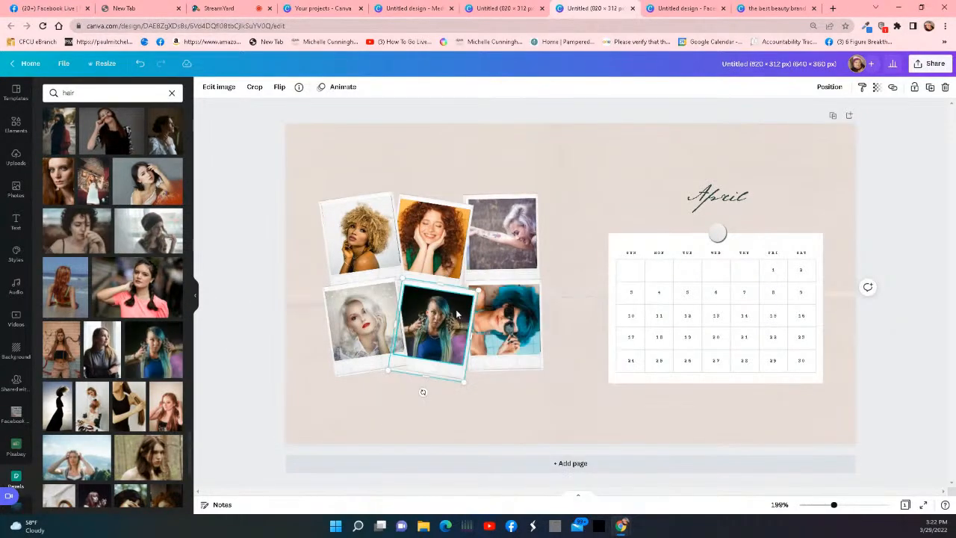
pyautogui.click(568, 306)
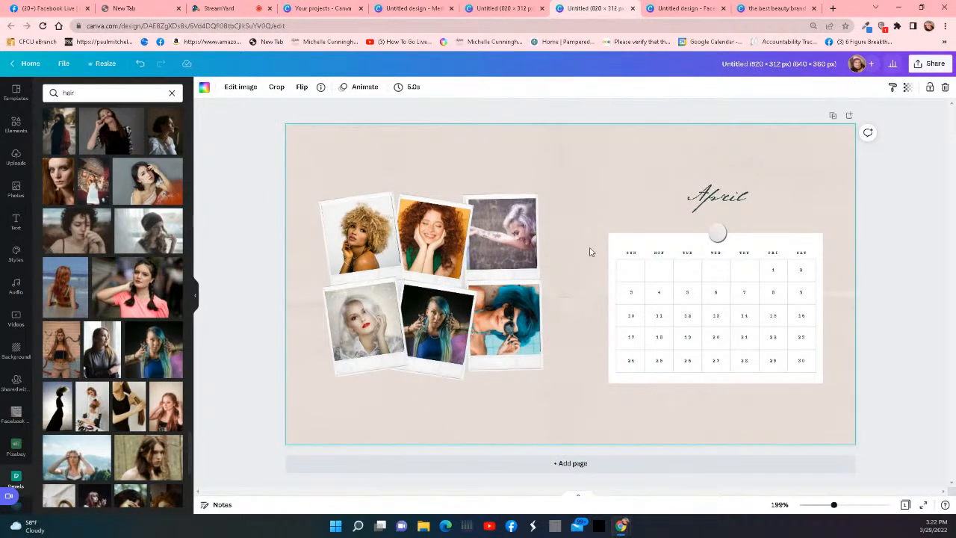
pyautogui.click(712, 200)
pyautogui.doubleClick(712, 200)
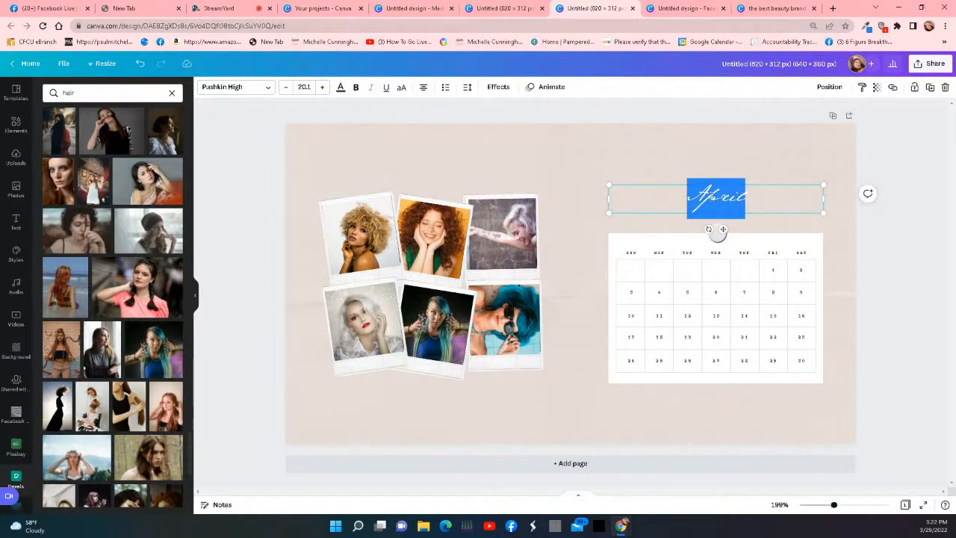
pyautogui.write('C')
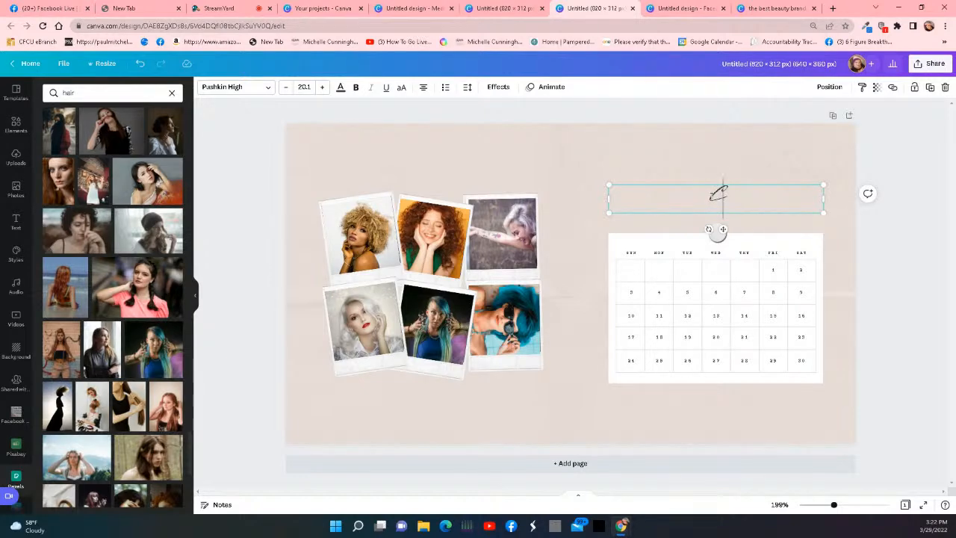
pyautogui.write('indy')
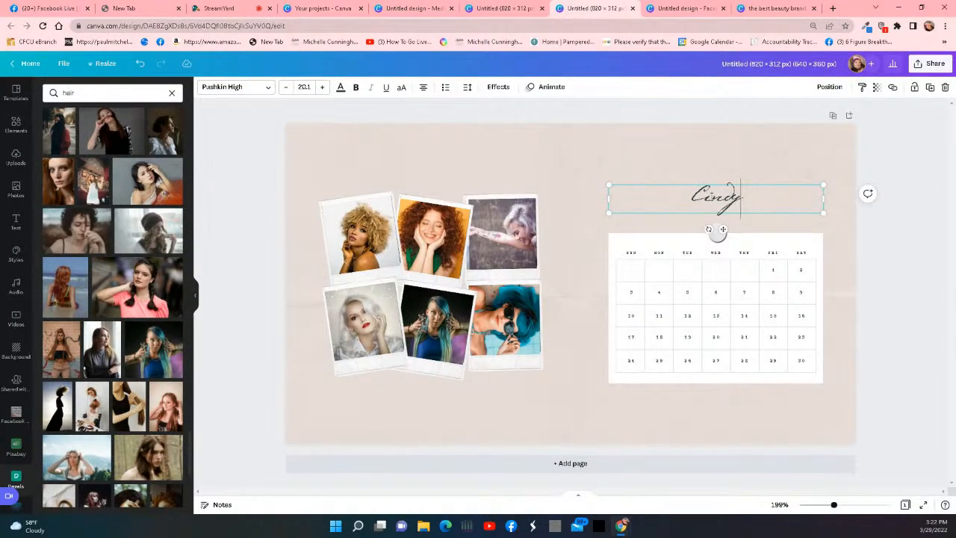
pyautogui.write(' Strong')
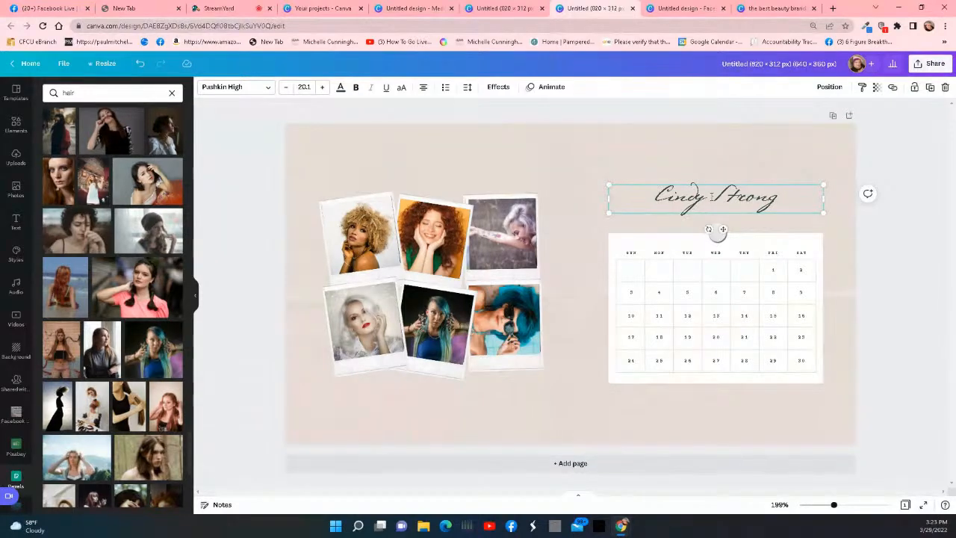
pyautogui.press('Return')
pyautogui.write('Hair')
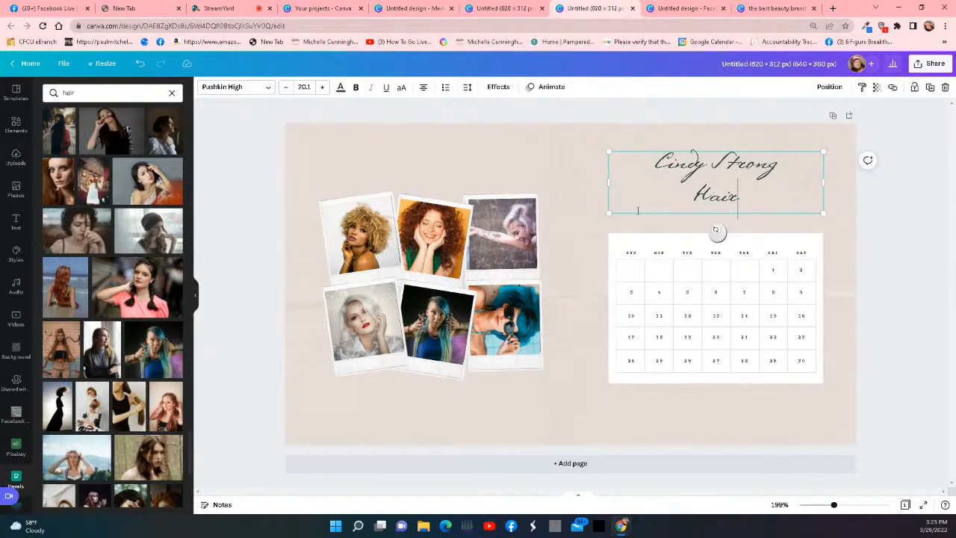
pyautogui.click(16, 224)
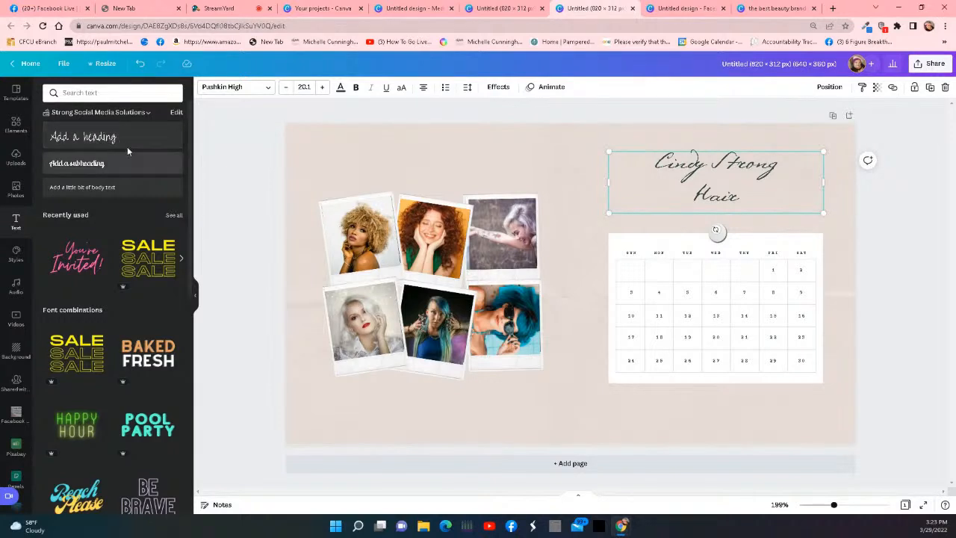
# Try adding a heading, undo it, and browse fonts for the Cindy Strong Hair heading
pyautogui.click(72, 140)
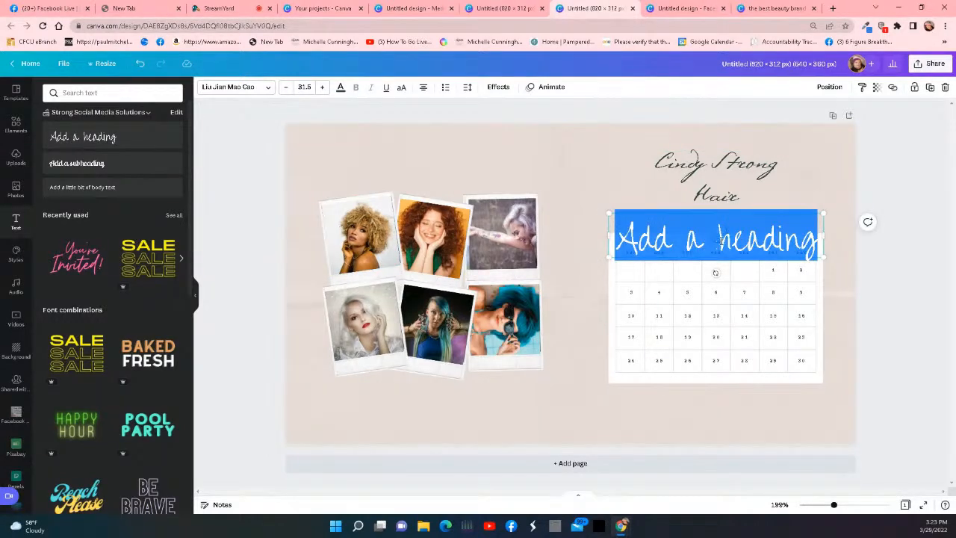
pyautogui.click(140, 64)
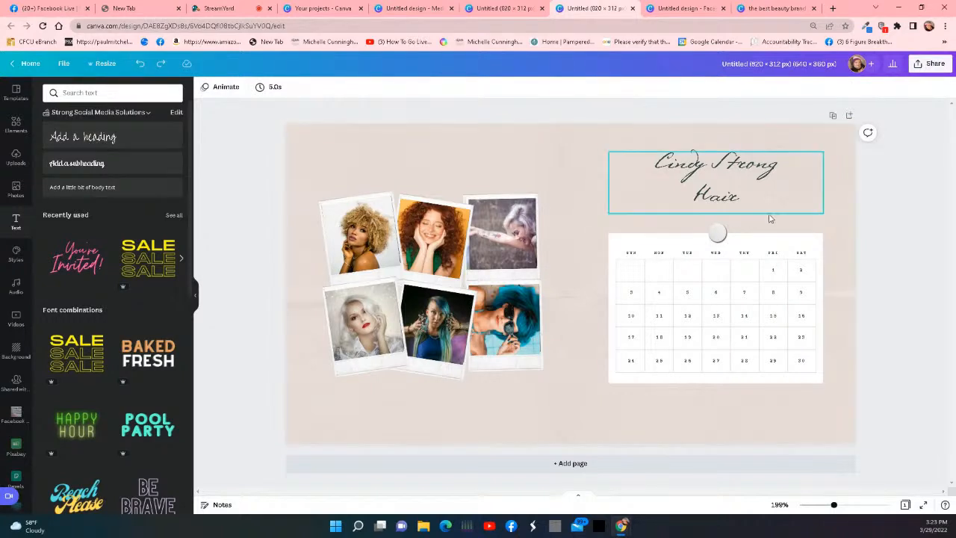
pyautogui.click(739, 196)
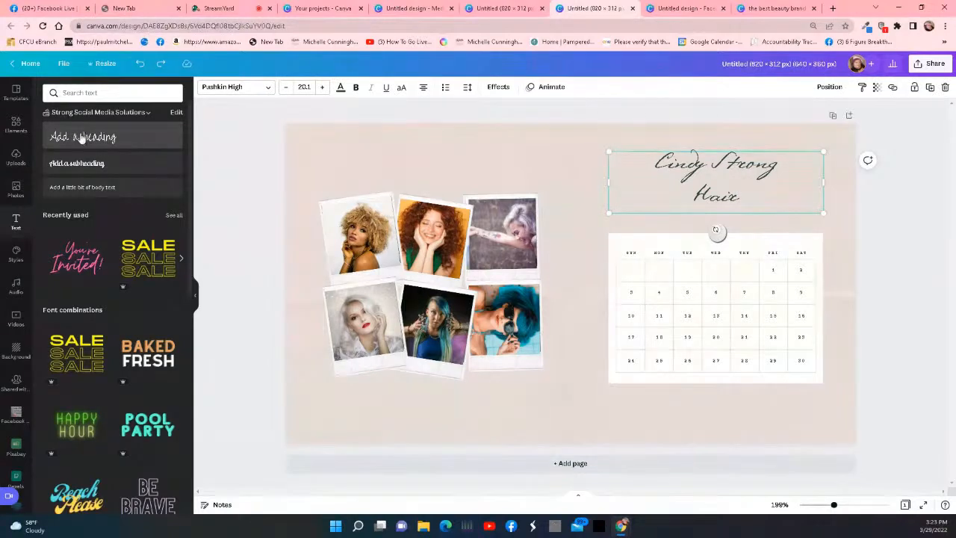
pyautogui.click(223, 88)
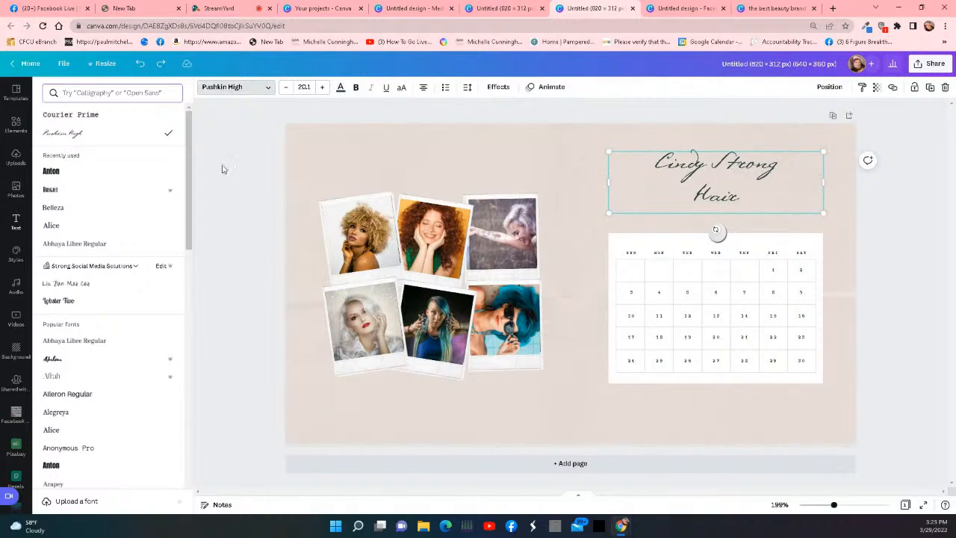
pyautogui.click(16, 224)
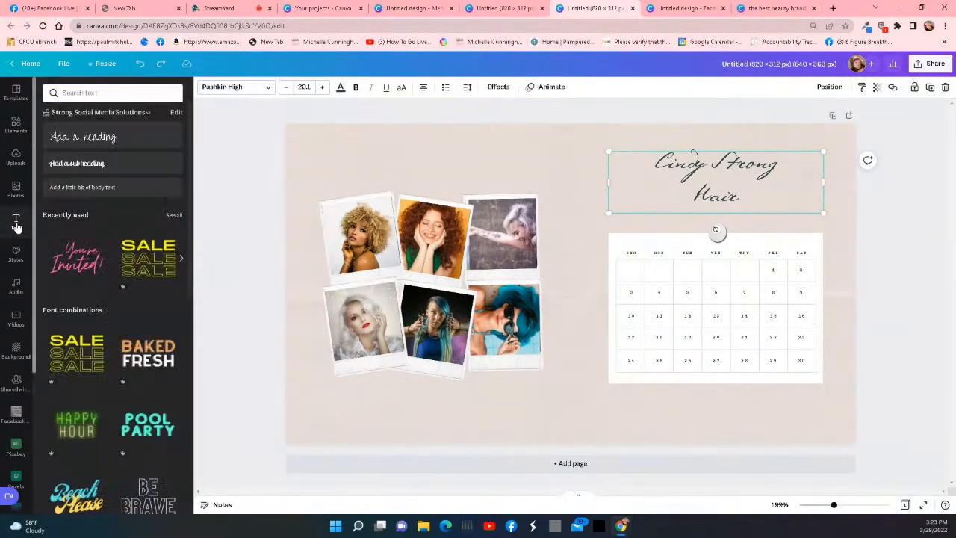
pyautogui.click(66, 139)
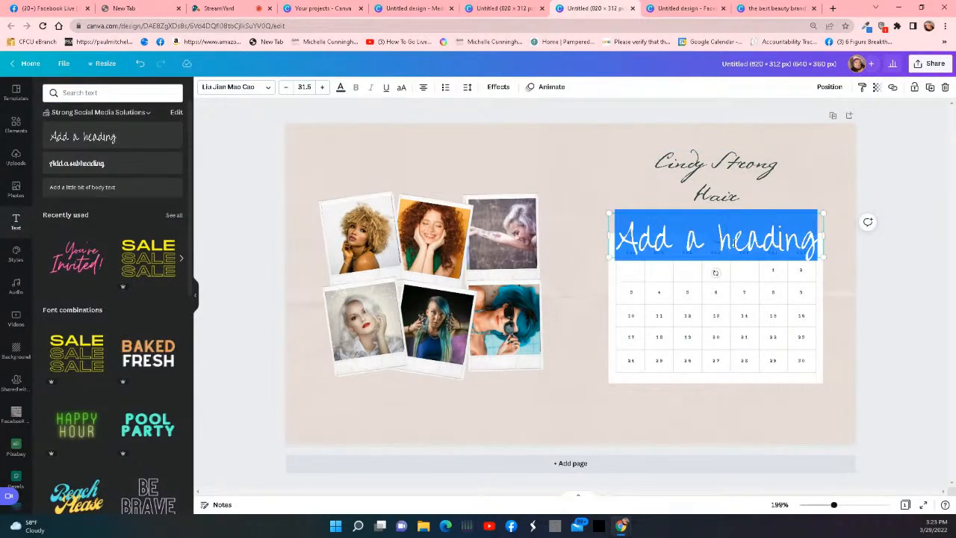
pyautogui.doubleClick(709, 249)
pyautogui.tripleClick(709, 248)
pyautogui.write('Cin')
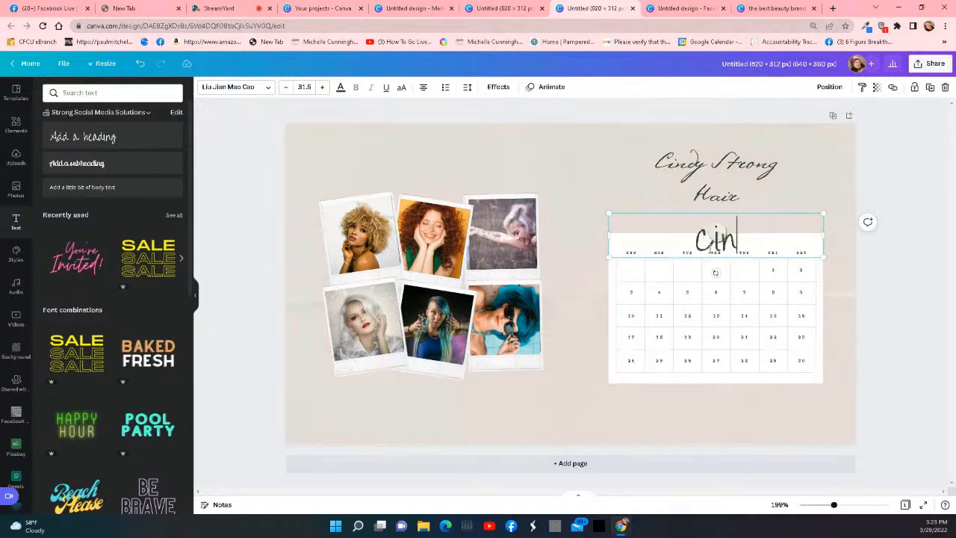
pyautogui.write('dy Strong')
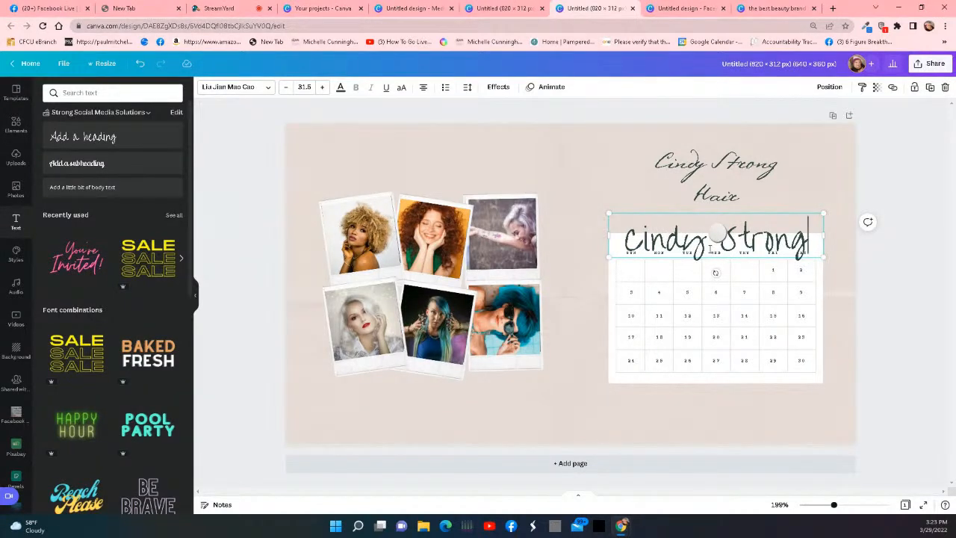
pyautogui.press('Return')
pyautogui.write('Hair')
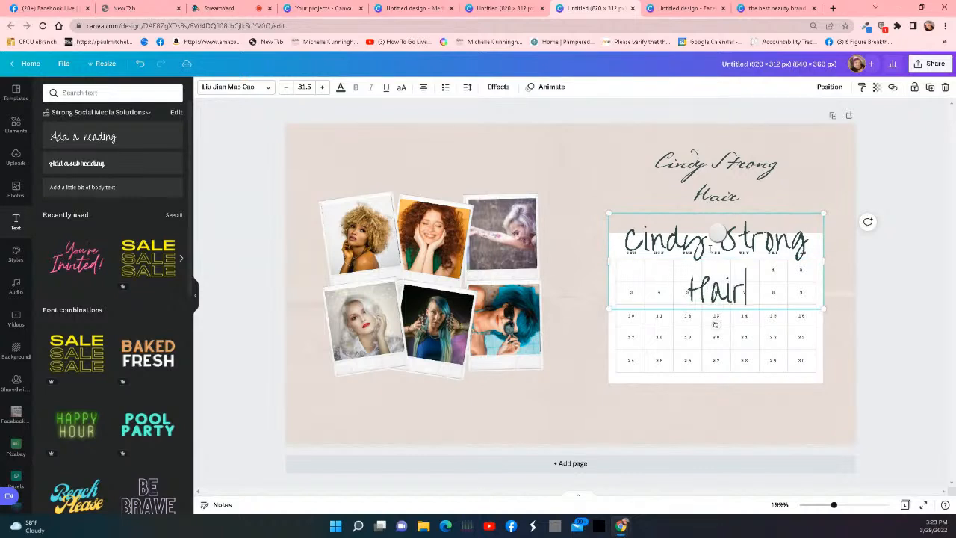
# Delete the old script heading and resize and centre the new heading above the calendar
pyautogui.click(731, 183)
pyautogui.rightClick(731, 182)
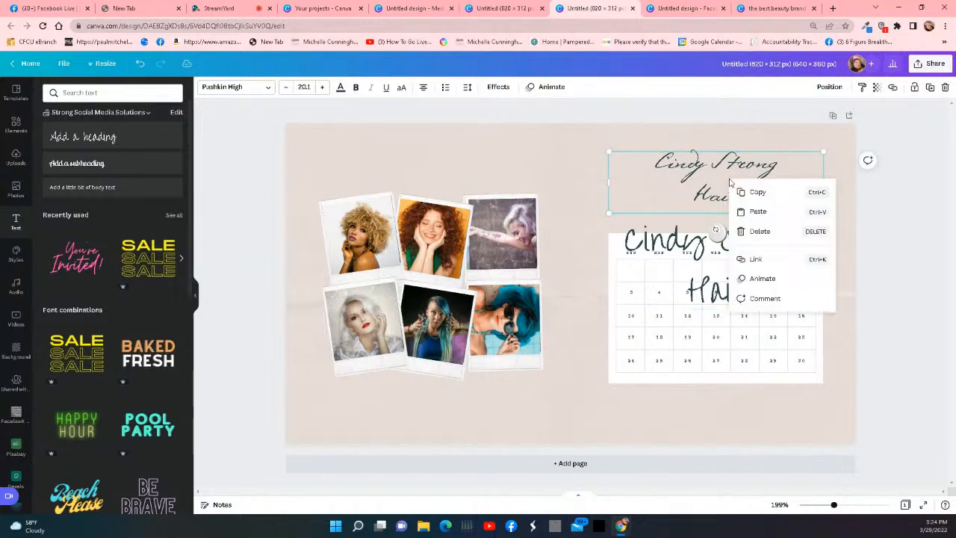
pyautogui.click(758, 232)
pyautogui.moveTo(736, 262); pyautogui.dragTo(733, 186)
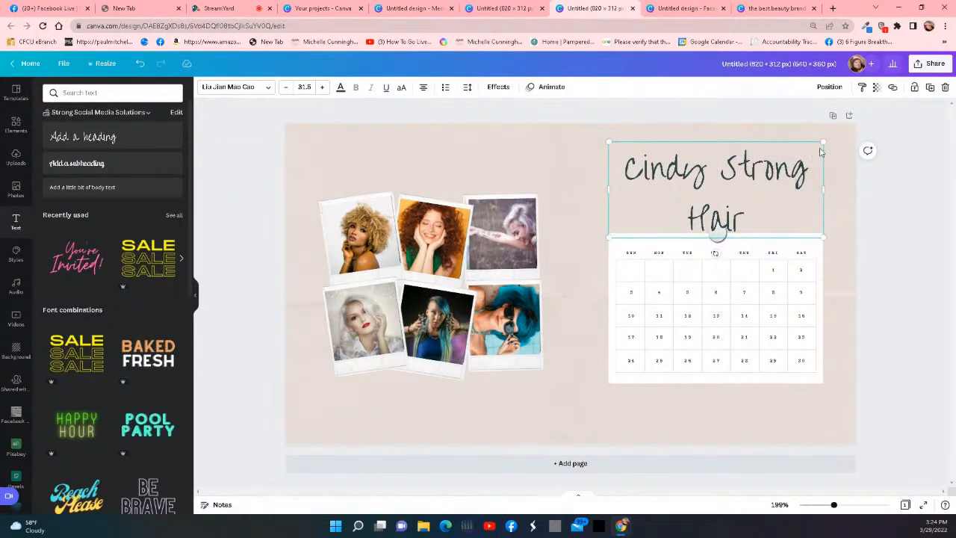
pyautogui.moveTo(821, 143); pyautogui.dragTo(800, 152)
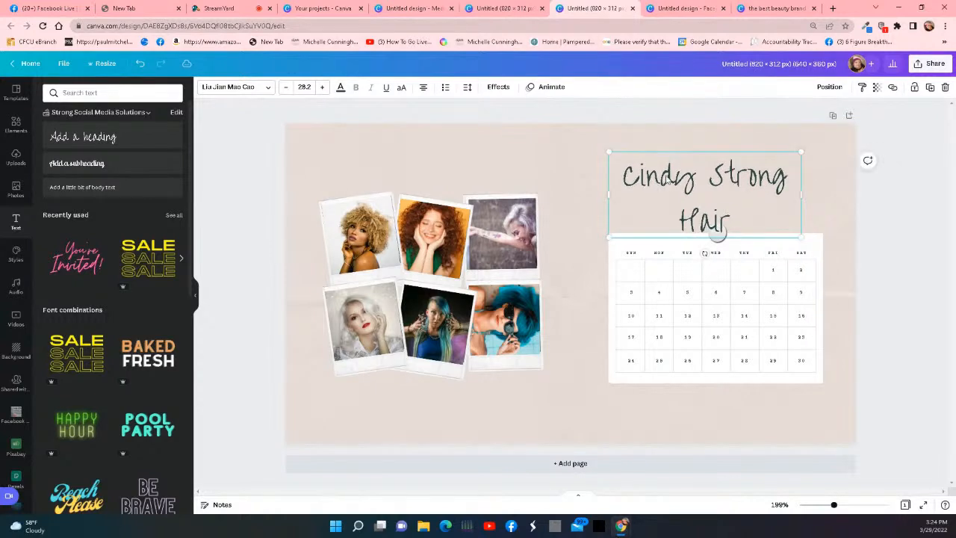
pyautogui.moveTo(606, 150); pyautogui.dragTo(623, 158)
pyautogui.moveTo(756, 212); pyautogui.dragTo(760, 198)
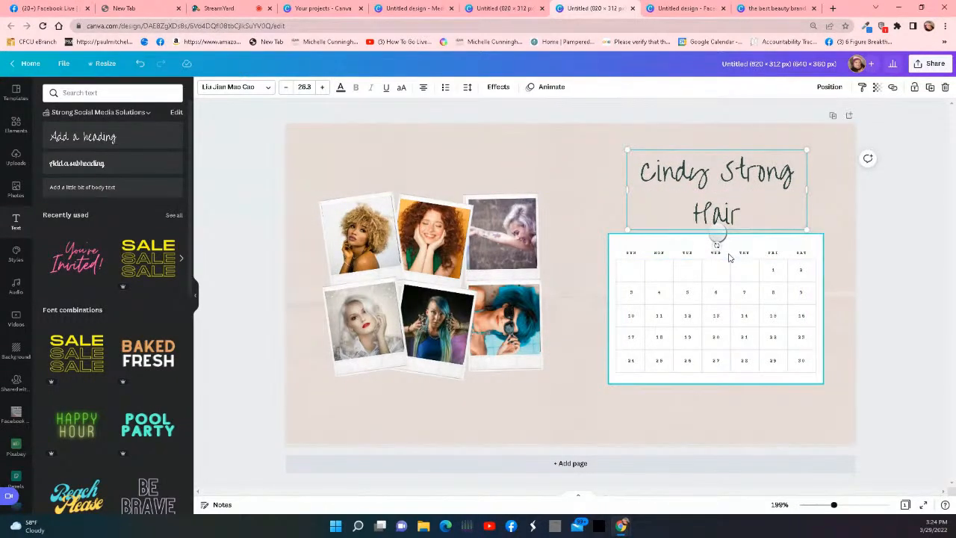
# Replace the 'hair' photo search with 'April' and drag the tulip photo toward the calendar
pyautogui.click(730, 257)
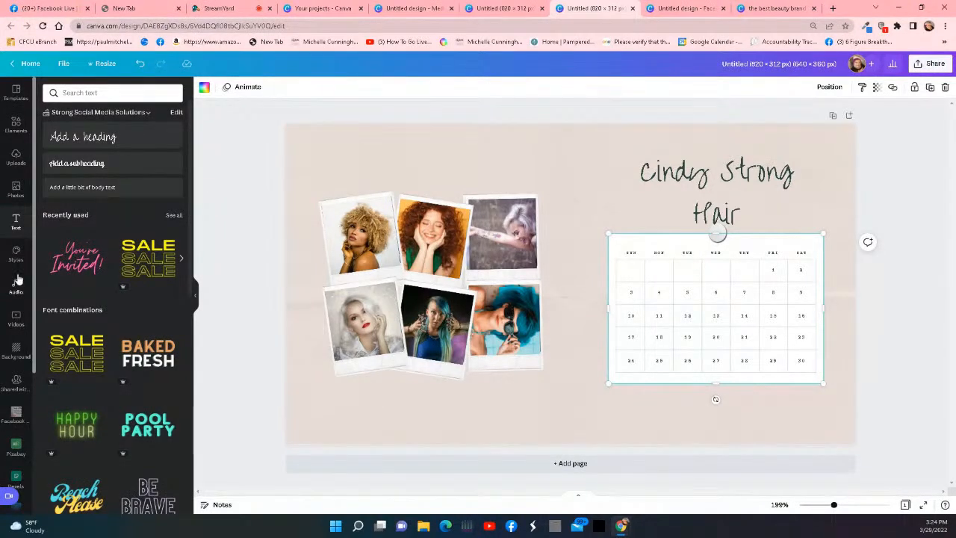
pyautogui.click(19, 191)
pyautogui.click(101, 91)
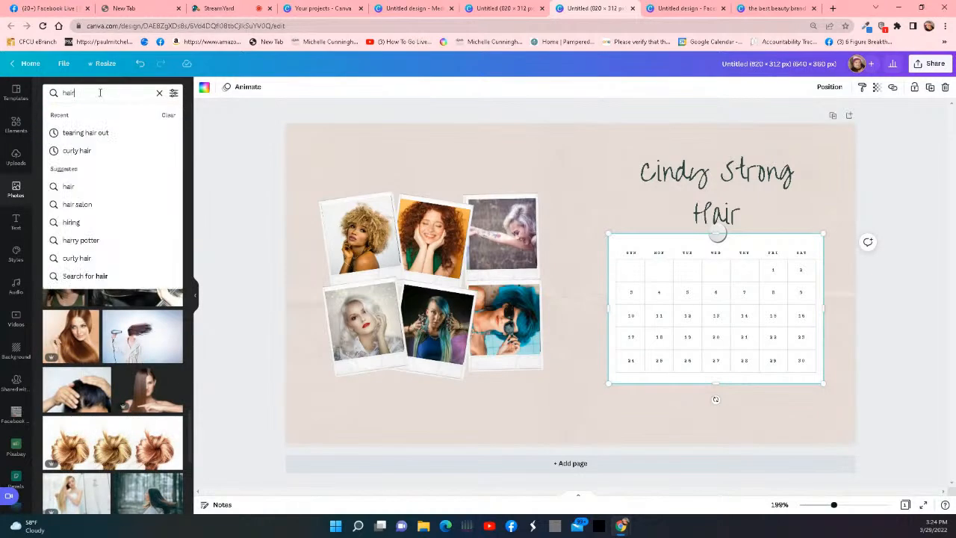
pyautogui.moveTo(100, 91); pyautogui.dragTo(58, 78)
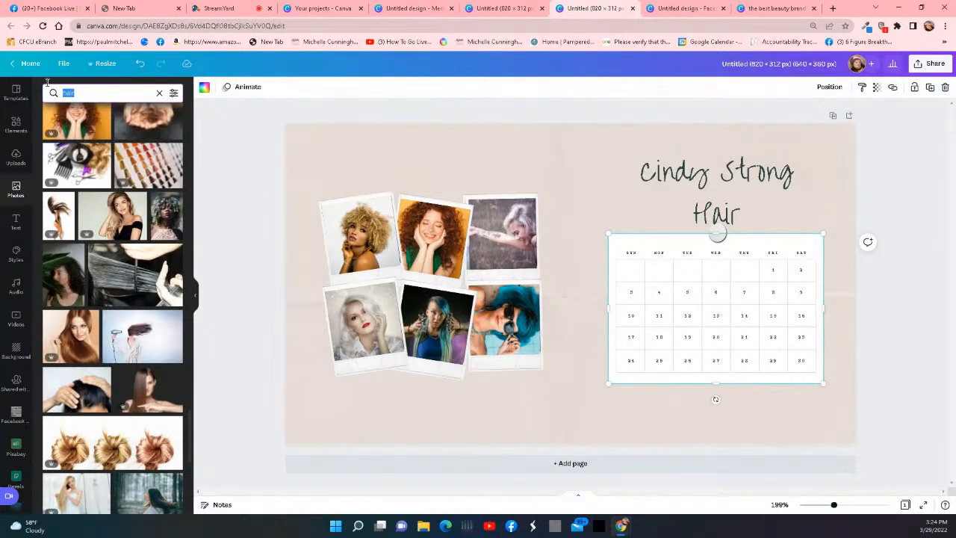
pyautogui.write('Ap')
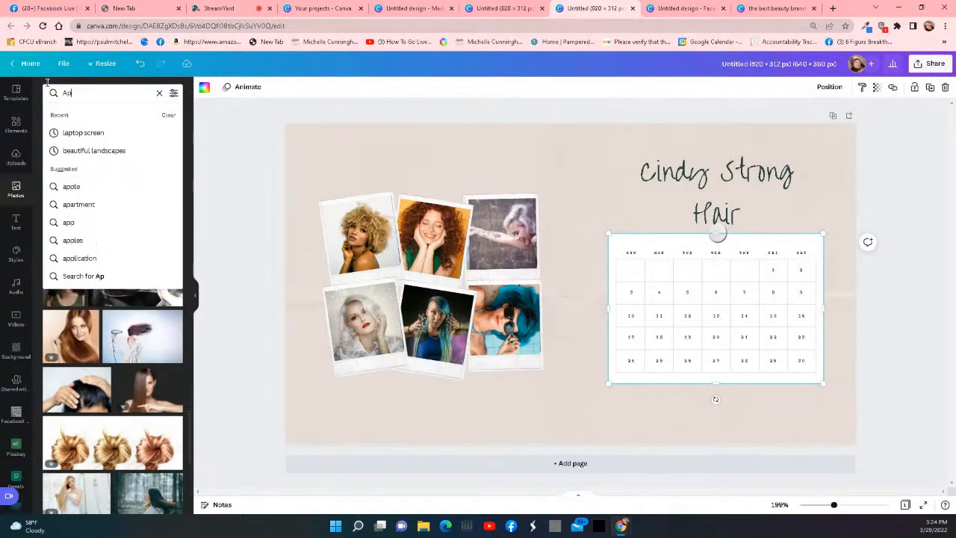
pyautogui.write('ril')
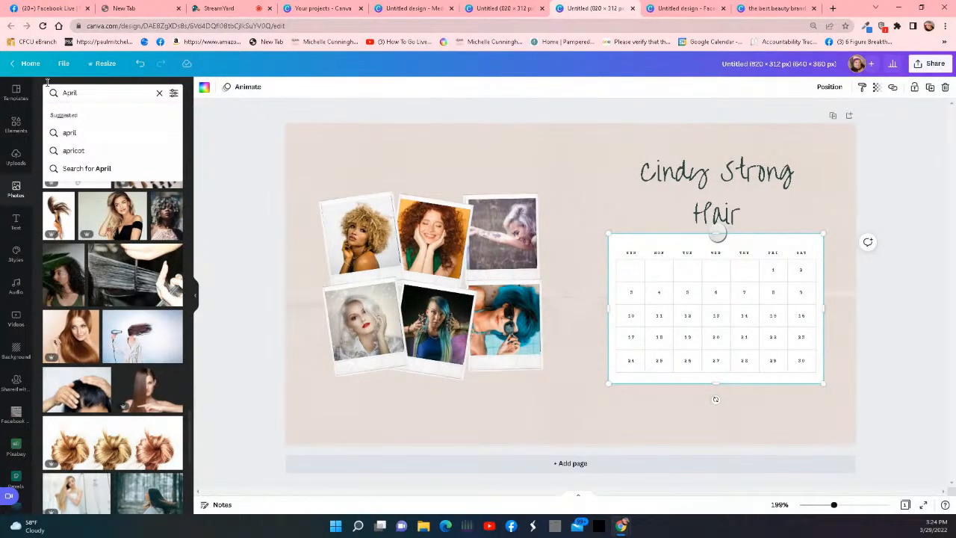
pyautogui.press('Return')
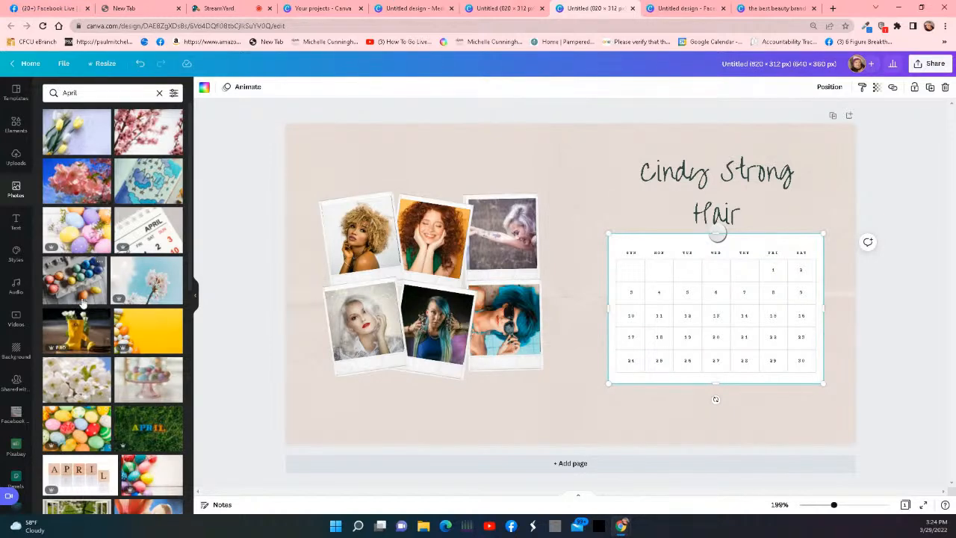
pyautogui.moveTo(73, 144)
pyautogui.mouseDown()
pyautogui.moveTo(278, 196)
pyautogui.moveTo(794, 356)
pyautogui.moveTo(196, 310)
pyautogui.moveTo(79, 155)
pyautogui.moveTo(79, 138)
pyautogui.mouseUp()
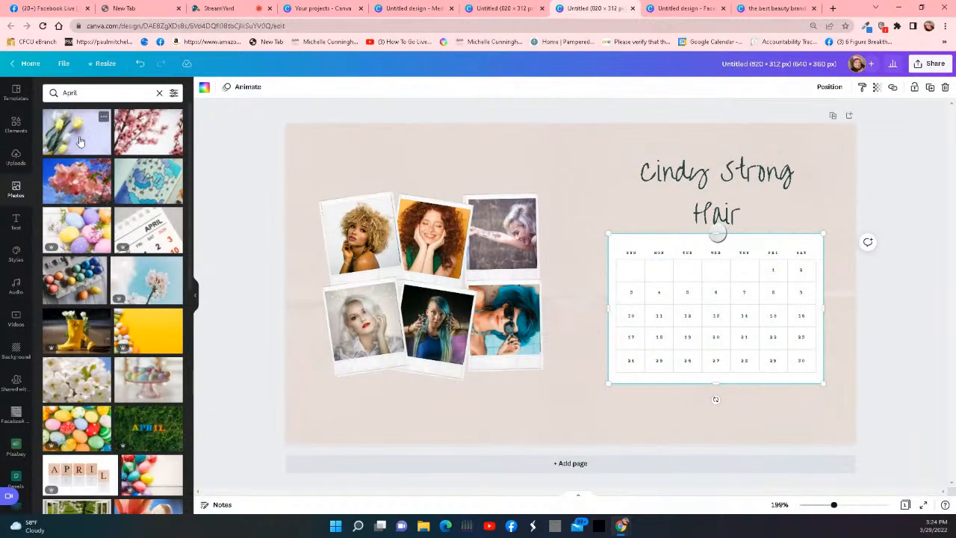
# Delete the calendar's grid lines, its white backing and the beige page background
pyautogui.click(637, 277)
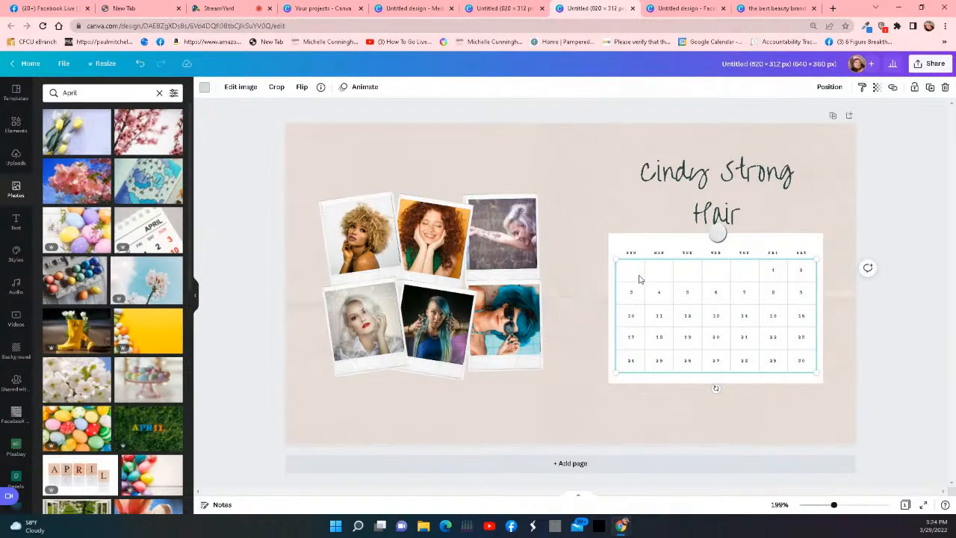
pyautogui.rightClick(639, 278)
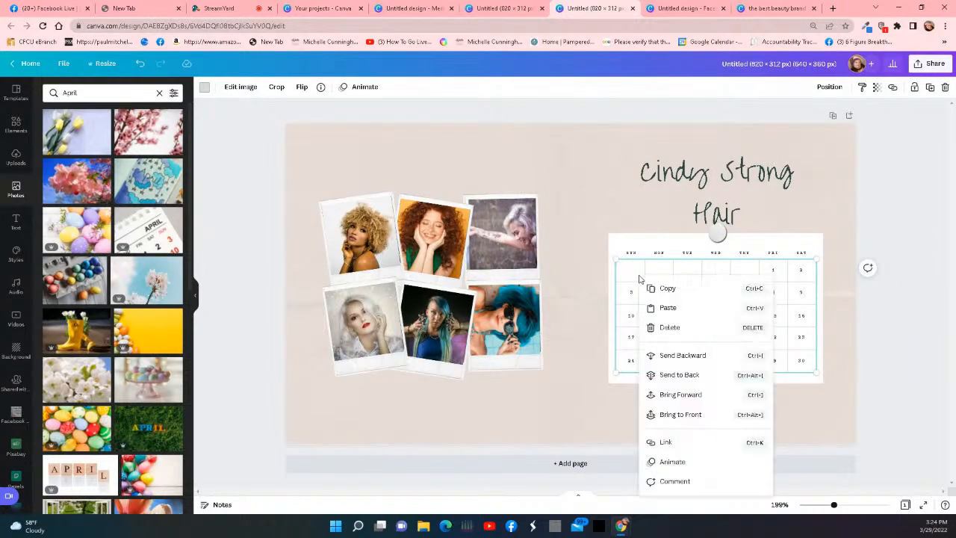
pyautogui.click(675, 327)
pyautogui.click(682, 317)
pyautogui.rightClick(681, 302)
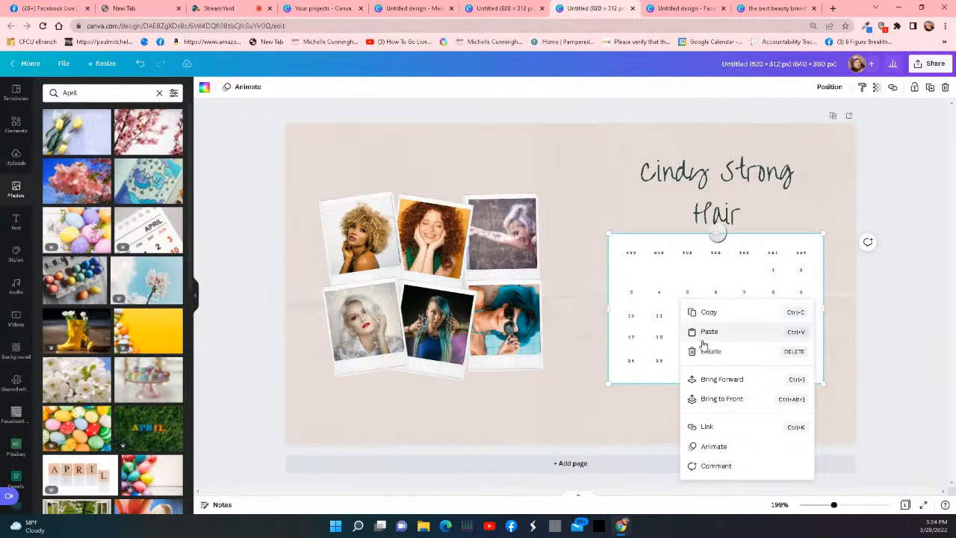
pyautogui.click(707, 351)
pyautogui.click(698, 317)
pyautogui.rightClick(698, 317)
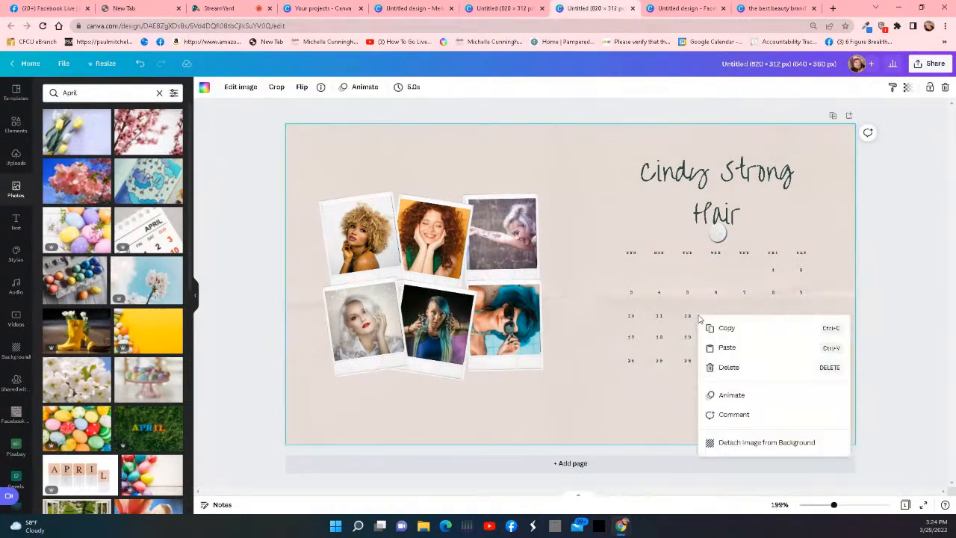
pyautogui.click(724, 367)
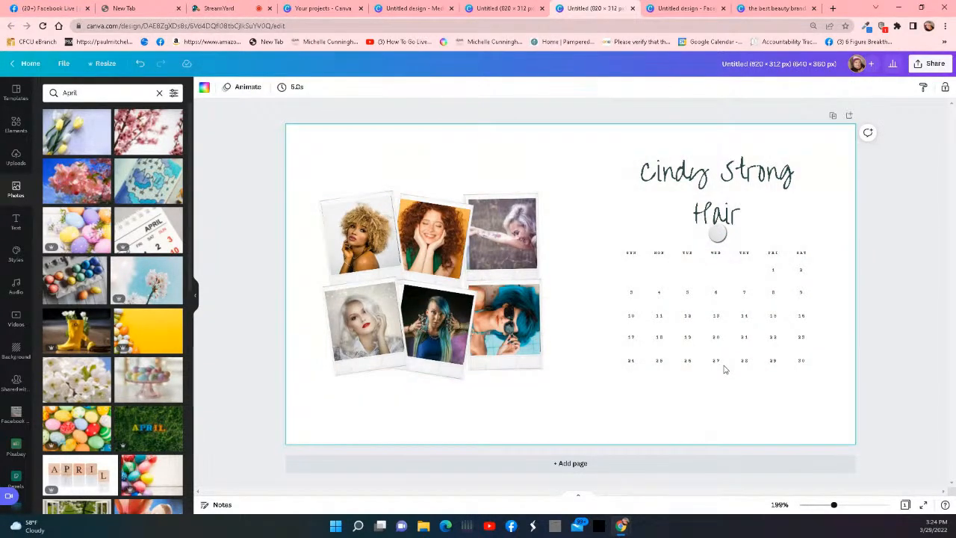
# Select the blank page, then select and briefly edit the SAT day label
pyautogui.rightClick(721, 346)
pyautogui.click(744, 315)
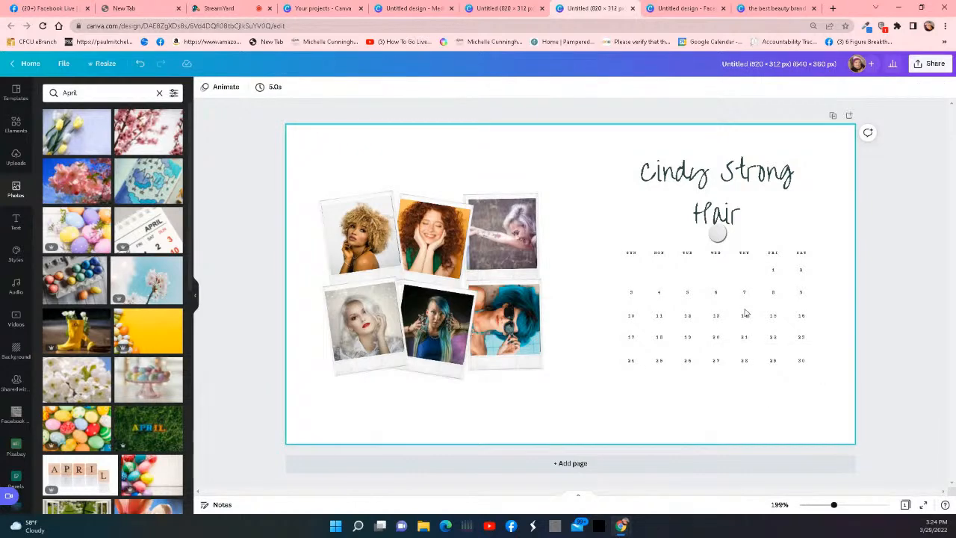
pyautogui.click(778, 262)
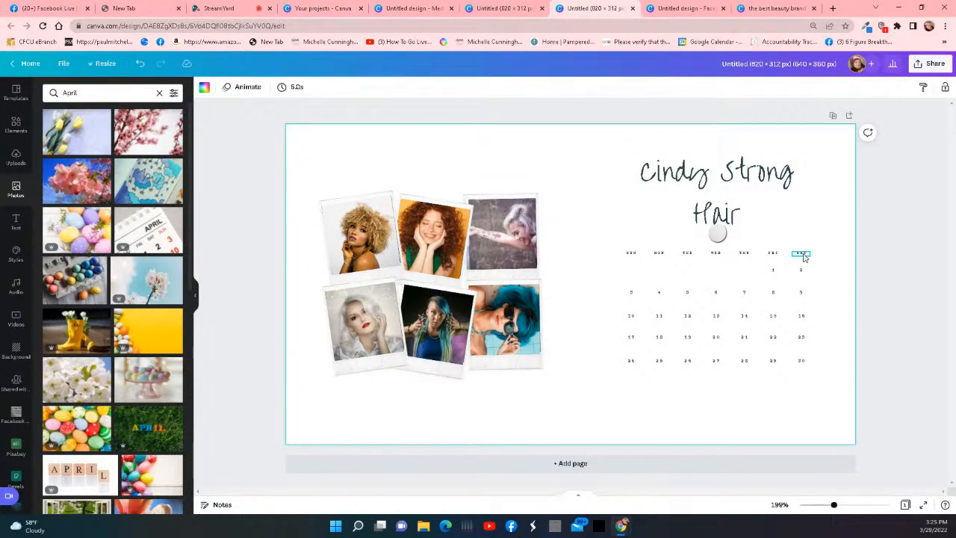
pyautogui.click(802, 254)
pyautogui.doubleClick(802, 254)
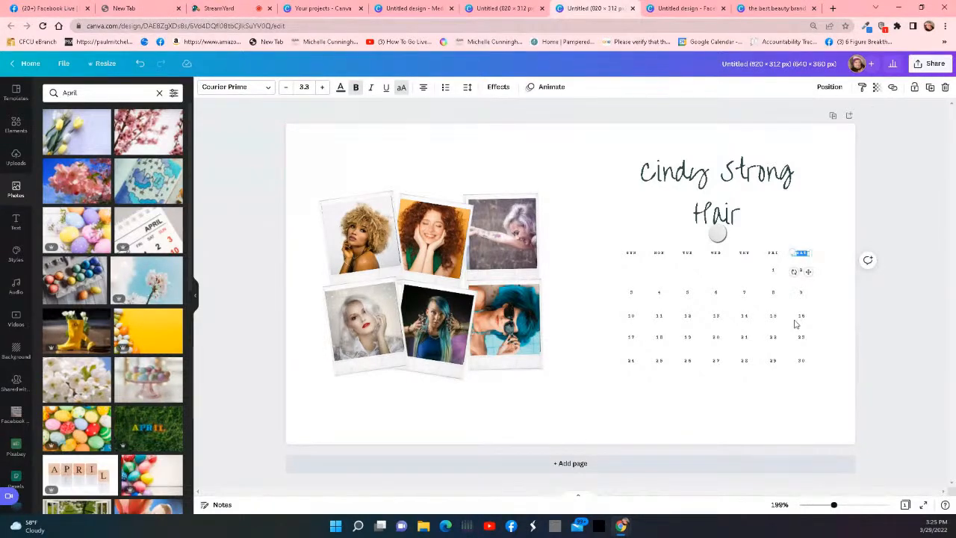
pyautogui.click(799, 348)
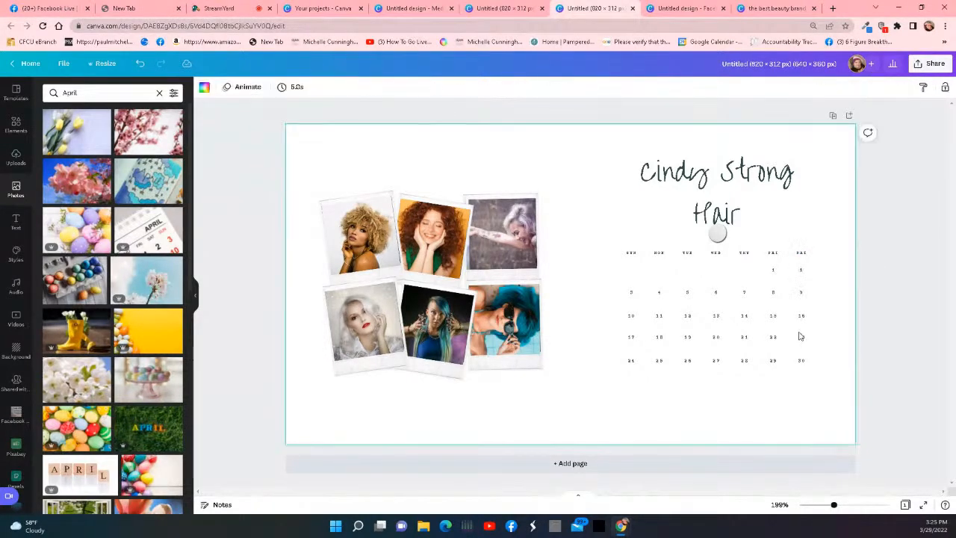
pyautogui.click(801, 254)
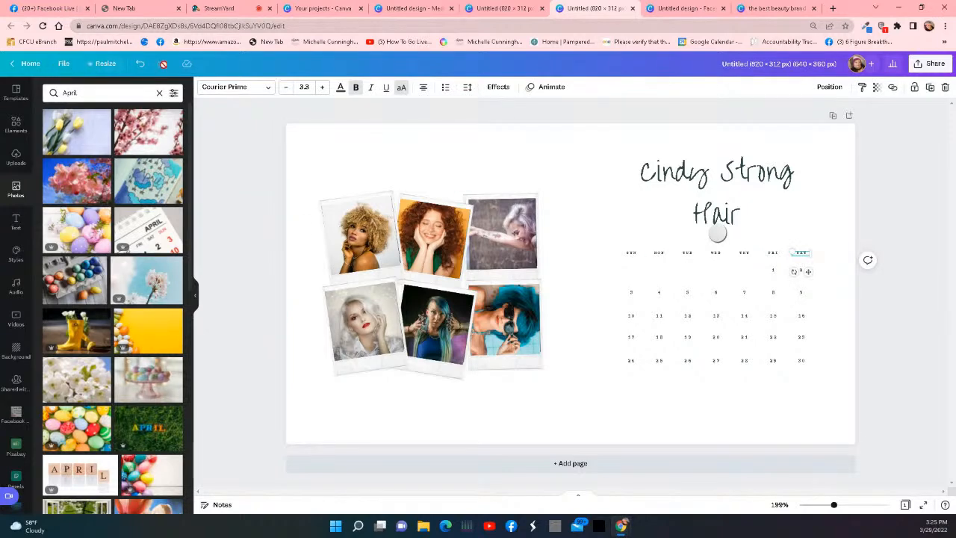
# Undo three times to restore the beige background and the calendar's white grid
pyautogui.click(139, 66)
pyautogui.click(139, 66)
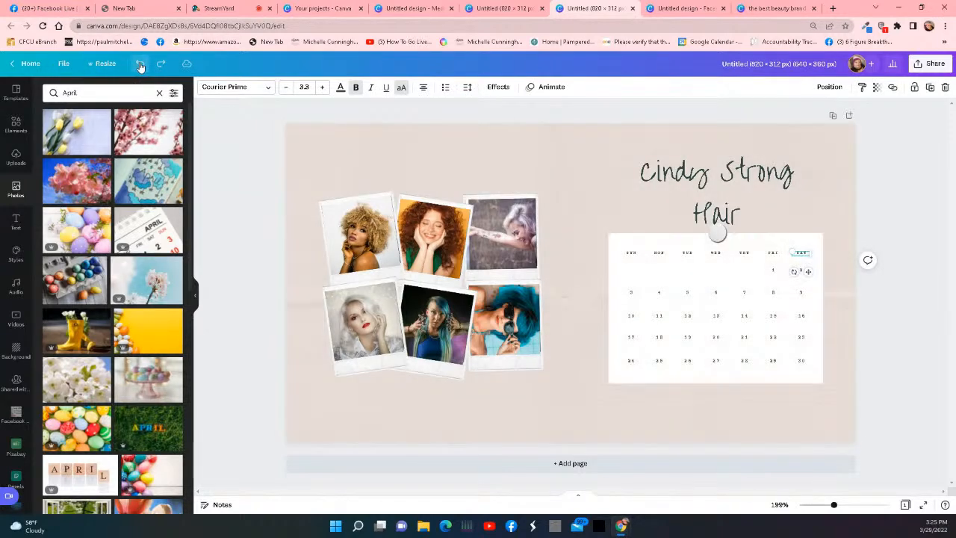
pyautogui.click(140, 67)
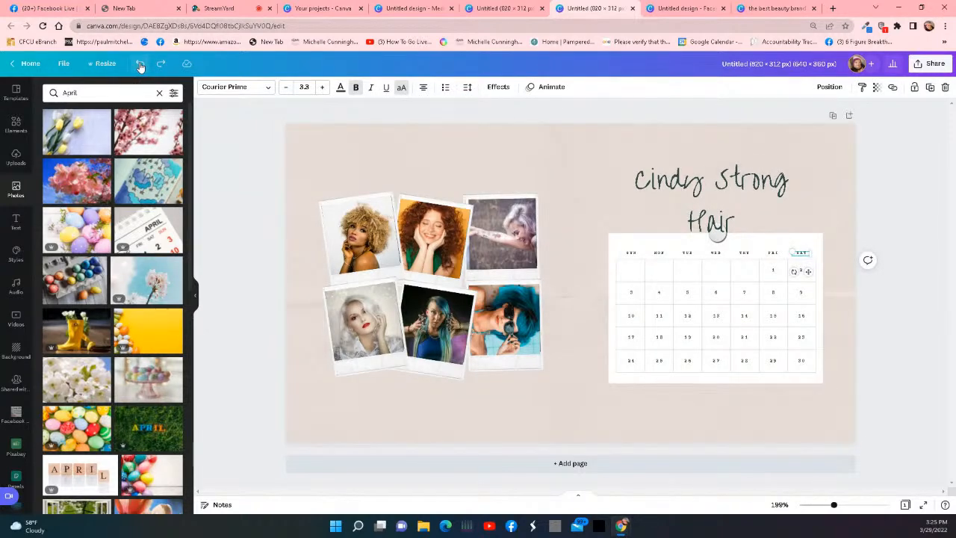
# Nudge the Cindy Strong Hair title up above the calendar and select the calendar
pyautogui.click(683, 193)
pyautogui.moveTo(683, 192); pyautogui.dragTo(681, 188)
pyautogui.click(722, 291)
pyautogui.click(729, 252)
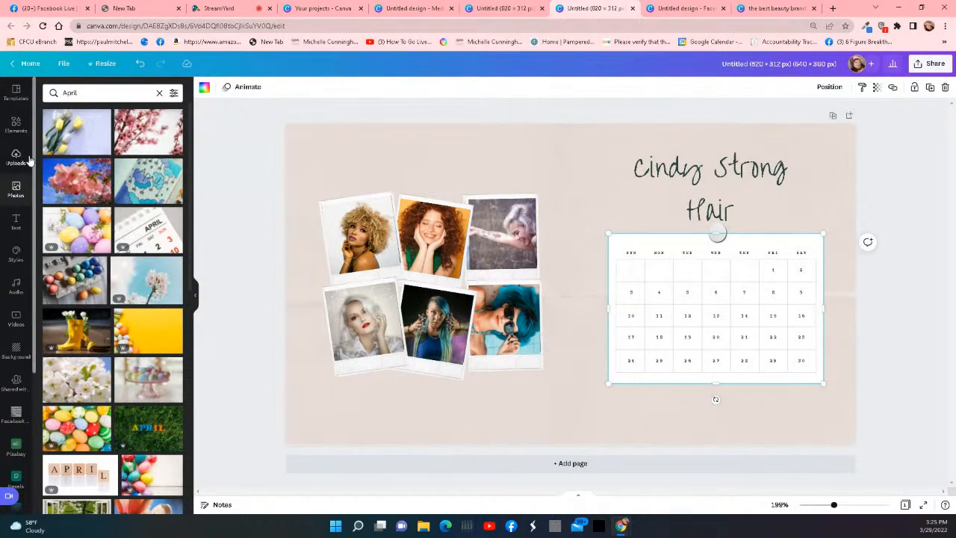
# Drop the yellow-and-white tulip photo into the calendar grid instead of the full page
pyautogui.click(83, 137)
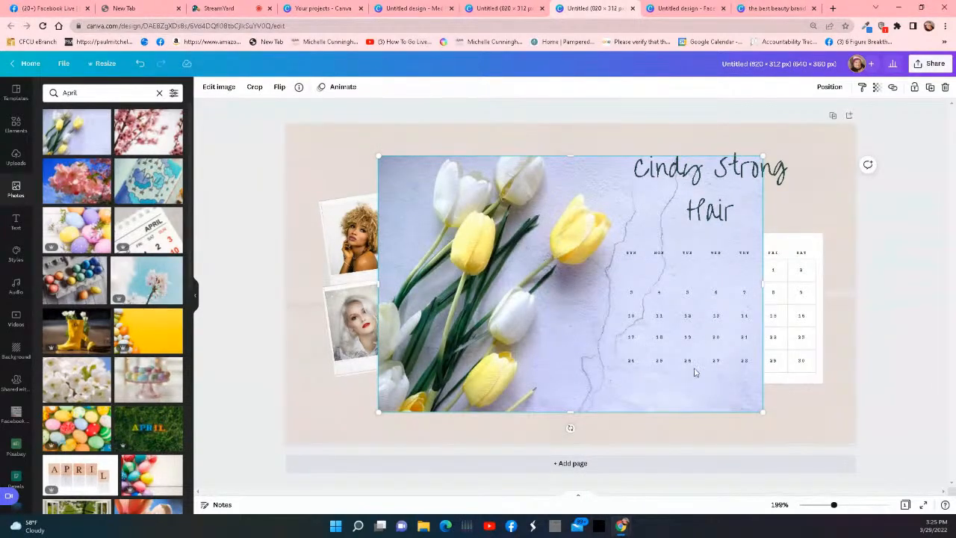
pyautogui.click(141, 63)
pyautogui.moveTo(77, 132); pyautogui.dragTo(672, 267)
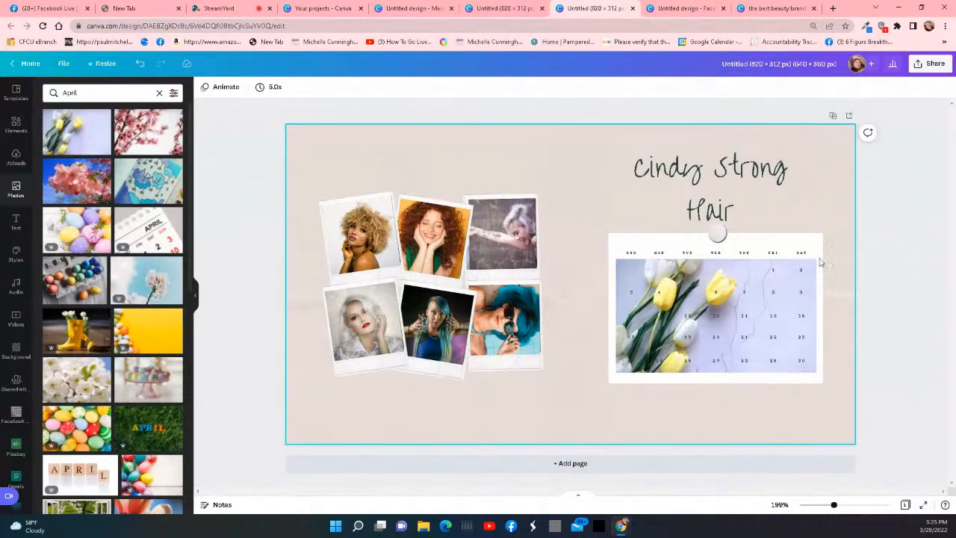
# Bring the calendar's date text forward so the dates sit over the tulip photo
pyautogui.click(800, 316)
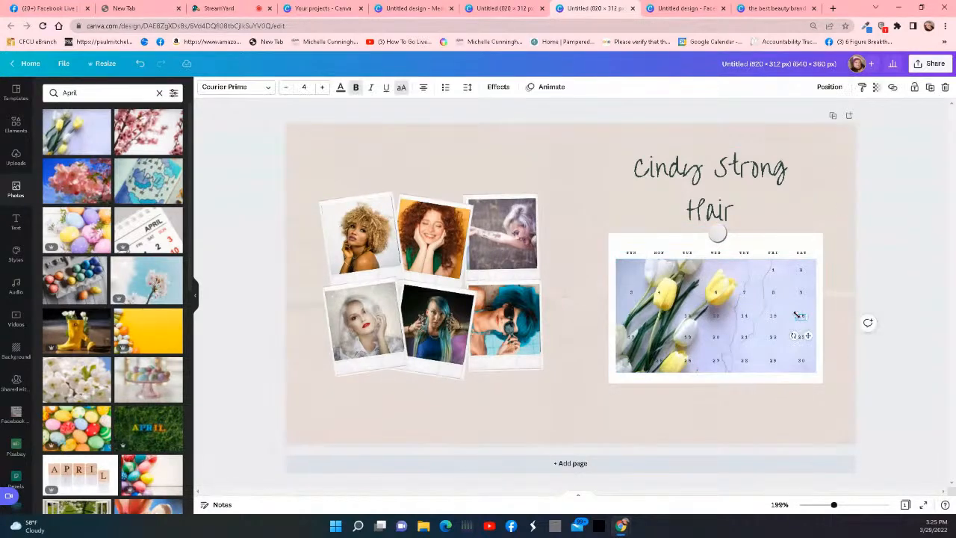
pyautogui.click(829, 88)
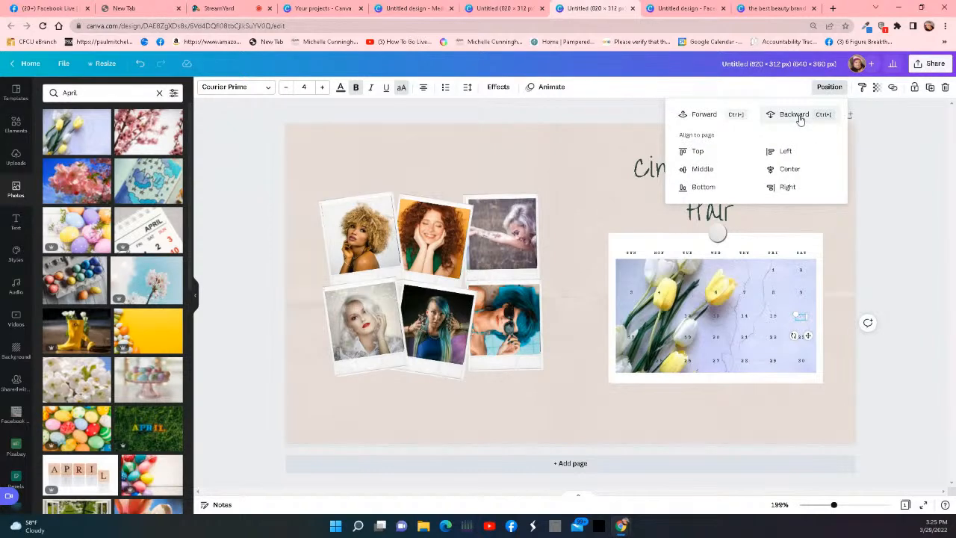
pyautogui.click(708, 116)
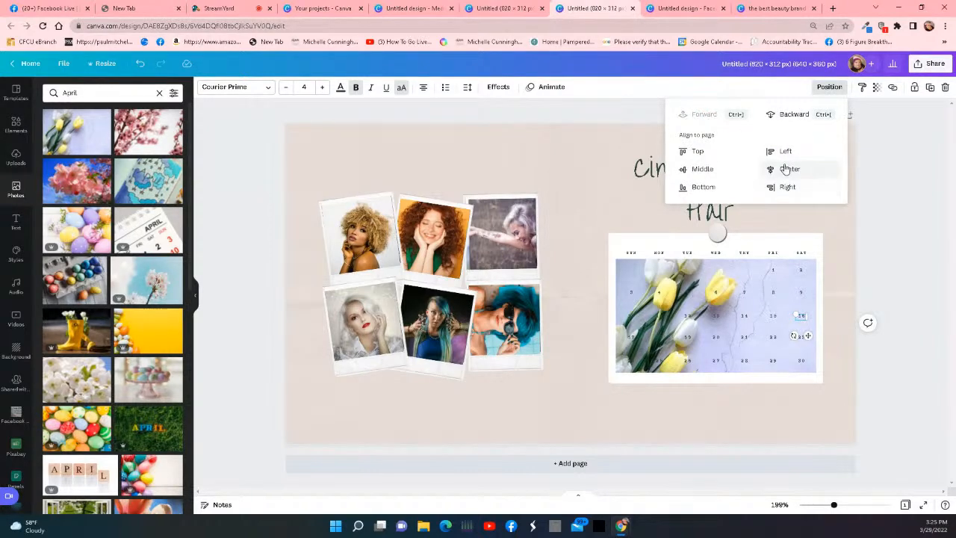
pyautogui.click(903, 175)
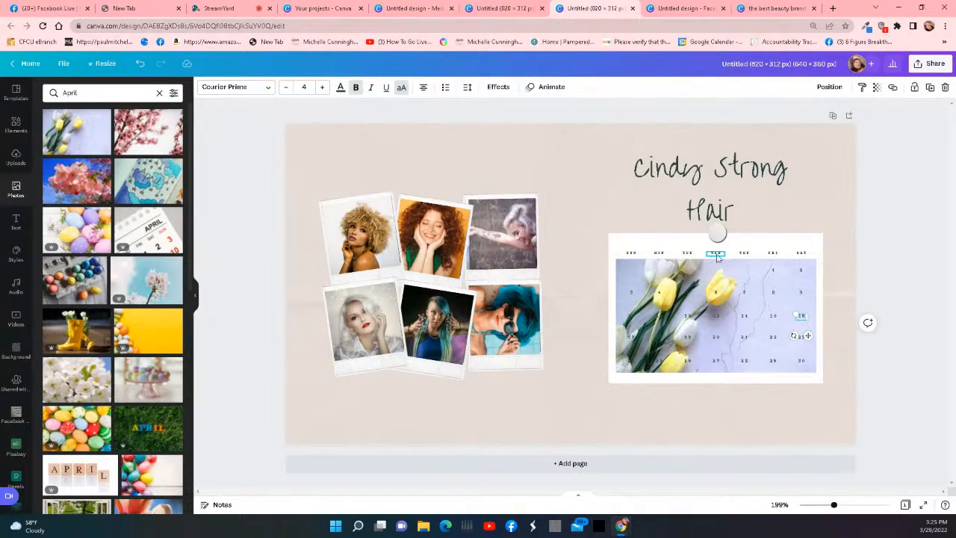
pyautogui.click(836, 361)
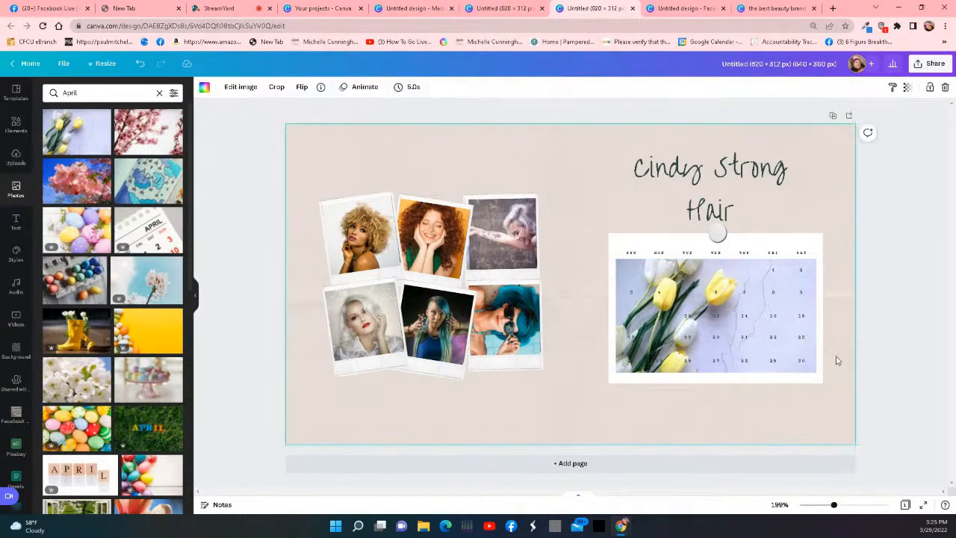
pyautogui.click(613, 380)
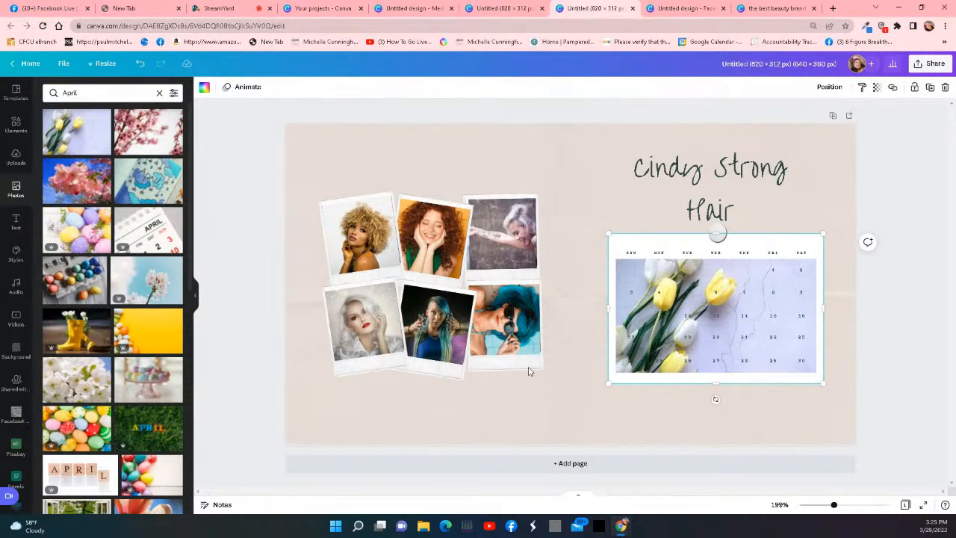
pyautogui.click(569, 191)
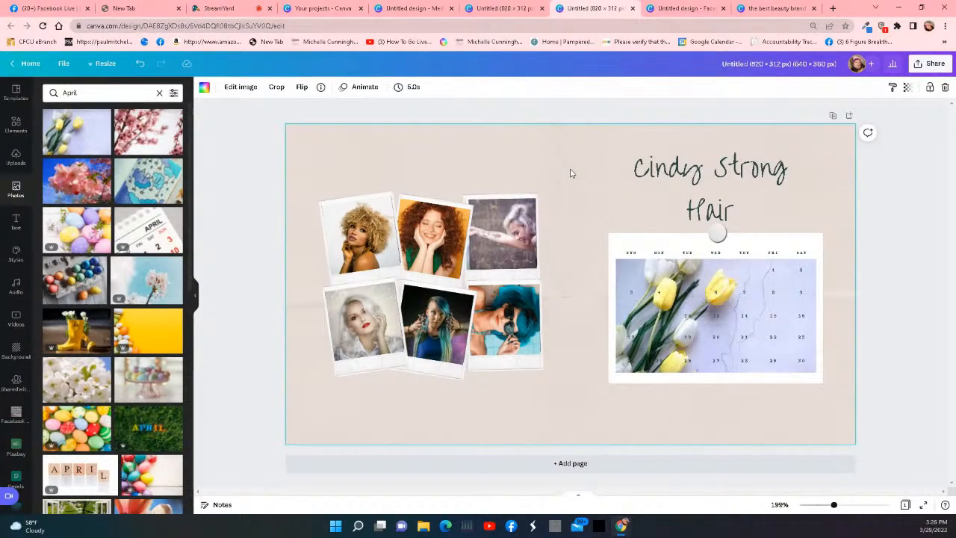
pyautogui.click(699, 245)
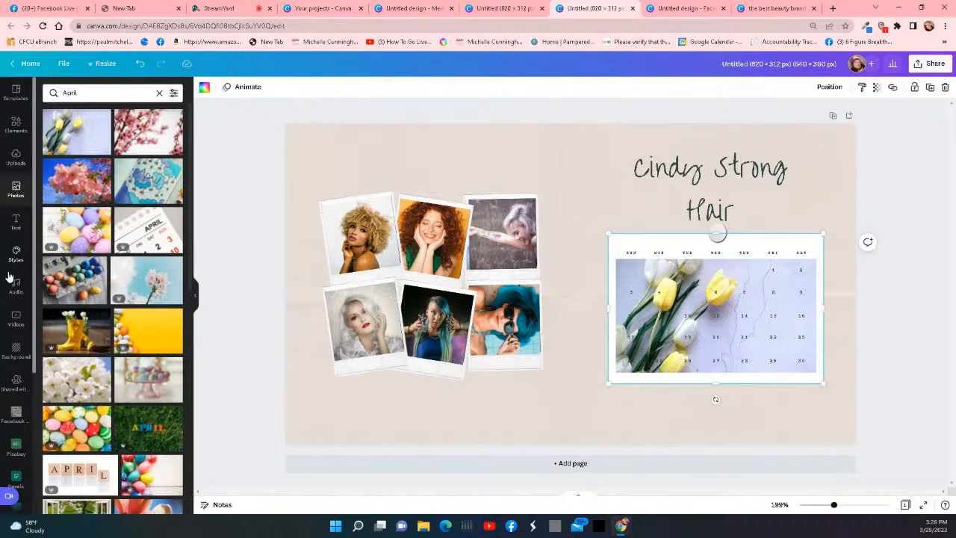
# Add an 'April' subheading in Lobster Two, size 18, beneath the tulip calendar
pyautogui.click(16, 224)
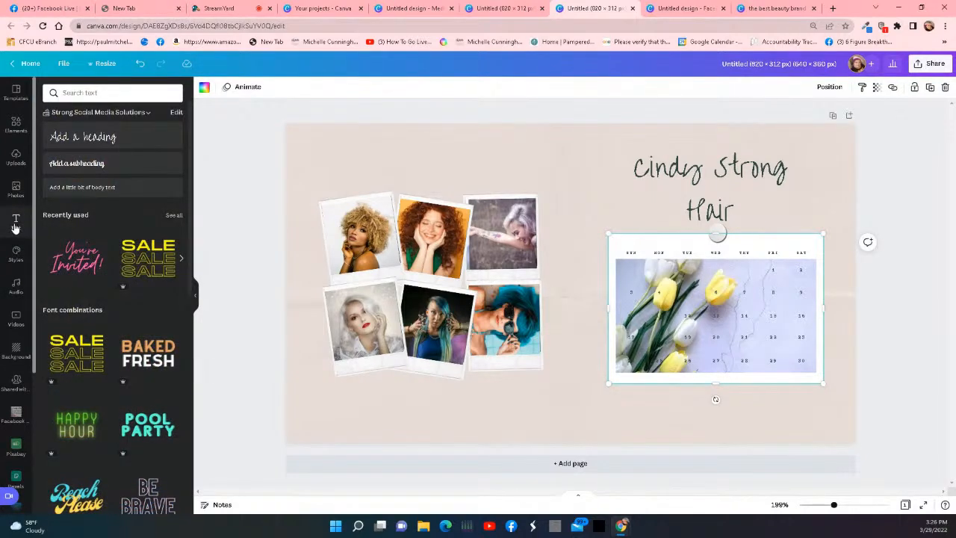
pyautogui.click(89, 163)
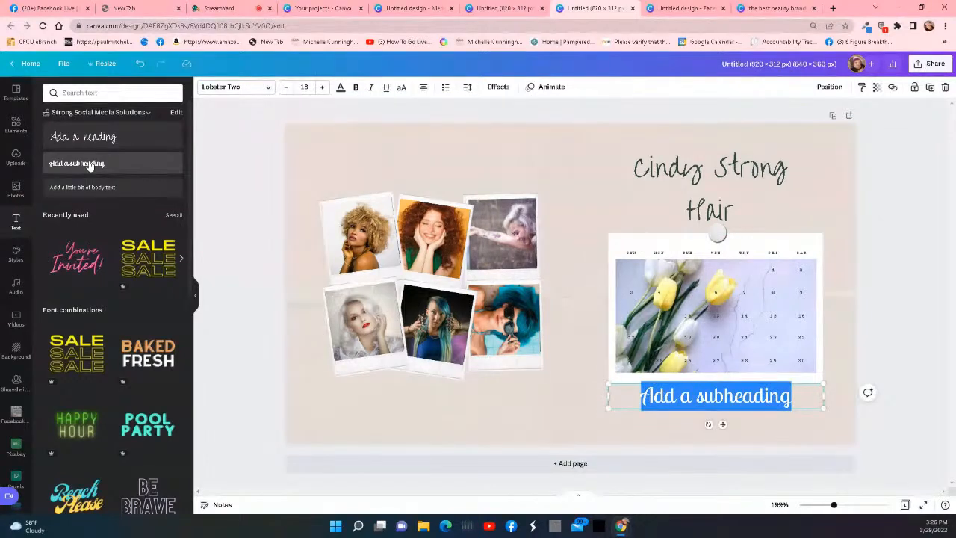
pyautogui.write('April')
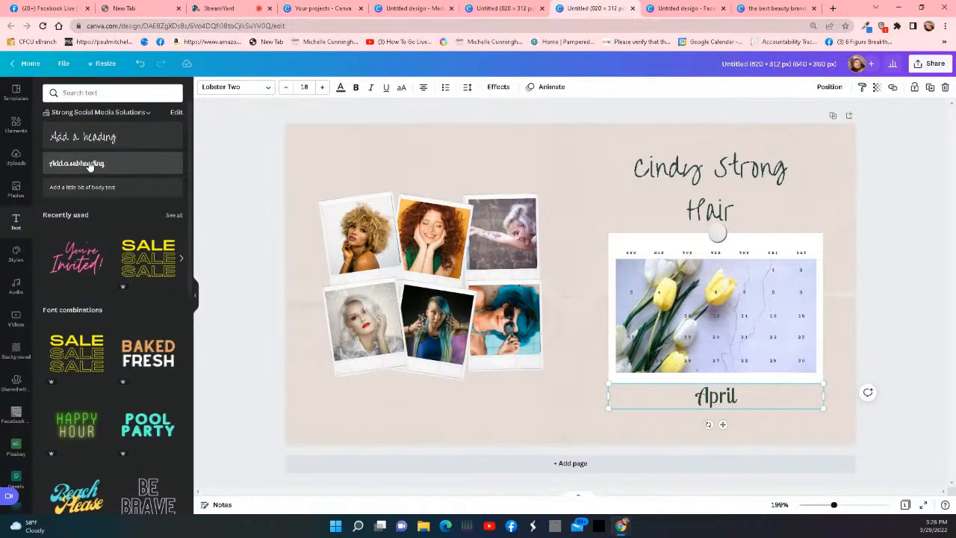
pyautogui.click(756, 417)
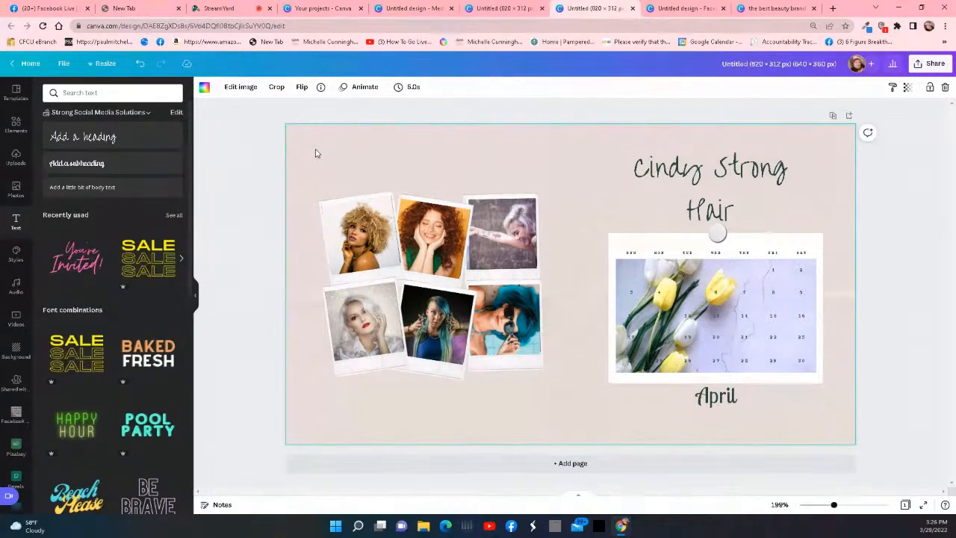
# Try cream, pinks and light grey on the page background, settling on the lightest brand pink
pyautogui.click(237, 87)
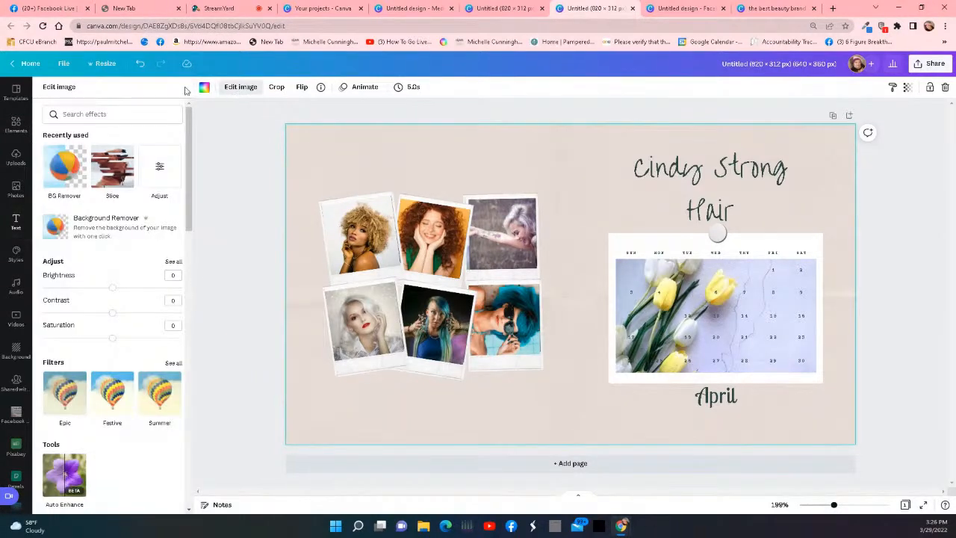
pyautogui.click(205, 90)
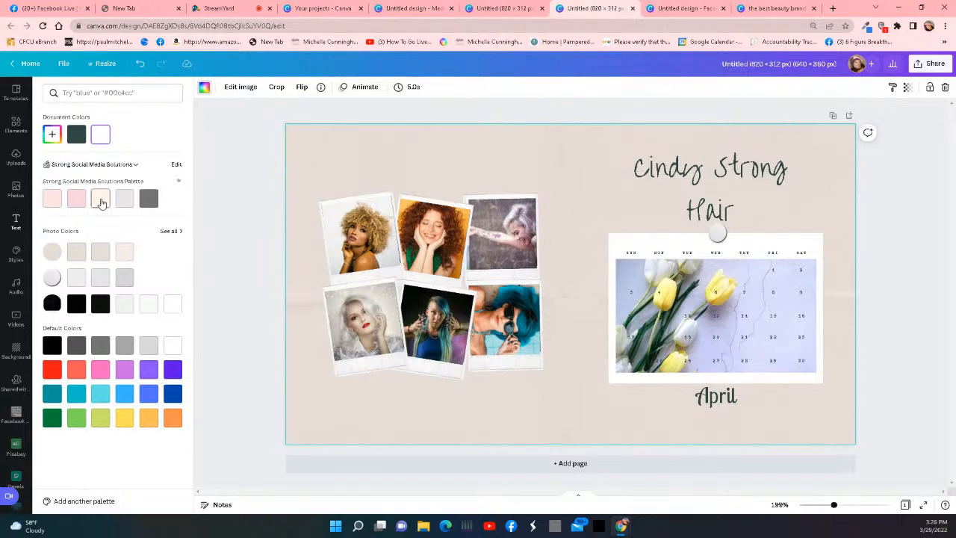
pyautogui.click(100, 198)
pyautogui.click(74, 201)
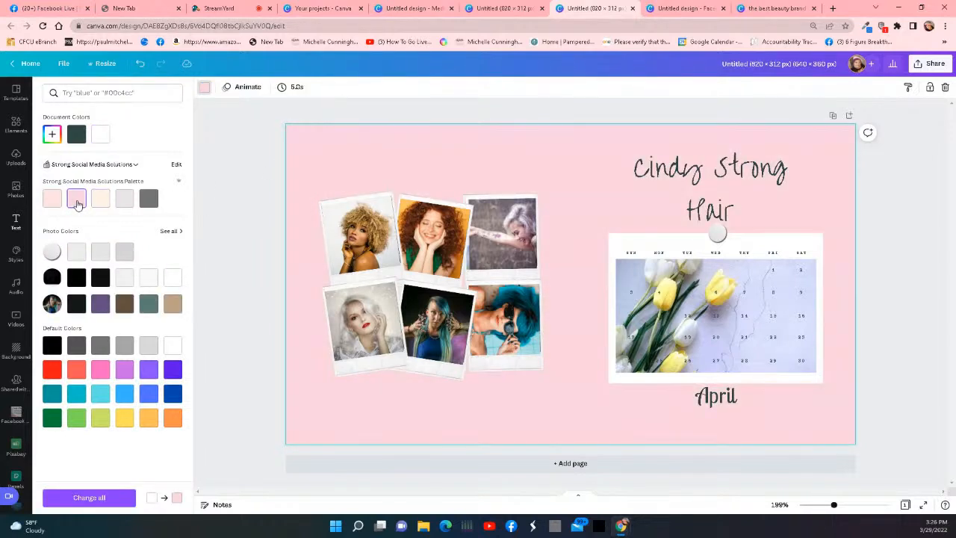
pyautogui.click(51, 203)
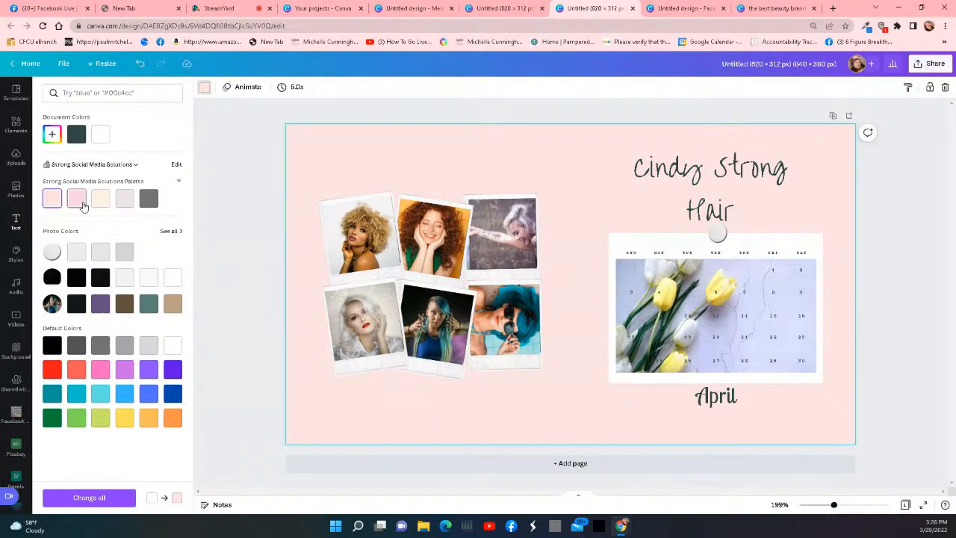
pyautogui.click(80, 207)
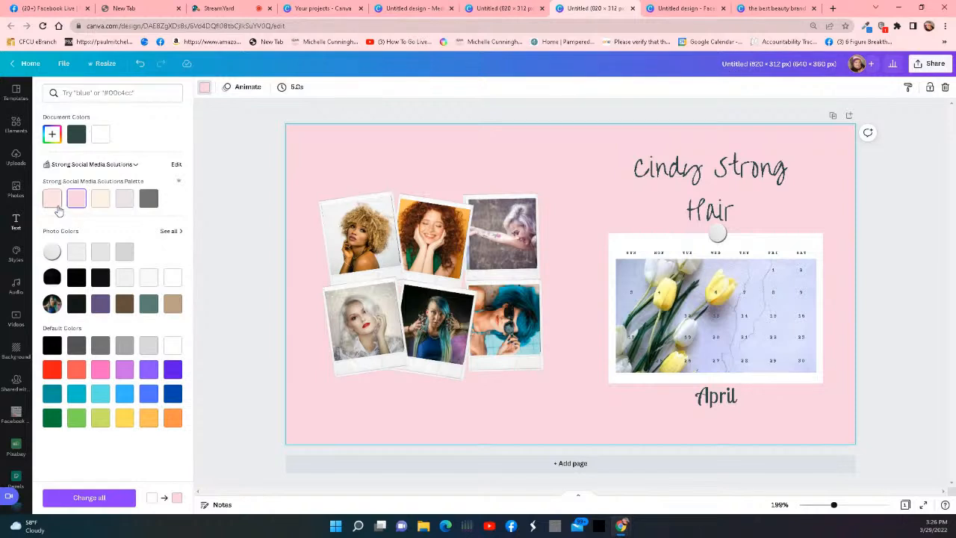
pyautogui.click(53, 205)
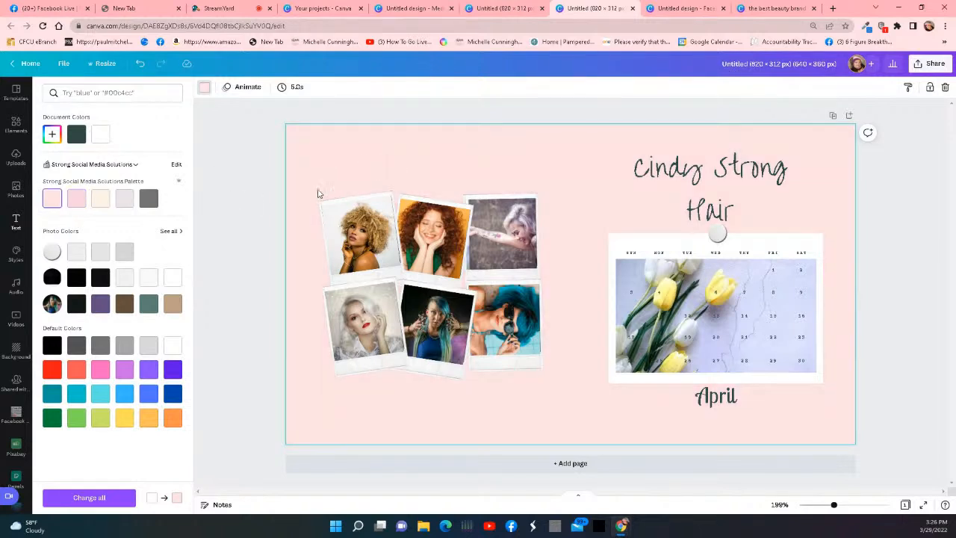
pyautogui.click(129, 202)
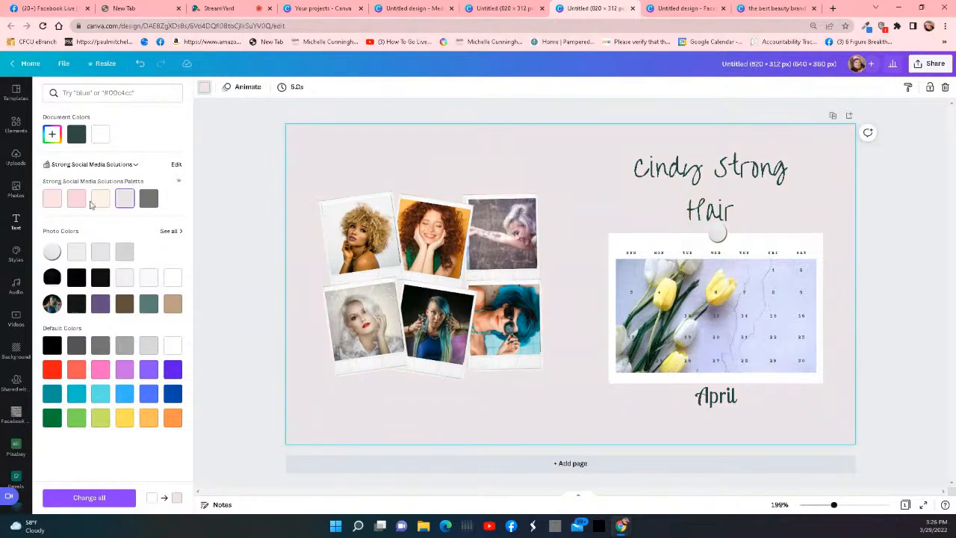
pyautogui.click(53, 205)
# Download the finished cover as a PNG, then switch to the Facebook browser tab
pyautogui.click(918, 66)
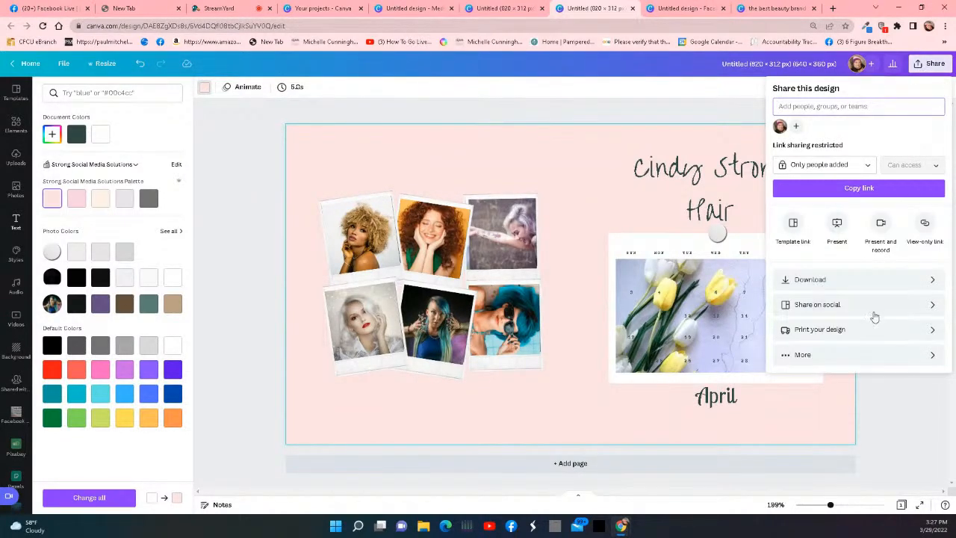
pyautogui.click(814, 281)
pyautogui.click(849, 254)
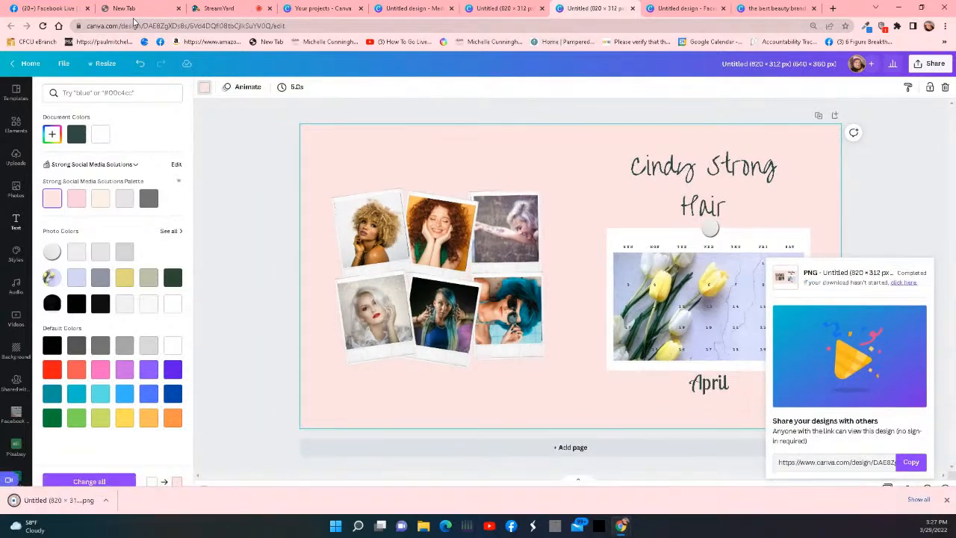
pyautogui.click(43, 8)
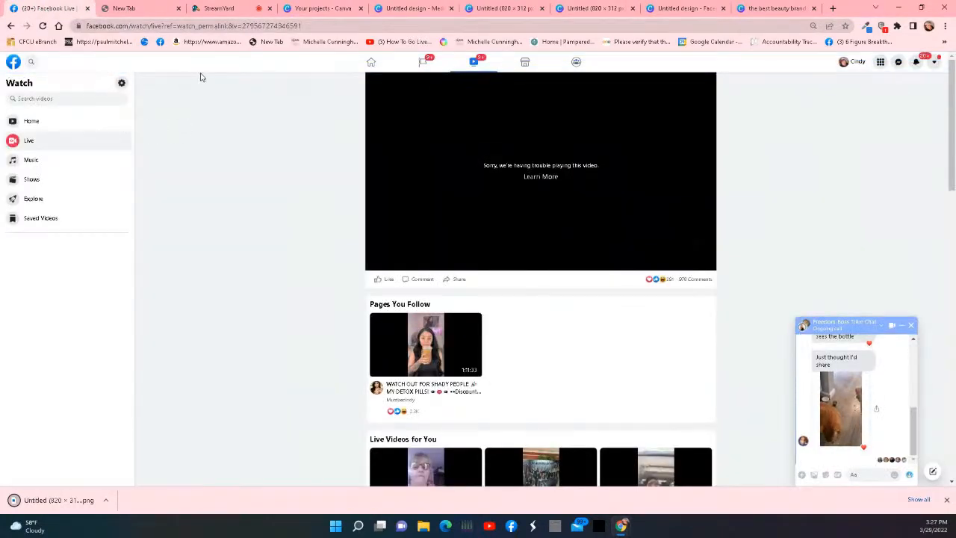
# Go to the home feed, close the chat popup, and open your own profile
pyautogui.click(371, 63)
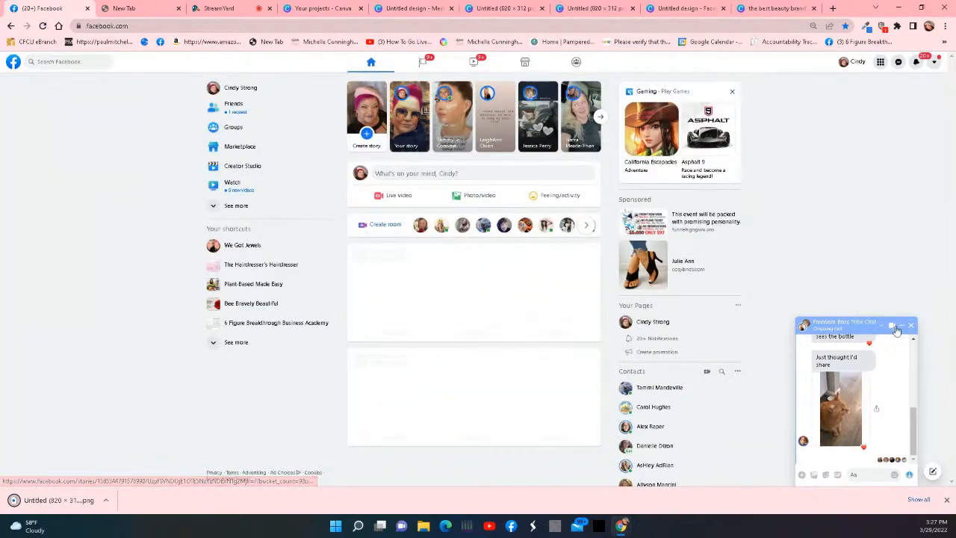
pyautogui.click(911, 325)
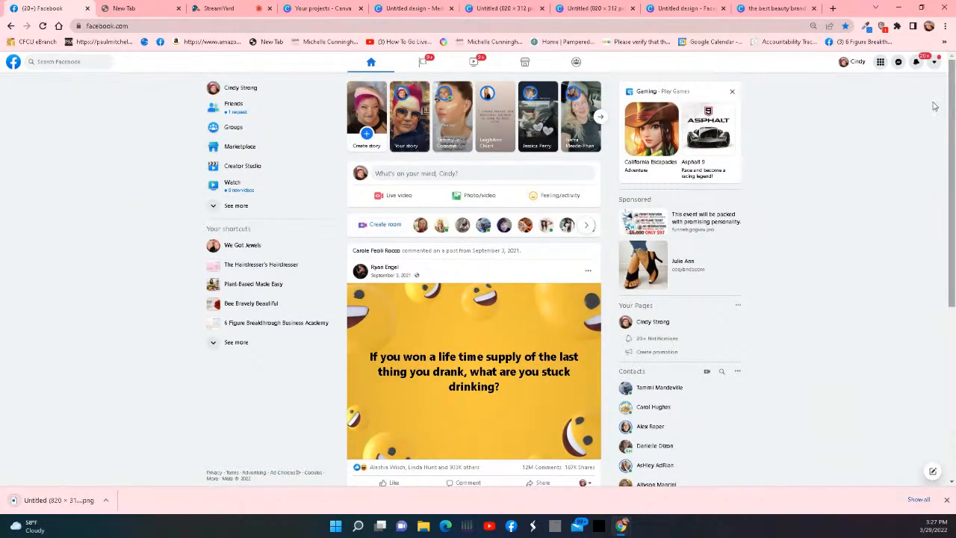
pyautogui.click(240, 88)
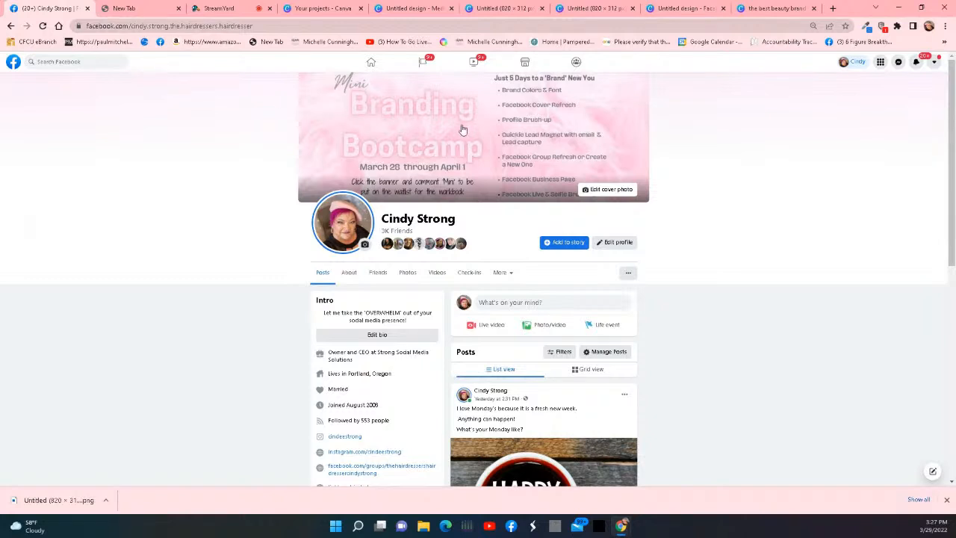
# Upload 'Untitled (820 × 312 px) (640 × 360 px)' from Downloads as the new cover photo
pyautogui.click(603, 191)
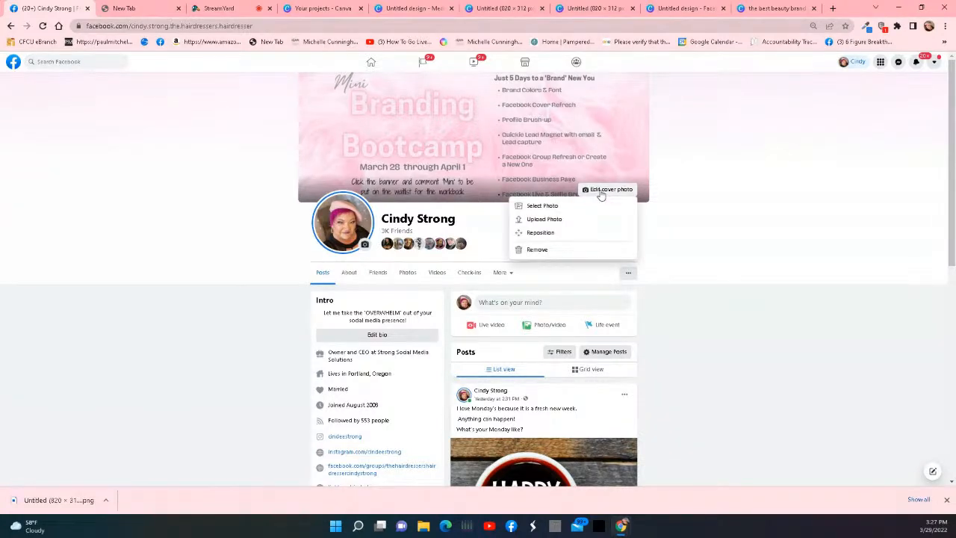
pyautogui.click(543, 219)
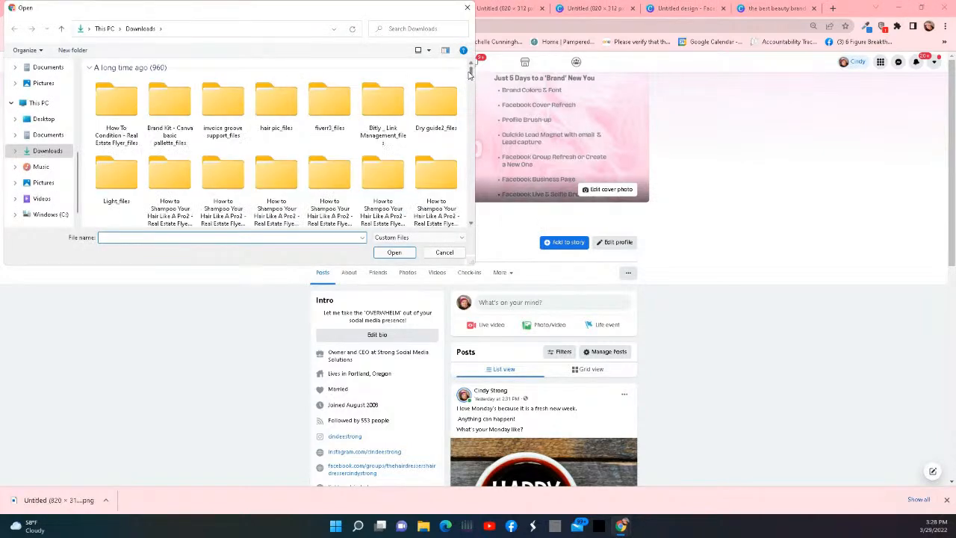
pyautogui.moveTo(471, 72); pyautogui.dragTo(471, 224)
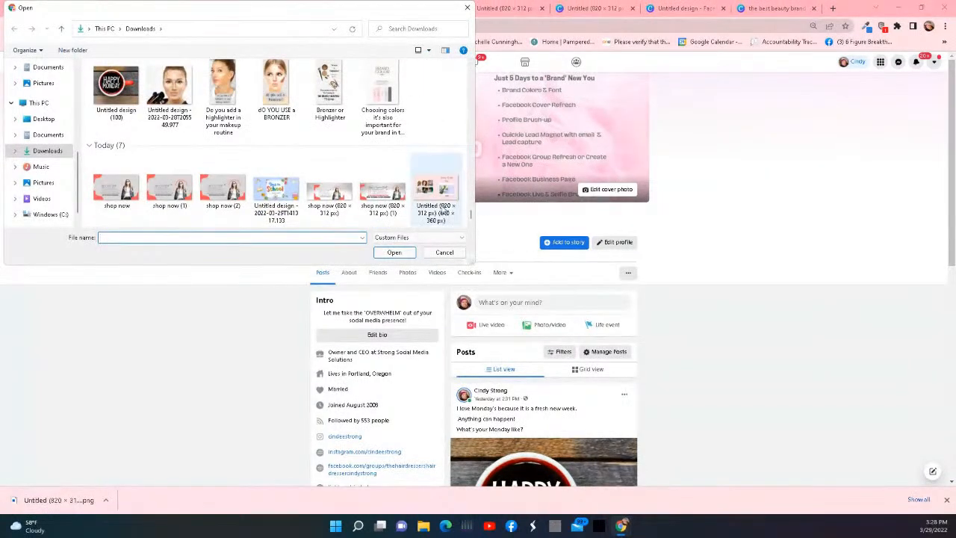
pyautogui.click(439, 198)
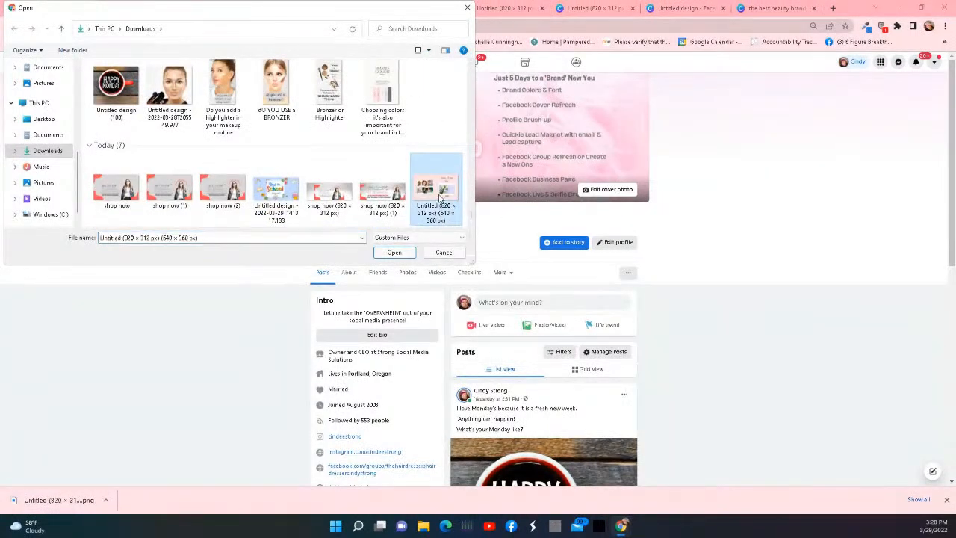
pyautogui.click(397, 254)
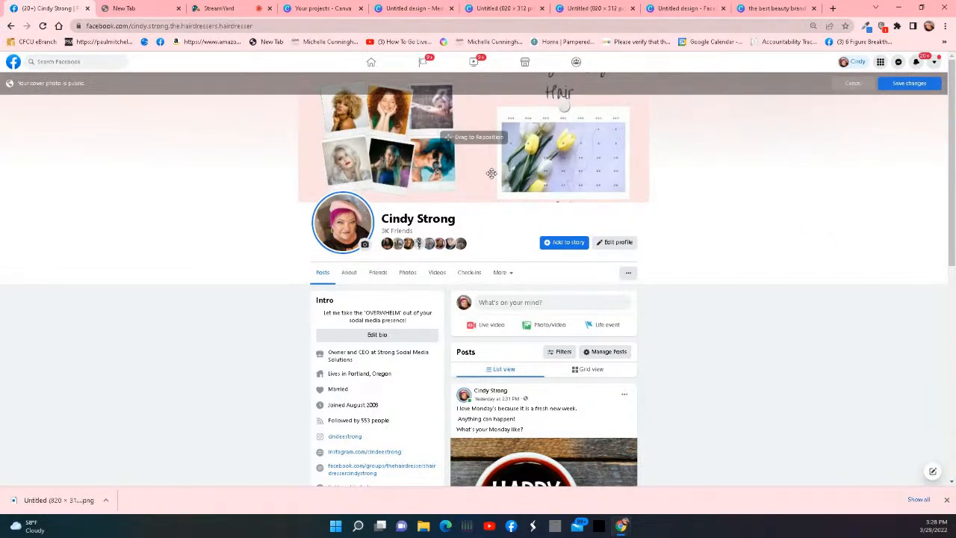
# Nudge the cover up so the April label shows at the bottom, then save it
pyautogui.moveTo(491, 173)
pyautogui.mouseDown()
pyautogui.moveTo(486, 154)
pyautogui.moveTo(492, 162)
pyautogui.mouseUp()
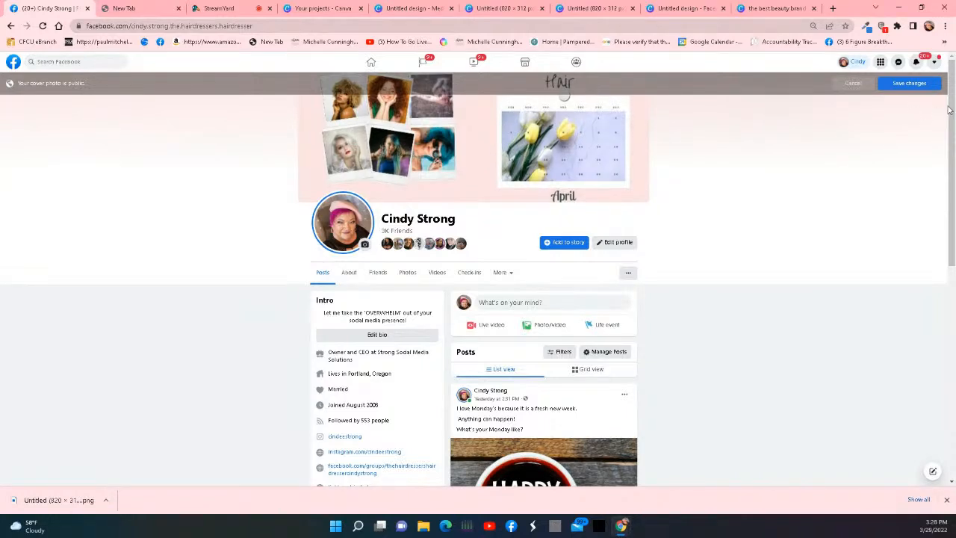
pyautogui.click(906, 86)
pyautogui.click(905, 85)
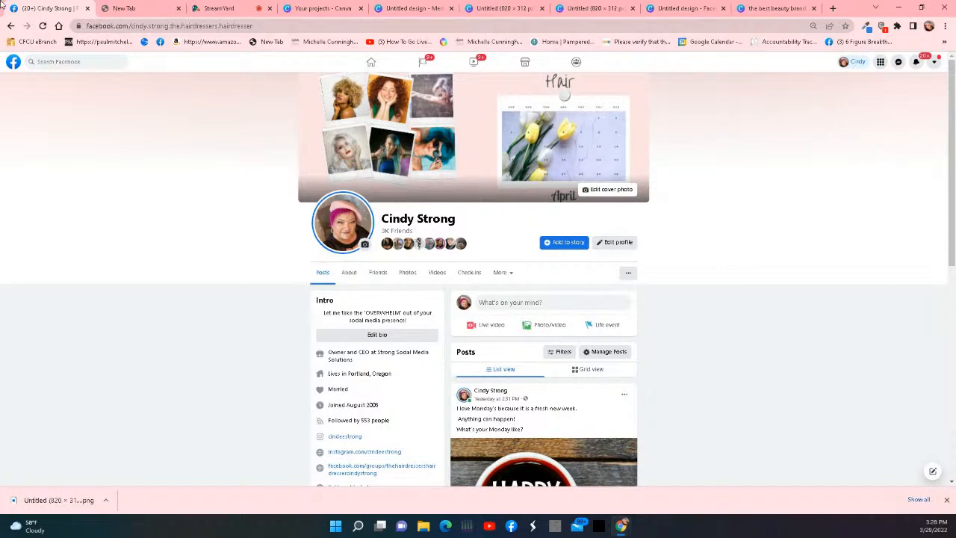
# Reload the profile and check the new cover photo update post in the feed
pyautogui.click(42, 26)
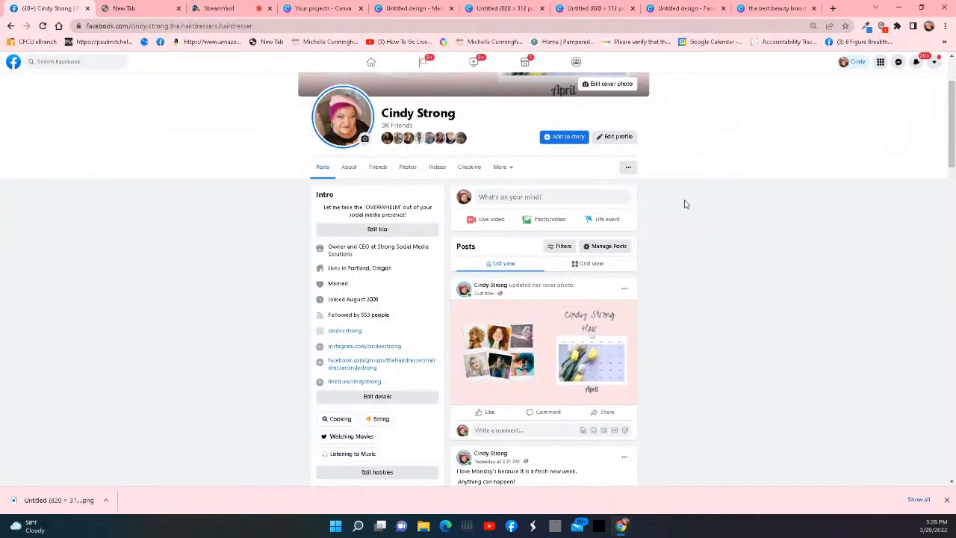
pyautogui.scroll(1, 684, 214)
pyautogui.scroll(1, 685, 214)
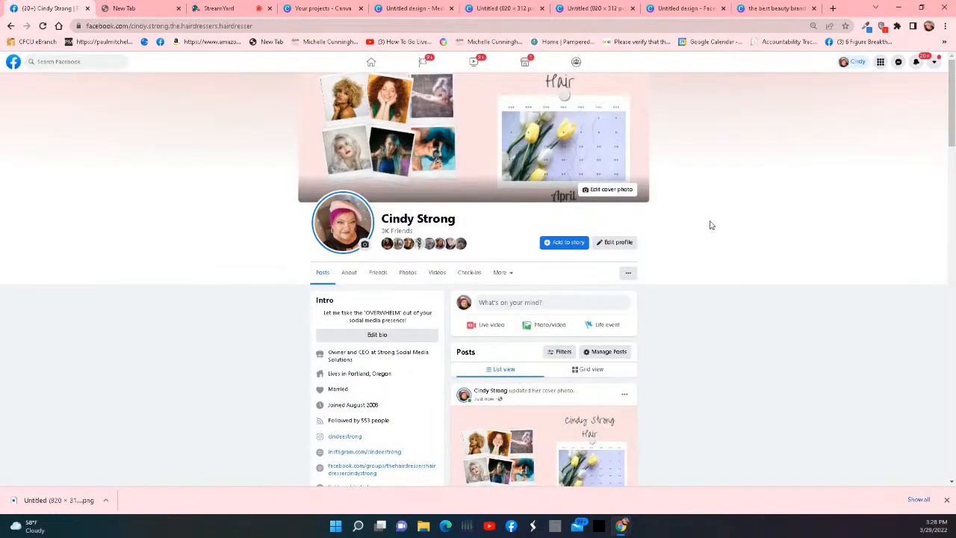
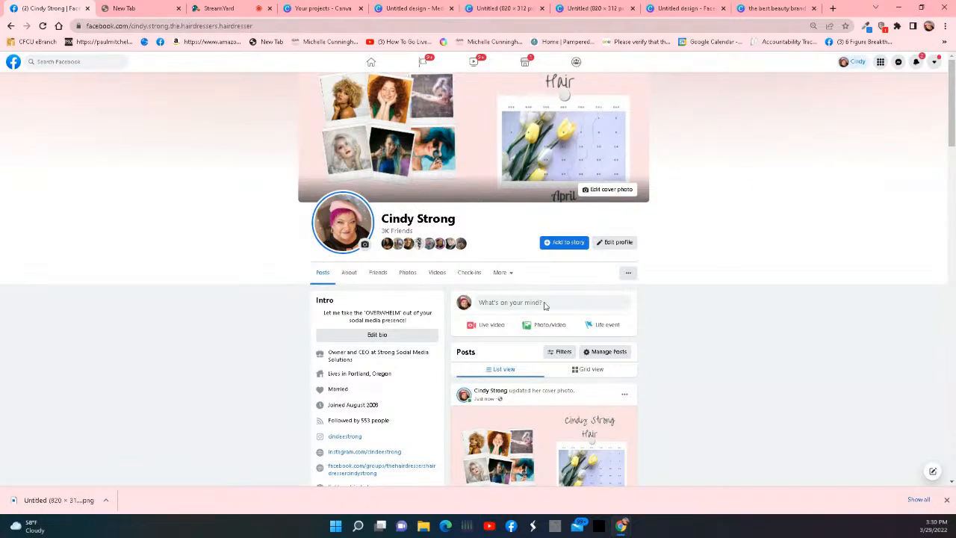
# Set the pink Branding Bootcamp image as the Facebook cover, nudge it up slightly, and save
pyautogui.click(610, 191)
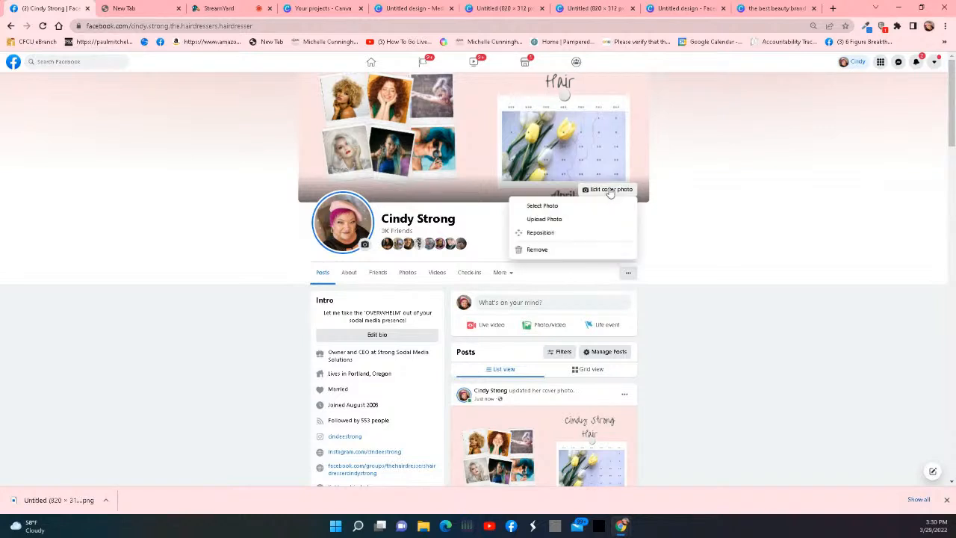
pyautogui.click(550, 207)
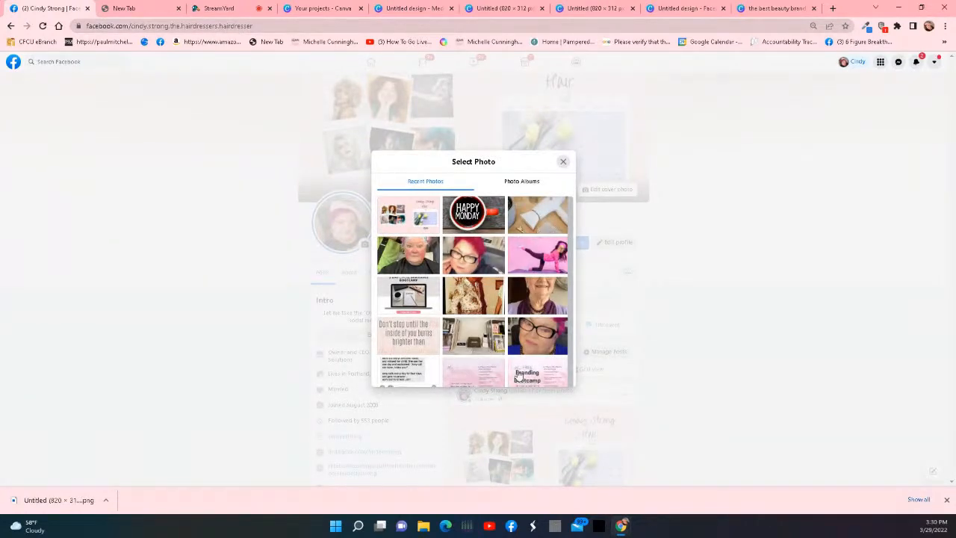
pyautogui.click(487, 373)
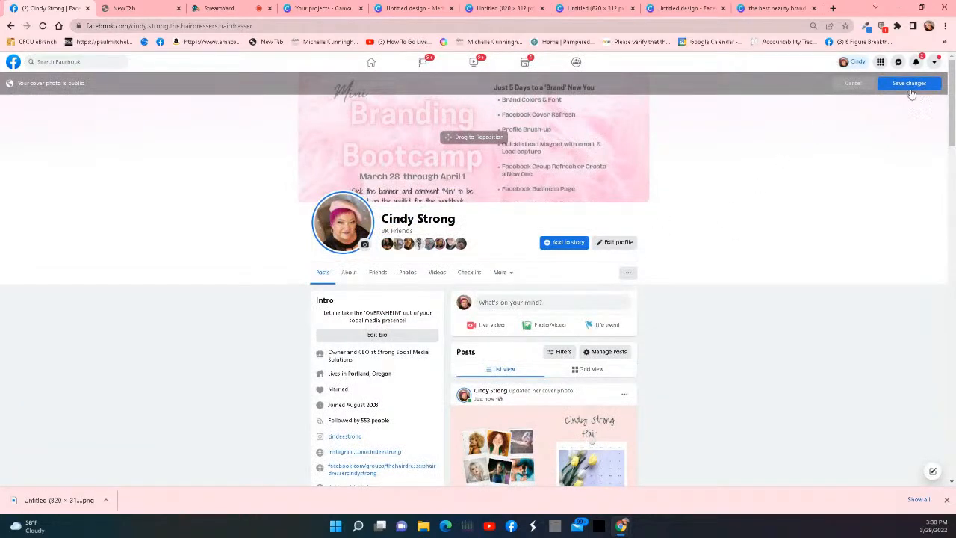
pyautogui.moveTo(616, 182)
pyautogui.mouseDown()
pyautogui.moveTo(610, 147)
pyautogui.moveTo(612, 173)
pyautogui.mouseUp()
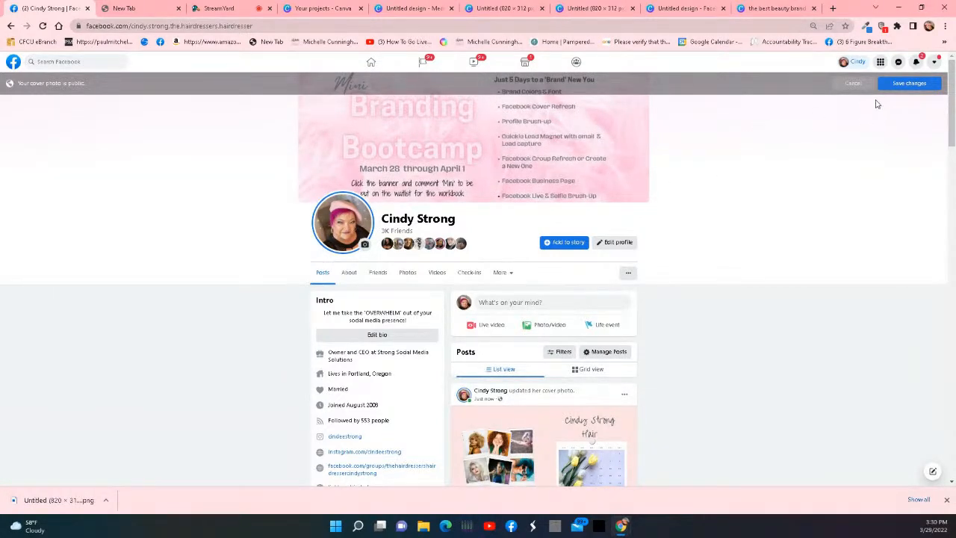
pyautogui.click(905, 86)
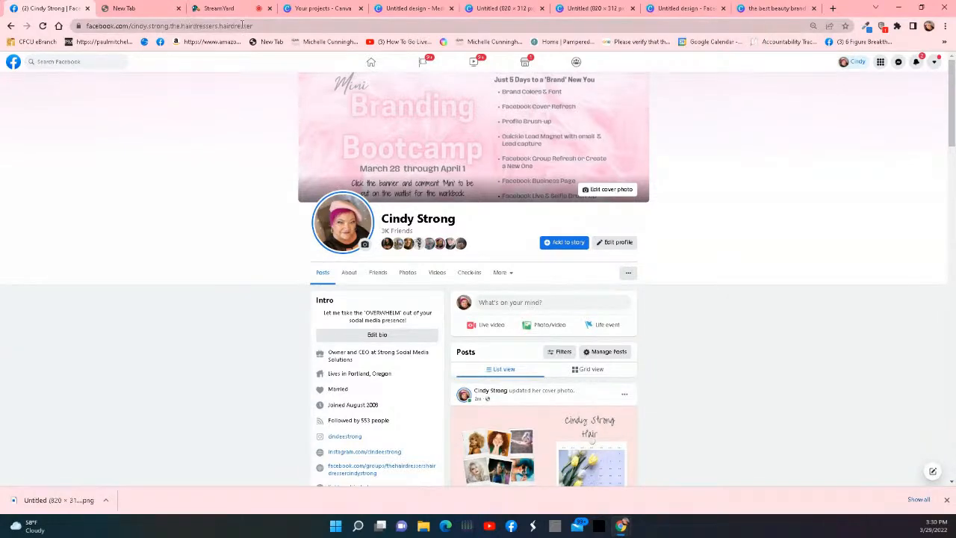
# Switch to the Cindy Strong Hair design in Canva and close the download panel
pyautogui.click(323, 8)
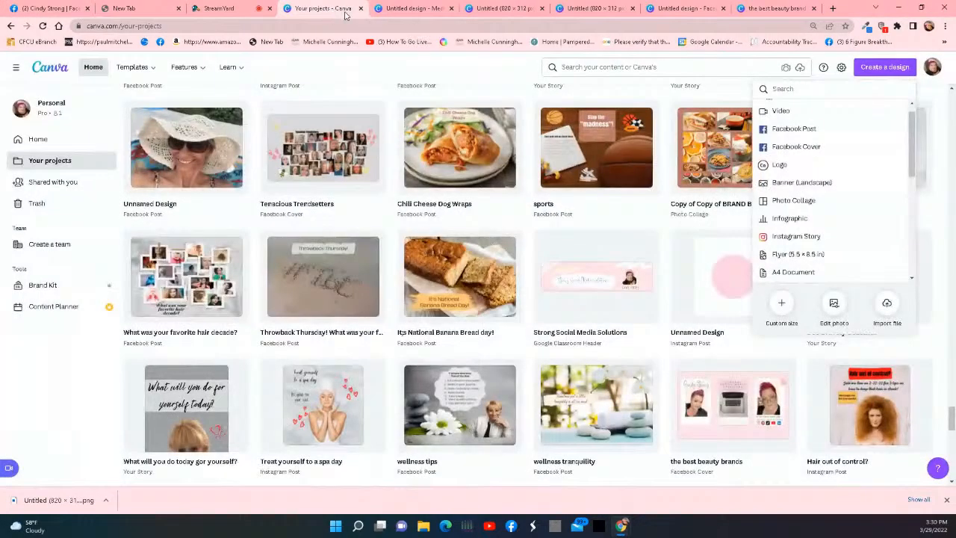
pyautogui.click(420, 10)
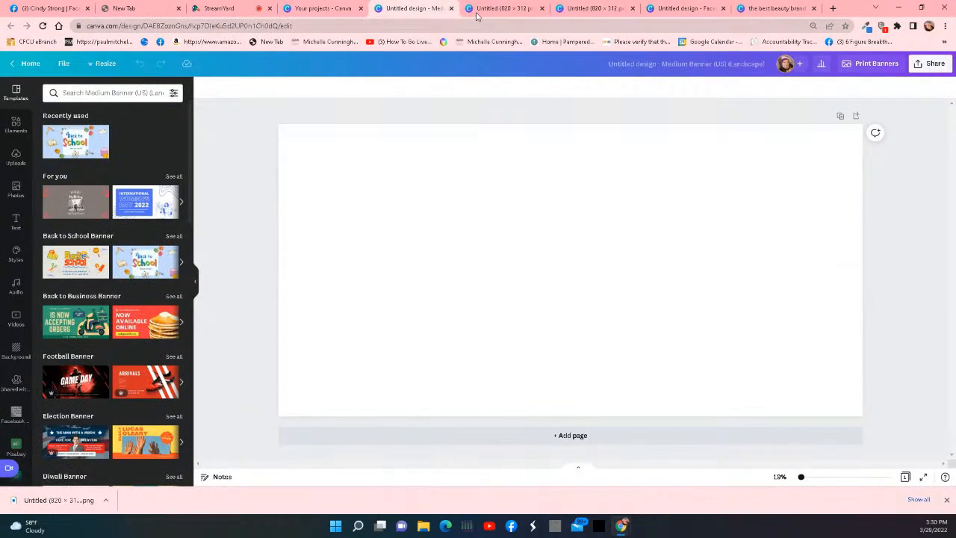
pyautogui.click(512, 9)
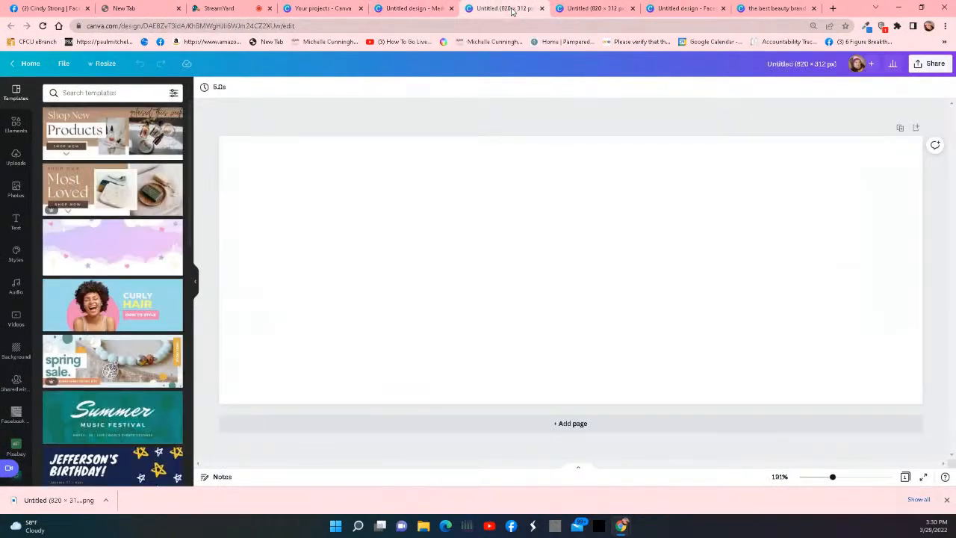
pyautogui.click(583, 9)
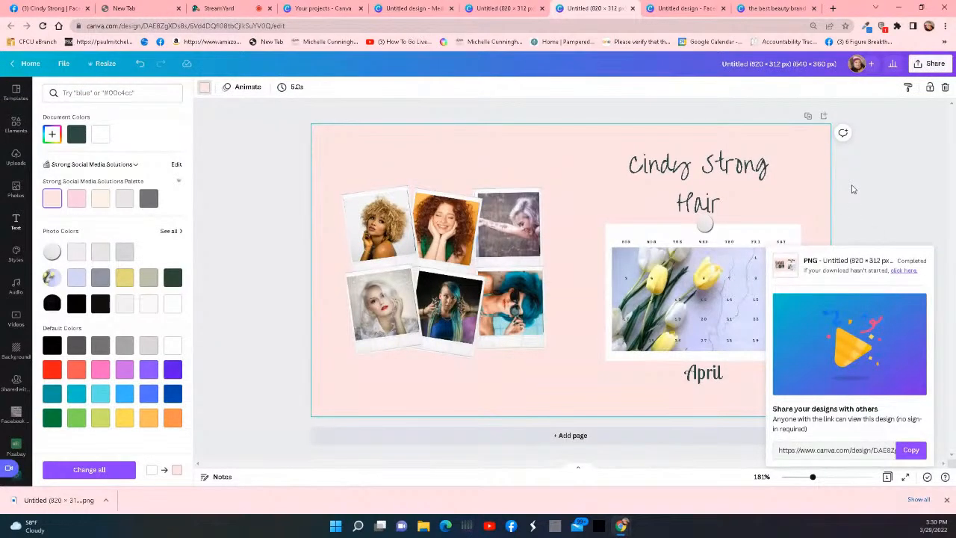
pyautogui.click(863, 189)
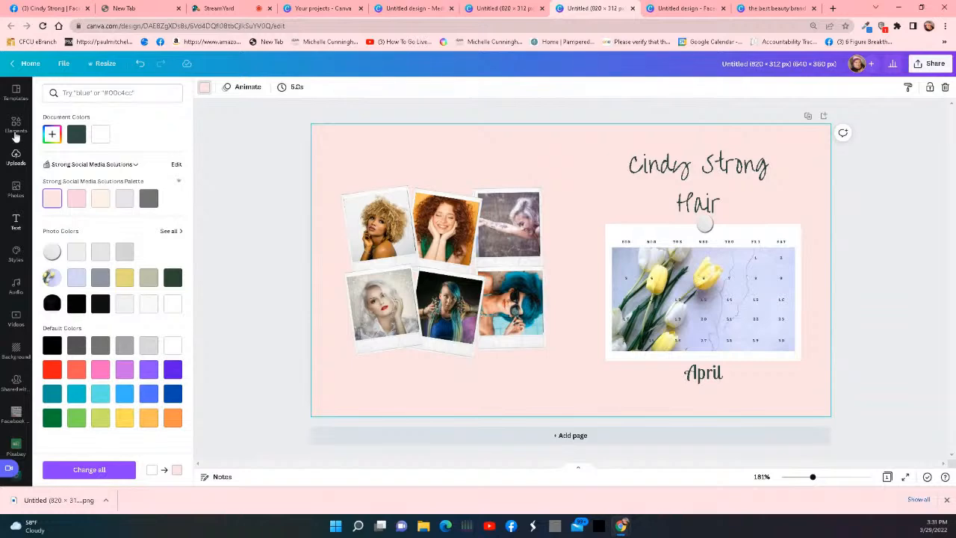
# Delete the design's pink background so the page is plain white
pyautogui.click(16, 96)
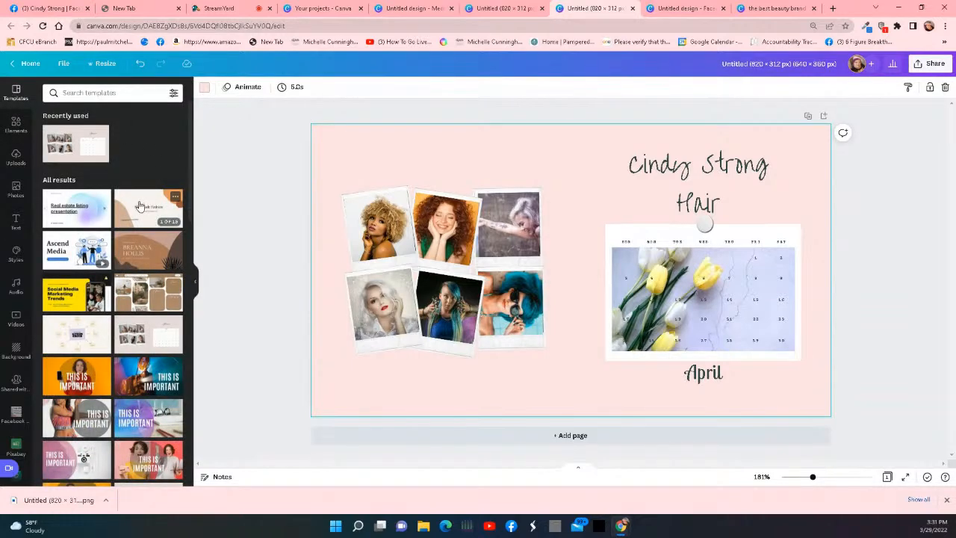
pyautogui.scroll(-1, 115, 307)
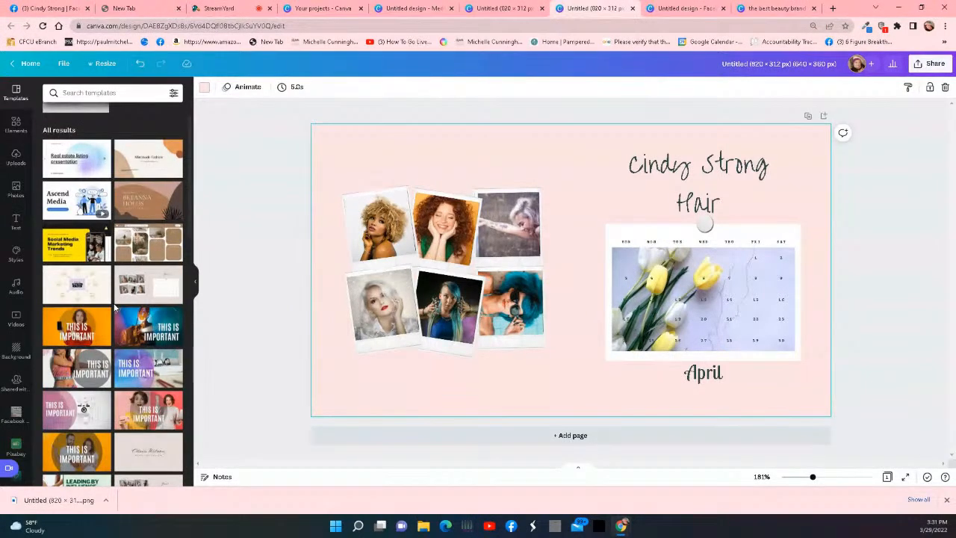
pyautogui.scroll(-3, 114, 307)
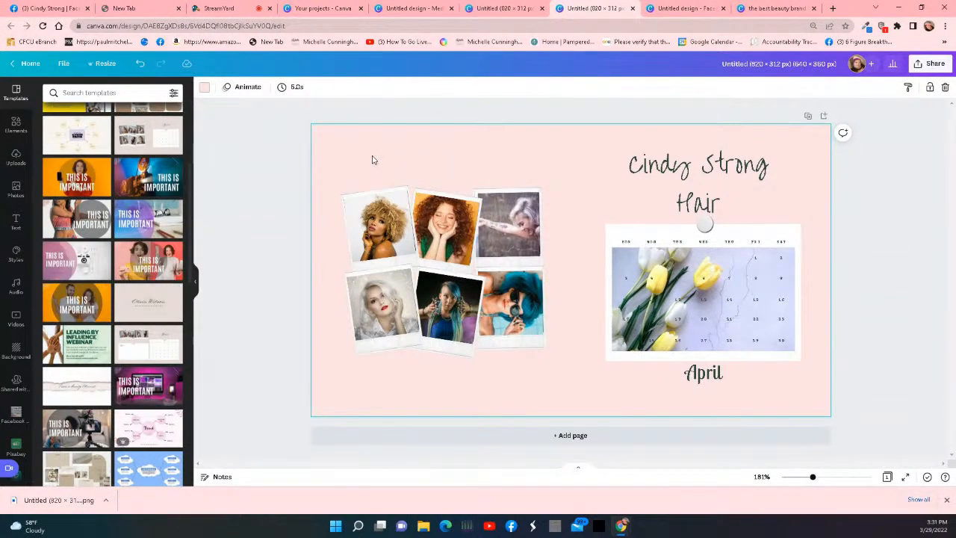
pyautogui.rightClick(334, 147)
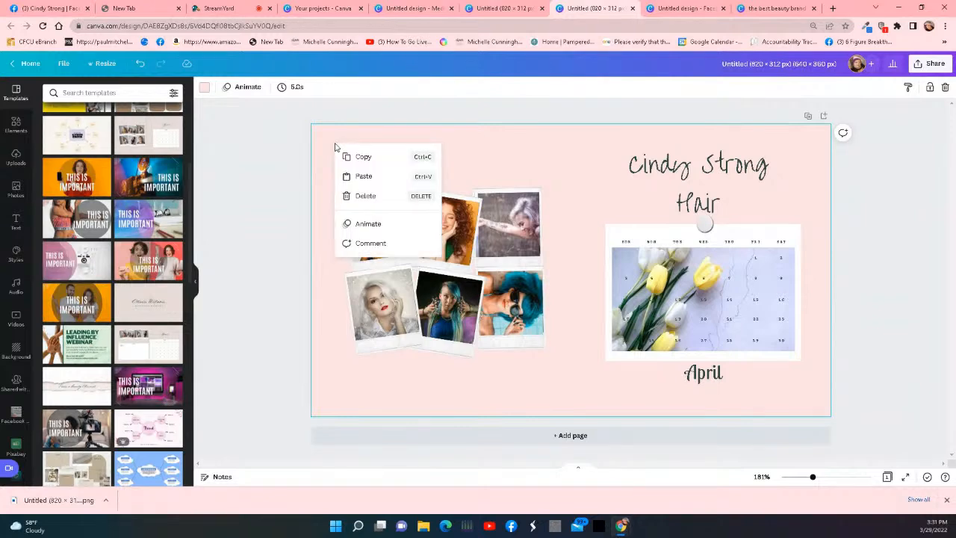
pyautogui.click(347, 196)
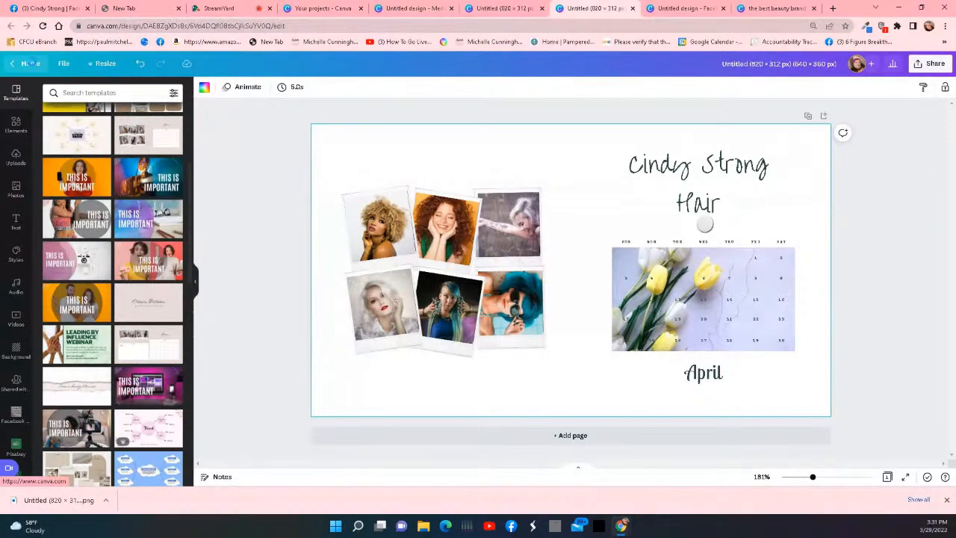
pyautogui.click(32, 65)
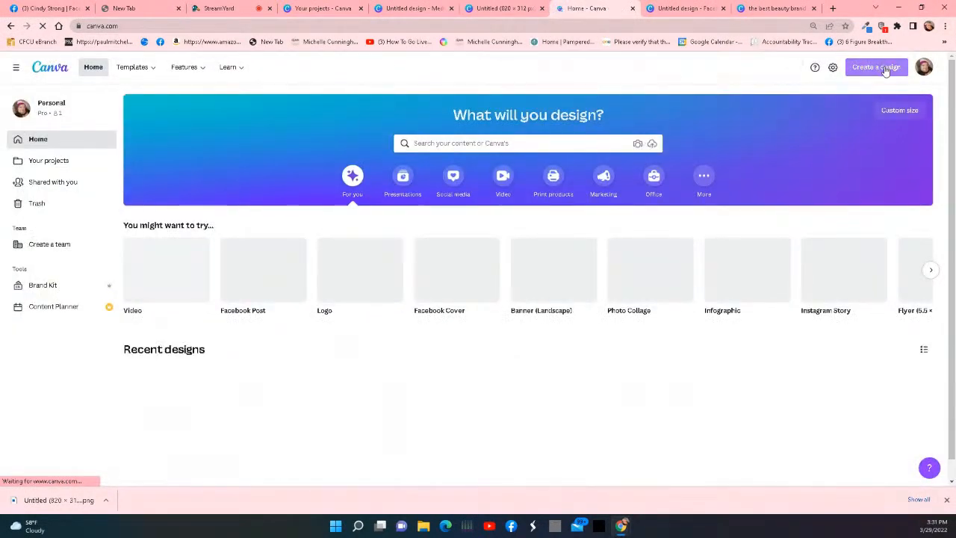
# Create a landscape banner design and make a resized copy at 840 × 360 px
pyautogui.click(882, 69)
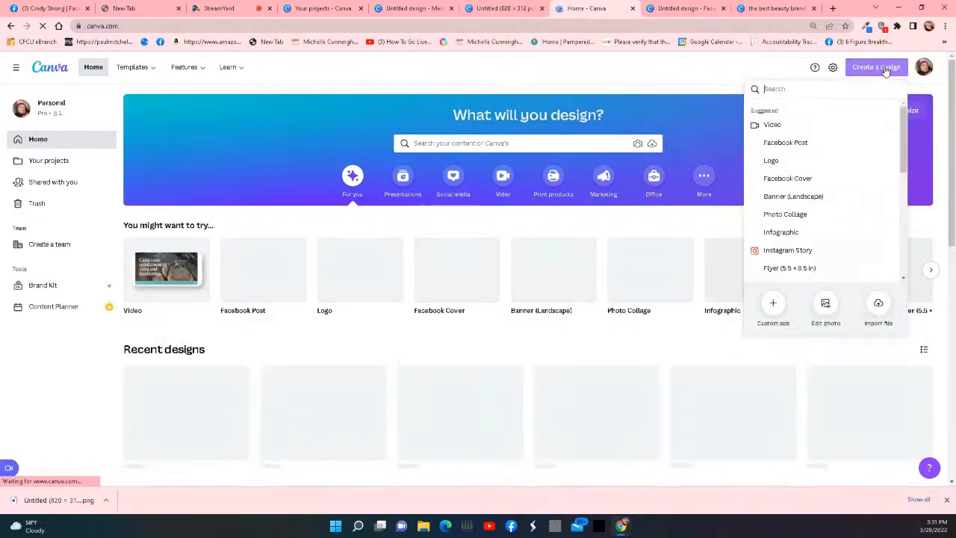
pyautogui.click(807, 196)
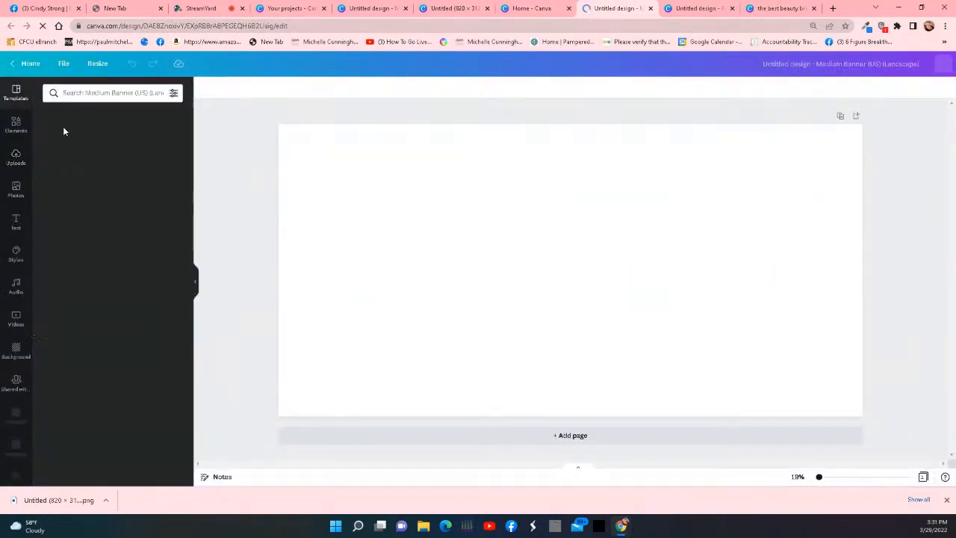
pyautogui.click(105, 64)
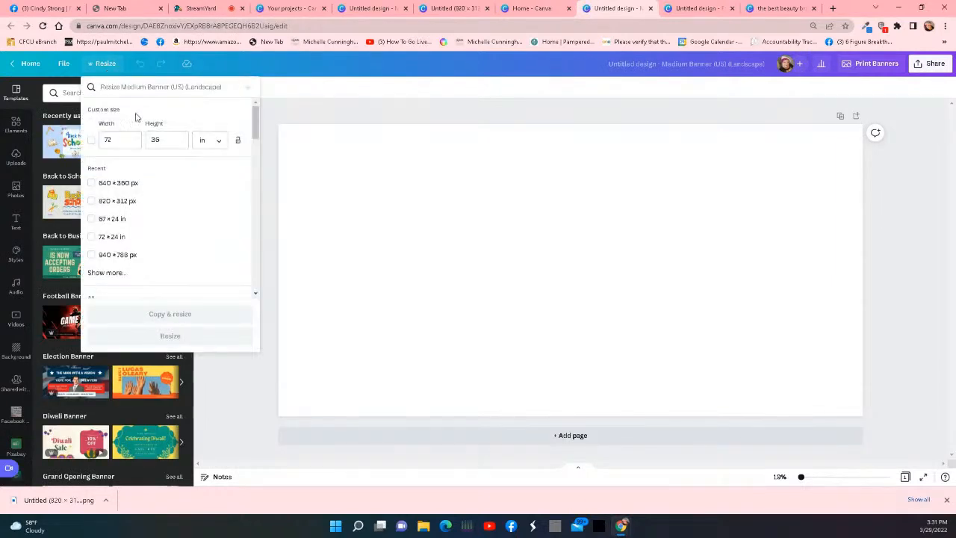
pyautogui.click(108, 141)
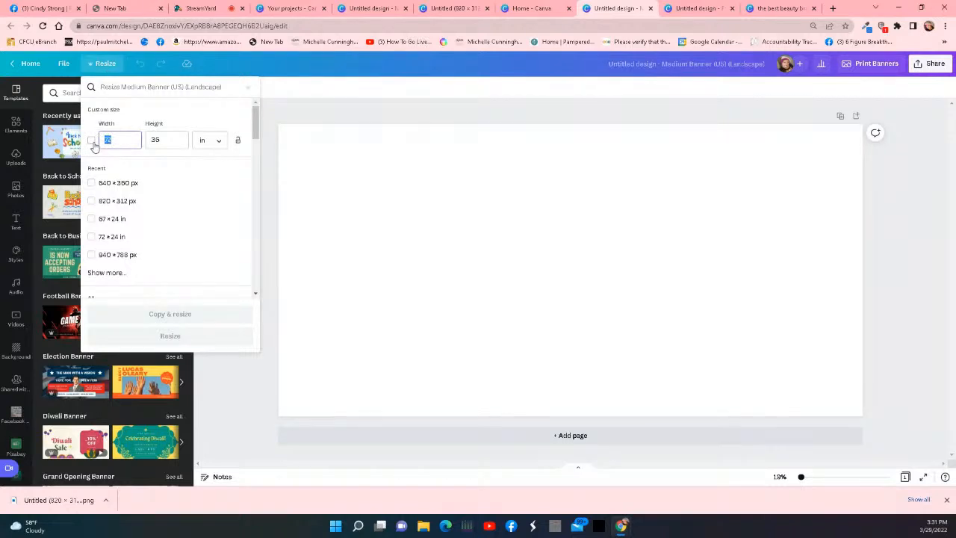
pyautogui.click(91, 183)
pyautogui.click(148, 316)
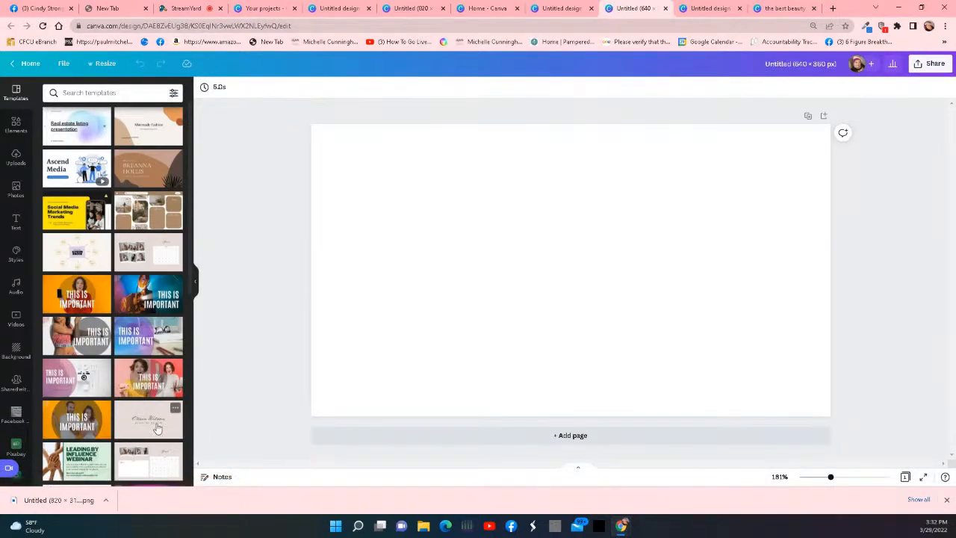
# Apply the cream script-name template and change its page background to pink
pyautogui.moveTo(132, 404); pyautogui.dragTo(326, 141)
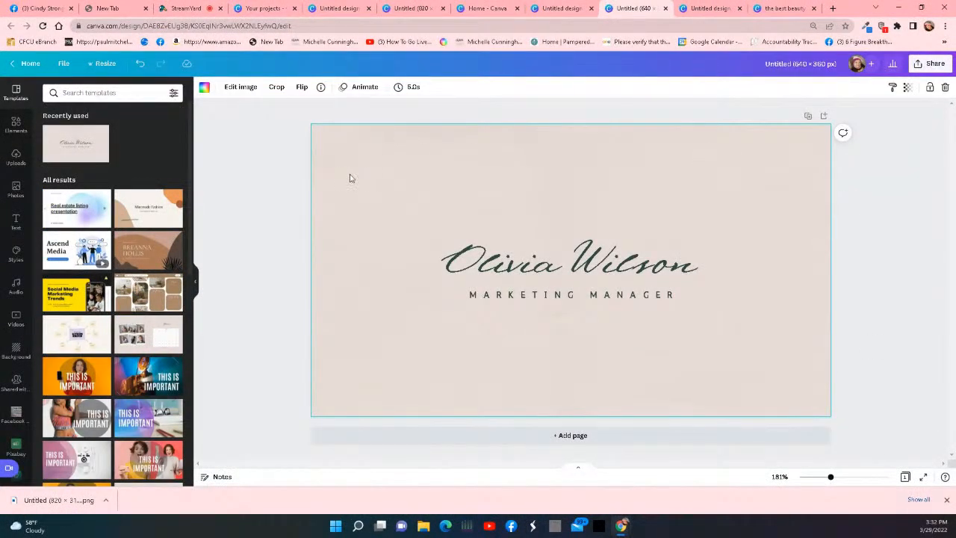
pyautogui.click(204, 88)
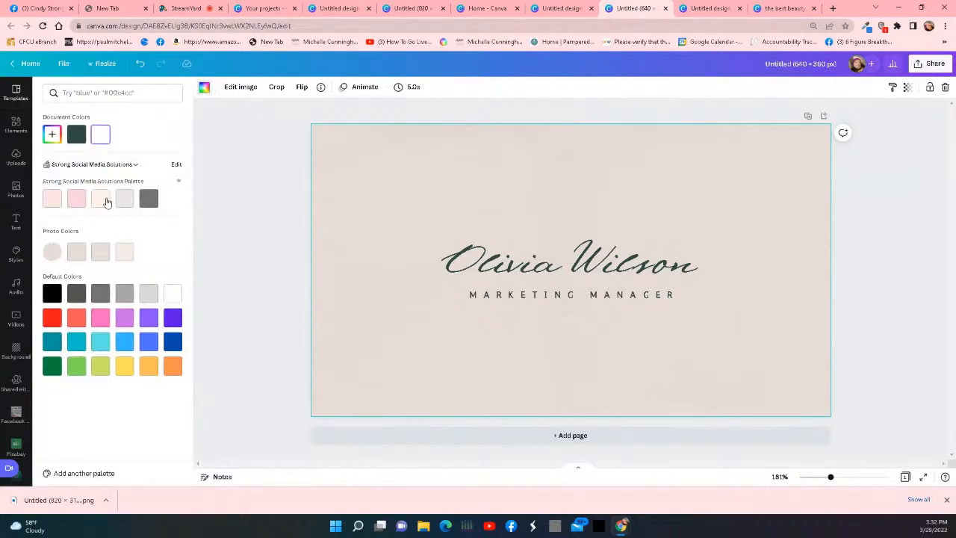
pyautogui.click(76, 199)
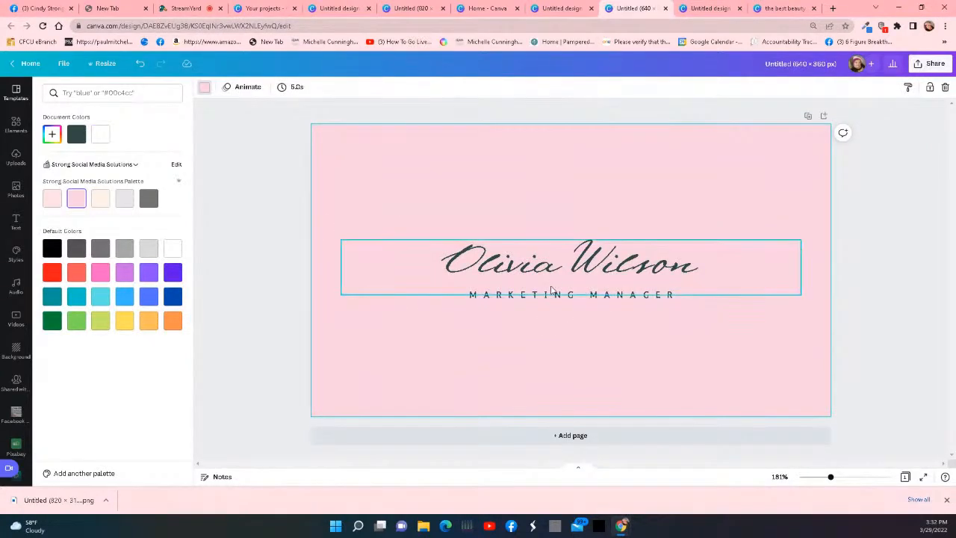
# Delete the script name text and the MARKETING MANAGER text from the page
pyautogui.click(559, 278)
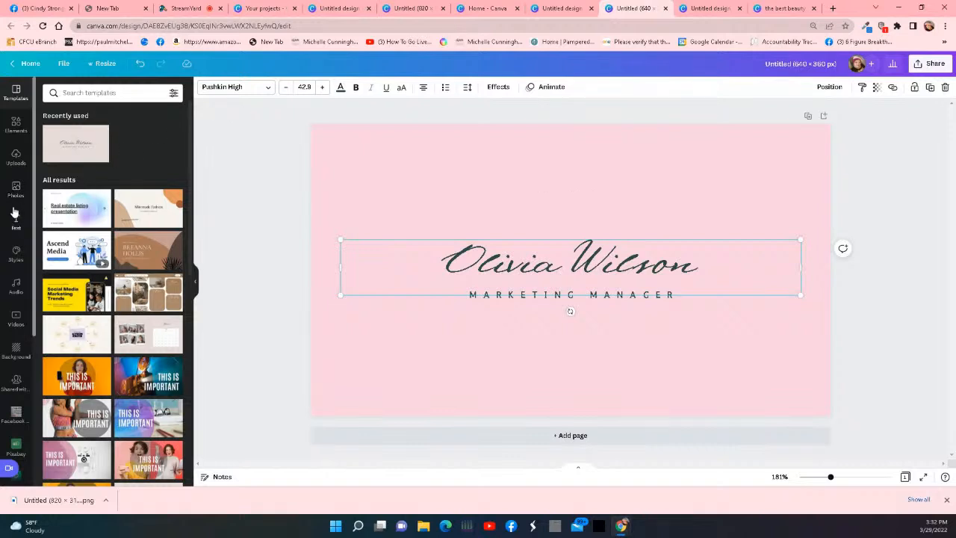
pyautogui.rightClick(592, 267)
pyautogui.click(620, 320)
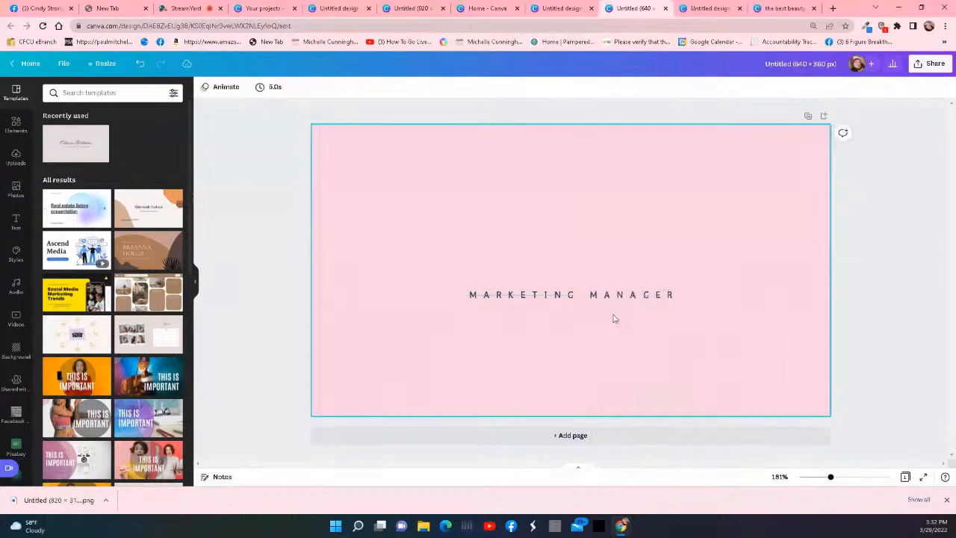
pyautogui.rightClick(610, 301)
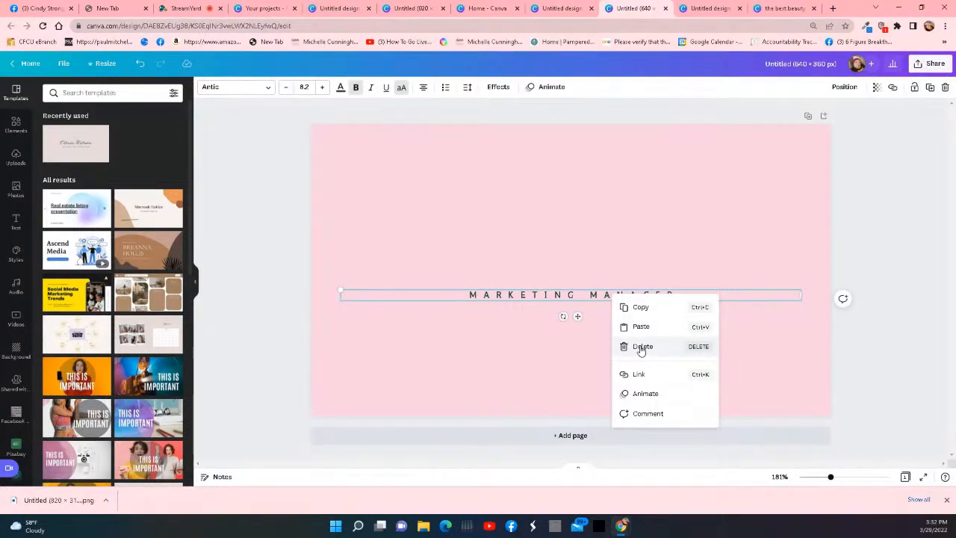
pyautogui.click(637, 347)
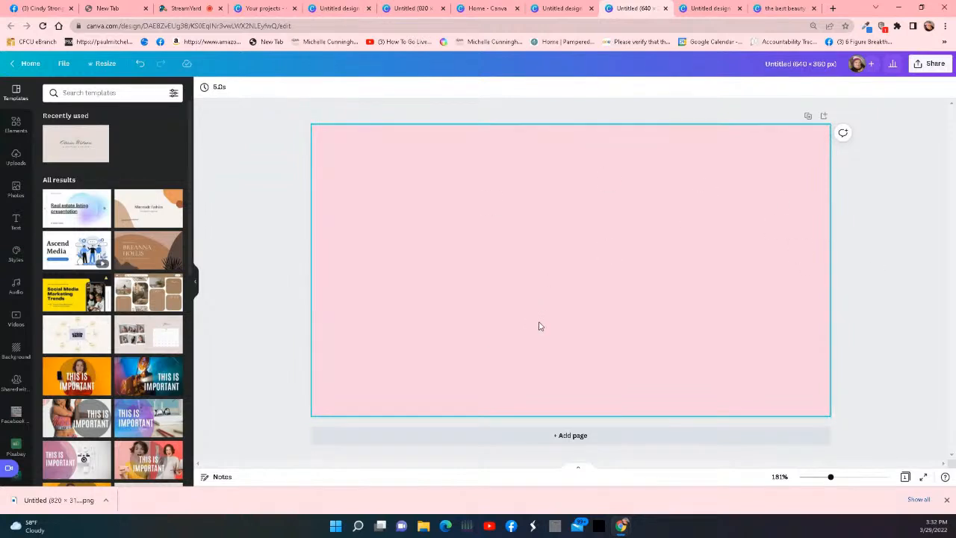
pyautogui.scroll(-8, 74, 291)
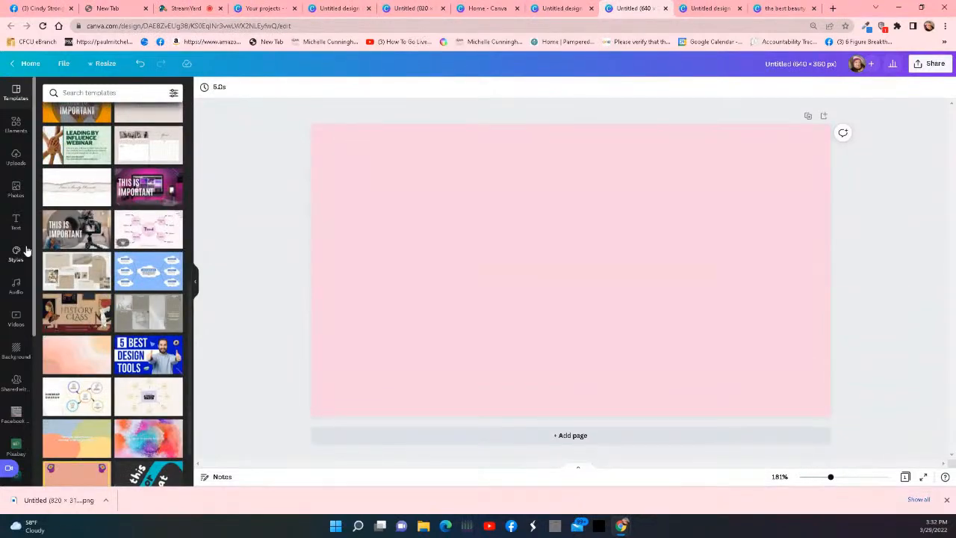
# Search Elements for 'picture frames' and drag a frame from the results onto the page
pyautogui.click(17, 127)
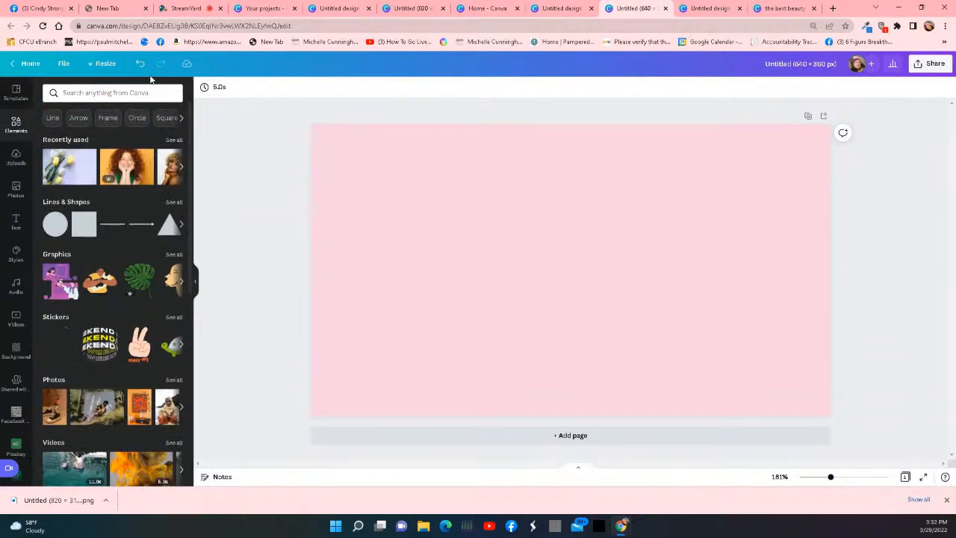
pyautogui.click(104, 93)
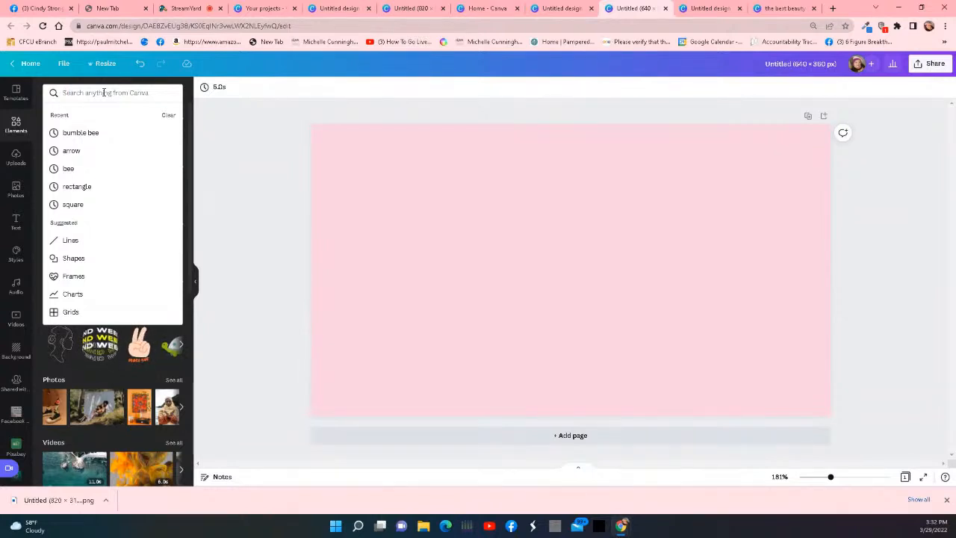
pyautogui.write('pi')
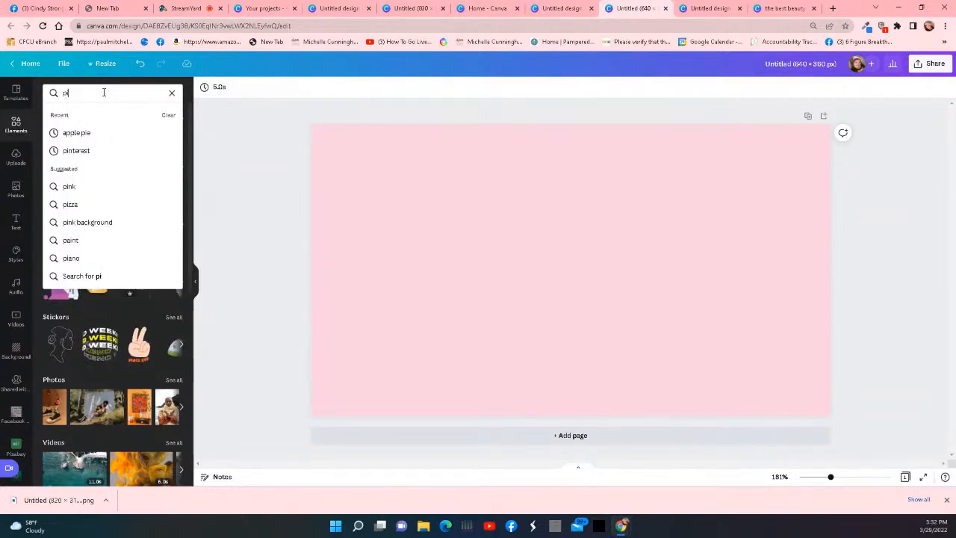
pyautogui.write('ctu')
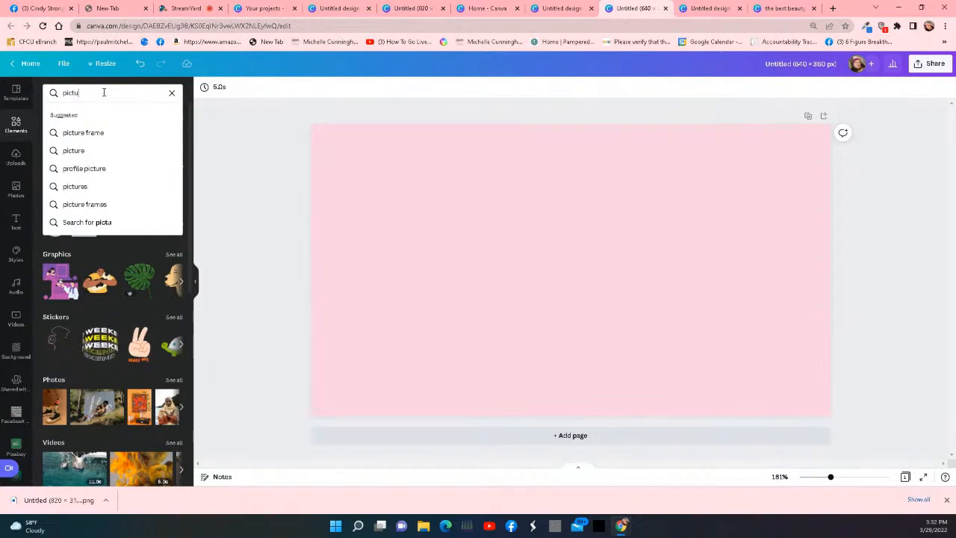
pyautogui.write('re frem')
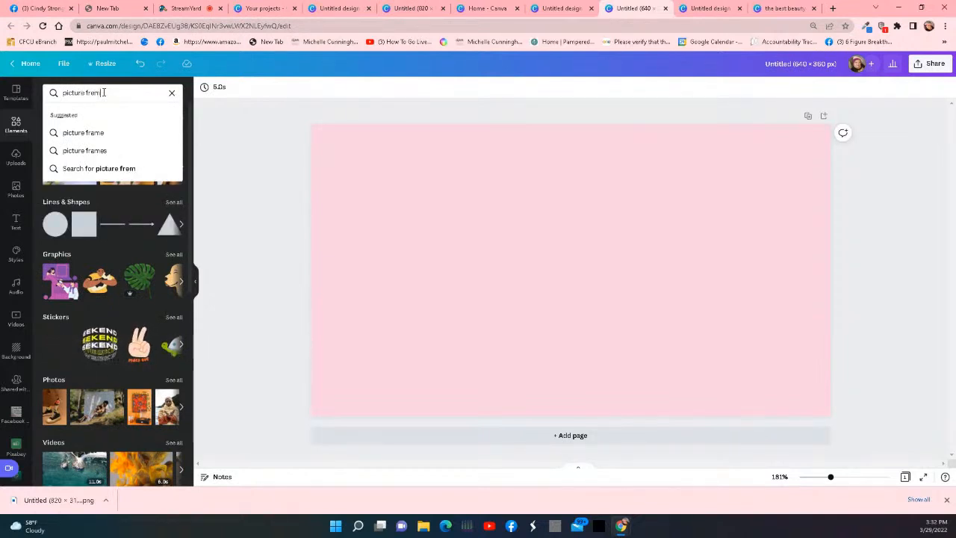
pyautogui.press('BackSpace')
pyautogui.press('BackSpace')
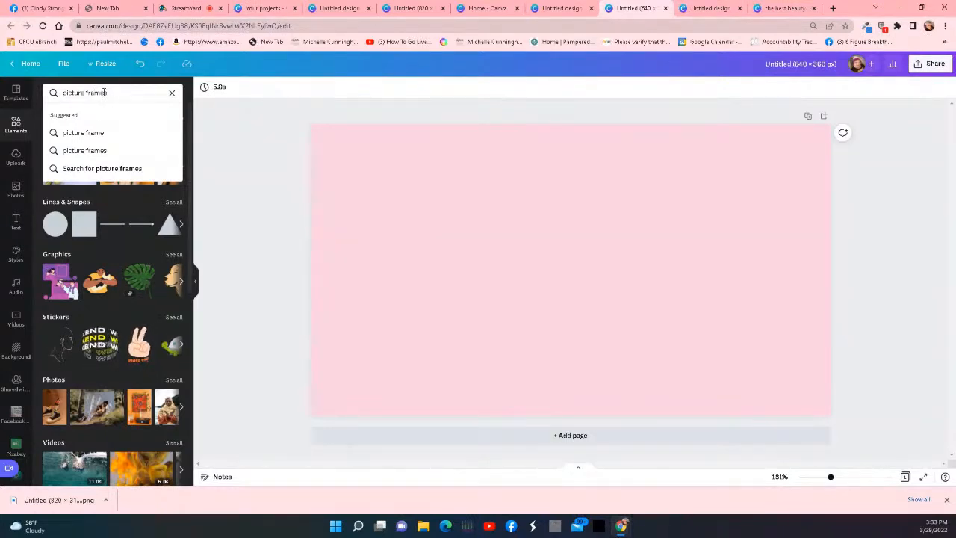
pyautogui.press('Return')
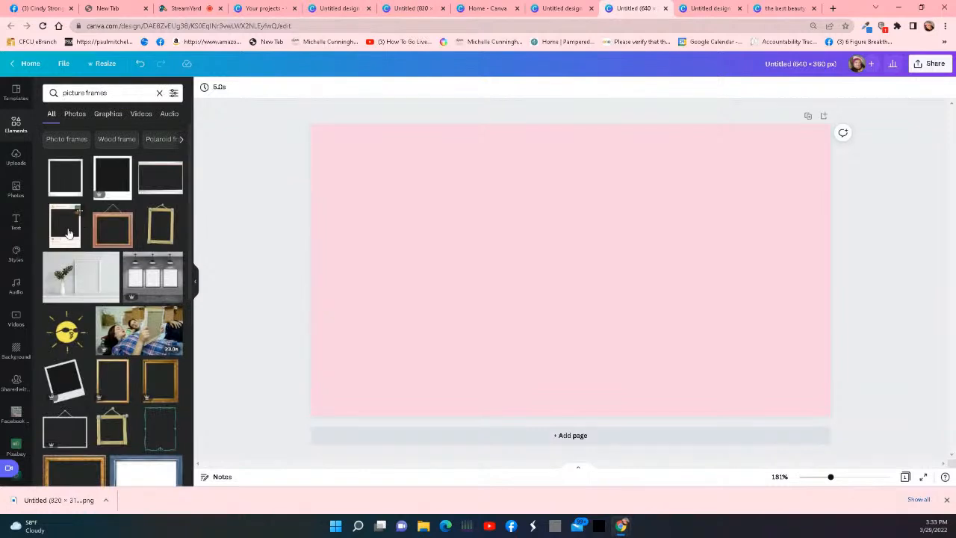
pyautogui.moveTo(68, 234); pyautogui.dragTo(407, 230)
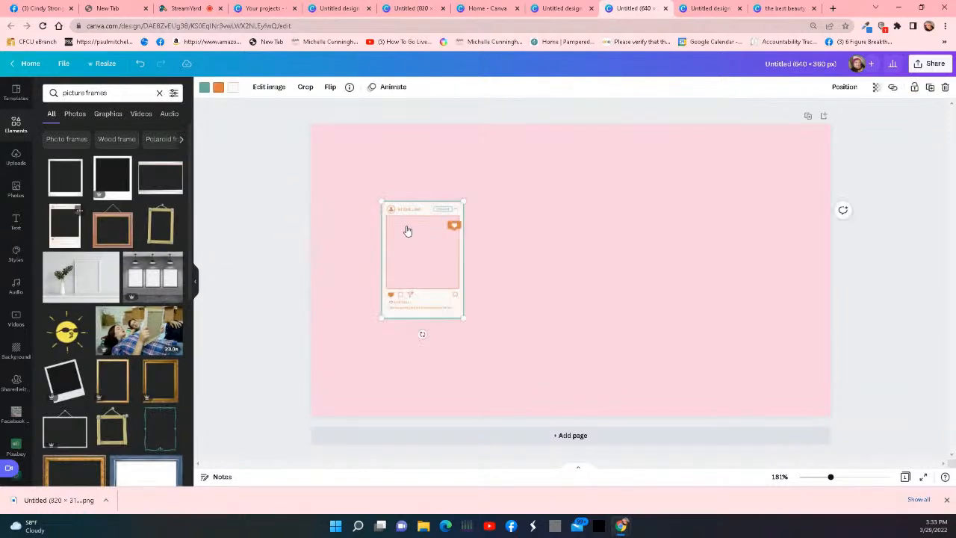
# Add a taped polaroid frame, remove the Instagram-style frame, and shrink and position the polaroid
pyautogui.moveTo(65, 177); pyautogui.dragTo(475, 196)
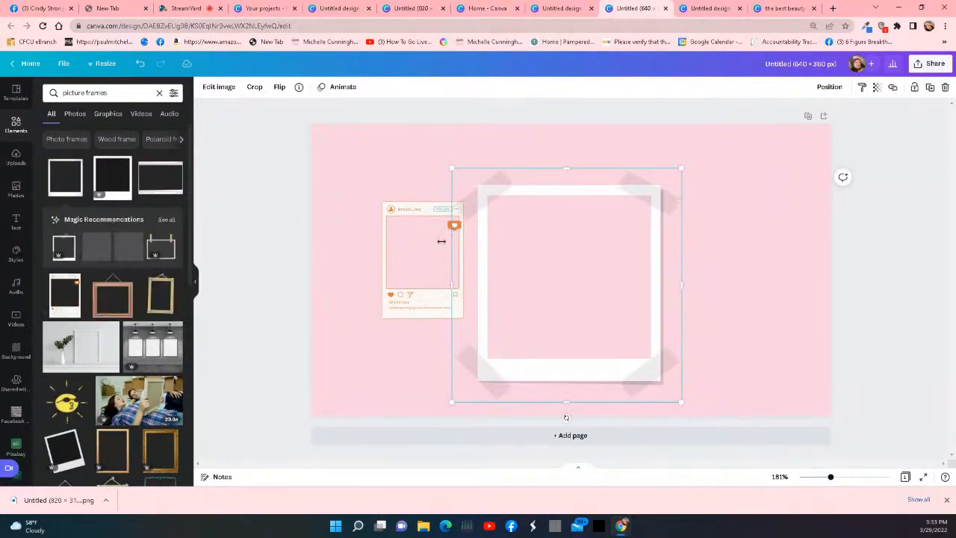
pyautogui.rightClick(423, 250)
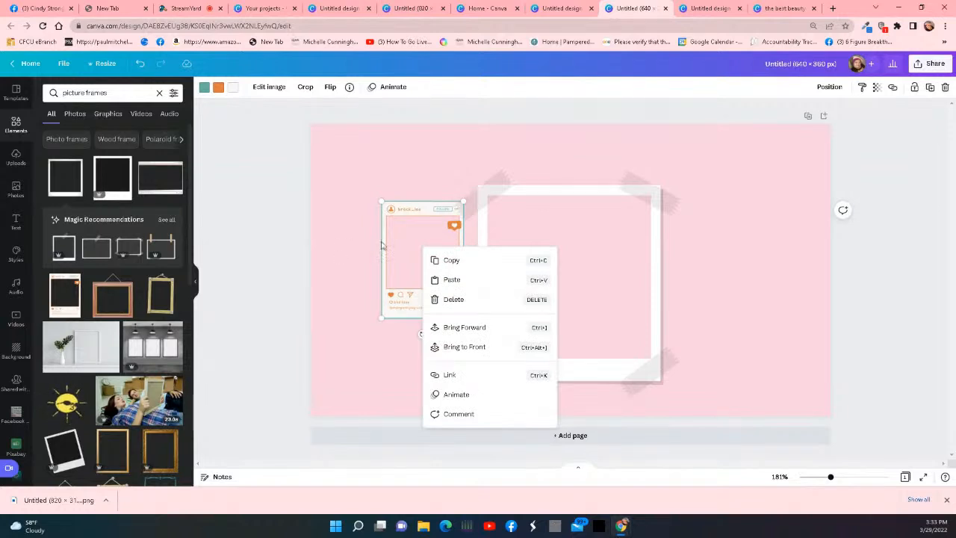
pyautogui.click(446, 300)
pyautogui.moveTo(560, 269); pyautogui.dragTo(450, 229)
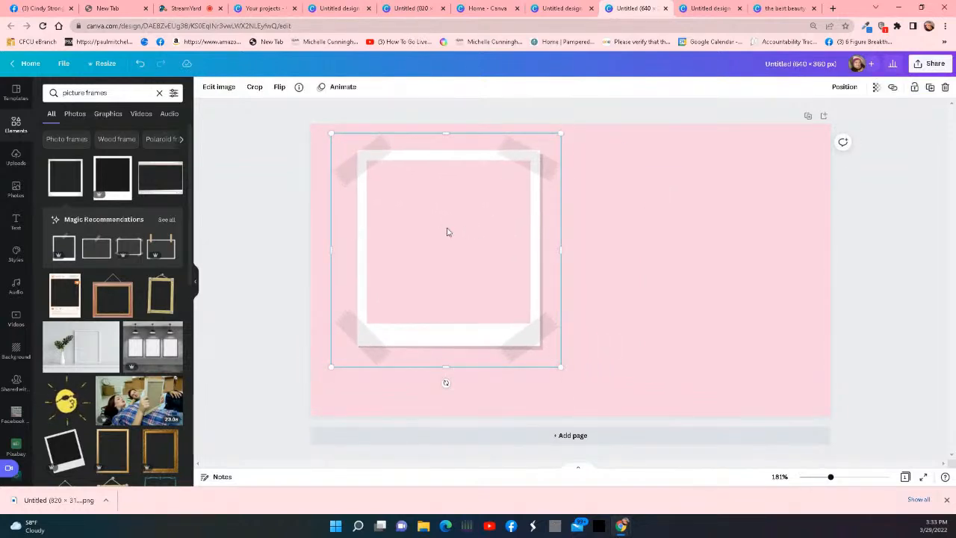
pyautogui.moveTo(560, 365); pyautogui.dragTo(493, 297)
pyautogui.moveTo(408, 228); pyautogui.dragTo(411, 233)
# Copy the polaroid frame and paste three more copies onto the page
pyautogui.rightClick(410, 234)
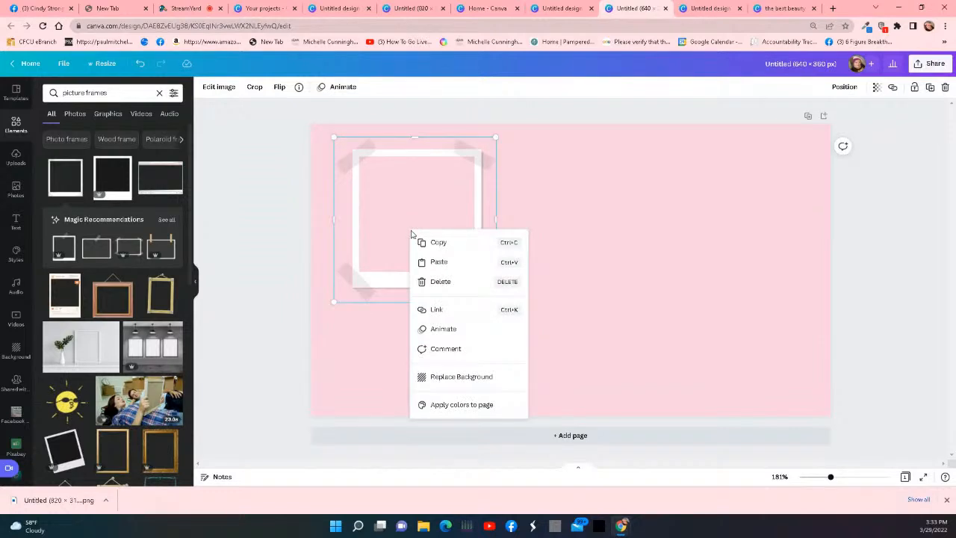
pyautogui.click(439, 243)
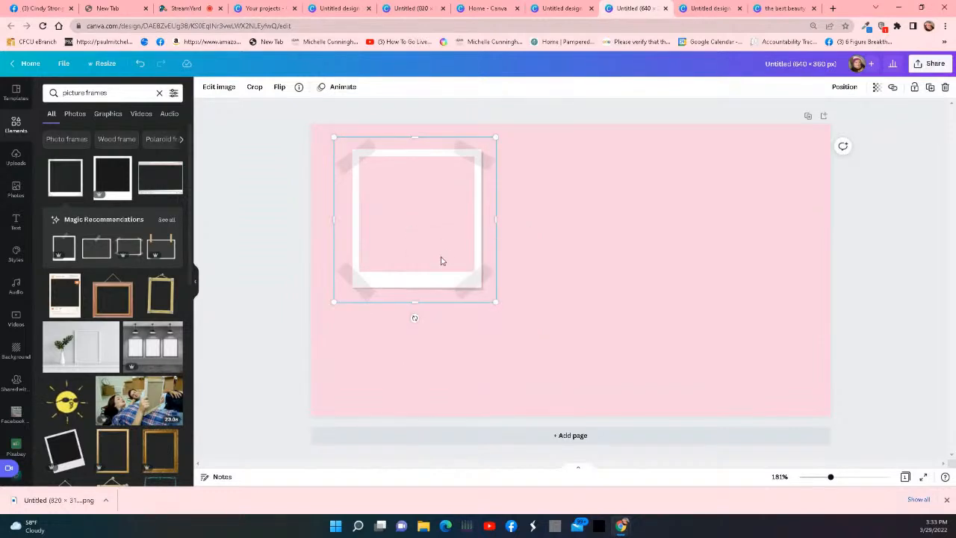
pyautogui.rightClick(441, 260)
pyautogui.click(451, 289)
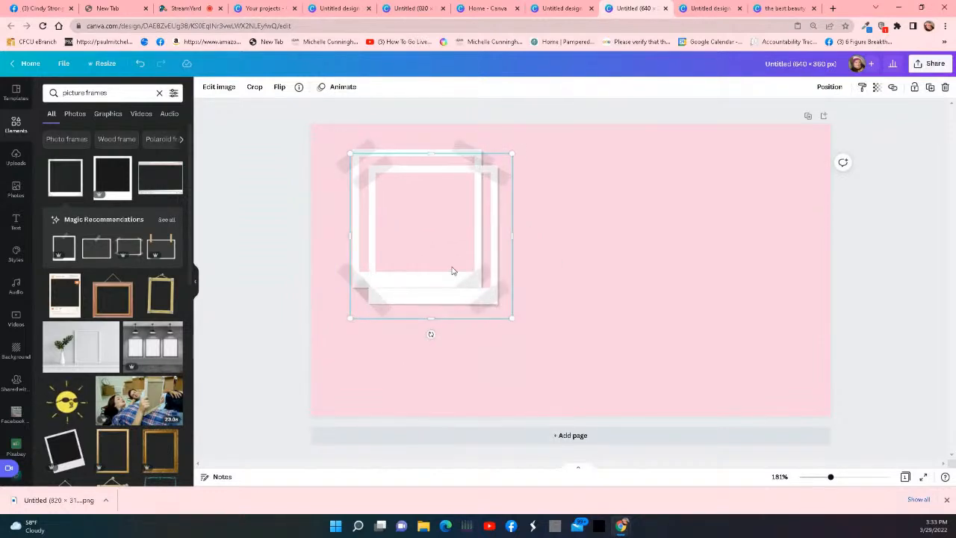
pyautogui.rightClick(452, 270)
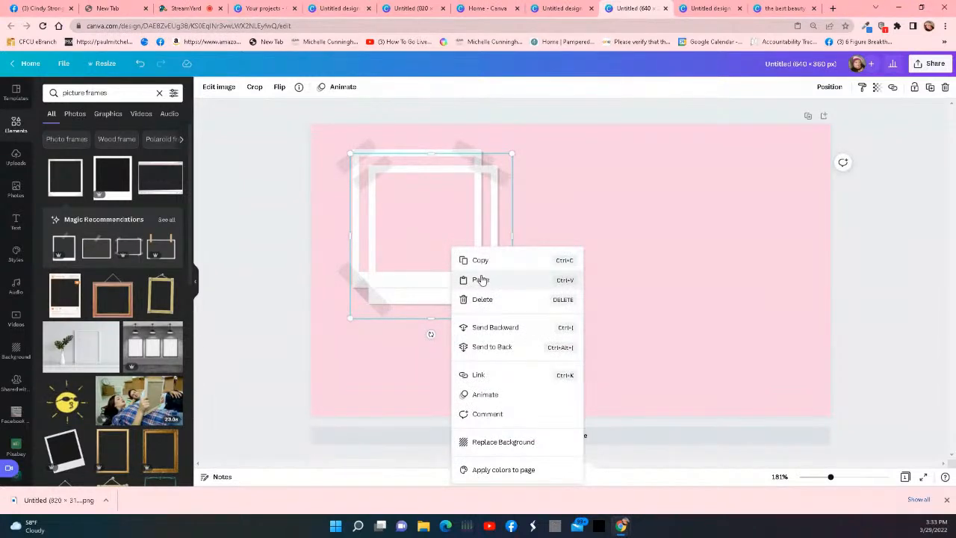
pyautogui.click(480, 279)
pyautogui.rightClick(460, 264)
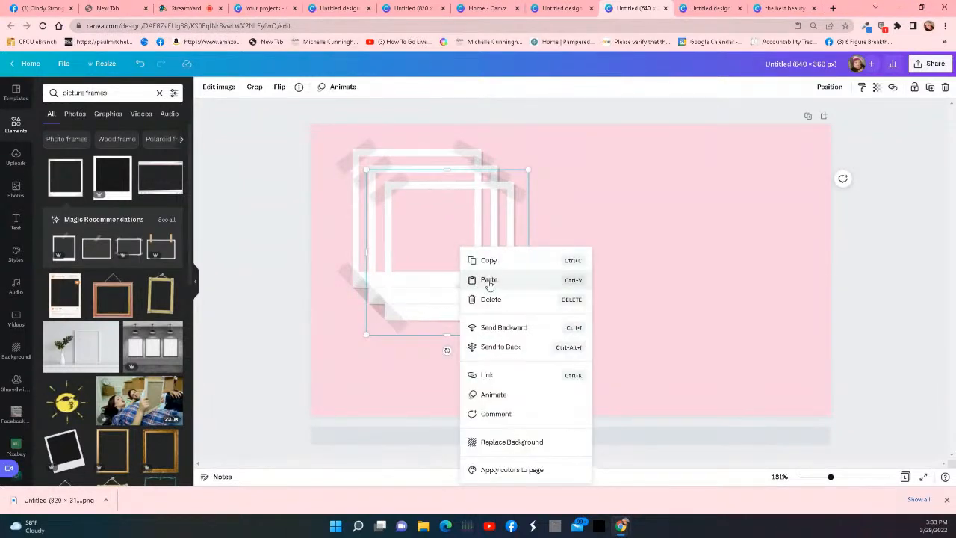
pyautogui.click(483, 280)
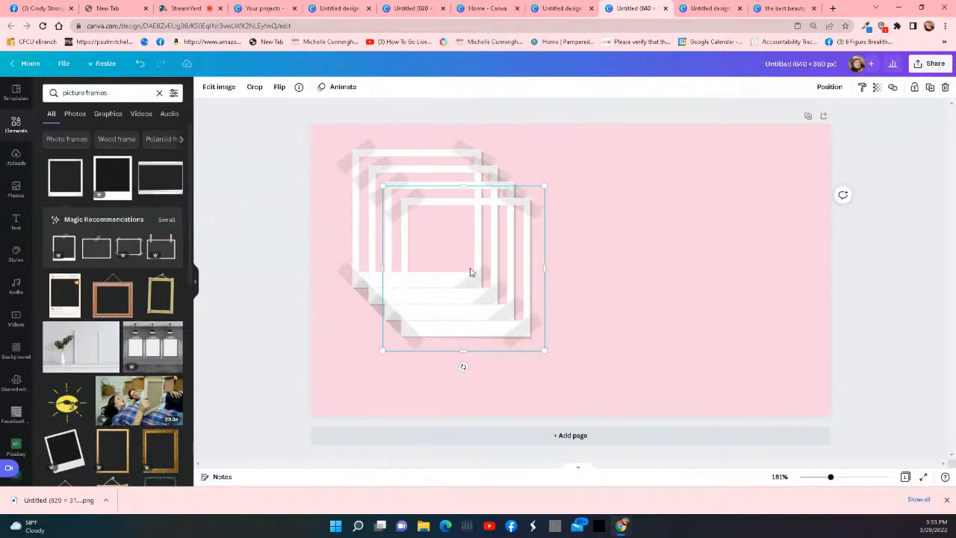
# Spread the polaroid copies out: one upper right, one lower left, one top centre
pyautogui.moveTo(456, 258); pyautogui.dragTo(585, 220)
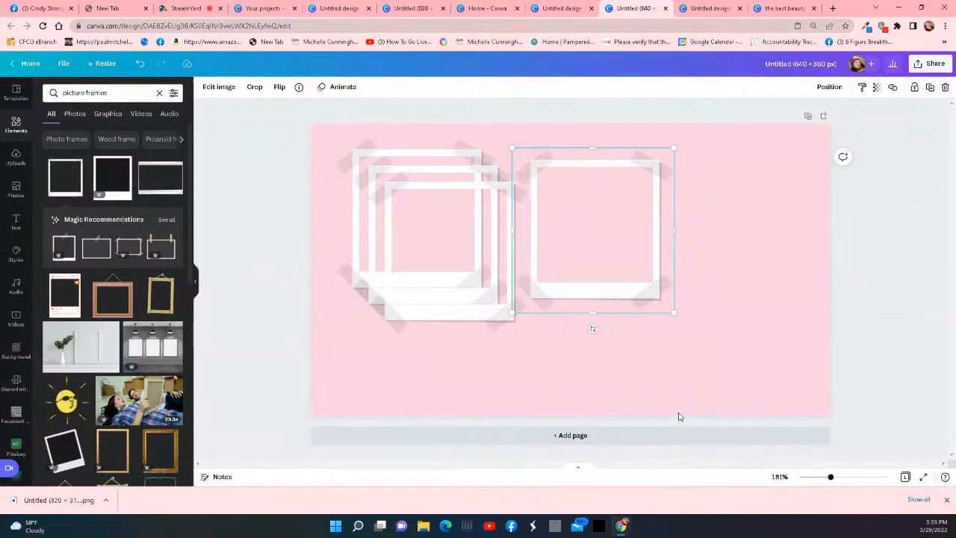
pyautogui.moveTo(405, 273); pyautogui.dragTo(385, 308)
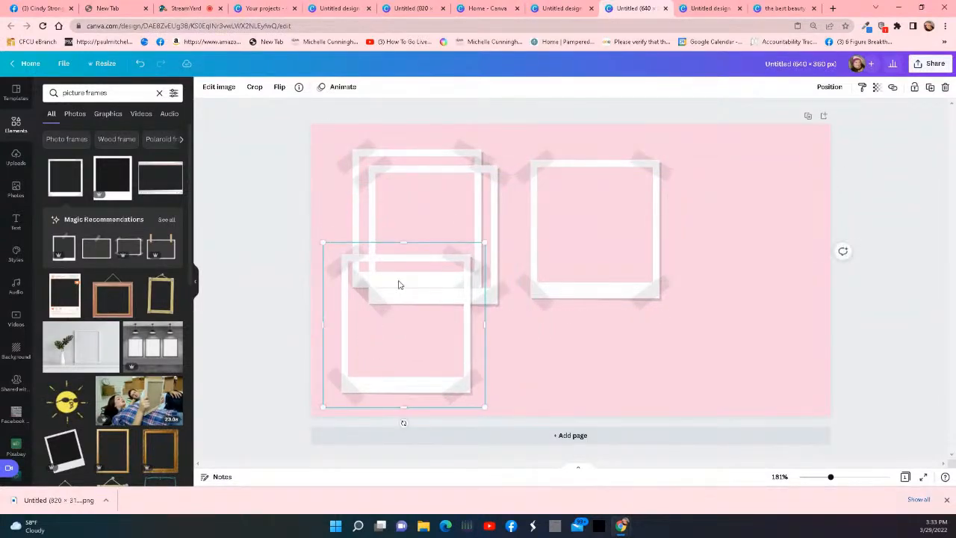
pyautogui.moveTo(438, 199); pyautogui.dragTo(455, 192)
pyautogui.moveTo(615, 233); pyautogui.dragTo(747, 224)
pyautogui.moveTo(488, 215); pyautogui.dragTo(610, 202)
pyautogui.moveTo(736, 265); pyautogui.dragTo(762, 348)
pyautogui.moveTo(568, 239); pyautogui.dragTo(590, 231)
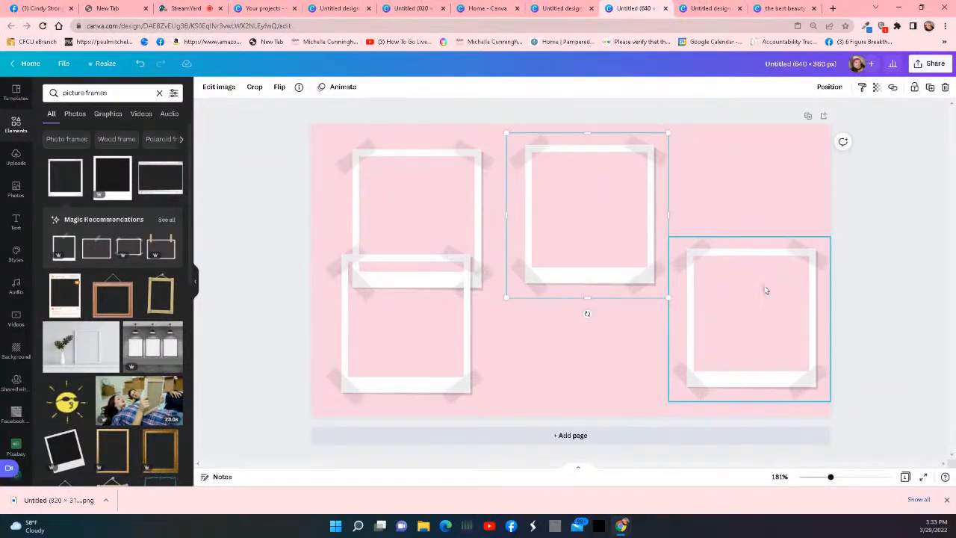
pyautogui.moveTo(762, 291); pyautogui.dragTo(749, 269)
# Fine-tune the left-hand polaroids' positions and tilt the lower-left one
pyautogui.click(394, 329)
pyautogui.moveTo(395, 328); pyautogui.dragTo(412, 344)
pyautogui.click(414, 231)
pyautogui.moveTo(414, 231); pyautogui.dragTo(396, 217)
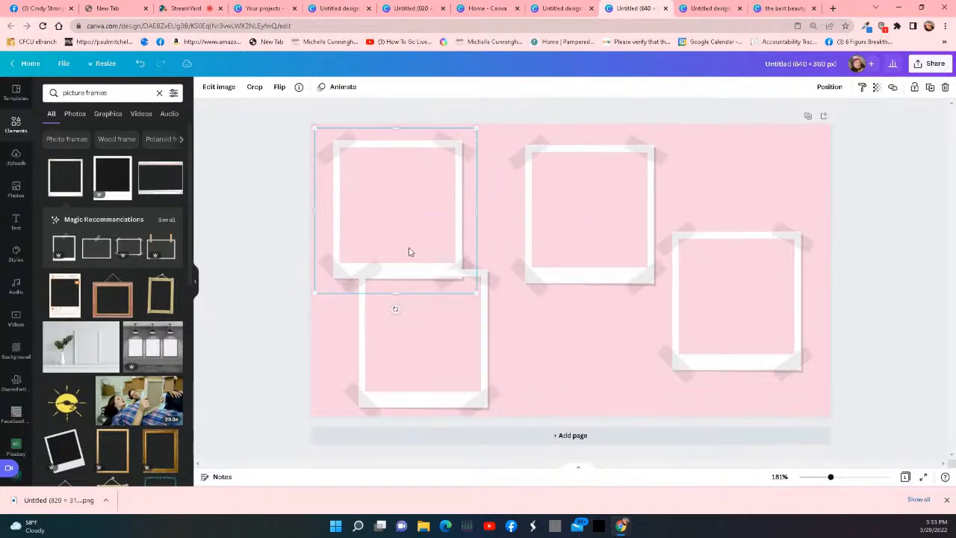
pyautogui.moveTo(479, 381); pyautogui.dragTo(490, 369)
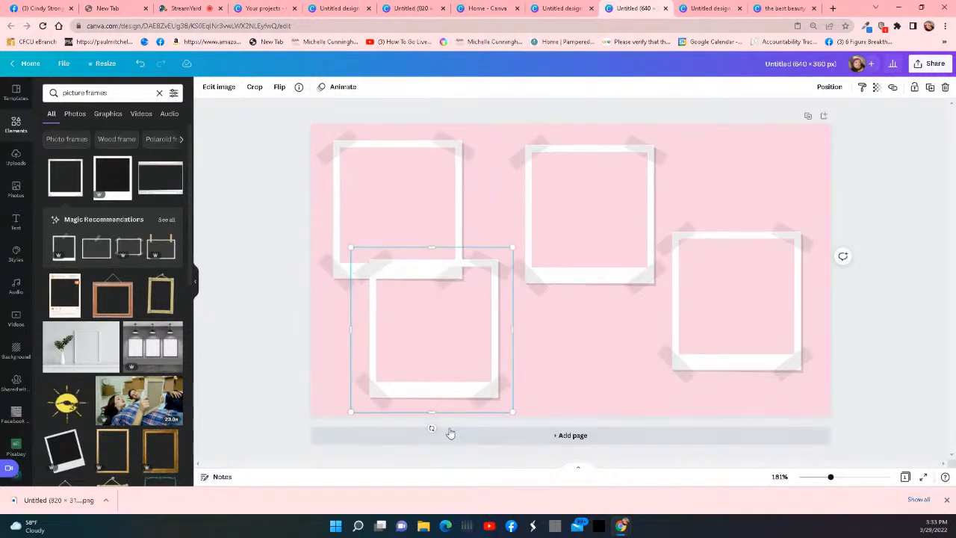
pyautogui.moveTo(432, 427); pyautogui.dragTo(451, 423)
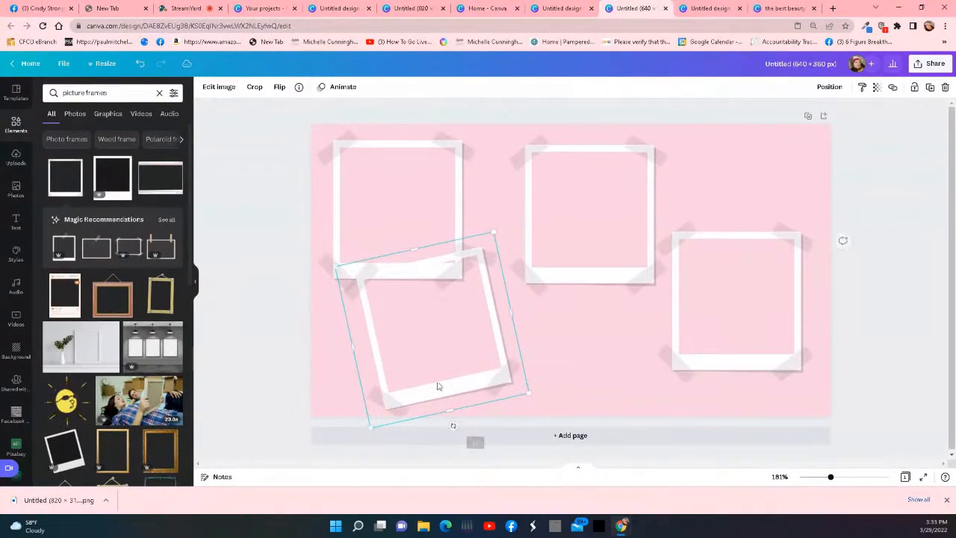
# Tilt the upper-left, middle and right polaroids slightly with their rotate handles
pyautogui.click(407, 211)
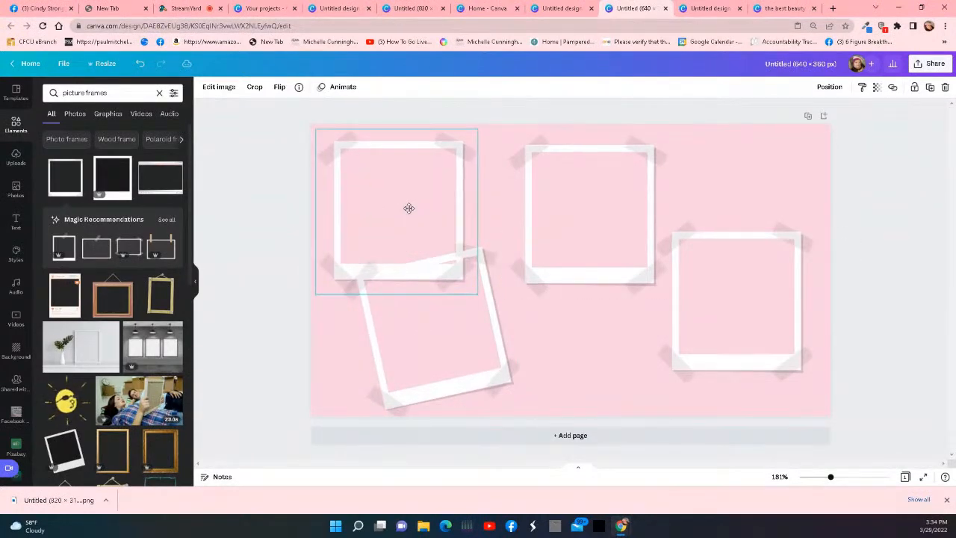
pyautogui.moveTo(397, 308)
pyautogui.mouseDown()
pyautogui.moveTo(399, 331)
pyautogui.moveTo(383, 309)
pyautogui.mouseUp()
pyautogui.click(575, 269)
pyautogui.moveTo(587, 314); pyautogui.dragTo(606, 309)
pyautogui.click(724, 337)
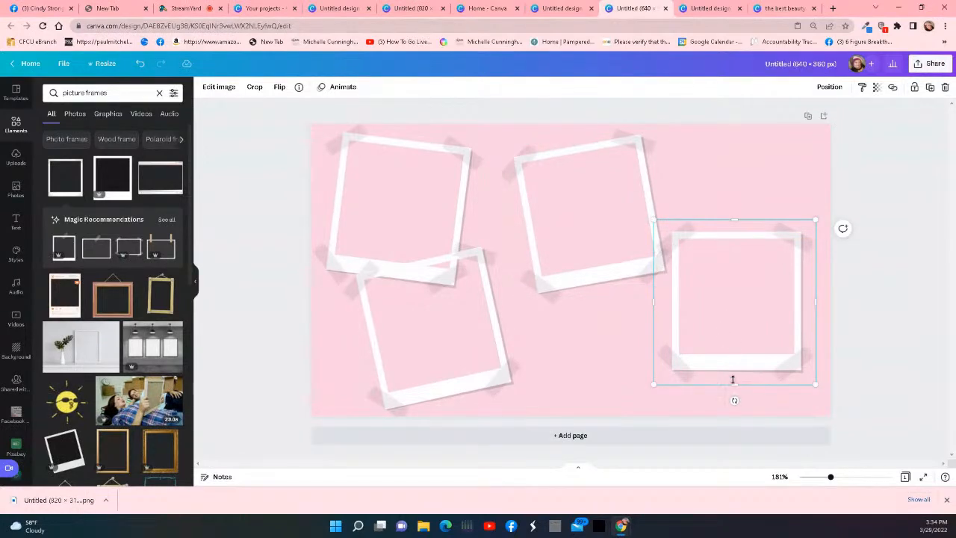
pyautogui.moveTo(736, 400); pyautogui.dragTo(720, 399)
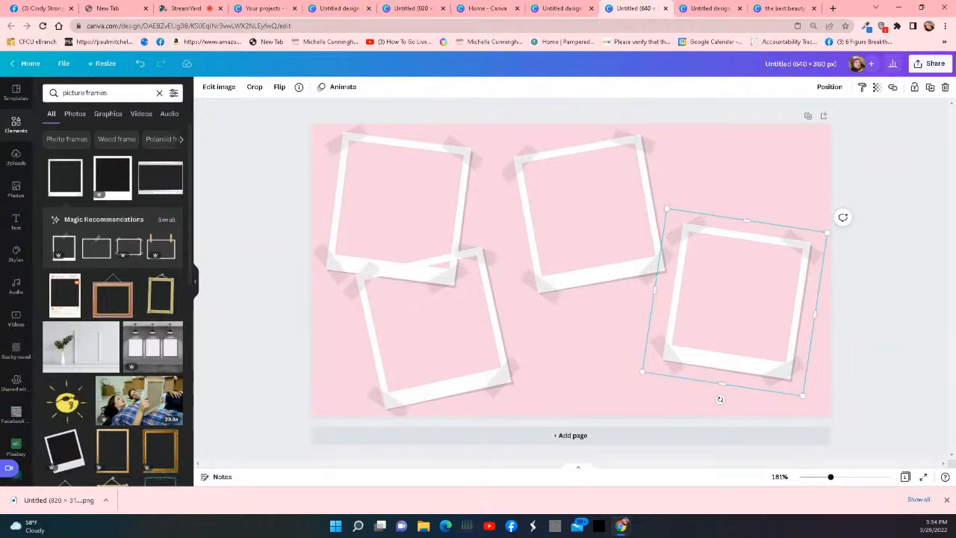
# Move the bottom-left polaroid toward the left edge and nudge the right one up
pyautogui.click(416, 356)
pyautogui.moveTo(416, 356); pyautogui.dragTo(386, 359)
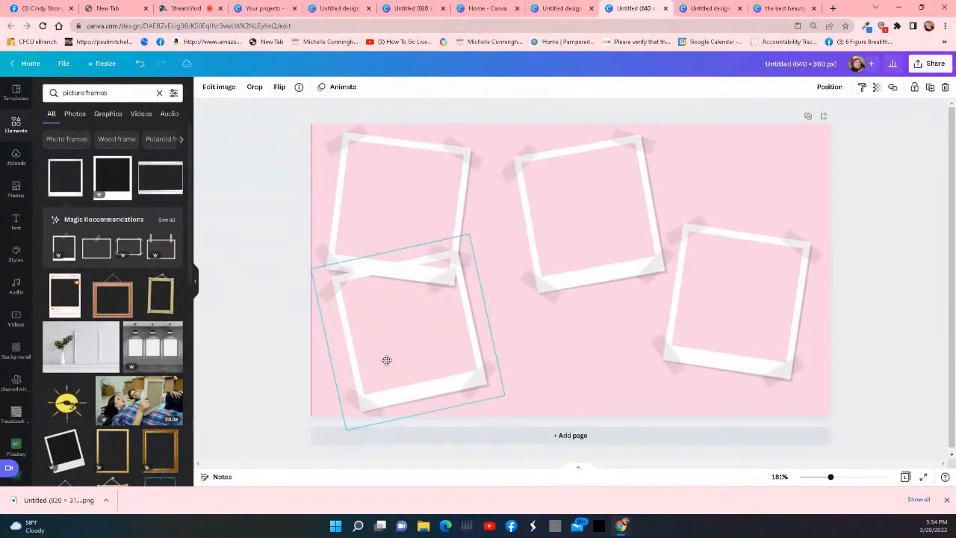
pyautogui.click(565, 237)
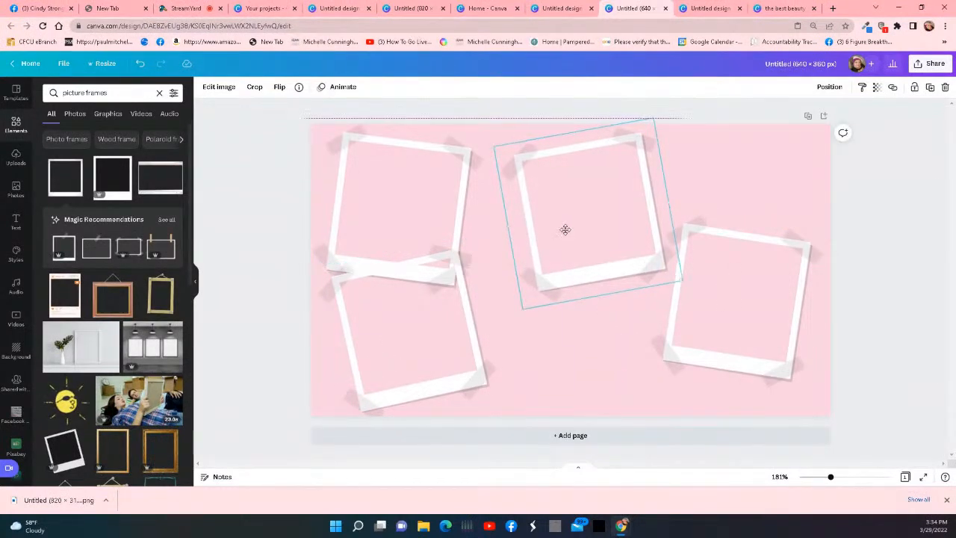
pyautogui.click(717, 288)
pyautogui.moveTo(722, 291); pyautogui.dragTo(719, 283)
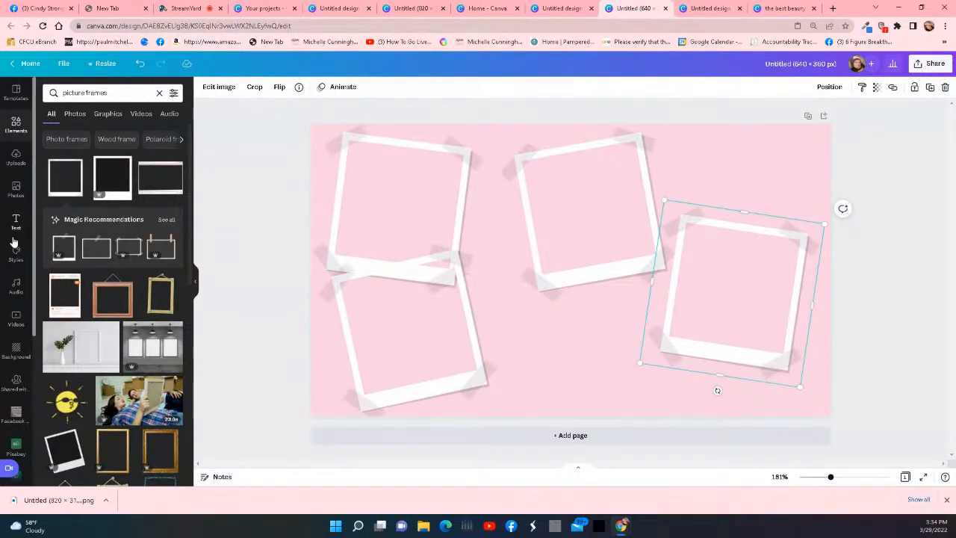
# Drop the curly-haired woman stock photo into the top-left frame, then undo it
pyautogui.click(15, 189)
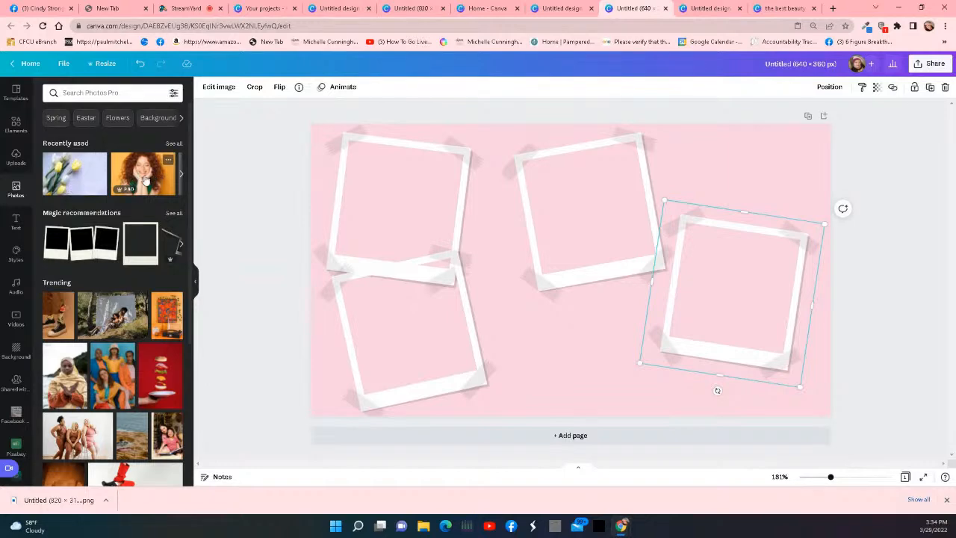
pyautogui.moveTo(144, 179); pyautogui.dragTo(346, 192)
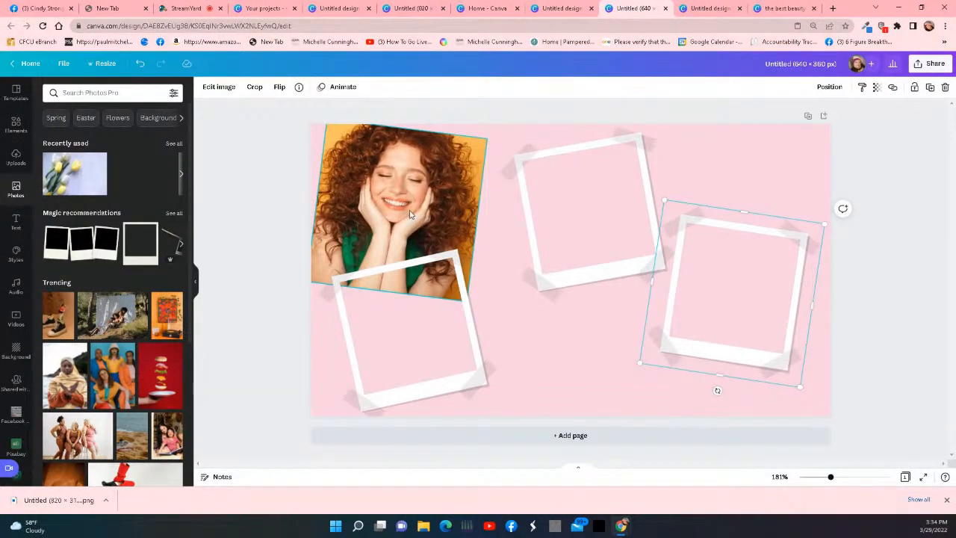
pyautogui.click(433, 193)
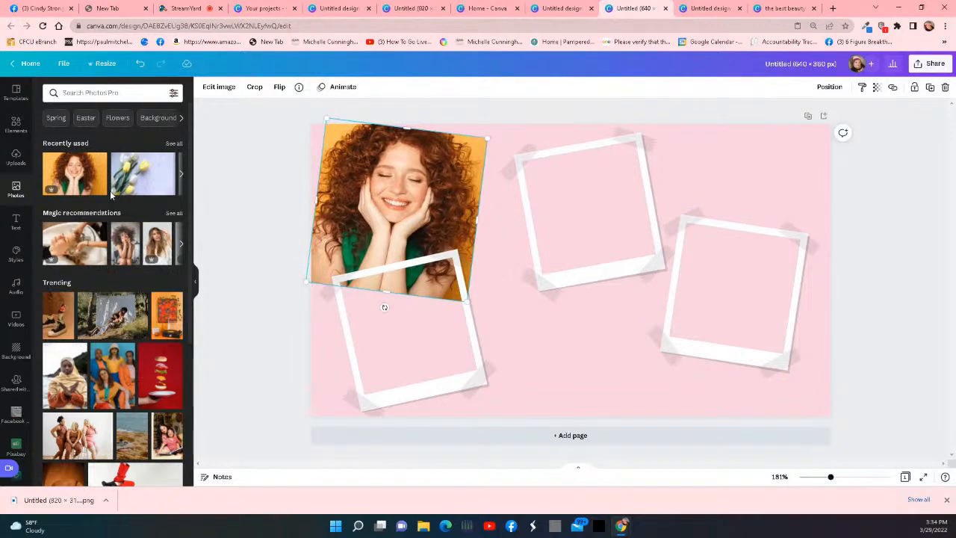
pyautogui.click(141, 66)
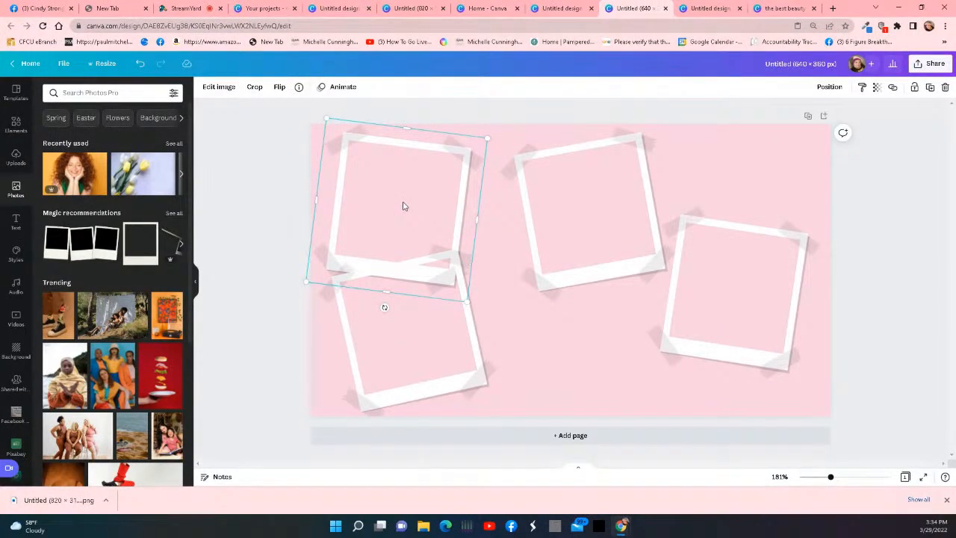
# Select the top polaroid frames and bring back the picture frame element results
pyautogui.click(634, 262)
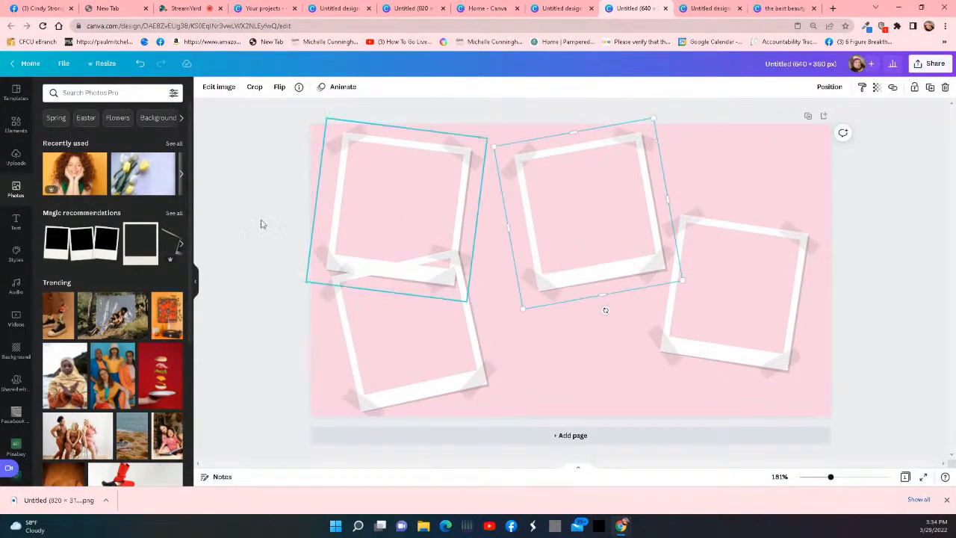
pyautogui.click(441, 216)
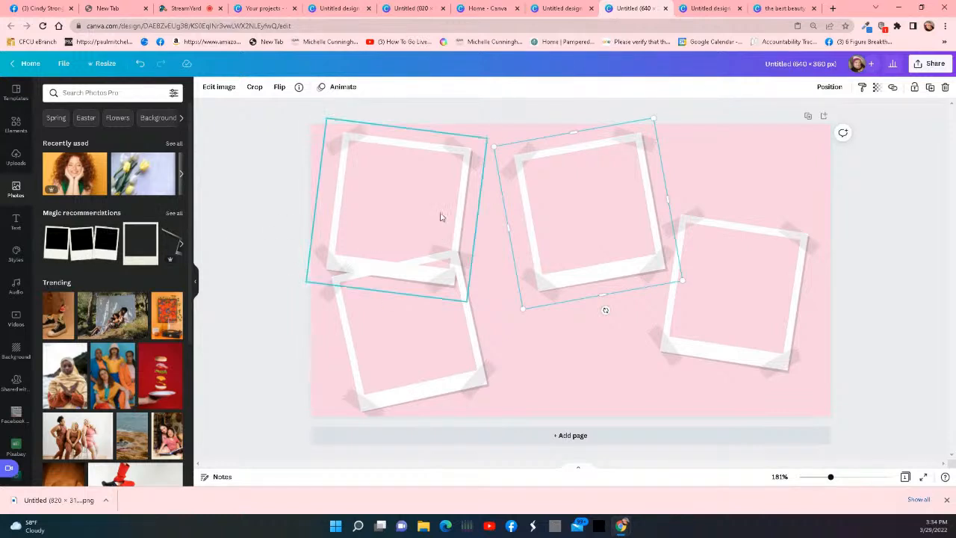
pyautogui.click(17, 125)
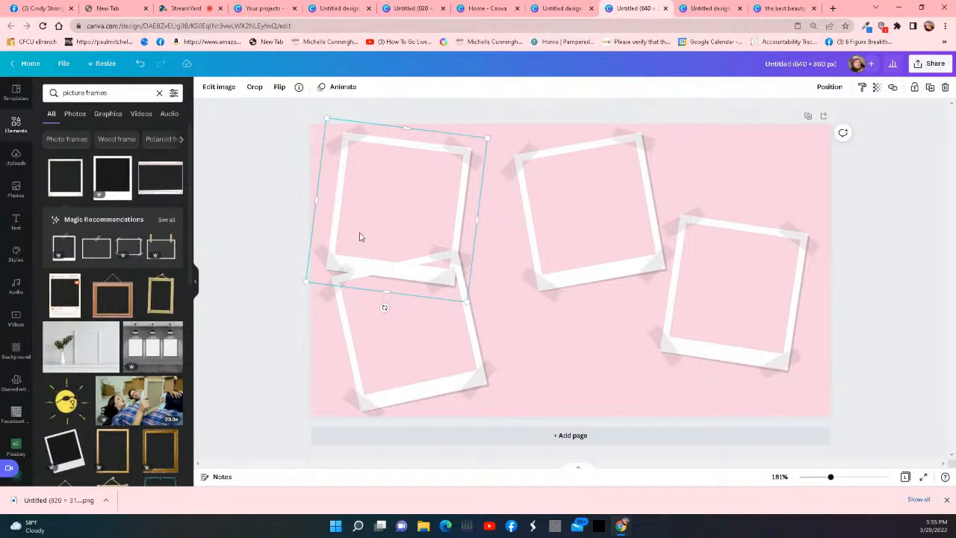
# Search Elements for 'Polaroid frame' and delete the top-left taped polaroid
pyautogui.click(166, 142)
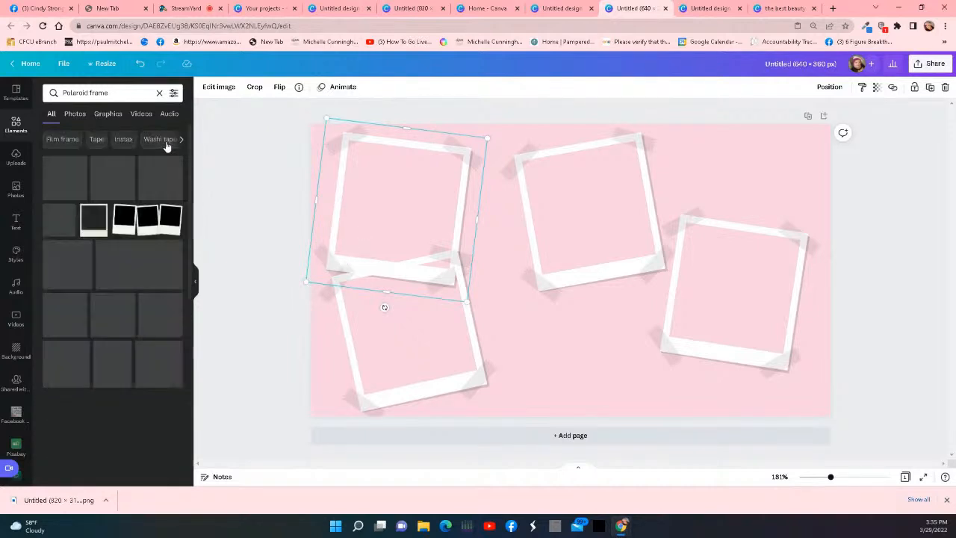
pyautogui.moveTo(66, 189)
pyautogui.mouseDown()
pyautogui.moveTo(301, 185)
pyautogui.moveTo(381, 205)
pyautogui.moveTo(57, 201)
pyautogui.mouseUp()
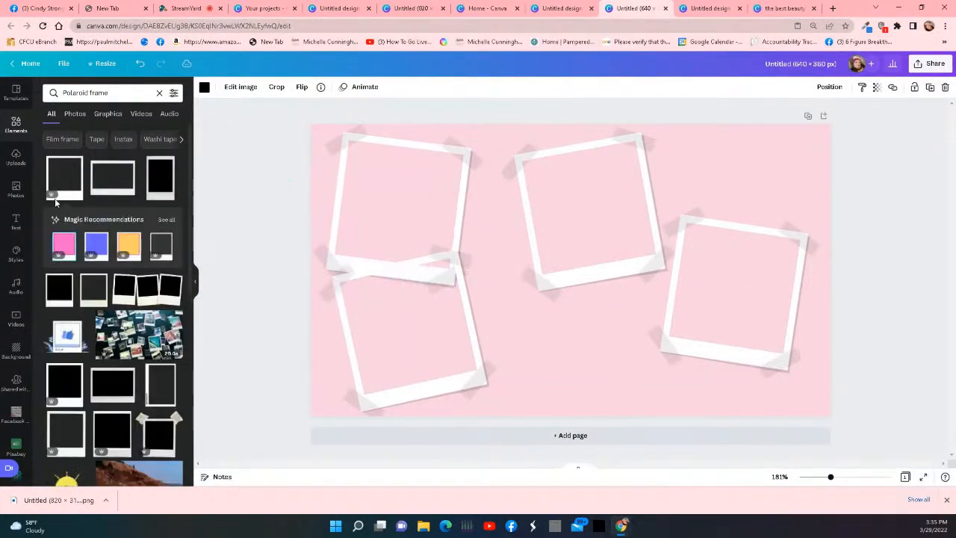
pyautogui.click(437, 207)
pyautogui.rightClick(436, 204)
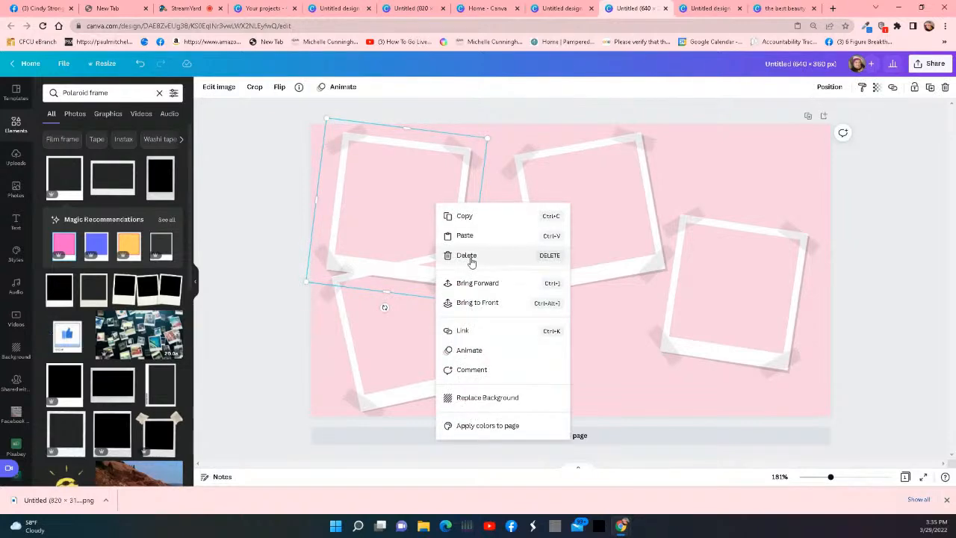
pyautogui.click(472, 258)
# Delete the lower-left, upper and right polaroid frames from the page
pyautogui.rightClick(435, 286)
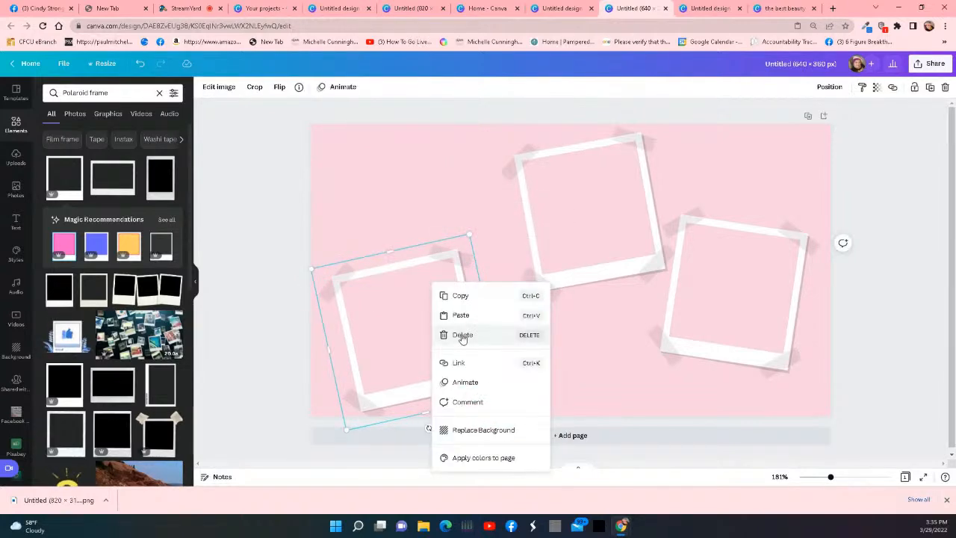
pyautogui.click(457, 335)
pyautogui.click(551, 248)
pyautogui.rightClick(556, 248)
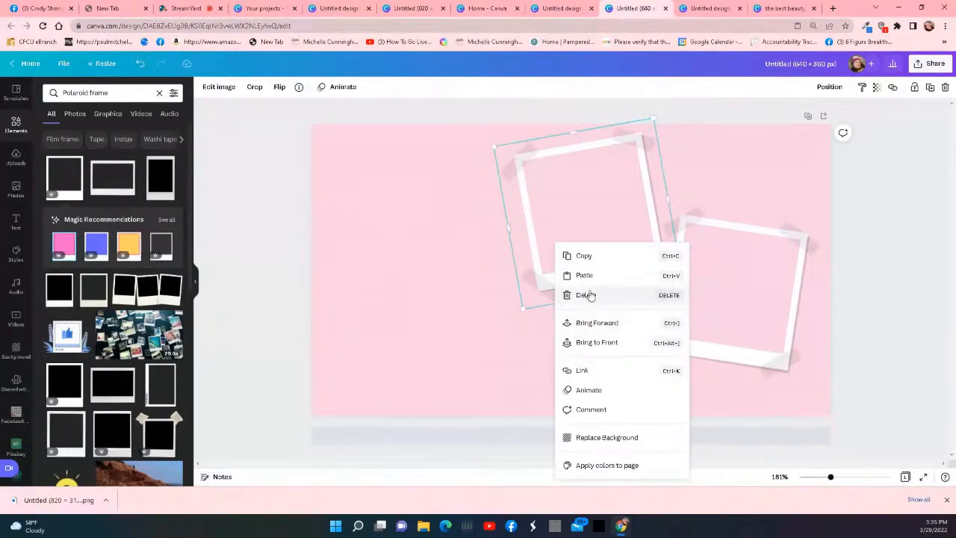
pyautogui.click(587, 296)
pyautogui.click(712, 301)
pyautogui.rightClick(712, 301)
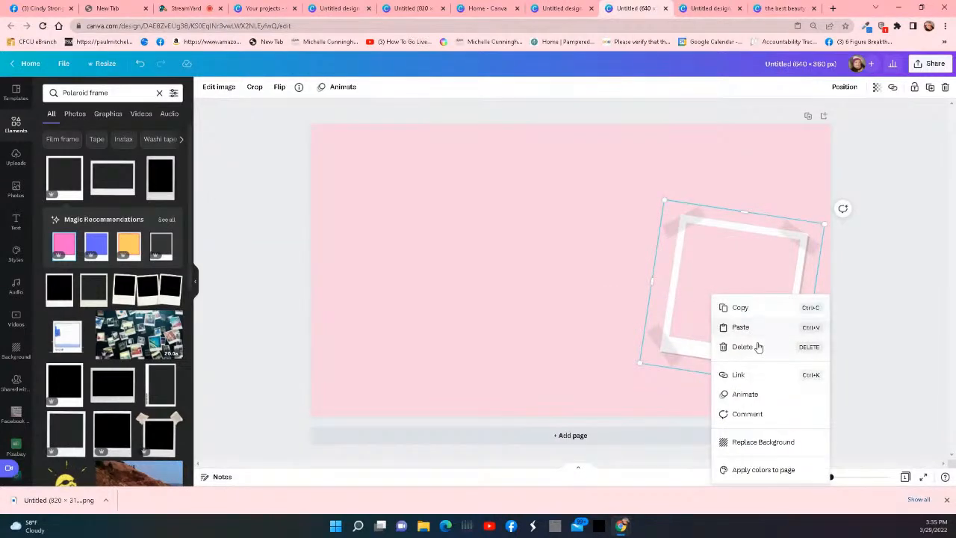
pyautogui.click(742, 347)
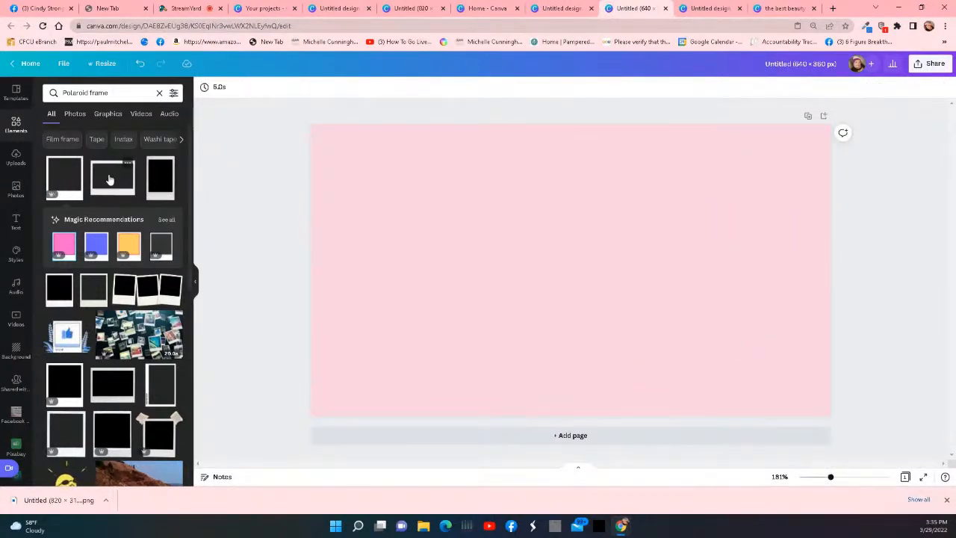
pyautogui.moveTo(63, 183); pyautogui.dragTo(388, 184)
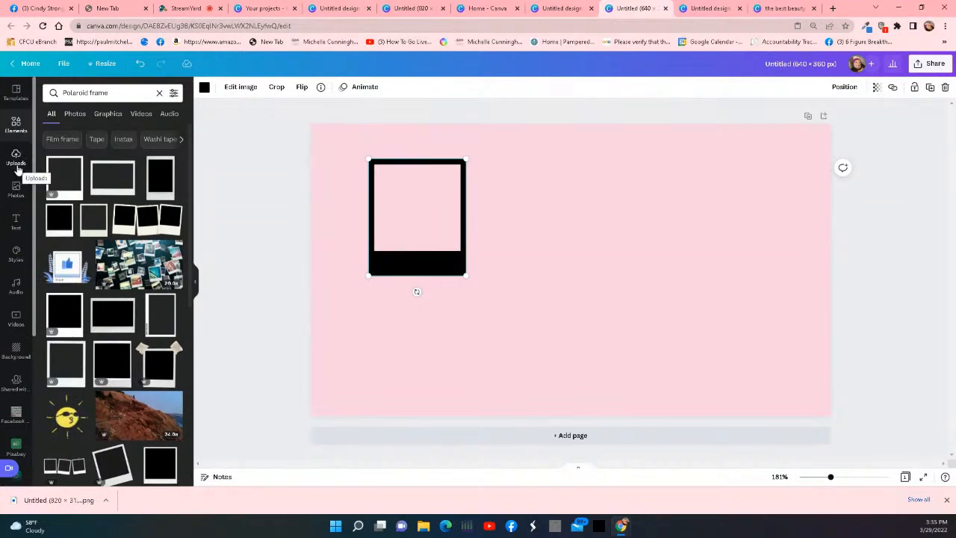
pyautogui.click(16, 190)
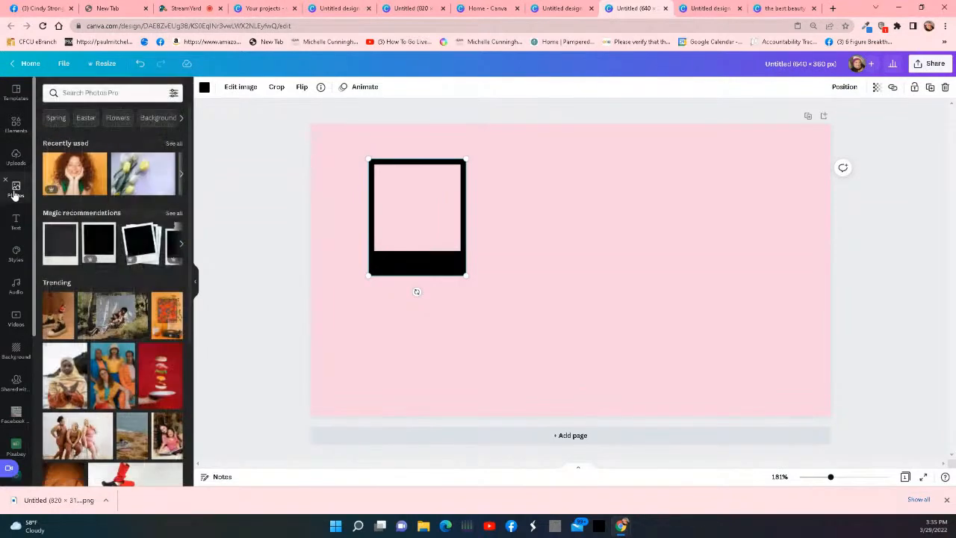
pyautogui.moveTo(49, 174); pyautogui.dragTo(114, 175)
pyautogui.moveTo(379, 223); pyautogui.dragTo(84, 240)
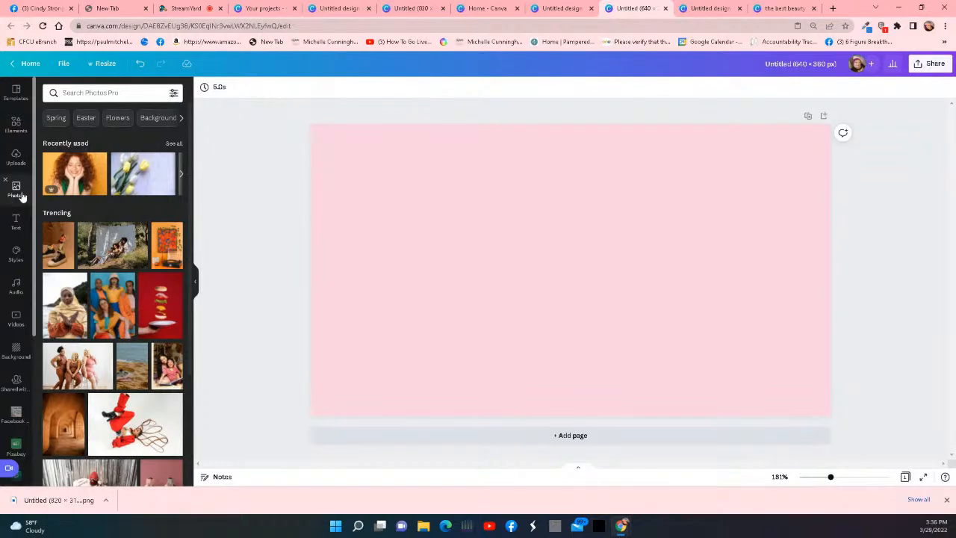
pyautogui.click(15, 123)
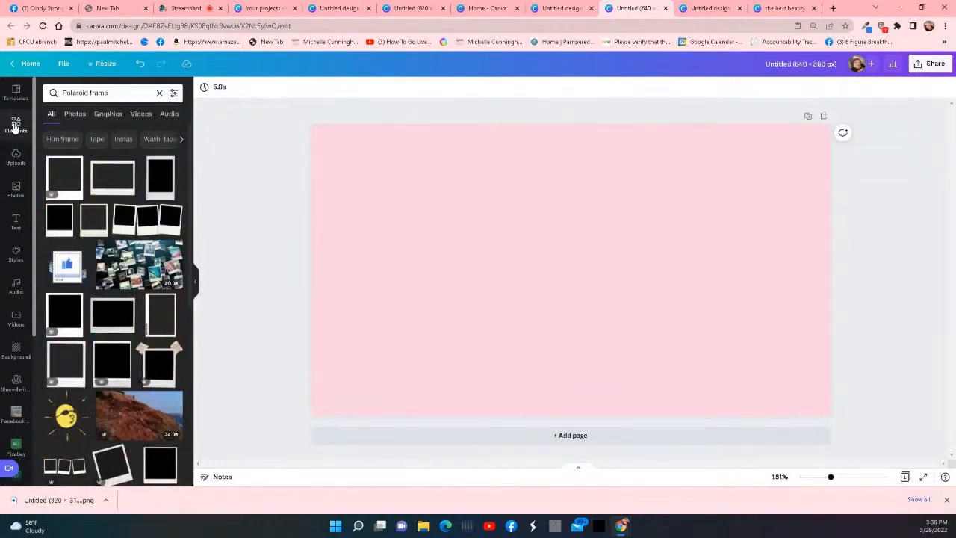
pyautogui.scroll(-4, 144, 303)
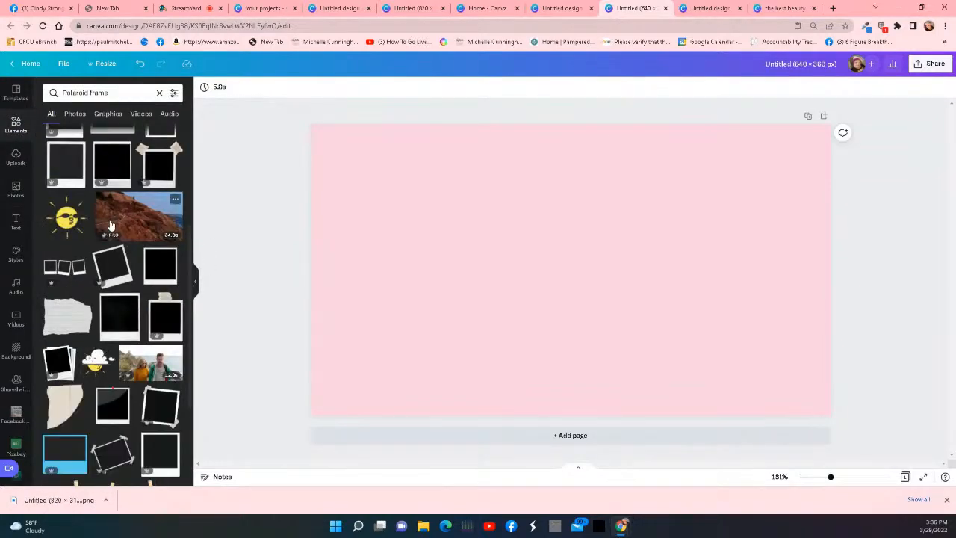
pyautogui.moveTo(71, 170); pyautogui.dragTo(420, 190)
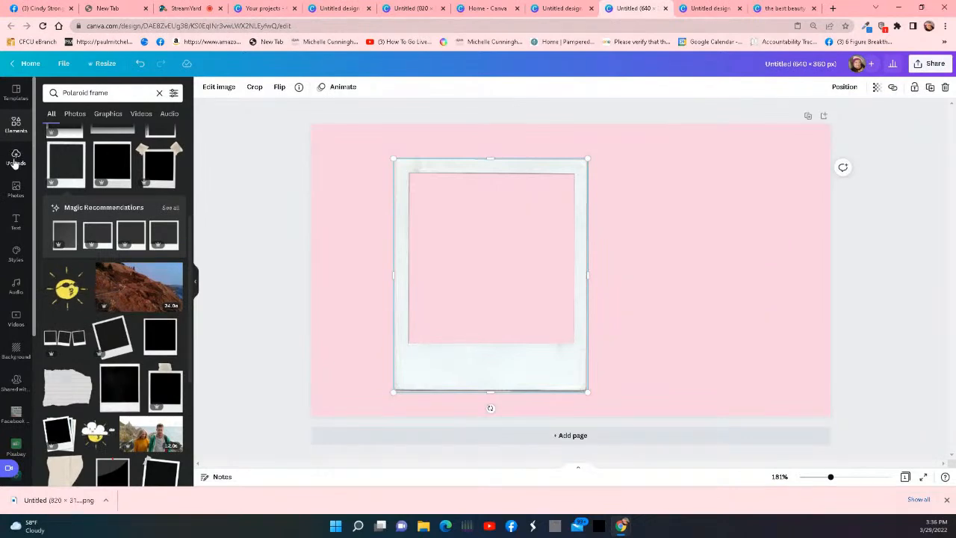
pyautogui.click(17, 93)
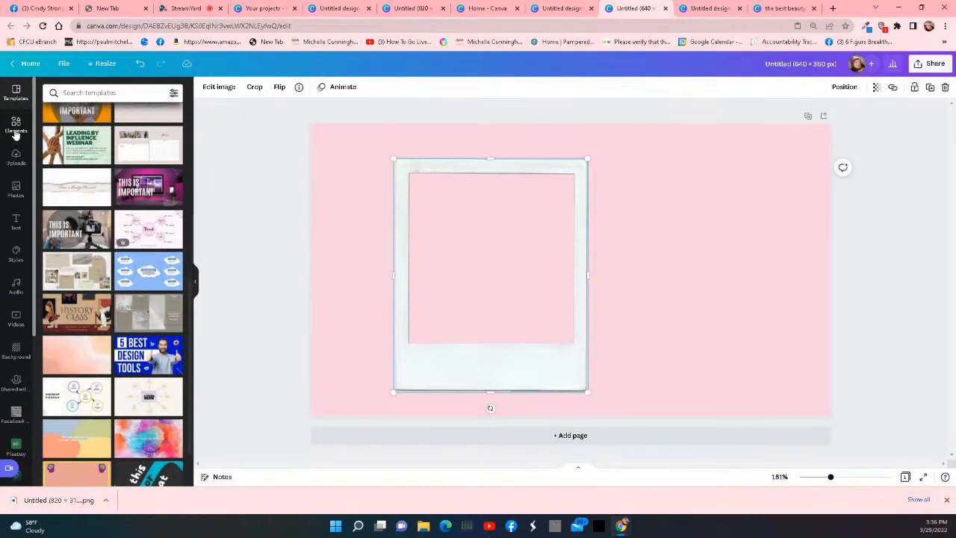
pyautogui.click(16, 129)
pyautogui.click(15, 157)
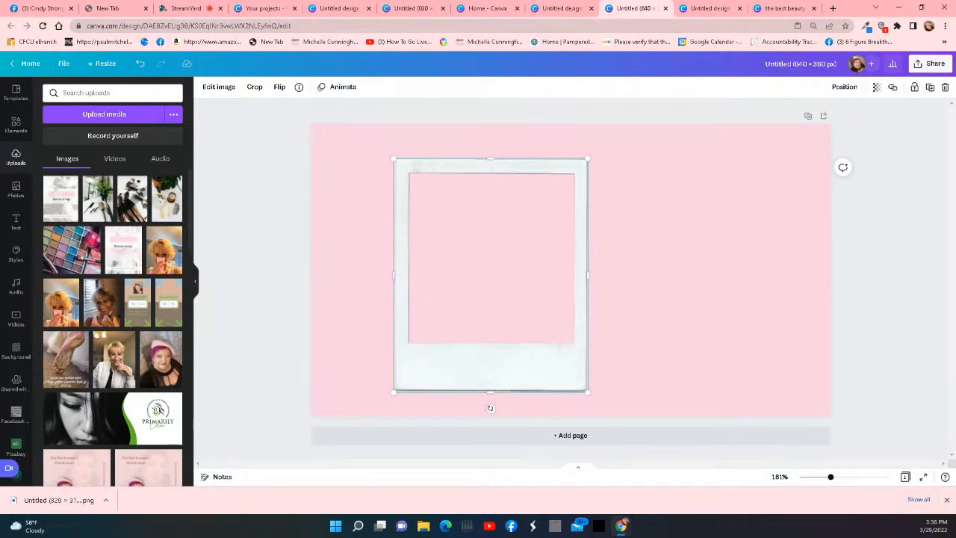
pyautogui.moveTo(149, 371); pyautogui.dragTo(366, 255)
pyautogui.moveTo(410, 241); pyautogui.dragTo(186, 247)
pyautogui.moveTo(394, 156)
pyautogui.mouseDown()
pyautogui.moveTo(387, 160)
pyautogui.moveTo(393, 158)
pyautogui.mouseUp()
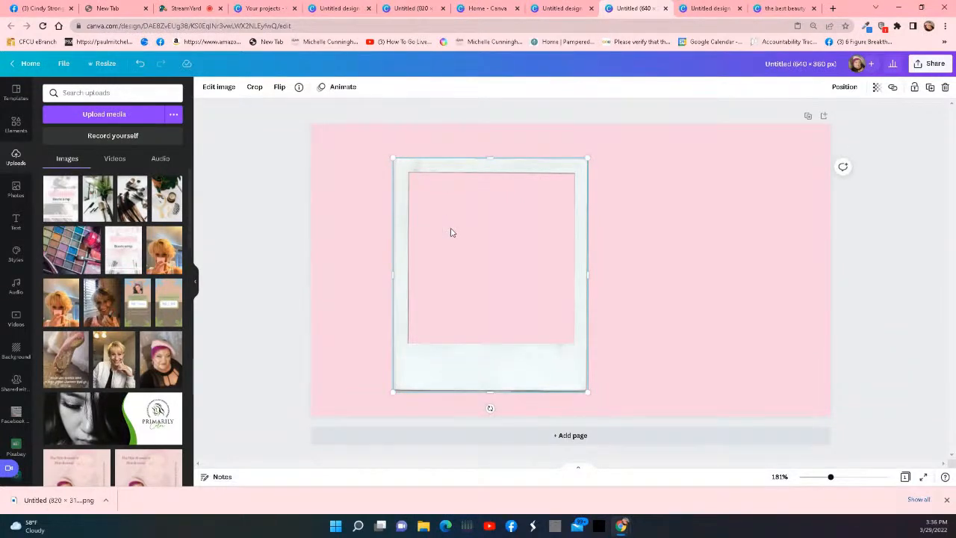
pyautogui.click(15, 125)
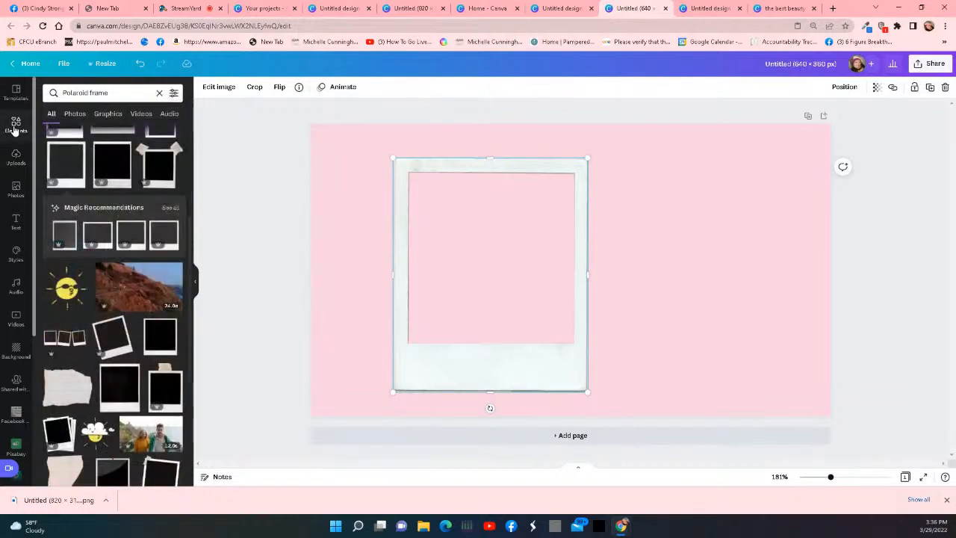
pyautogui.rightClick(428, 261)
pyautogui.click(460, 312)
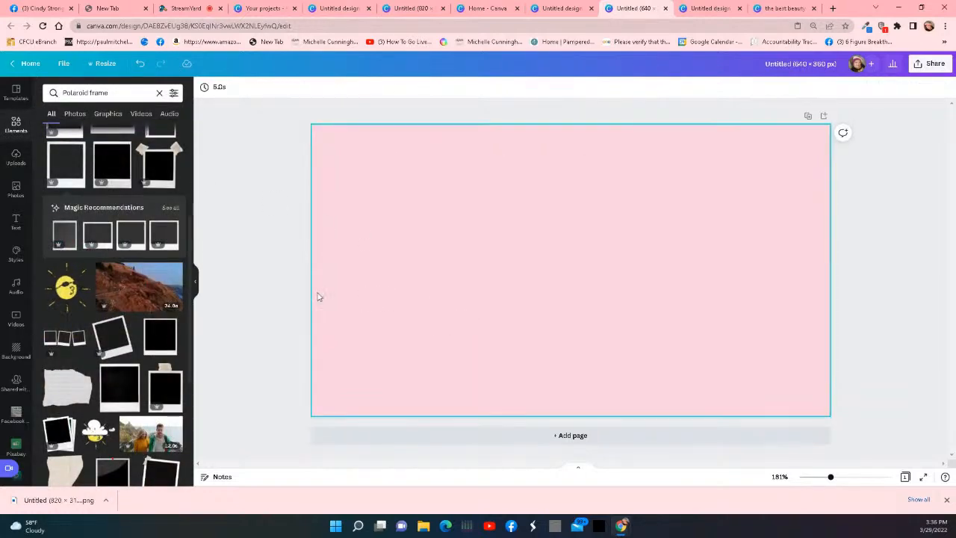
# Add the tilted taped polaroid frame and try dropping a recent stock photo into it
pyautogui.scroll(-2, 97, 254)
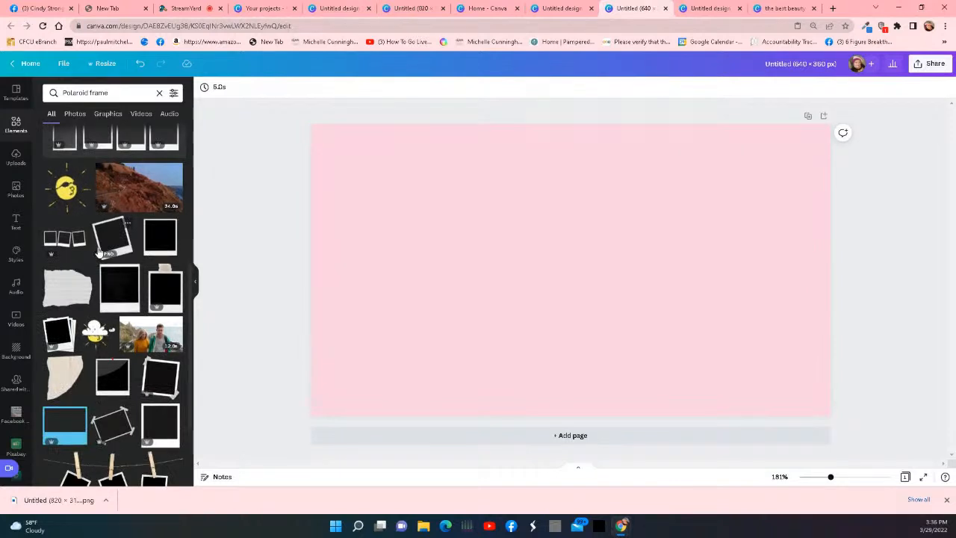
pyautogui.moveTo(125, 291); pyautogui.dragTo(122, 231)
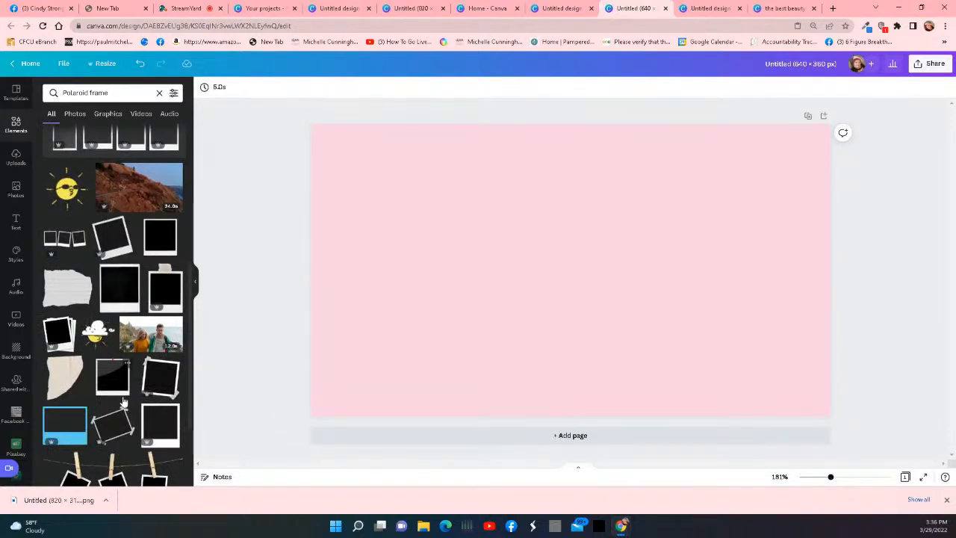
pyautogui.moveTo(154, 381); pyautogui.dragTo(418, 246)
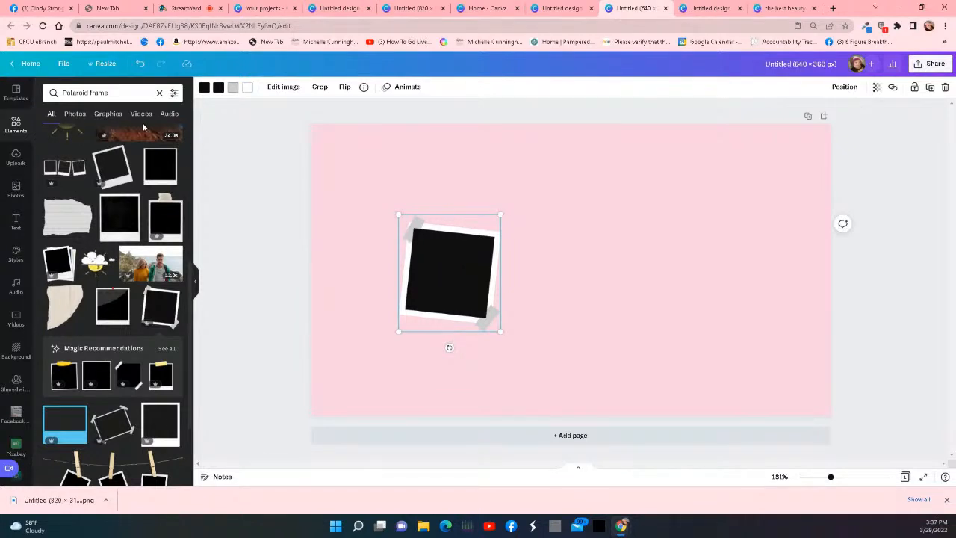
pyautogui.scroll(5, 135, 142)
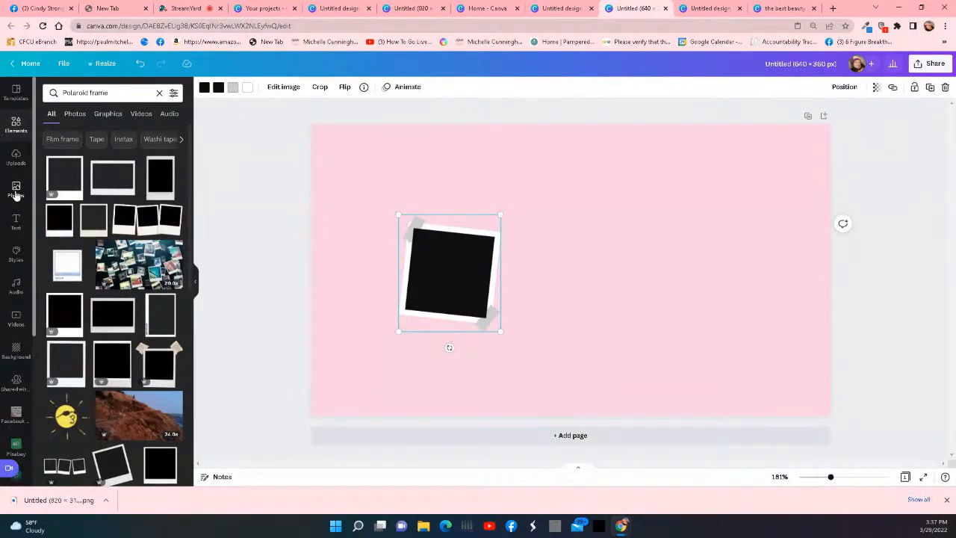
pyautogui.click(15, 193)
pyautogui.moveTo(79, 180); pyautogui.dragTo(449, 246)
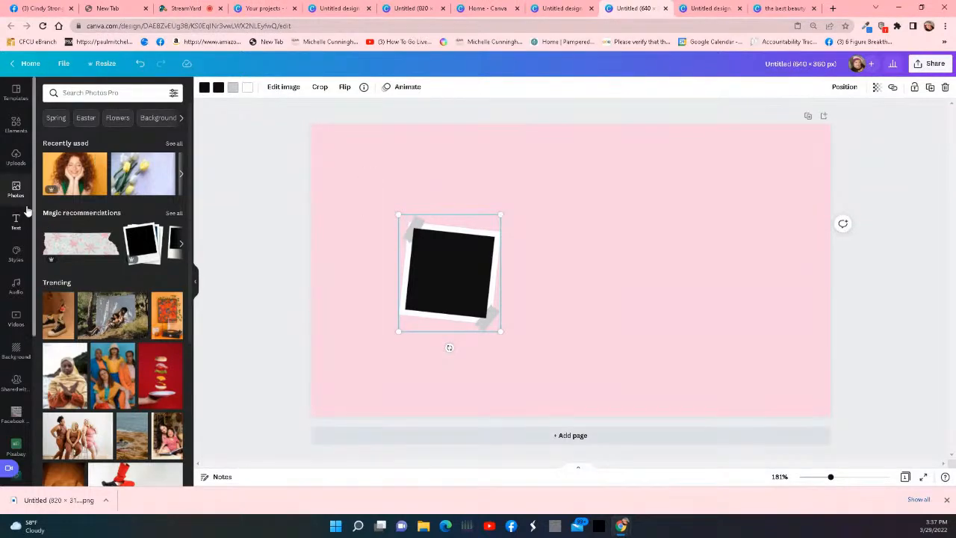
# Try the uploaded pink-haired woman photo in the frame, then delete the frame
pyautogui.click(16, 157)
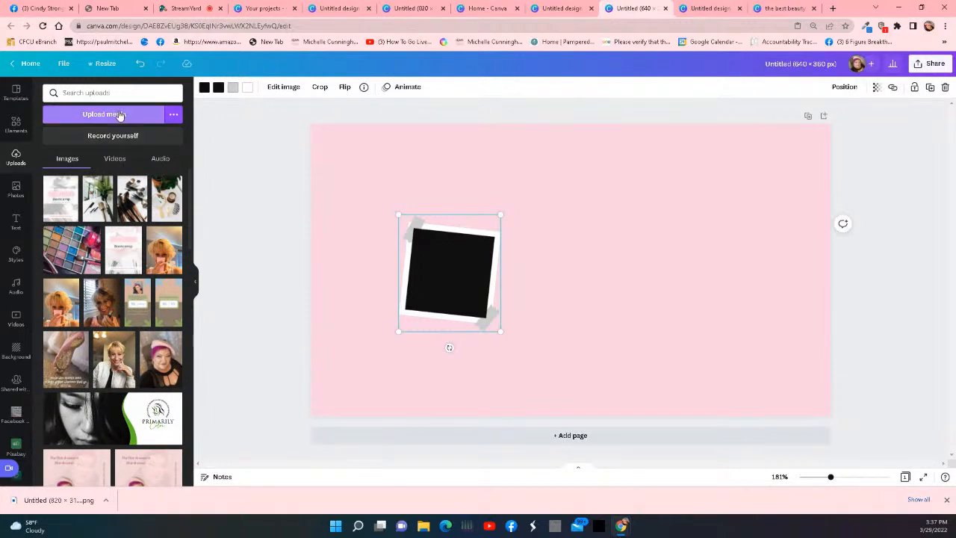
pyautogui.moveTo(171, 363); pyautogui.dragTo(144, 272)
pyautogui.click(446, 278)
pyautogui.moveTo(149, 343)
pyautogui.mouseDown()
pyautogui.moveTo(179, 347)
pyautogui.moveTo(357, 276)
pyautogui.moveTo(426, 229)
pyautogui.moveTo(368, 208)
pyautogui.moveTo(392, 204)
pyautogui.moveTo(413, 226)
pyautogui.moveTo(134, 334)
pyautogui.mouseUp()
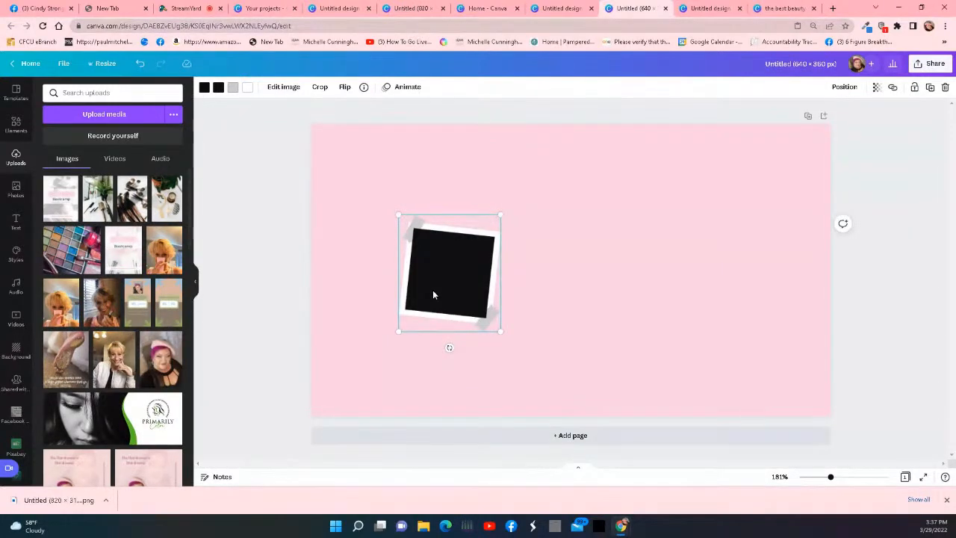
pyautogui.rightClick(432, 290)
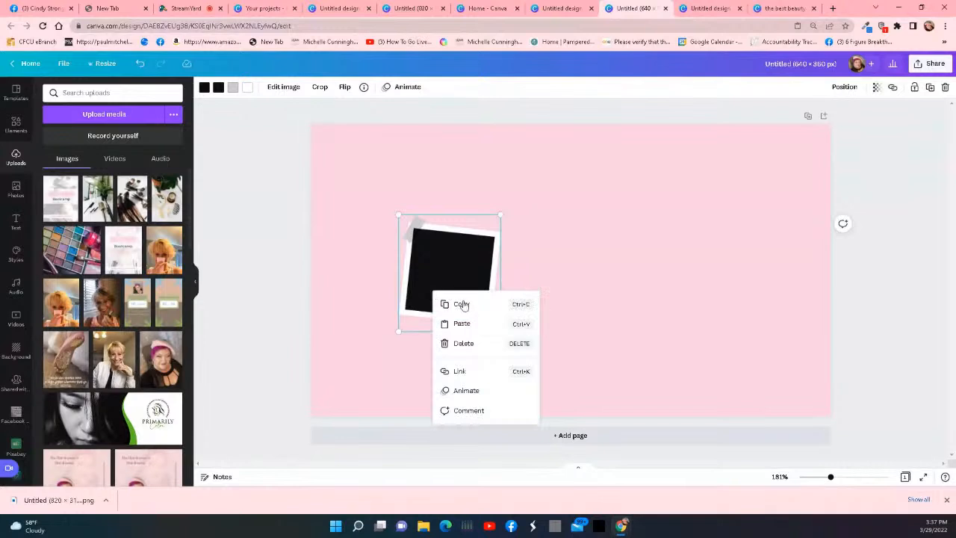
pyautogui.click(464, 344)
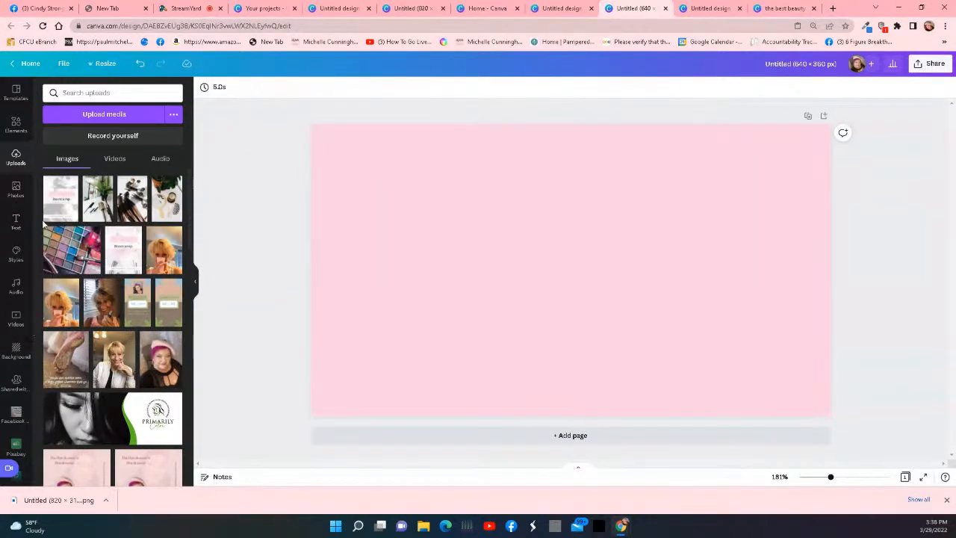
# Add the clothesline polaroid element from the Polaroid frame results and try cropping its image
pyautogui.click(15, 124)
pyautogui.scroll(-5, 102, 373)
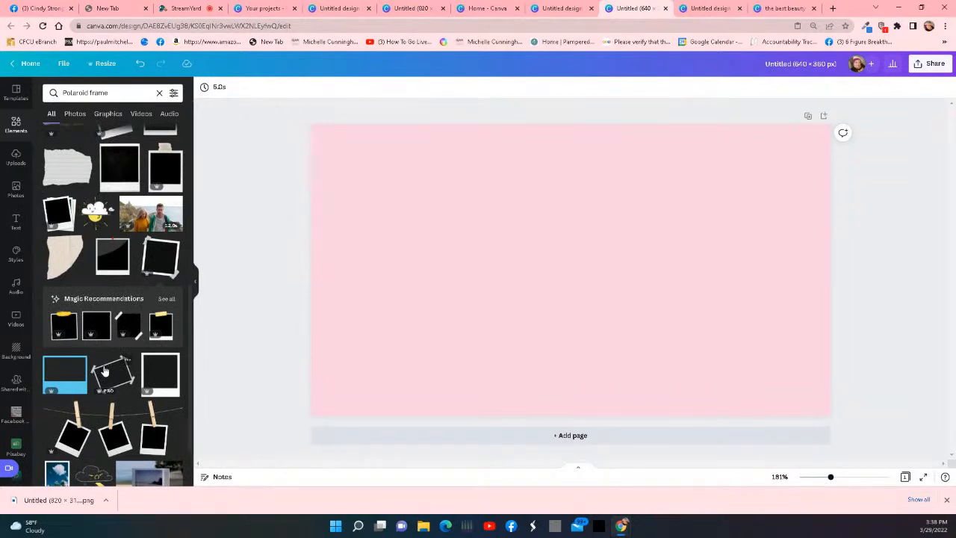
pyautogui.moveTo(111, 443); pyautogui.dragTo(411, 216)
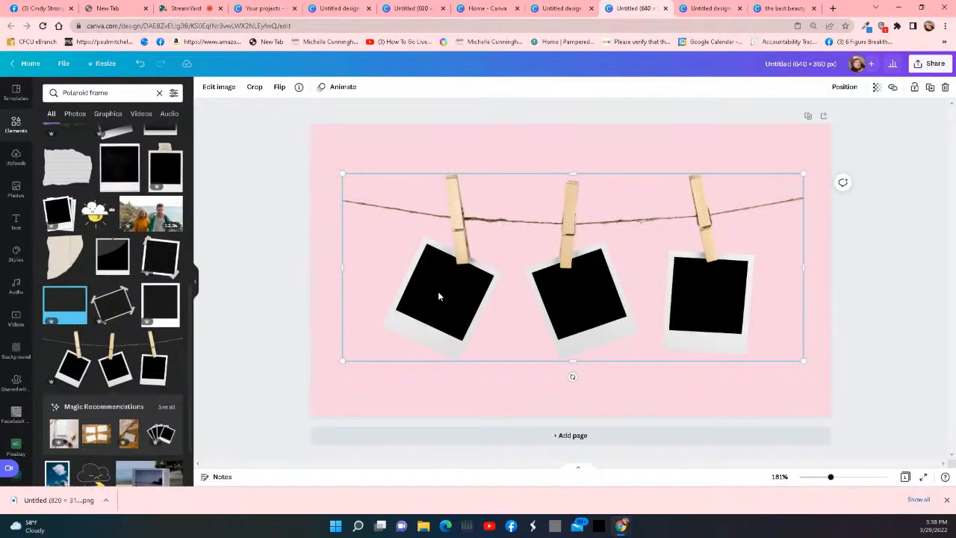
pyautogui.doubleClick(437, 295)
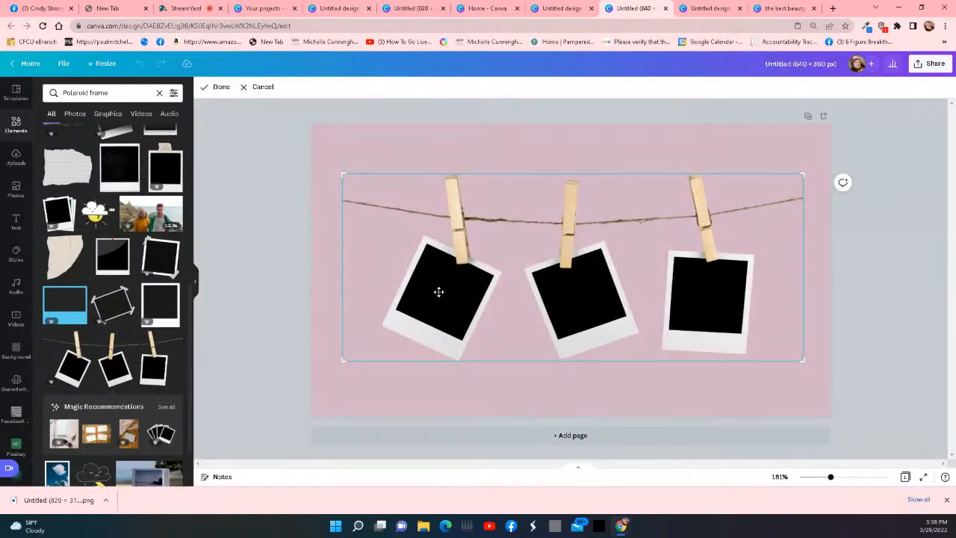
pyautogui.doubleClick(439, 292)
pyautogui.doubleClick(438, 292)
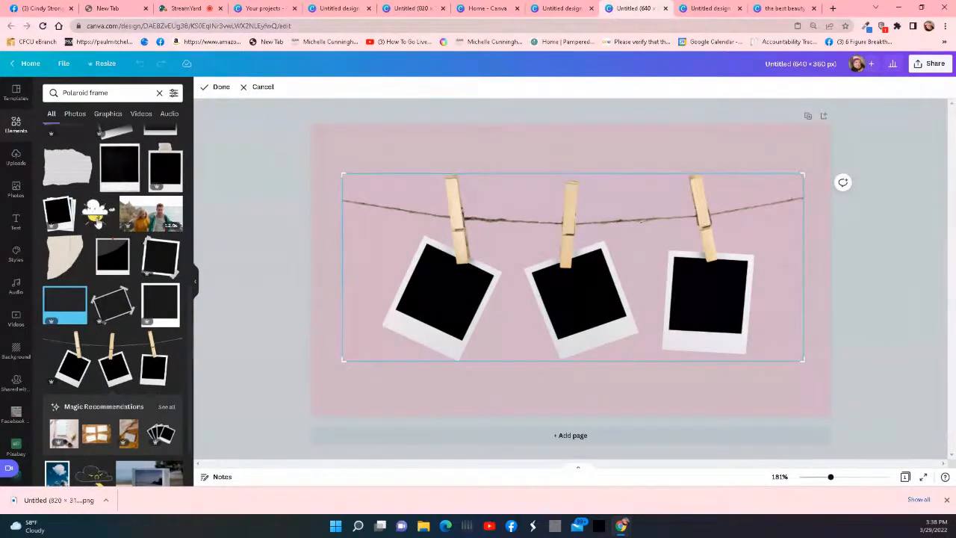
pyautogui.moveTo(103, 216); pyautogui.dragTo(140, 226)
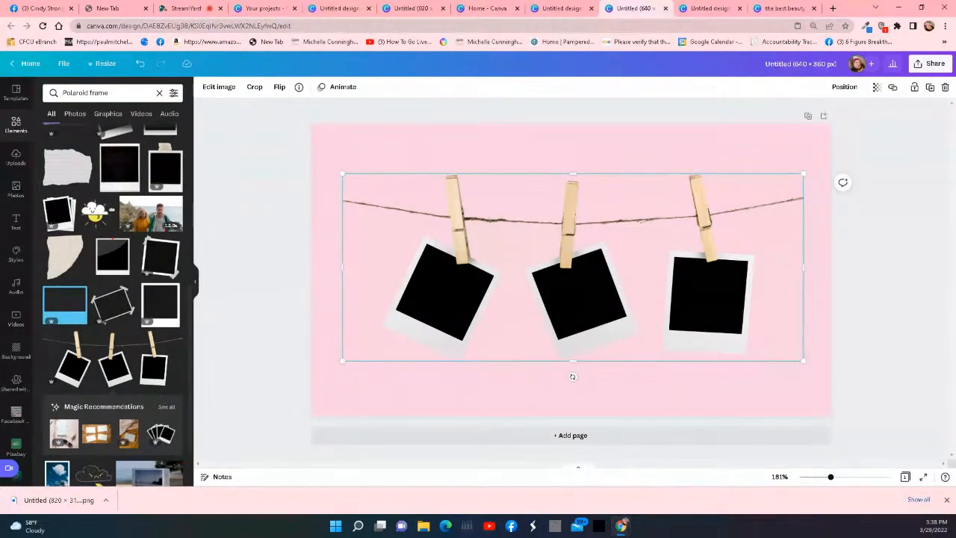
# Drop the tulip photo onto the polaroid, undo it, then delete the polaroid graphic
pyautogui.click(15, 192)
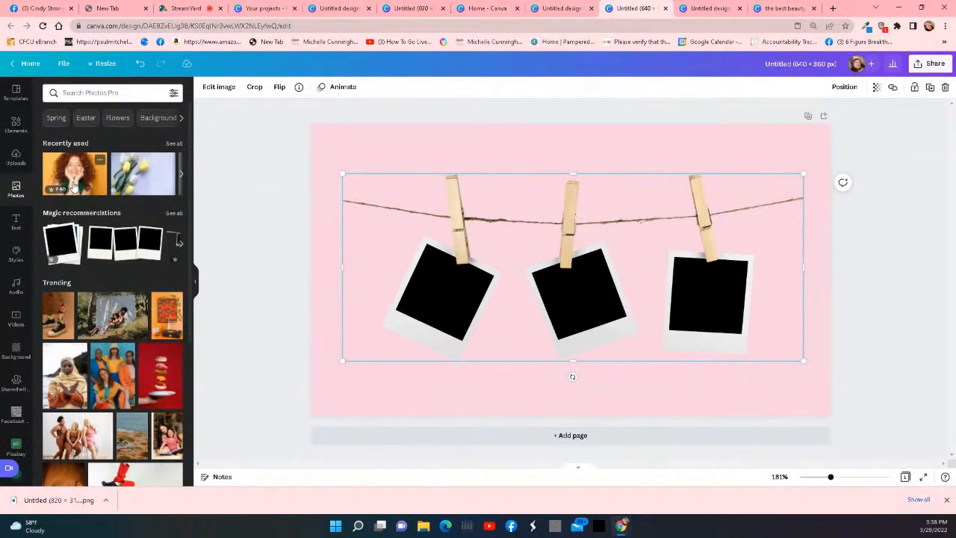
pyautogui.moveTo(138, 183); pyautogui.dragTo(446, 276)
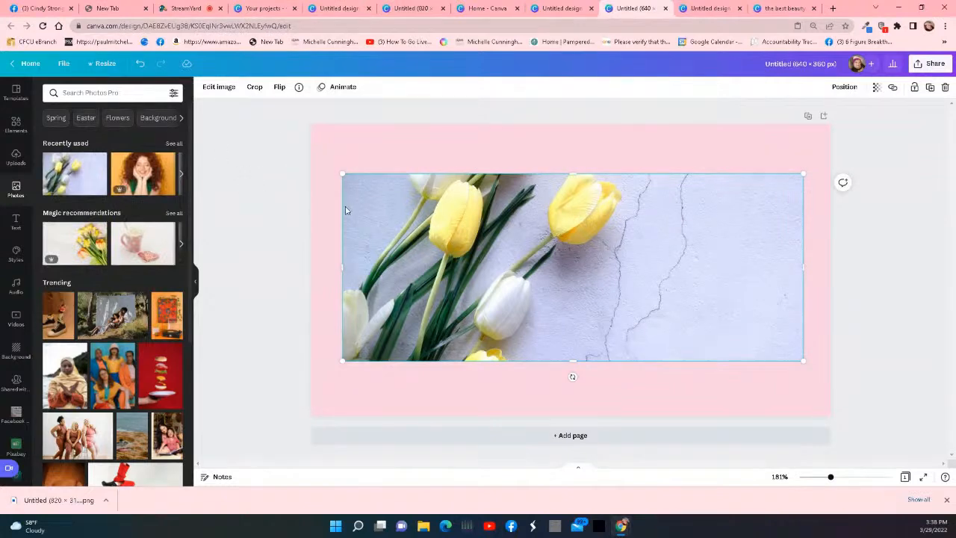
pyautogui.click(139, 64)
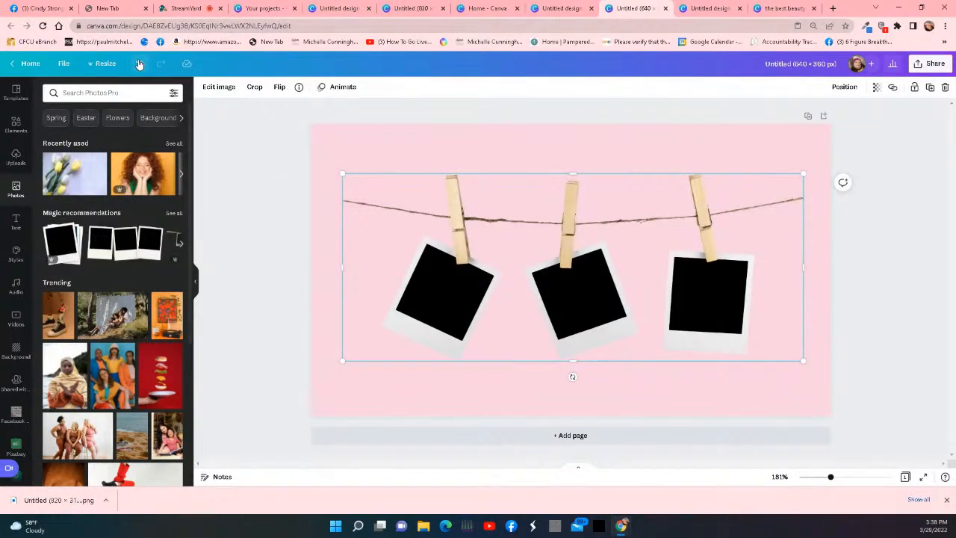
pyautogui.rightClick(360, 212)
pyautogui.click(397, 263)
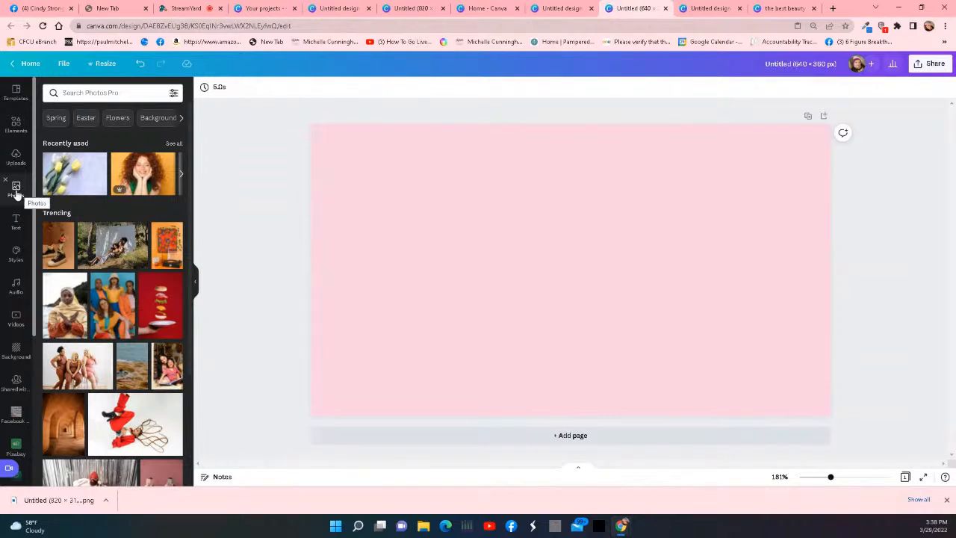
# Check the uploads, revisit the Polaroid frame results, and clear that search
pyautogui.click(18, 165)
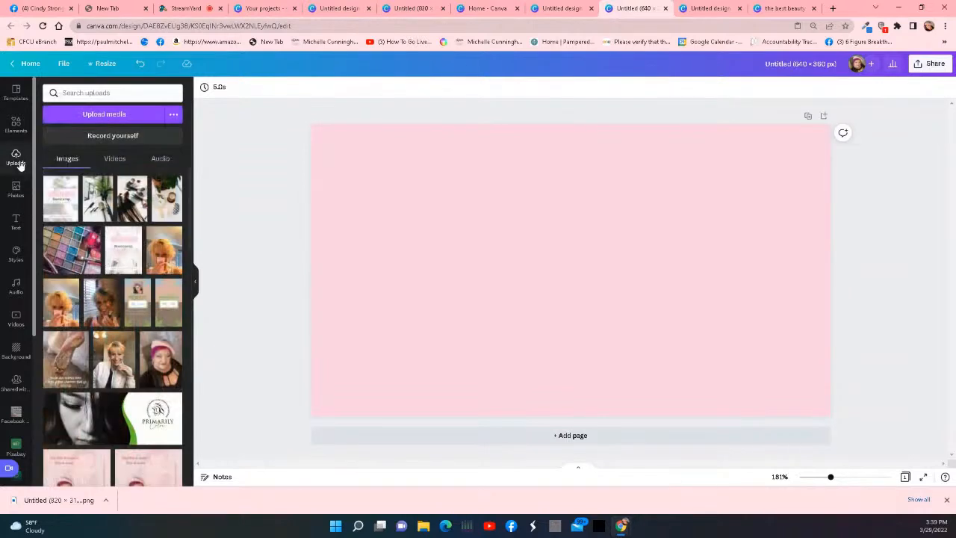
pyautogui.click(16, 123)
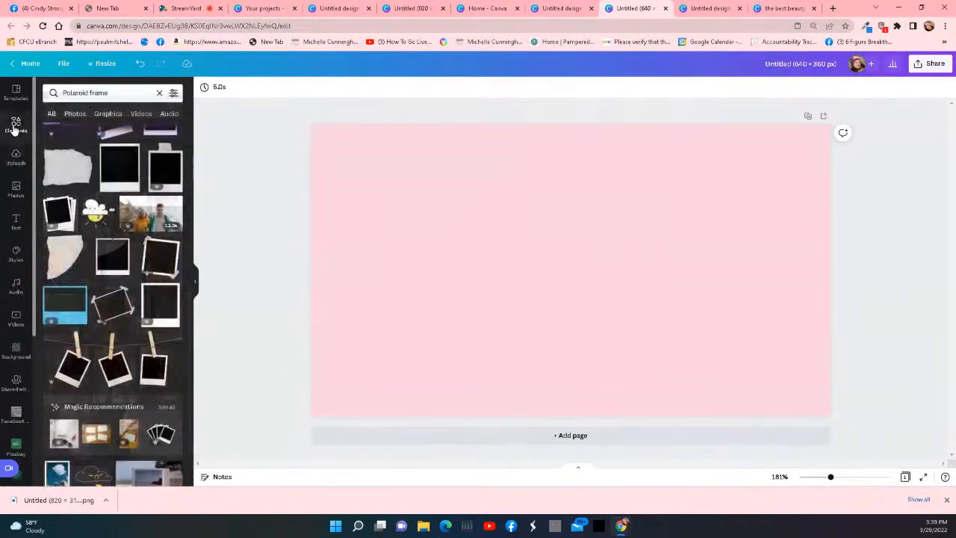
pyautogui.scroll(-3, 120, 255)
pyautogui.scroll(6, 123, 259)
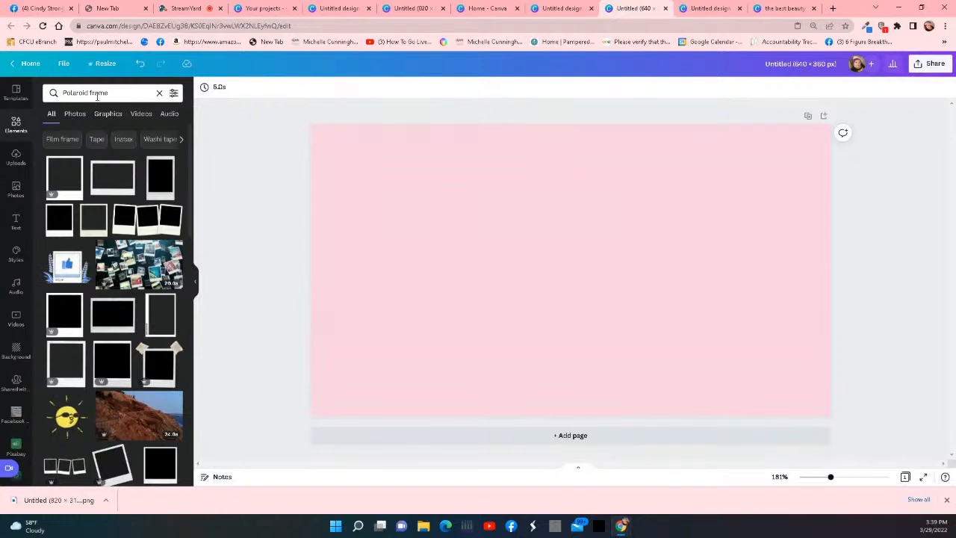
pyautogui.click(98, 93)
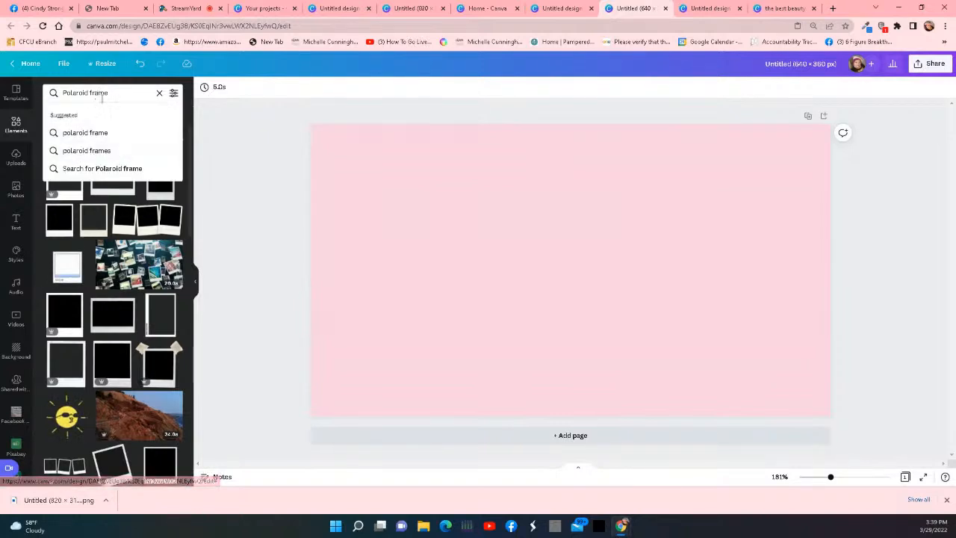
pyautogui.click(105, 93)
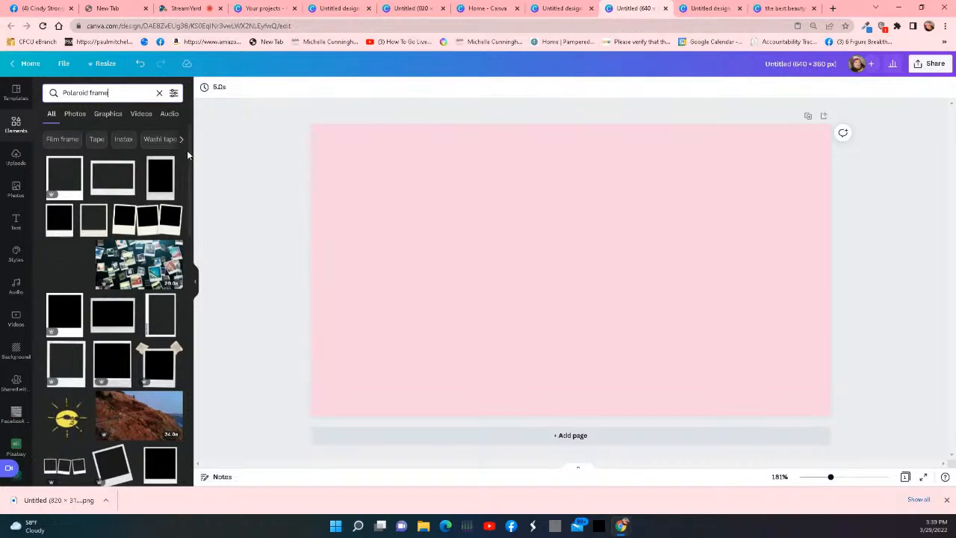
pyautogui.moveTo(192, 153); pyautogui.dragTo(190, 445)
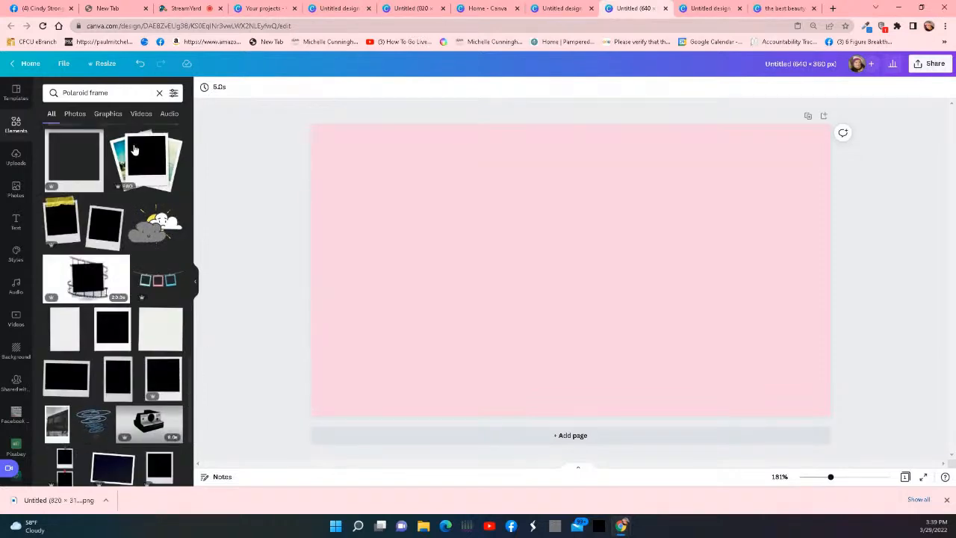
# Scroll the main elements to Frames and Grids and page through more styles of each
pyautogui.click(15, 124)
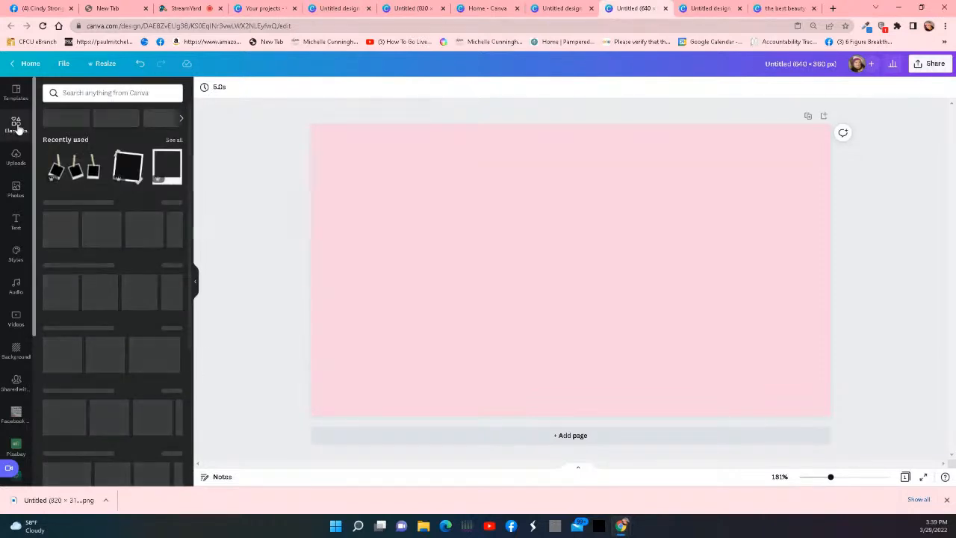
pyautogui.scroll(-5, 116, 220)
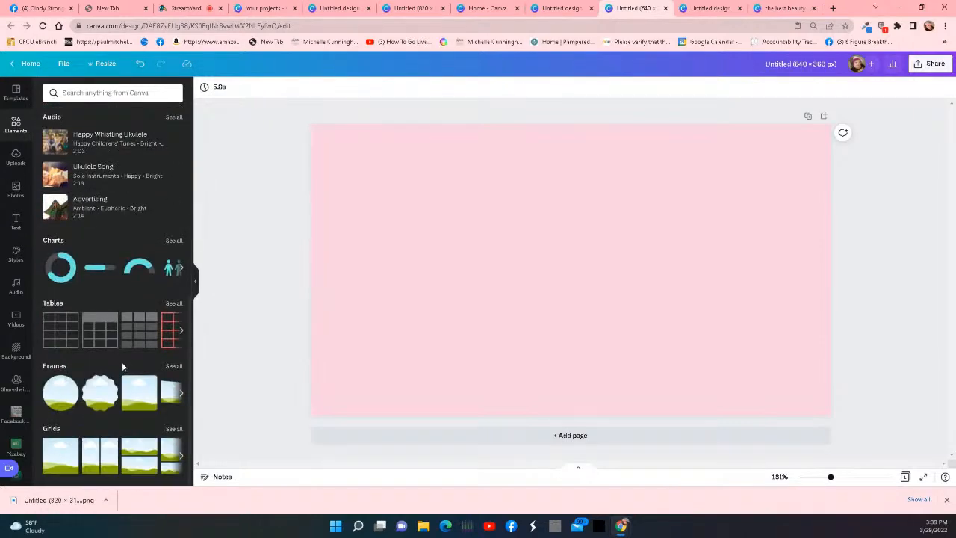
pyautogui.click(181, 398)
pyautogui.click(181, 399)
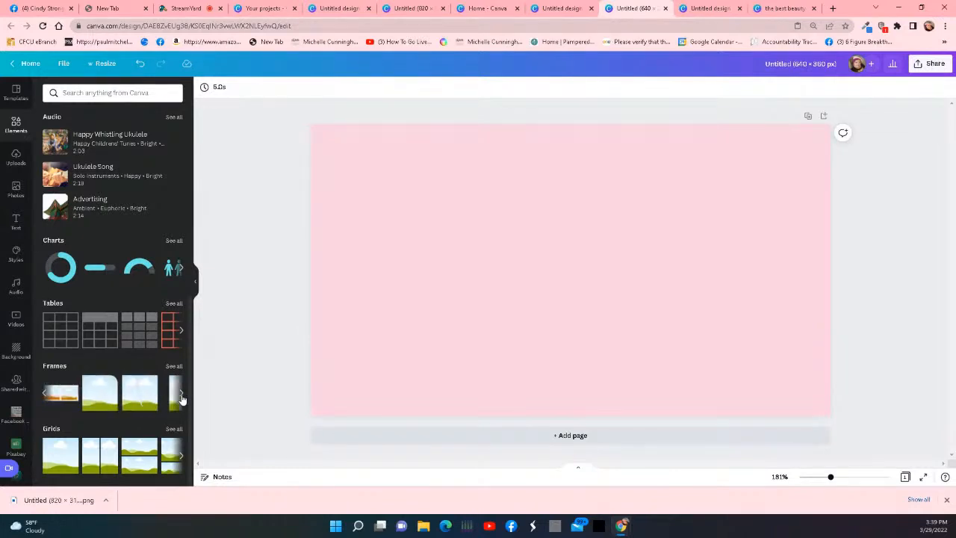
pyautogui.click(181, 399)
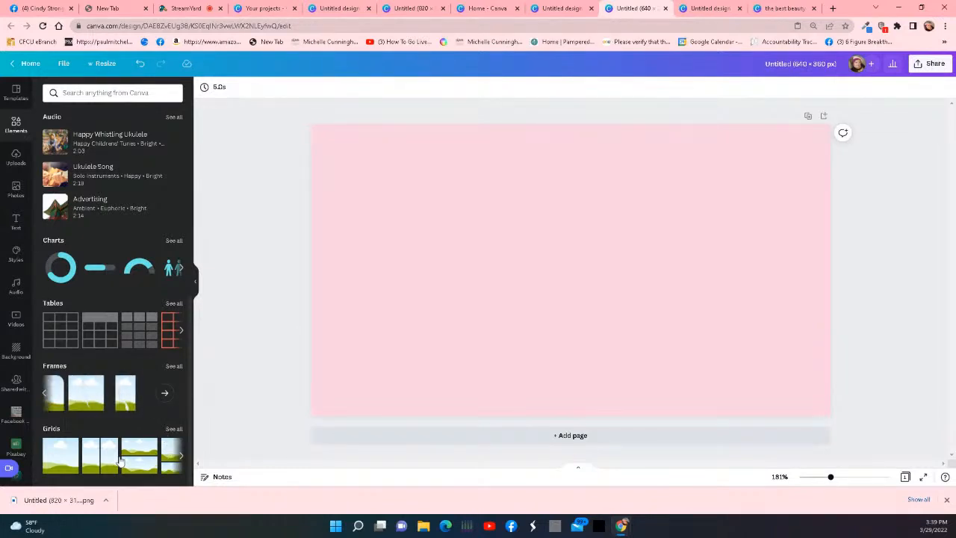
pyautogui.click(180, 457)
pyautogui.click(180, 457)
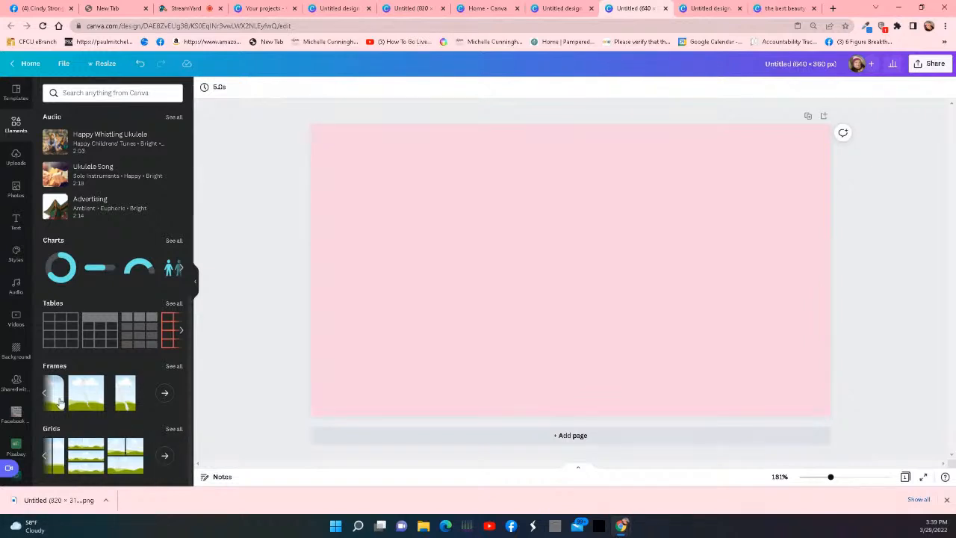
pyautogui.moveTo(80, 403); pyautogui.dragTo(418, 228)
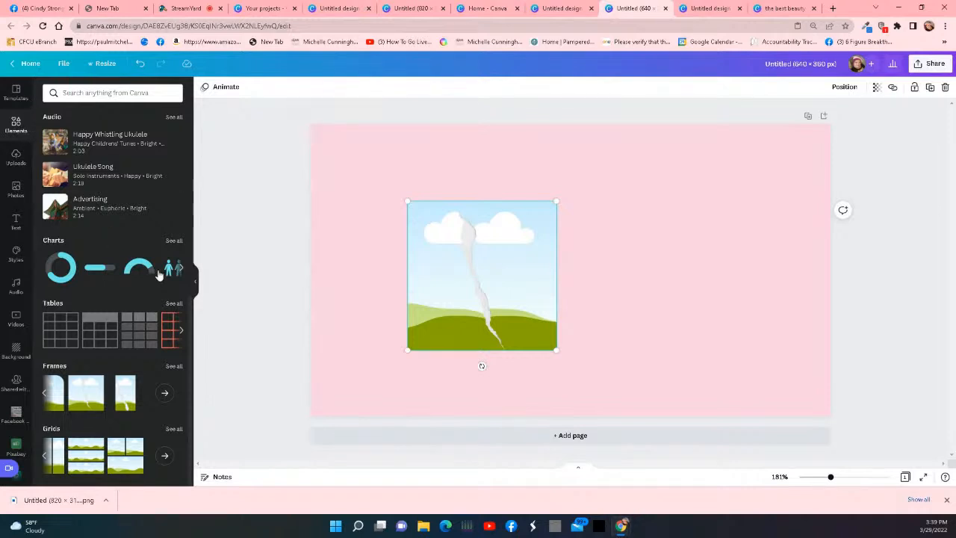
pyautogui.scroll(5, 179, 226)
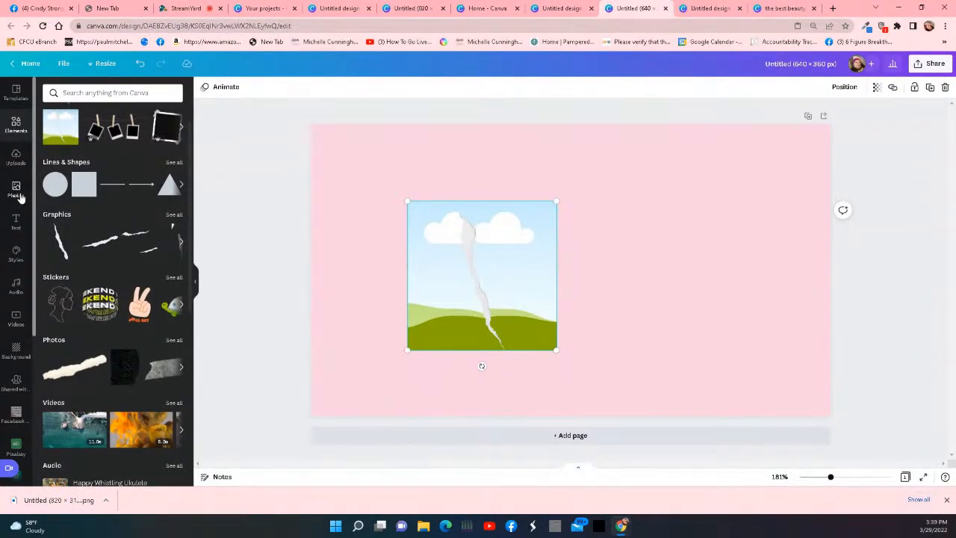
pyautogui.click(17, 187)
pyautogui.moveTo(168, 178); pyautogui.dragTo(448, 239)
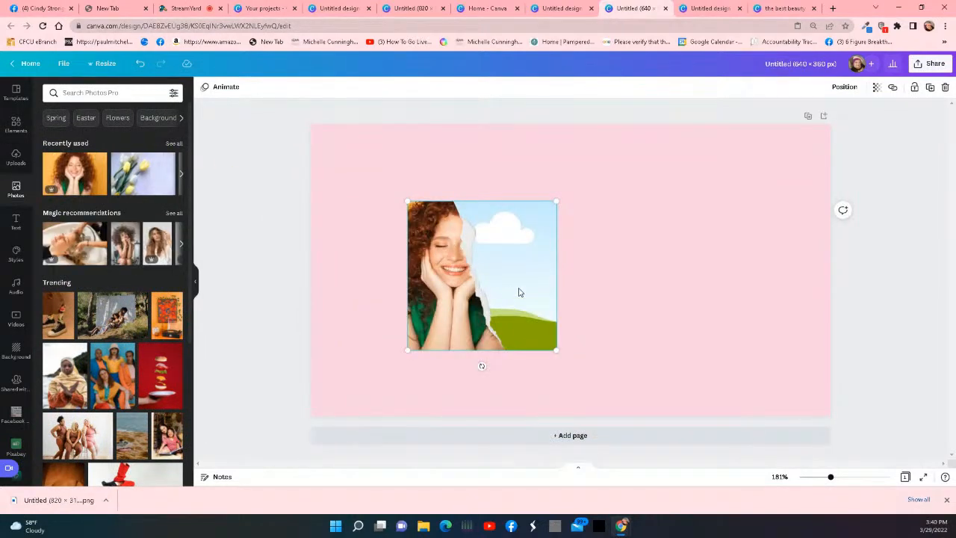
pyautogui.moveTo(127, 180); pyautogui.dragTo(479, 219)
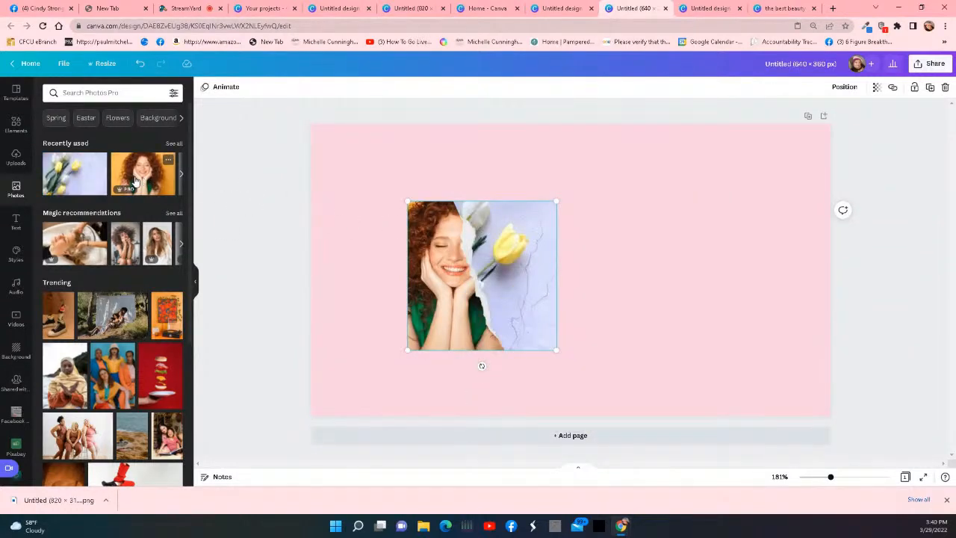
pyautogui.rightClick(538, 273)
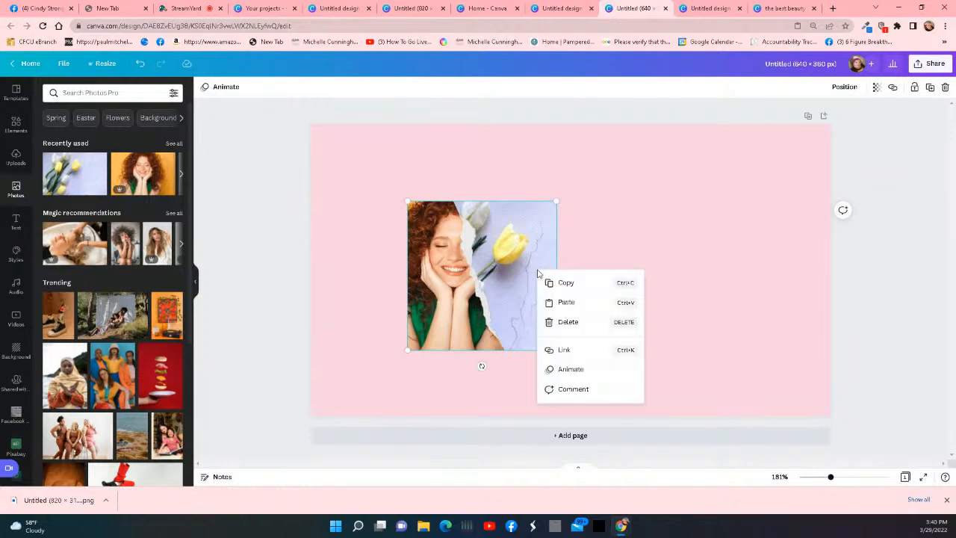
pyautogui.click(565, 322)
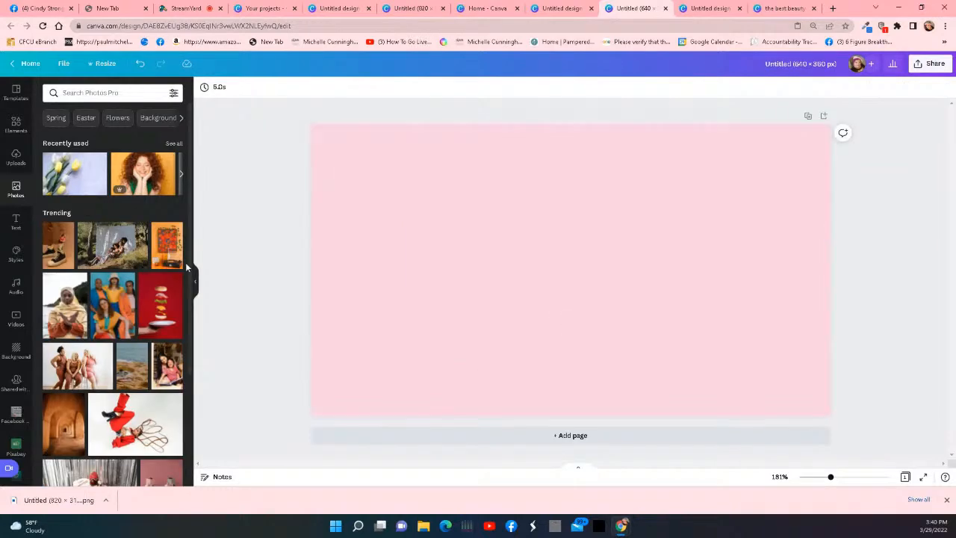
# Add a square frame from the Frames collection to the middle of the page
pyautogui.scroll(-5, 101, 161)
pyautogui.scroll(5, 107, 183)
pyautogui.click(16, 125)
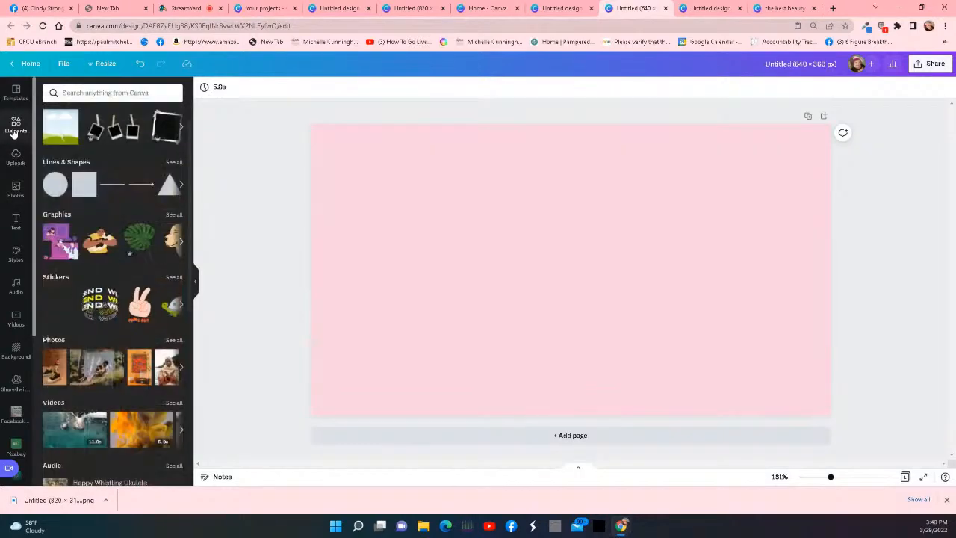
pyautogui.scroll(-5, 138, 261)
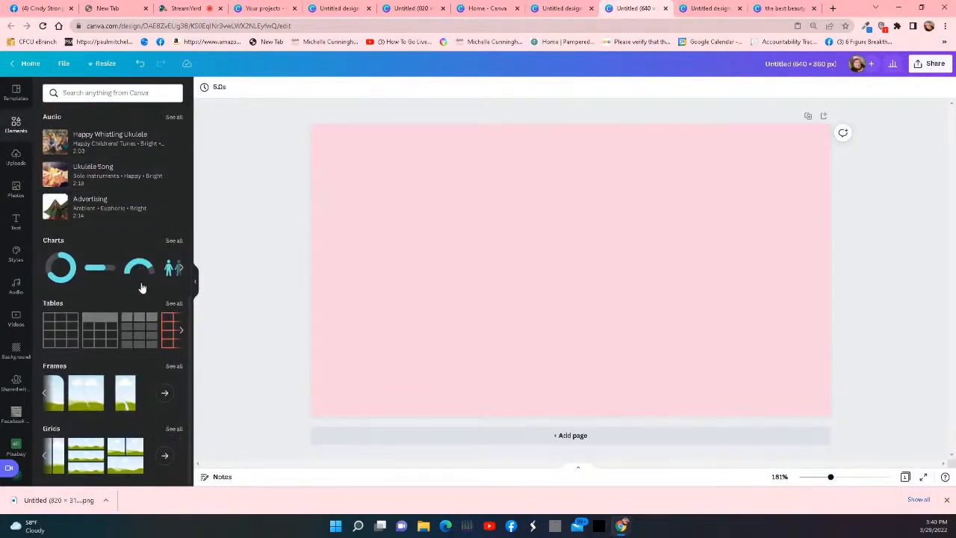
pyautogui.click(43, 393)
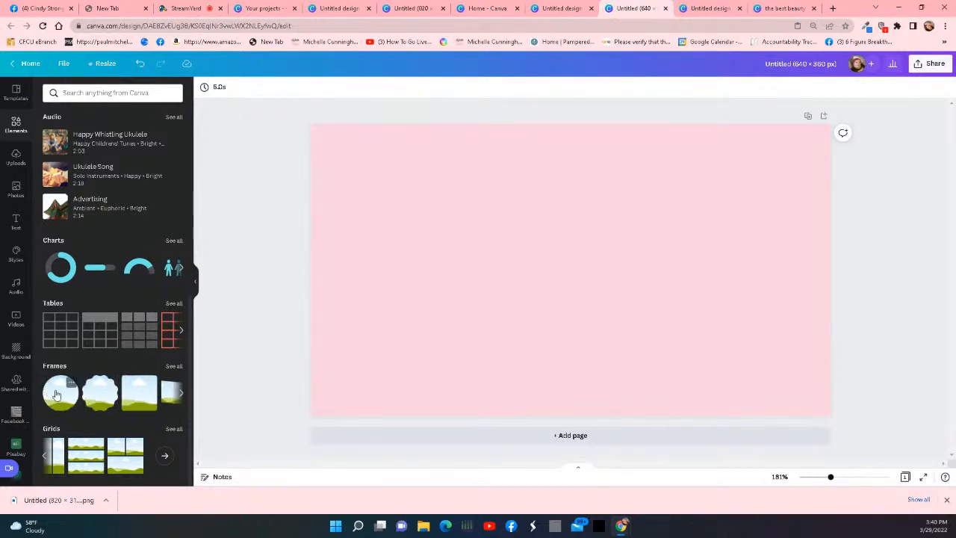
pyautogui.moveTo(140, 393); pyautogui.dragTo(441, 213)
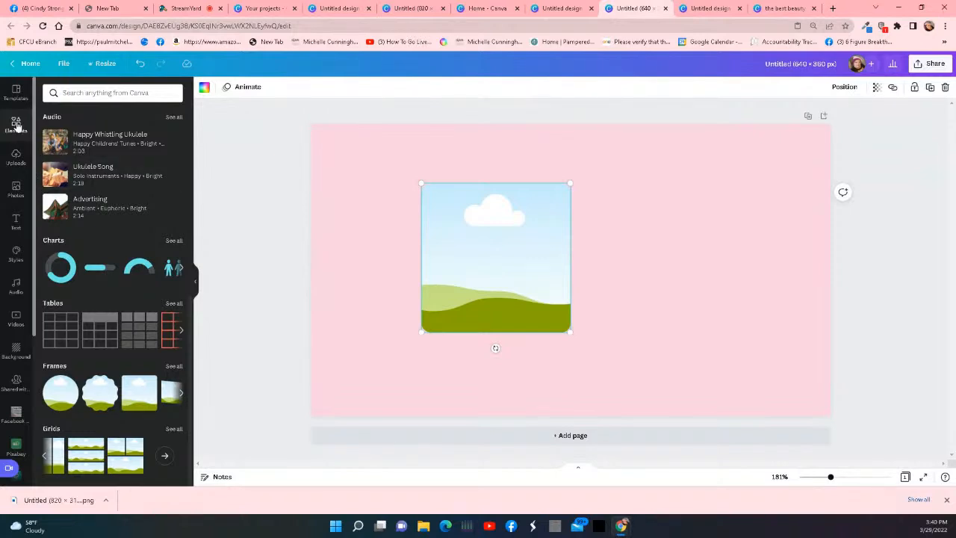
# Fill the square frame with the curly-haired woman's photo
pyautogui.click(16, 187)
pyautogui.moveTo(146, 183); pyautogui.dragTo(437, 209)
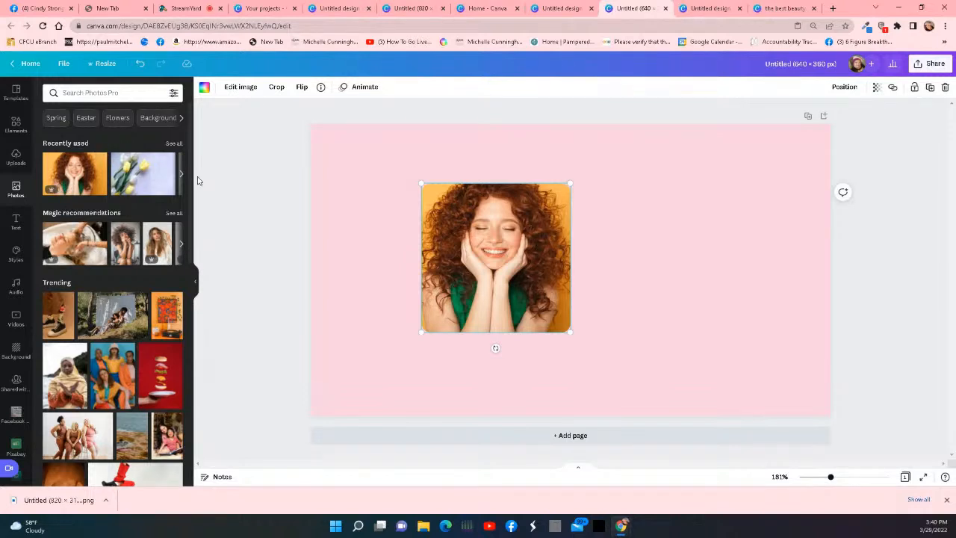
pyautogui.click(389, 294)
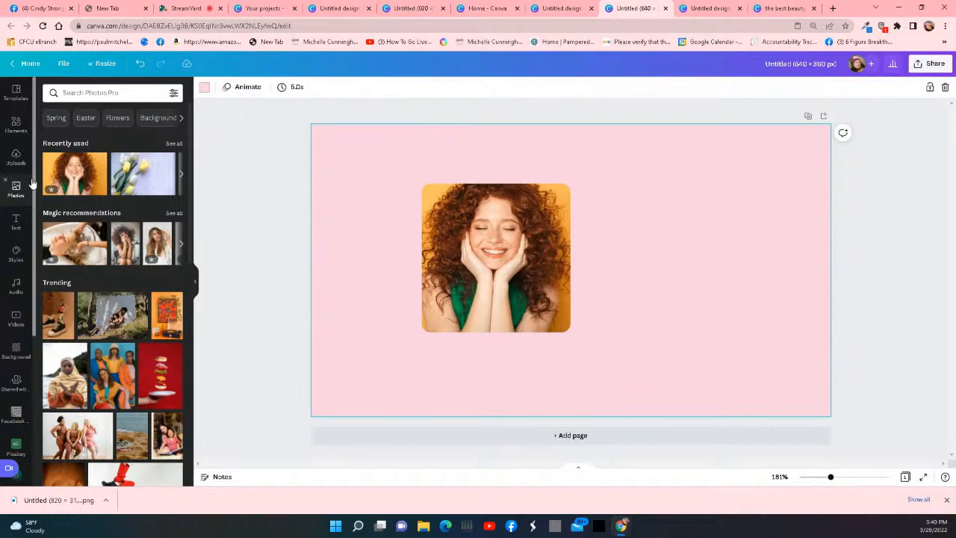
pyautogui.click(15, 125)
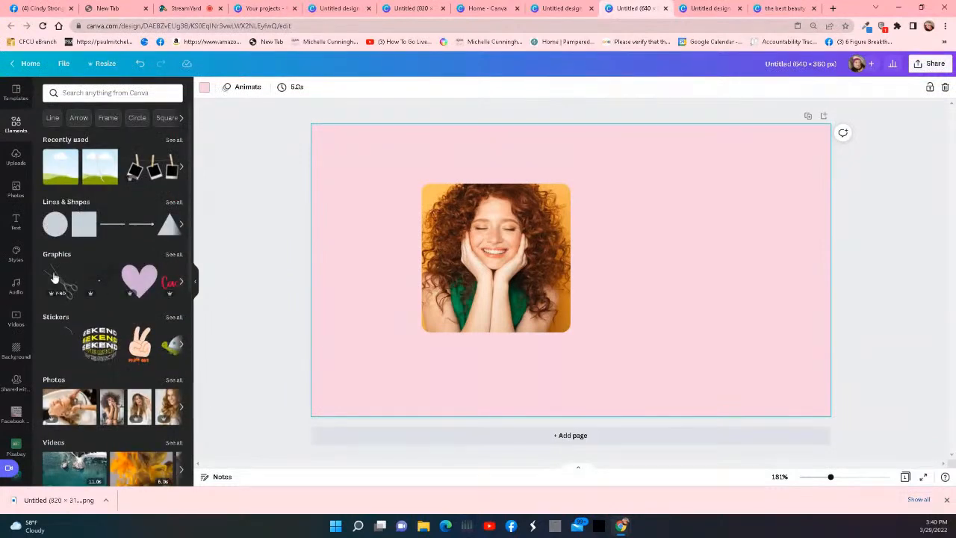
pyautogui.click(182, 167)
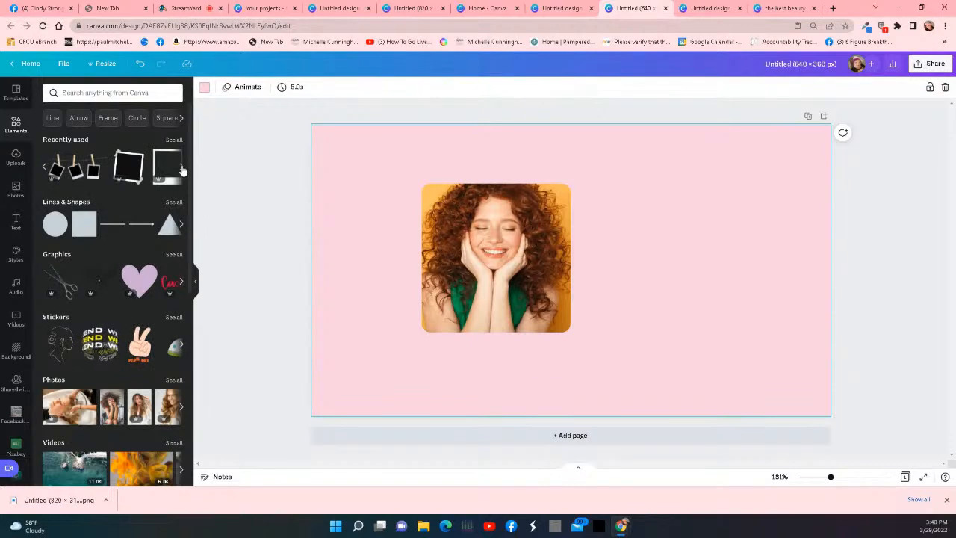
# Place and enlarge the taped polaroid frame over the photo, centred and sent behind it
pyautogui.moveTo(134, 161); pyautogui.dragTo(391, 180)
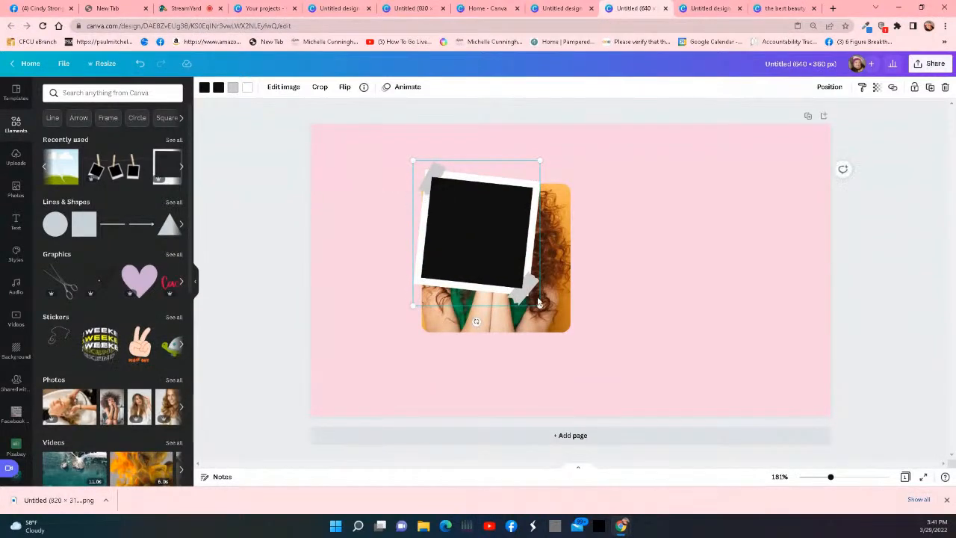
pyautogui.moveTo(551, 316); pyautogui.dragTo(605, 357)
pyautogui.moveTo(503, 200); pyautogui.dragTo(495, 200)
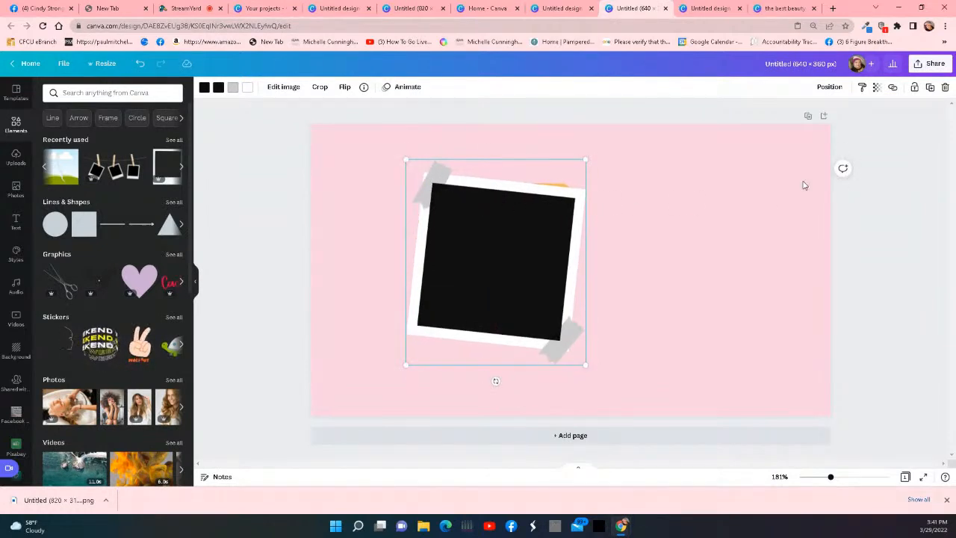
pyautogui.click(831, 87)
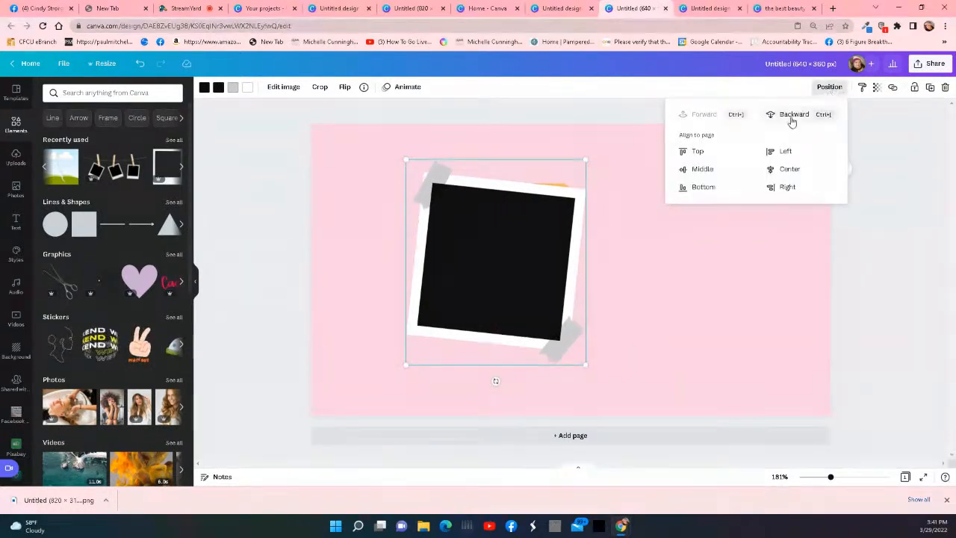
pyautogui.click(793, 115)
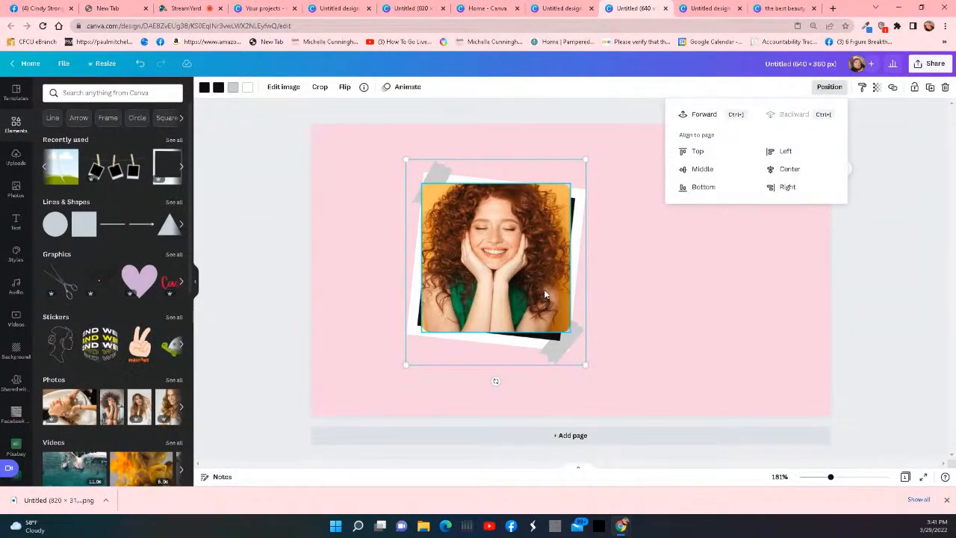
# Resize and tilt the woman's photo to fit inside the polaroid frame
pyautogui.click(544, 289)
pyautogui.moveTo(572, 331); pyautogui.dragTo(566, 327)
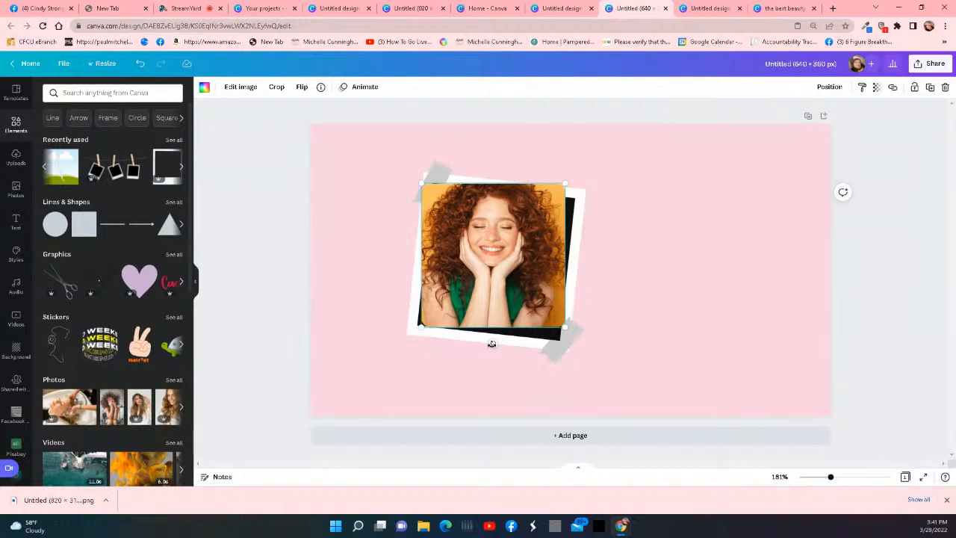
pyautogui.moveTo(494, 342)
pyautogui.mouseDown()
pyautogui.moveTo(475, 338)
pyautogui.moveTo(485, 342)
pyautogui.mouseUp()
pyautogui.moveTo(501, 284); pyautogui.dragTo(505, 287)
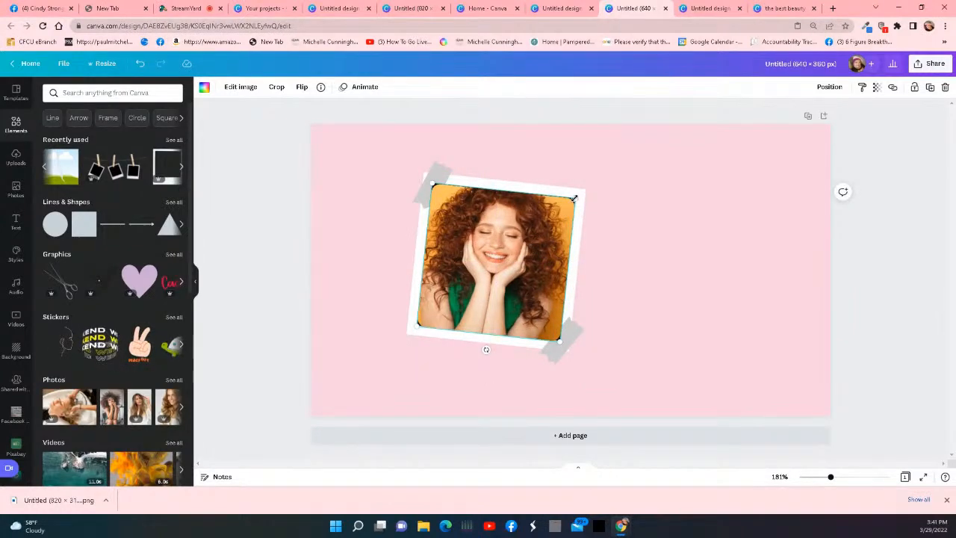
pyautogui.moveTo(575, 196); pyautogui.dragTo(578, 195)
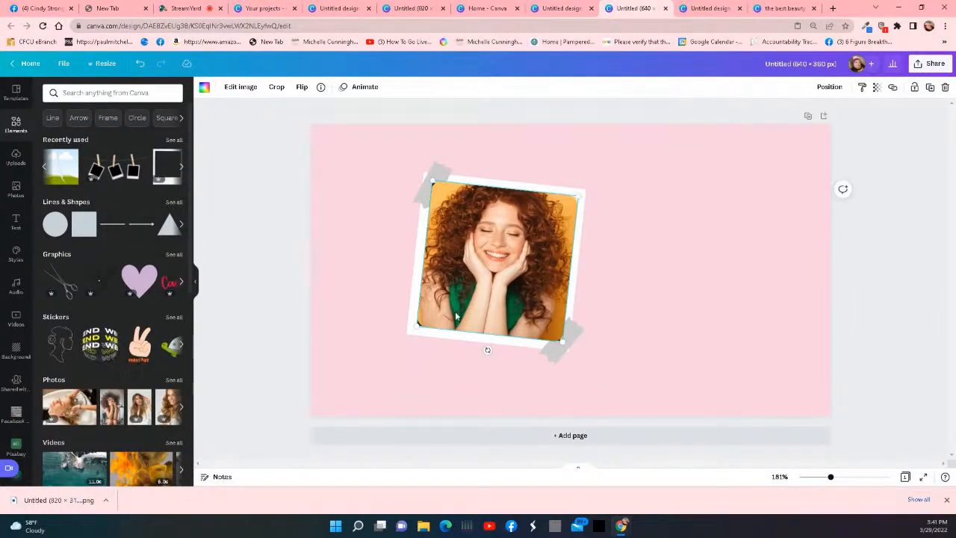
pyautogui.moveTo(419, 325); pyautogui.dragTo(429, 330)
pyautogui.click(686, 266)
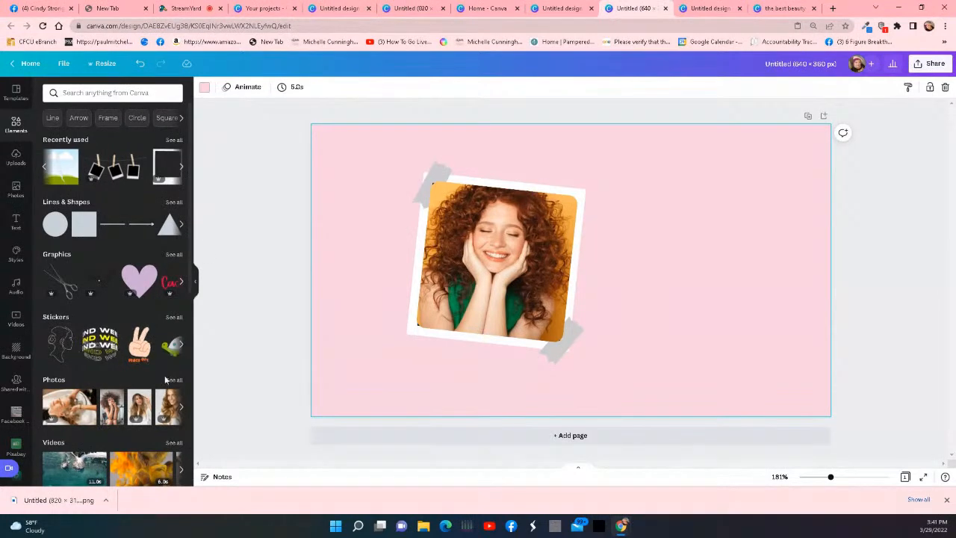
pyautogui.scroll(-5, 170, 358)
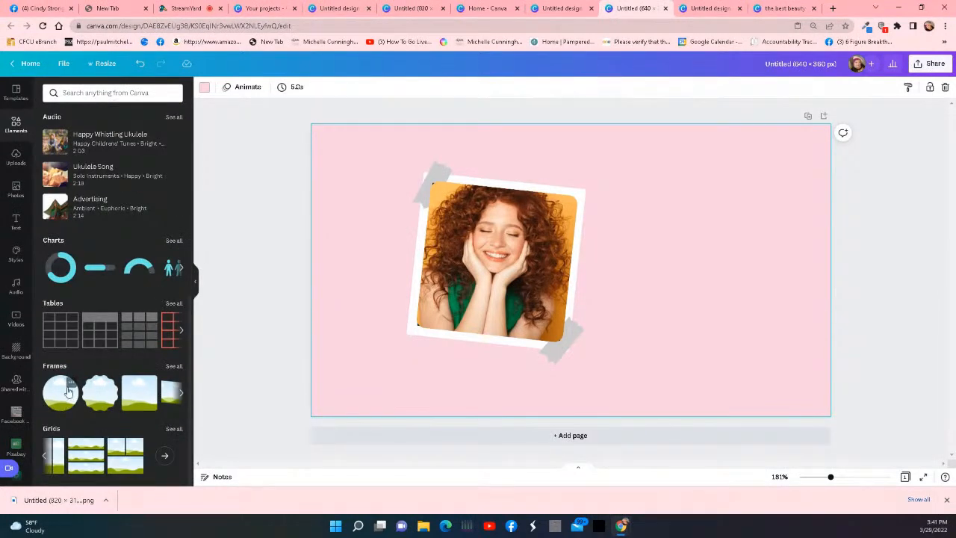
pyautogui.moveTo(65, 402); pyautogui.dragTo(673, 273)
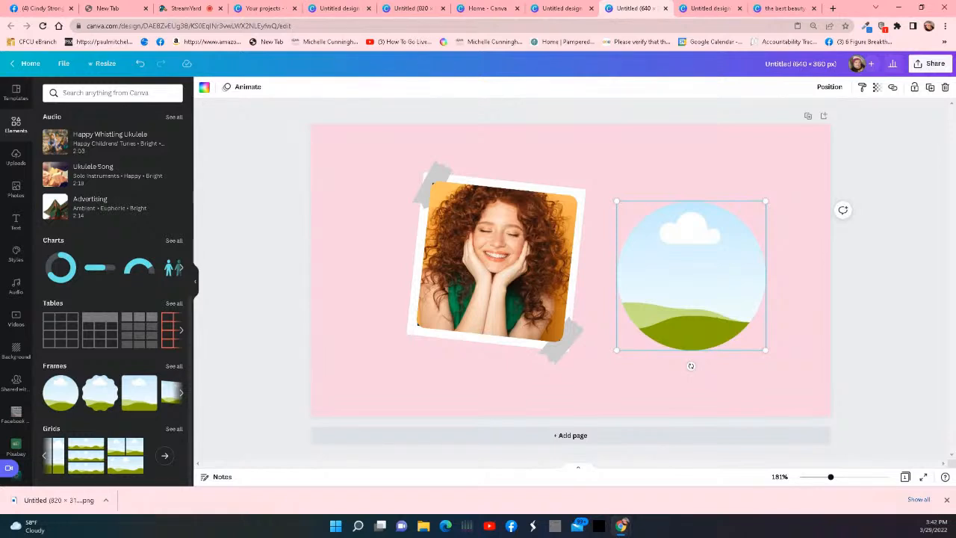
pyautogui.click(15, 155)
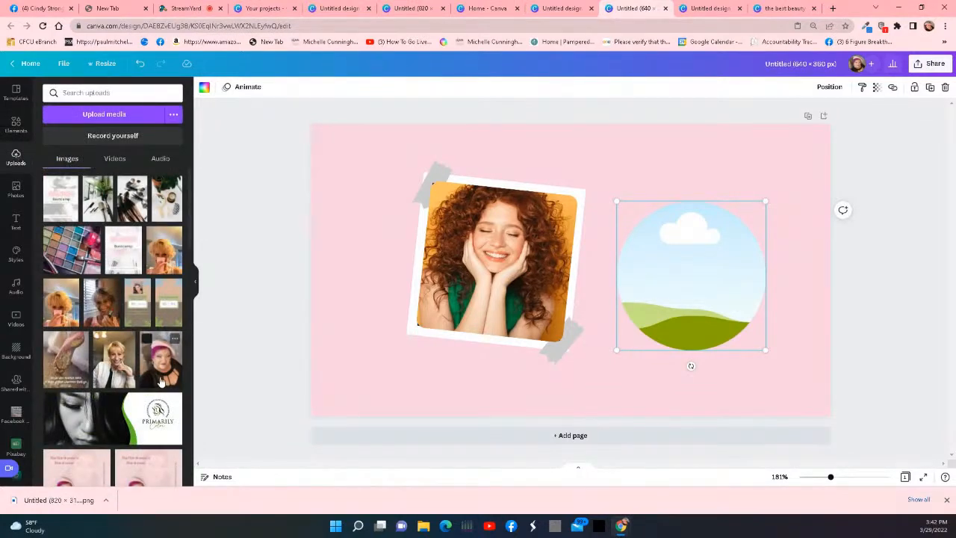
pyautogui.moveTo(163, 376); pyautogui.dragTo(659, 258)
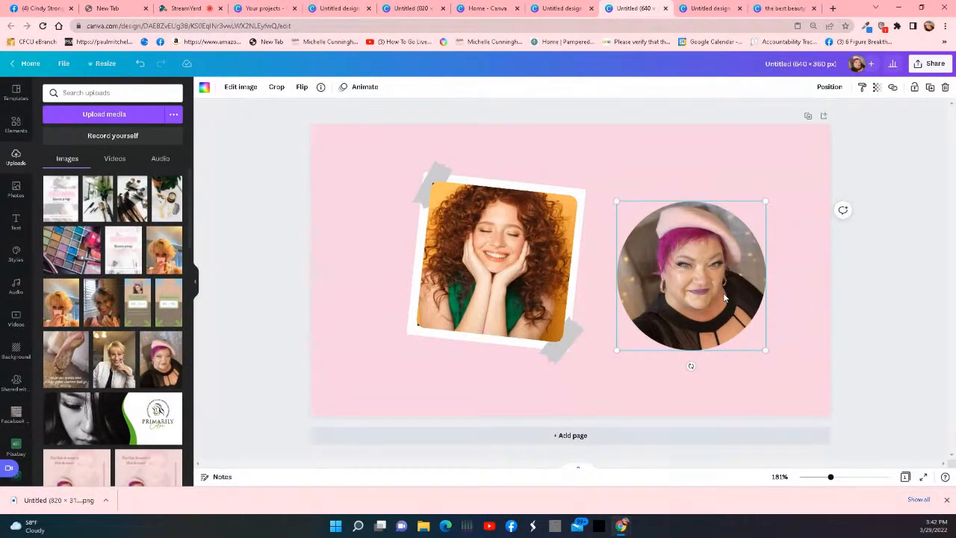
pyautogui.click(15, 123)
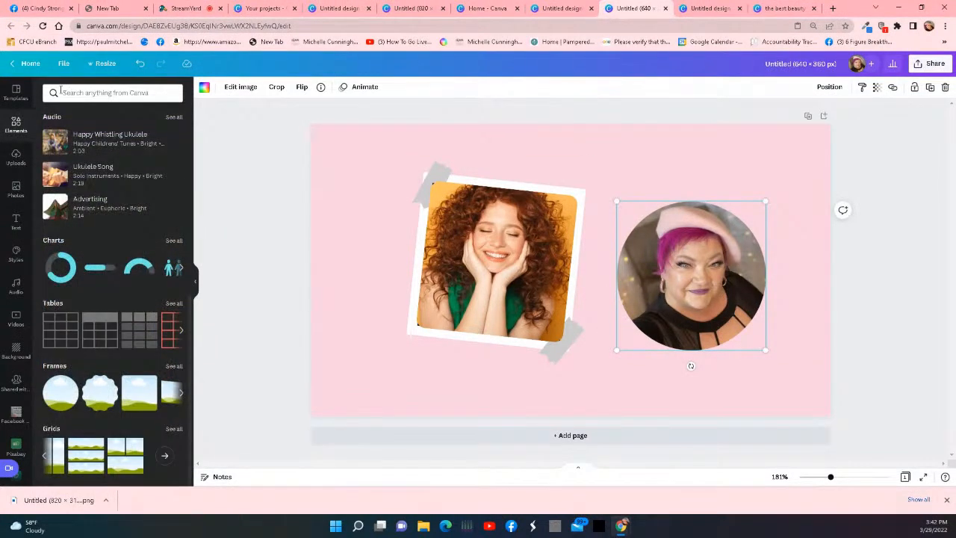
pyautogui.click(88, 93)
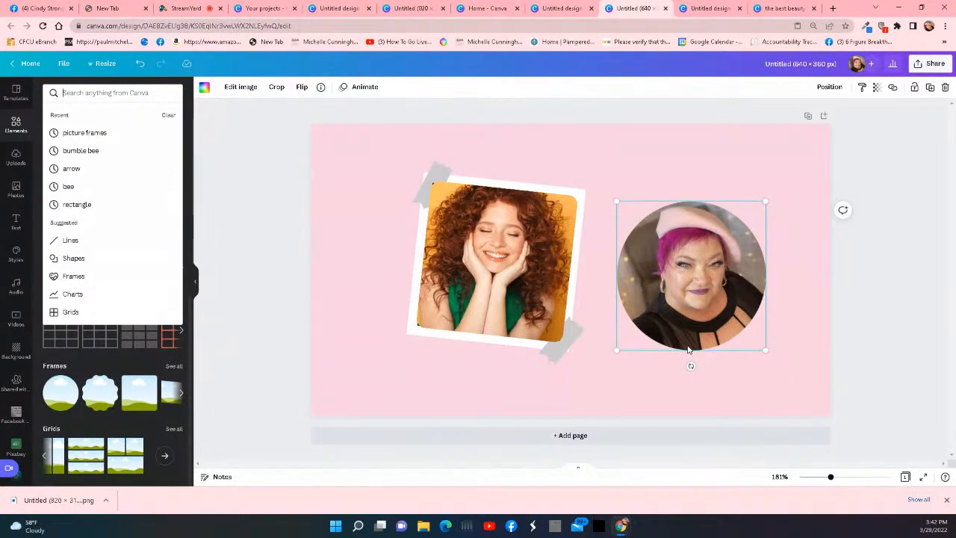
pyautogui.click(505, 288)
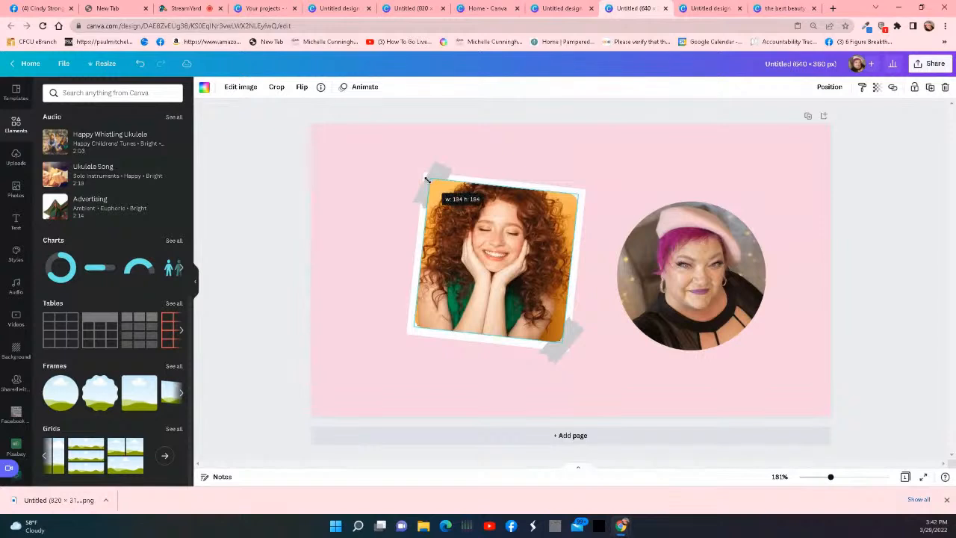
pyautogui.click(345, 285)
pyautogui.click(452, 357)
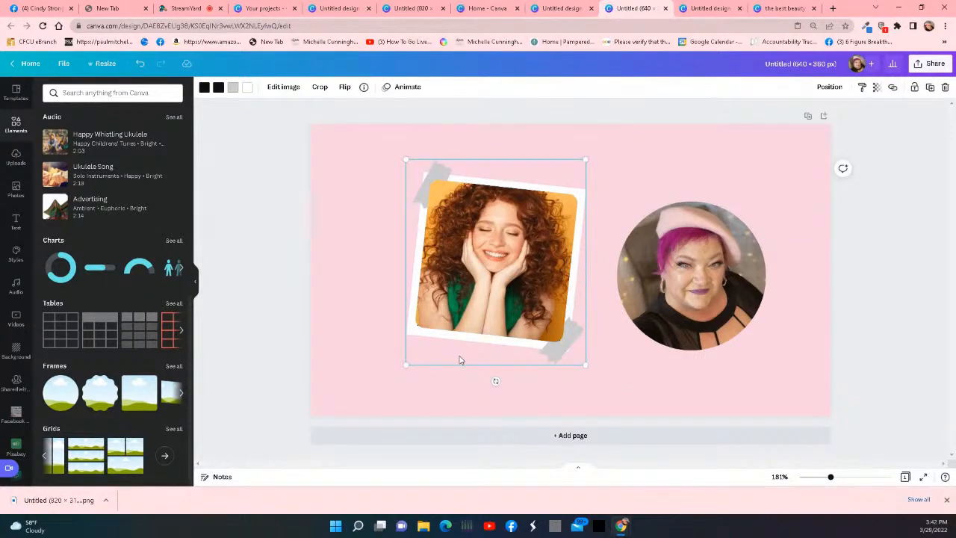
pyautogui.click(625, 365)
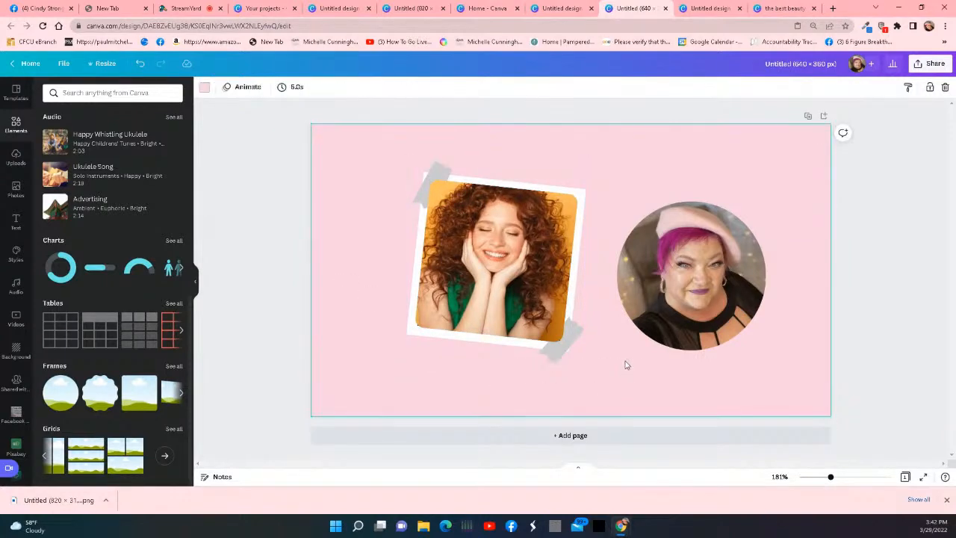
pyautogui.click(704, 335)
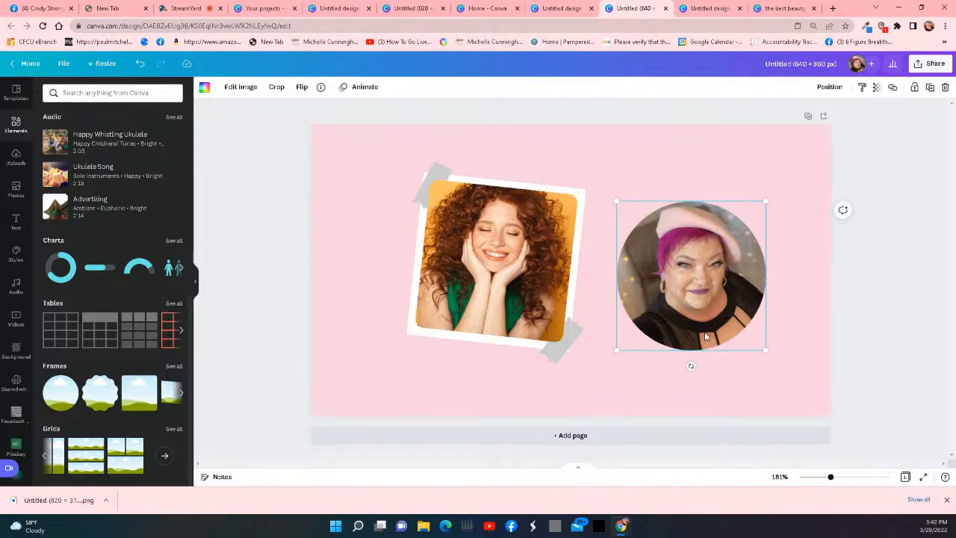
pyautogui.rightClick(706, 339)
pyautogui.click(734, 346)
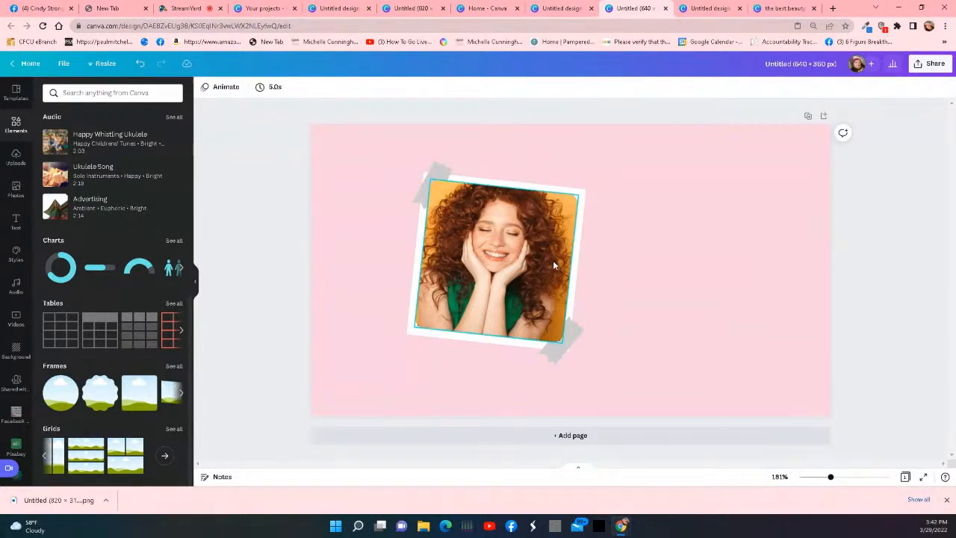
# Shift the polaroid frame up-left and drop the woman's photo back inside it
pyautogui.moveTo(557, 264)
pyautogui.mouseDown()
pyautogui.moveTo(544, 260)
pyautogui.moveTo(557, 263)
pyautogui.mouseUp()
pyautogui.moveTo(415, 291); pyautogui.dragTo(338, 260)
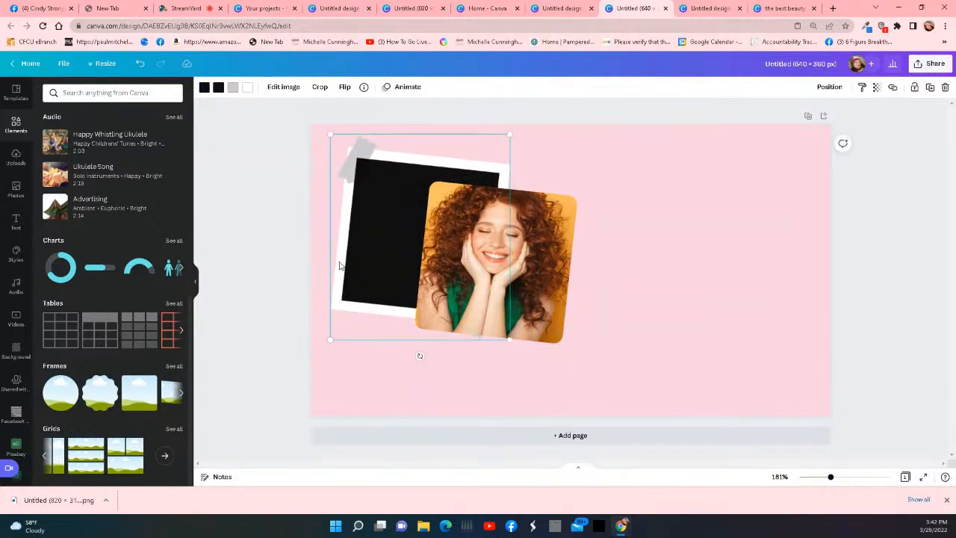
pyautogui.moveTo(525, 293); pyautogui.dragTo(451, 270)
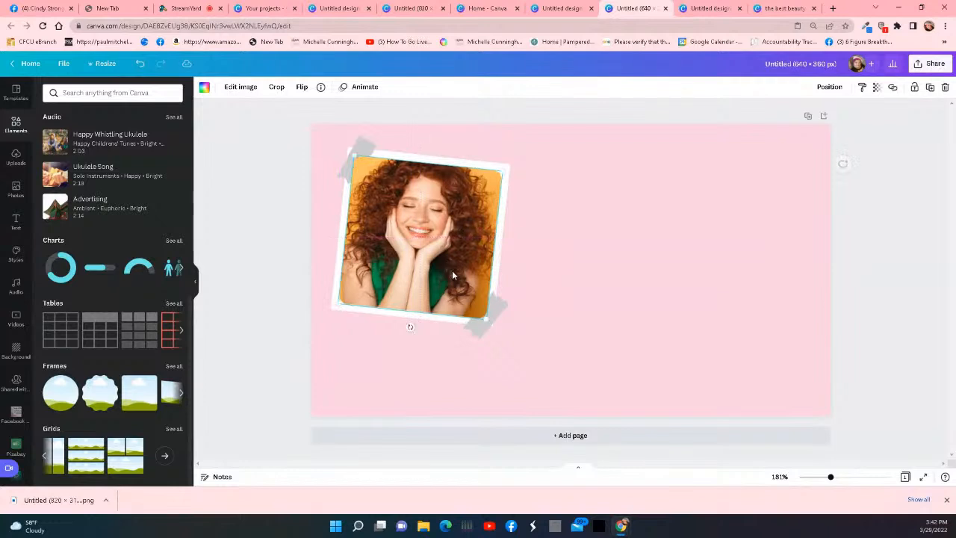
pyautogui.click(621, 312)
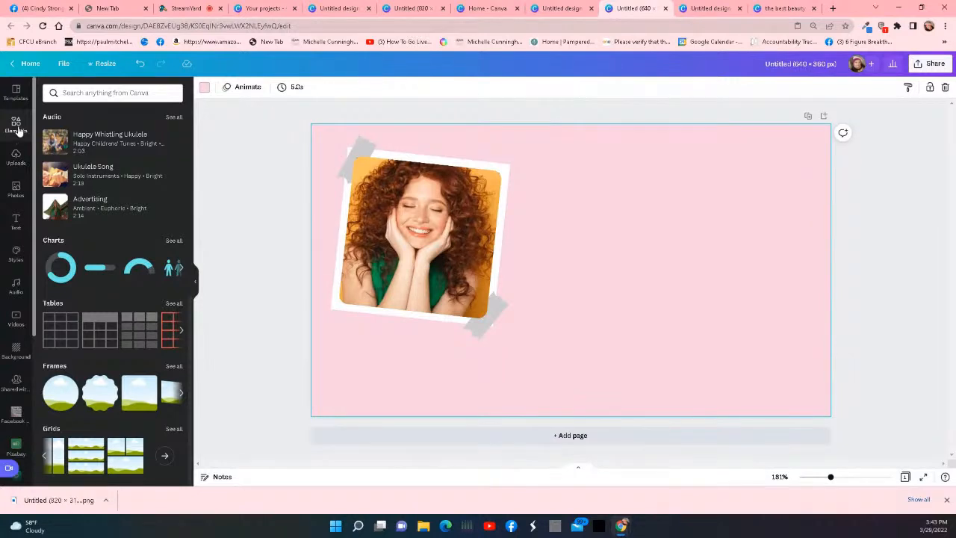
# Browse backgrounds and stock videos, adding and then removing a sunset sea clip
pyautogui.click(15, 350)
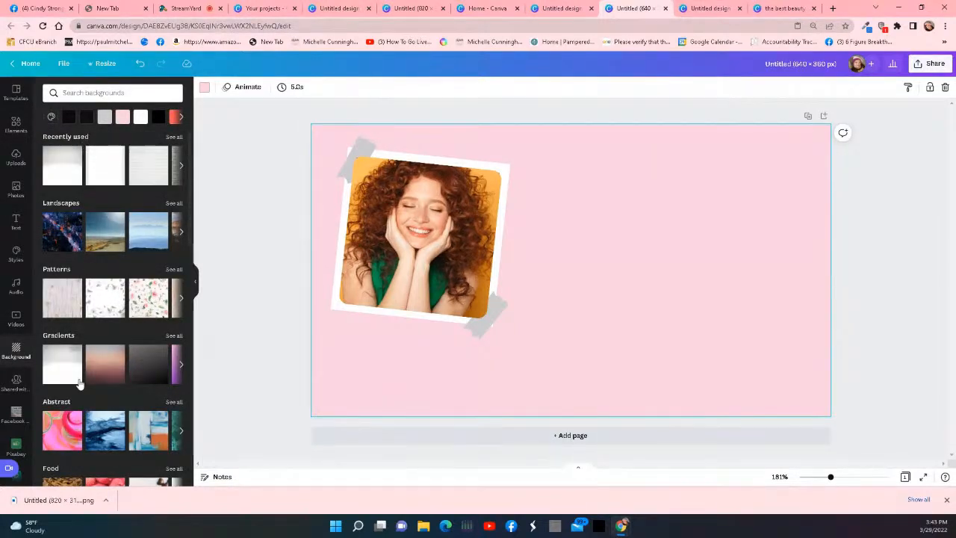
pyautogui.scroll(-1, 96, 407)
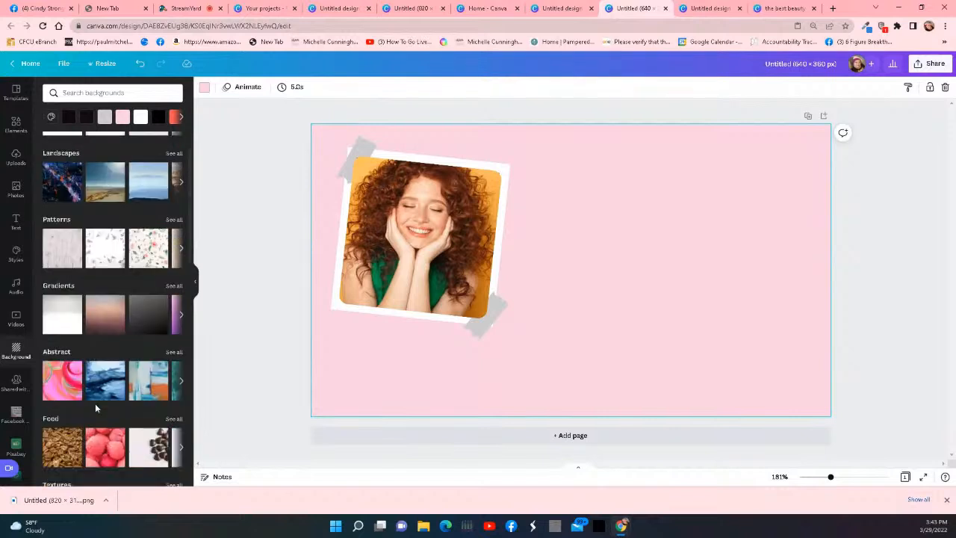
pyautogui.click(17, 320)
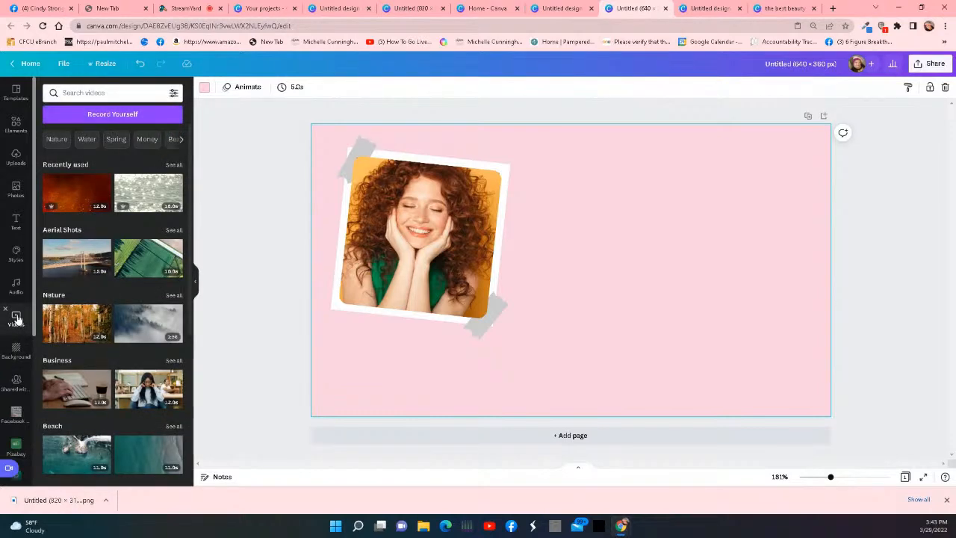
pyautogui.scroll(-2, 89, 332)
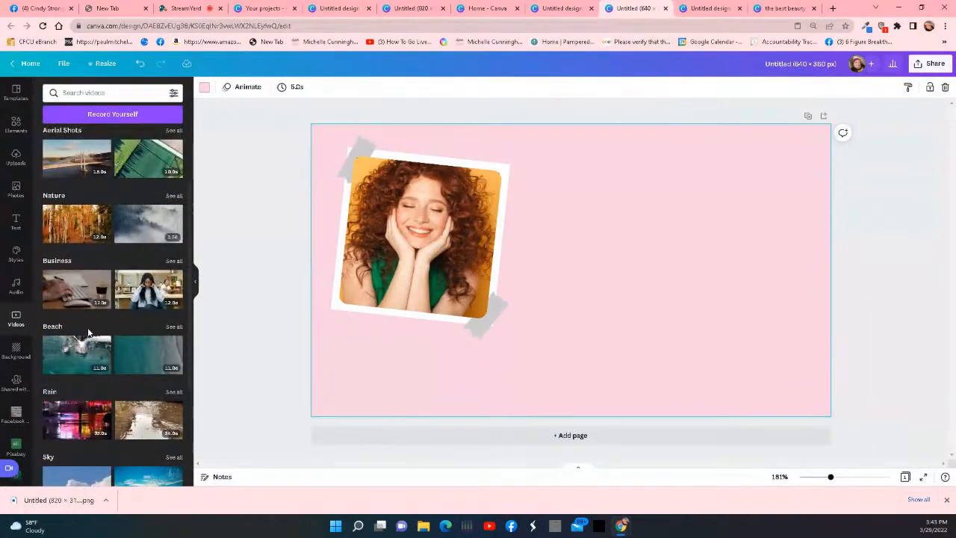
pyautogui.scroll(-2, 88, 332)
pyautogui.scroll(-2, 90, 334)
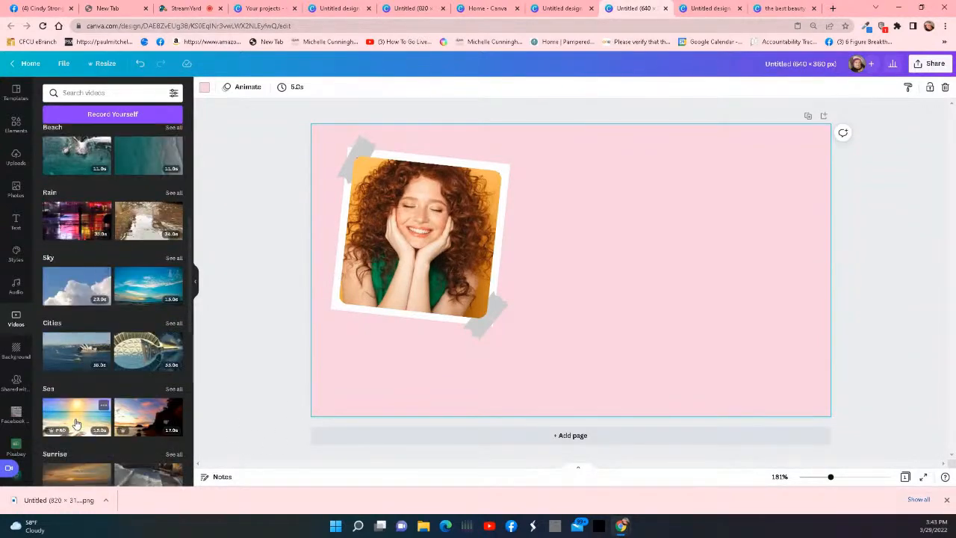
pyautogui.click(128, 415)
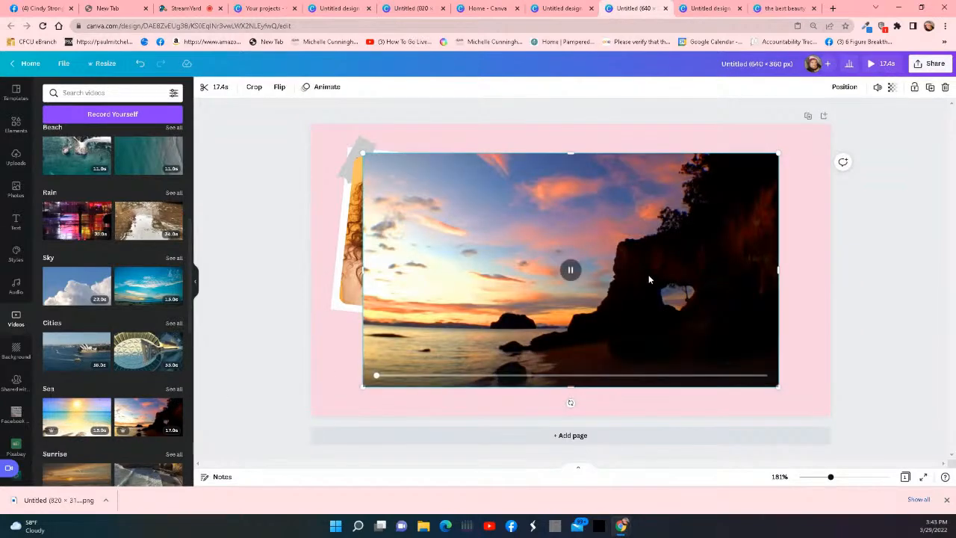
pyautogui.press('Delete')
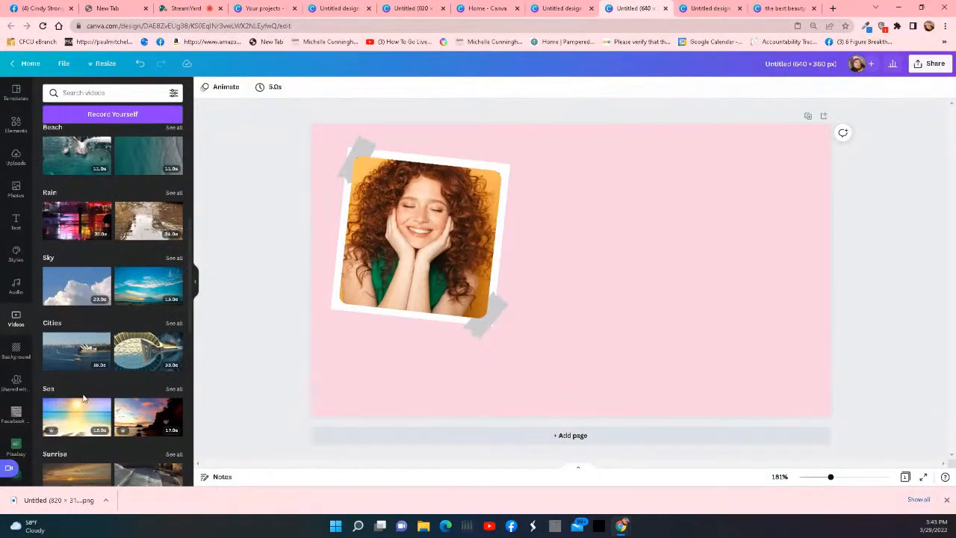
# Set the sunny beach video as the page background
pyautogui.moveTo(73, 412); pyautogui.dragTo(321, 168)
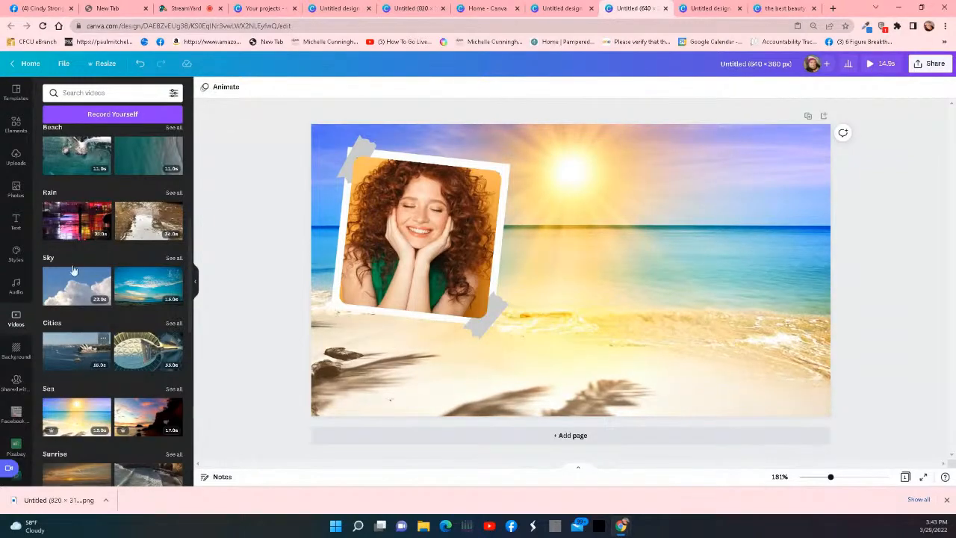
pyautogui.scroll(-5, 69, 259)
pyautogui.scroll(5, 70, 299)
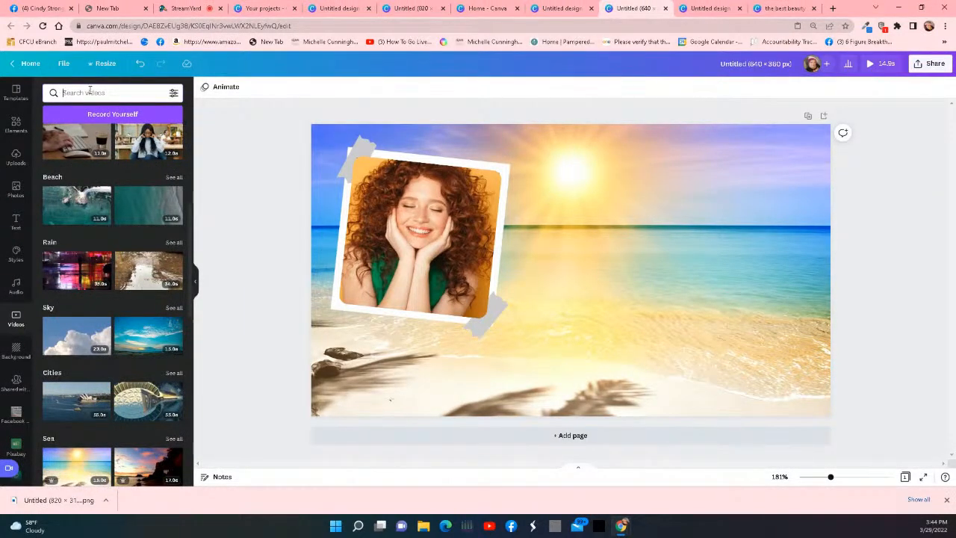
# Search videos for 'bea' and try the poppy-field and woman beauty clips as background
pyautogui.write('beauty')
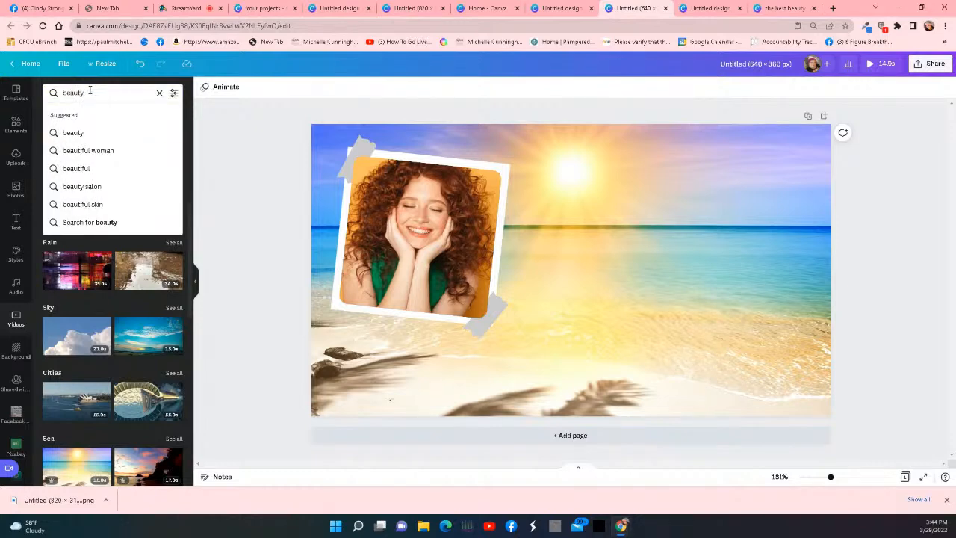
pyautogui.press('Return')
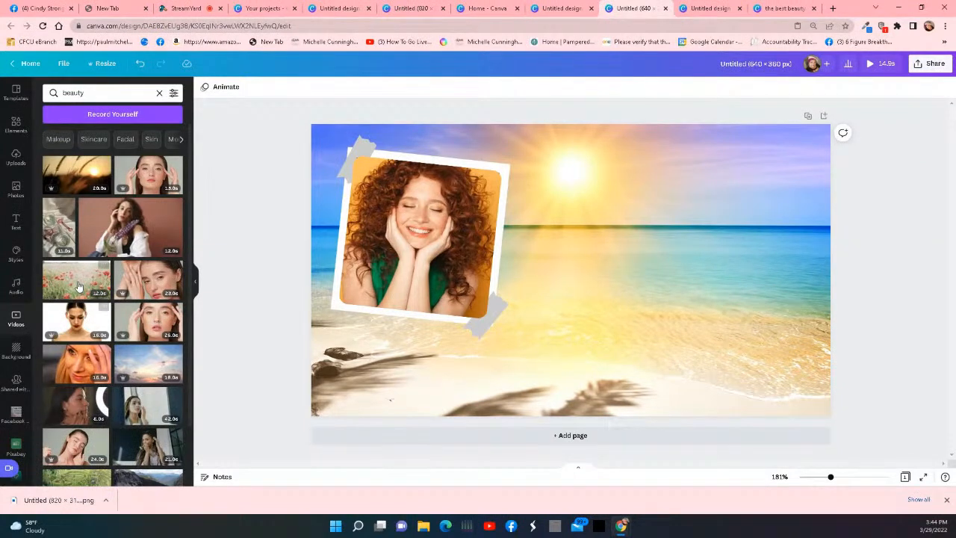
pyautogui.moveTo(60, 286); pyautogui.dragTo(314, 162)
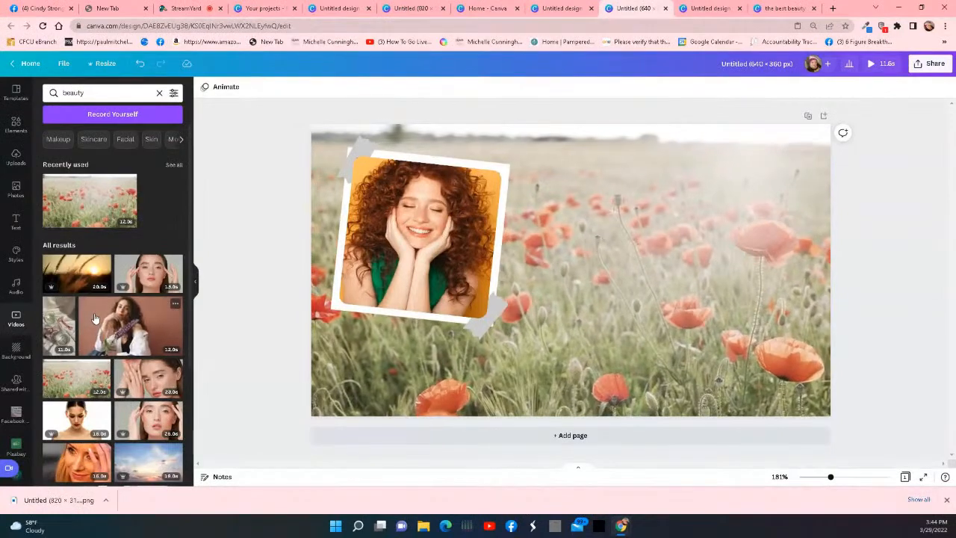
pyautogui.moveTo(92, 324); pyautogui.dragTo(321, 152)
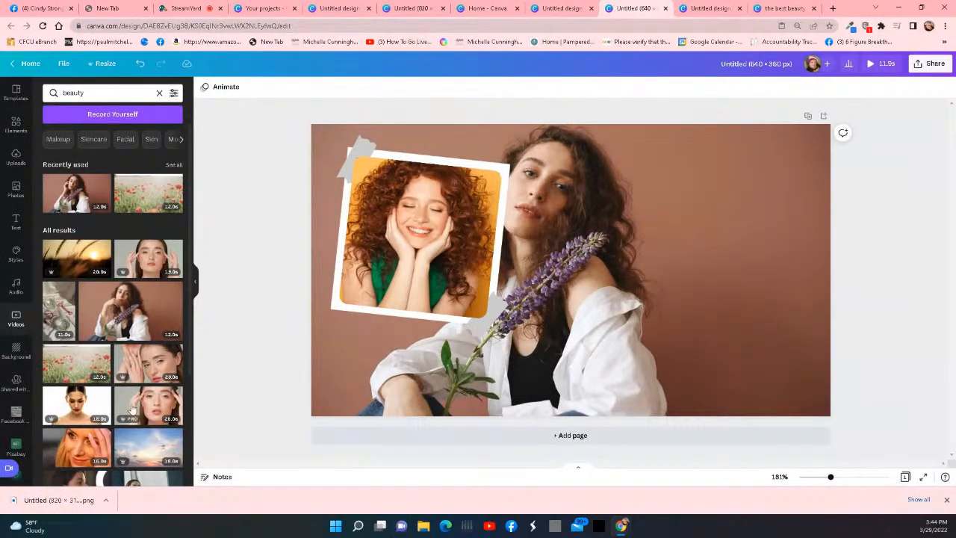
# Try the flower-woman clip, then settle on the tulip clip as the background
pyautogui.scroll(-5, 67, 373)
pyautogui.scroll(-5, 70, 376)
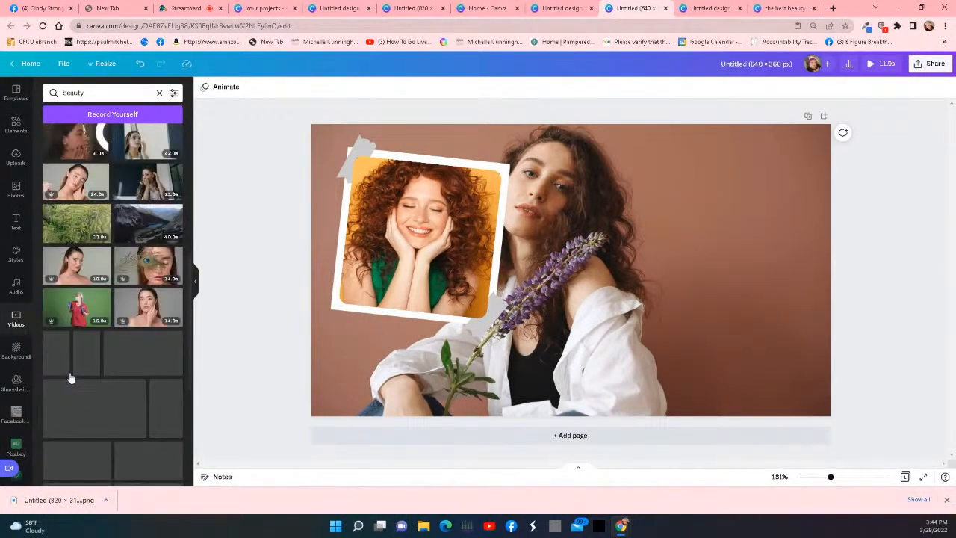
pyautogui.moveTo(117, 346); pyautogui.dragTo(353, 127)
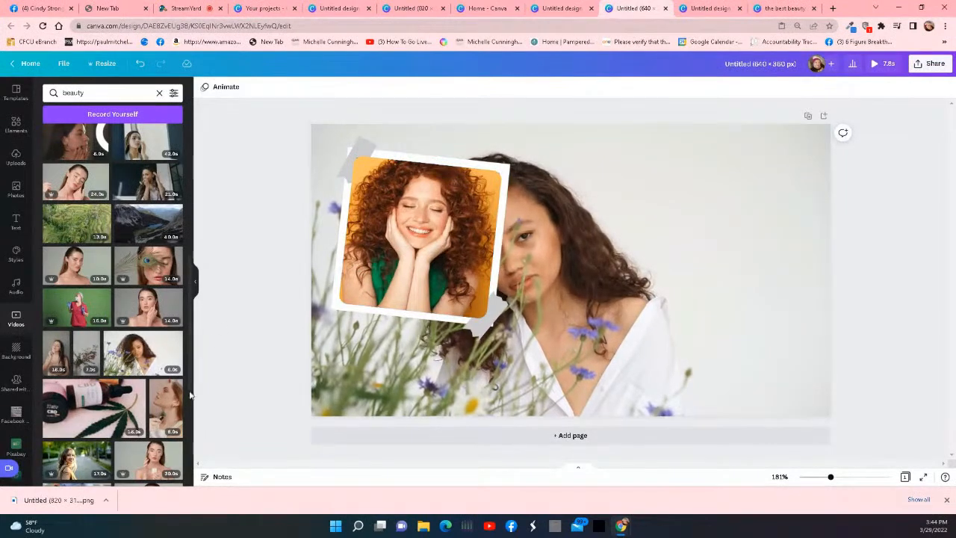
pyautogui.scroll(-3, 142, 421)
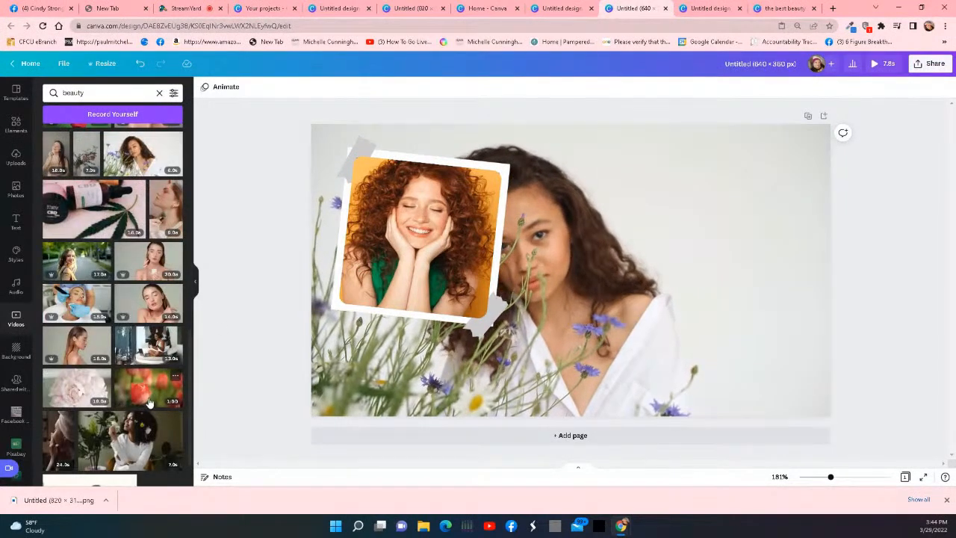
pyautogui.moveTo(146, 396); pyautogui.dragTo(324, 167)
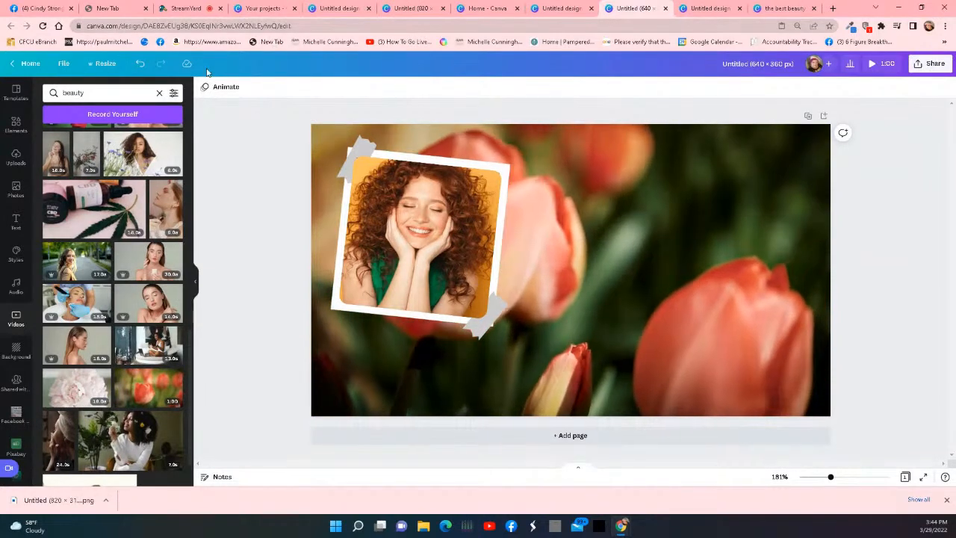
pyautogui.click(16, 221)
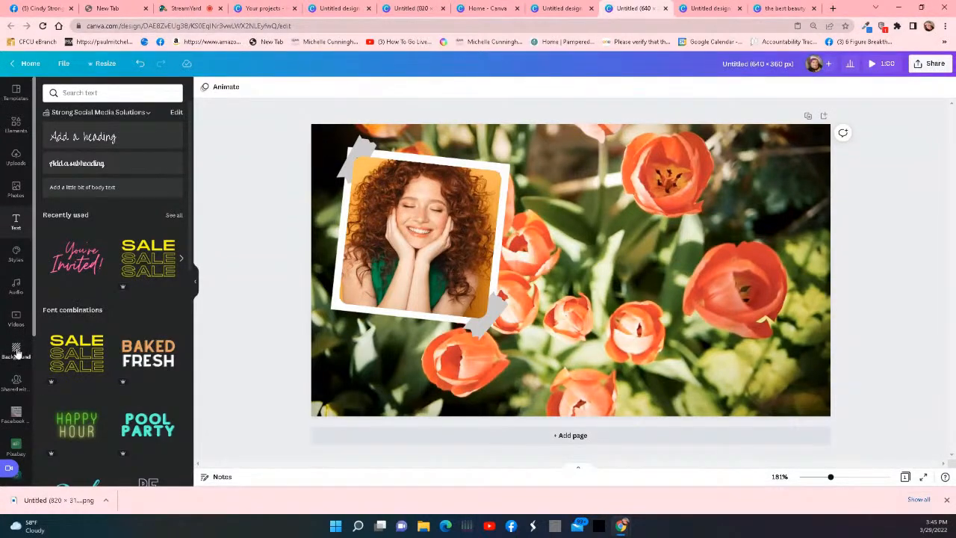
pyautogui.click(17, 351)
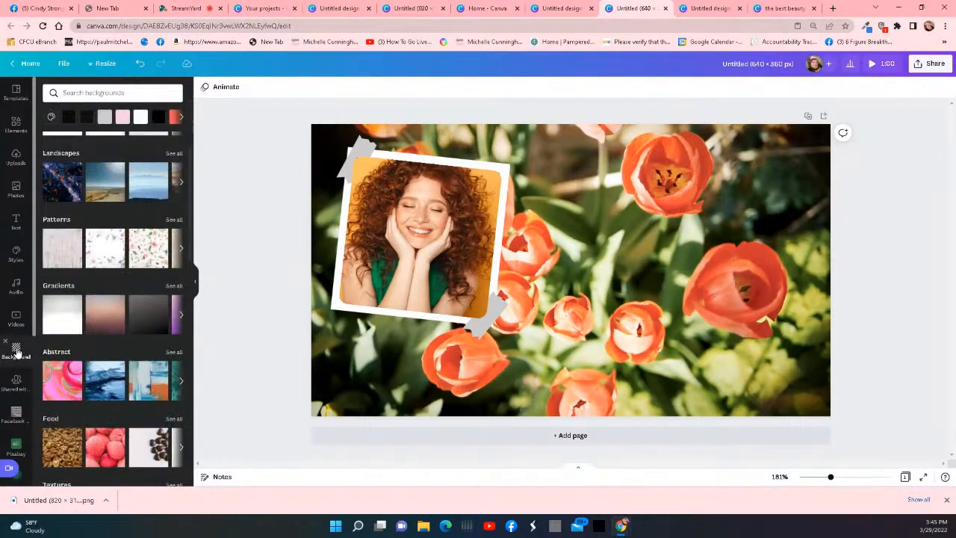
pyautogui.click(649, 371)
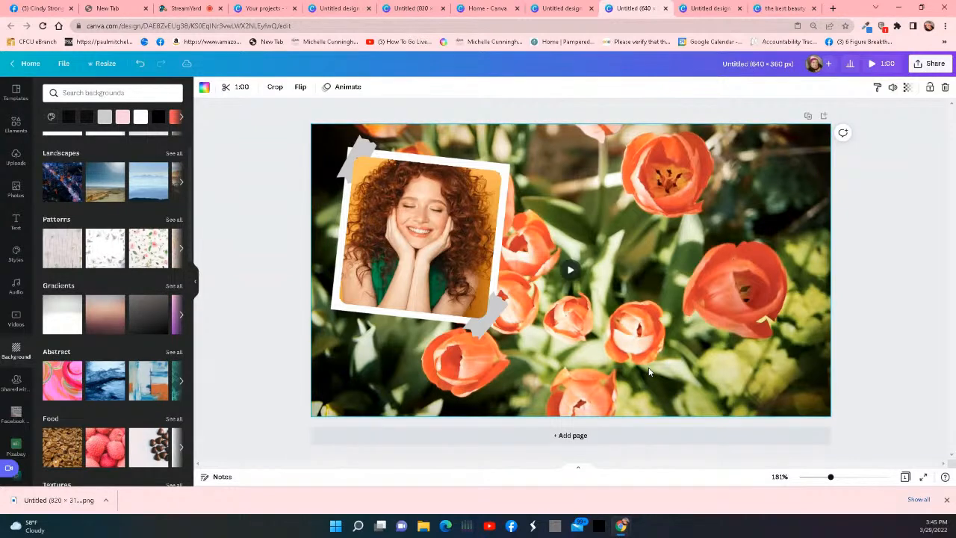
pyautogui.click(571, 275)
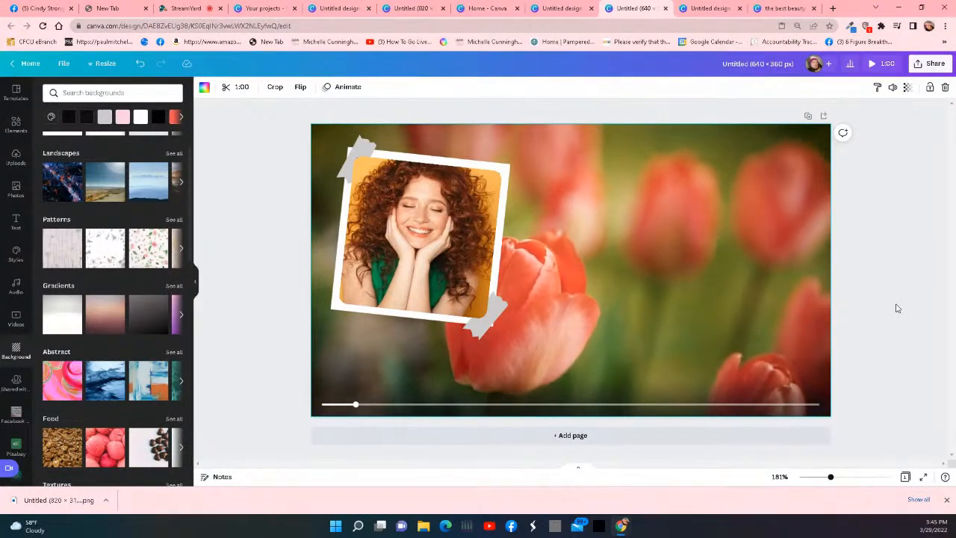
pyautogui.click(17, 223)
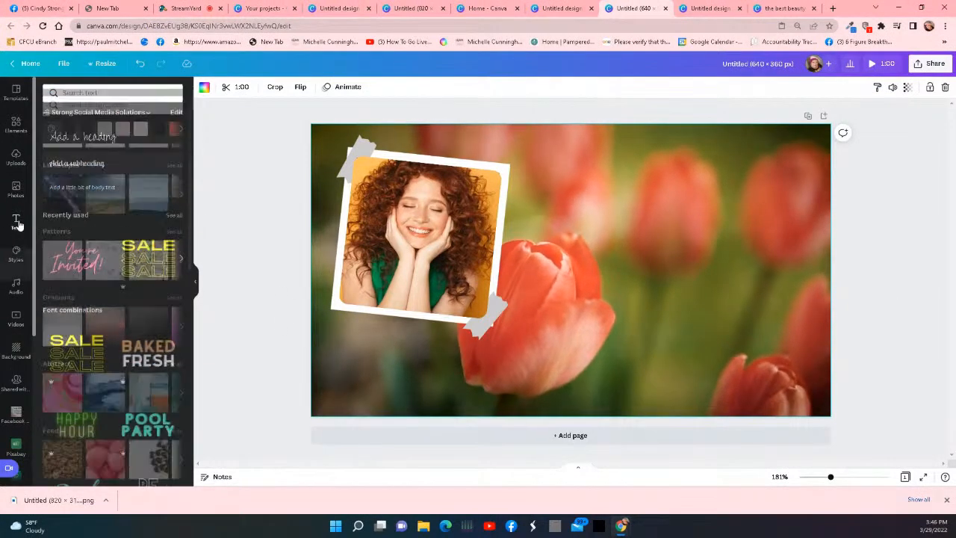
# Add a heading reading 'Cindy Strong Hair' and move it to the cover's upper right
pyautogui.click(86, 142)
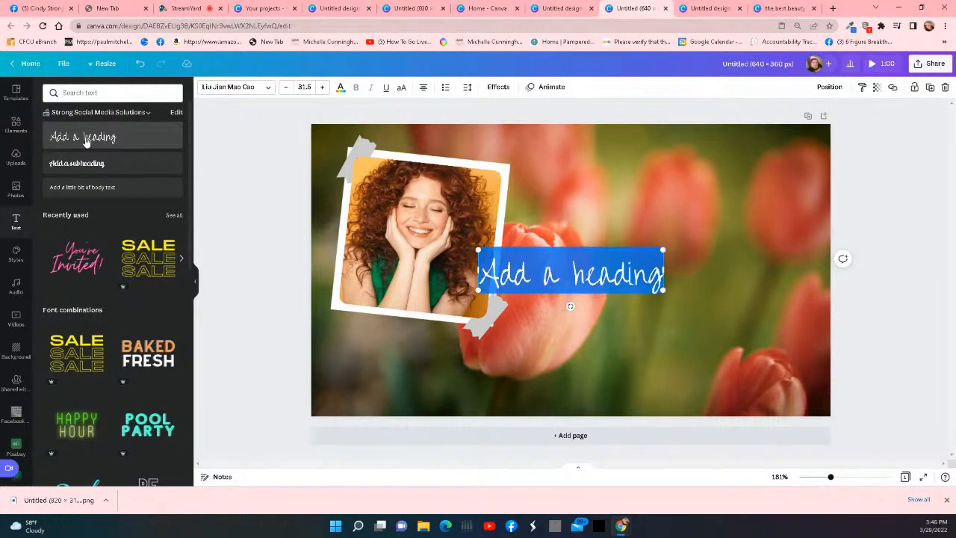
pyautogui.write('Ci')
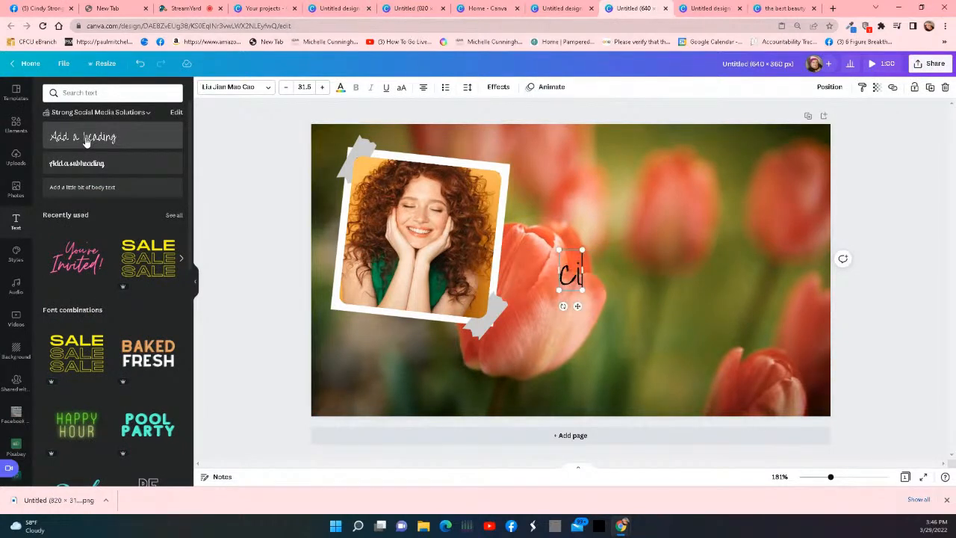
pyautogui.write('ndy Strong')
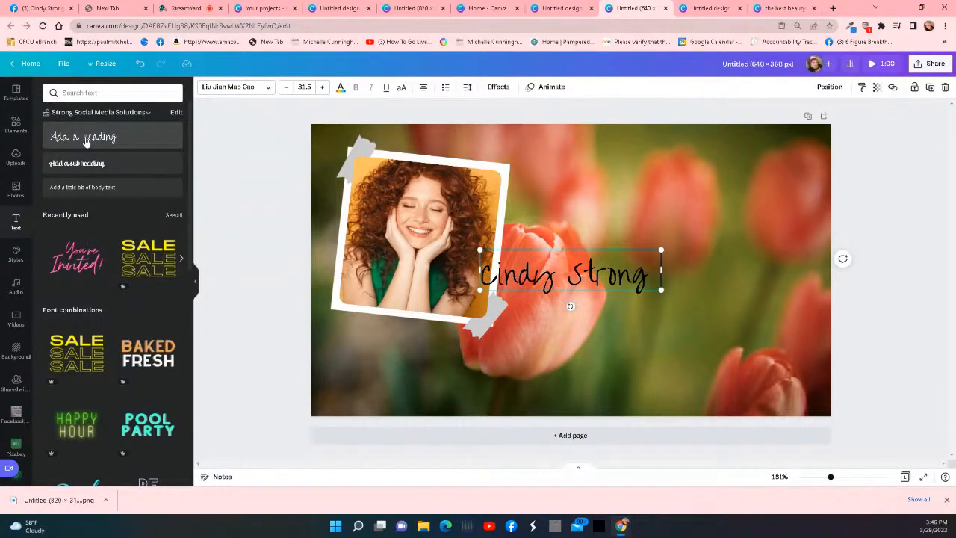
pyautogui.write(' Hair')
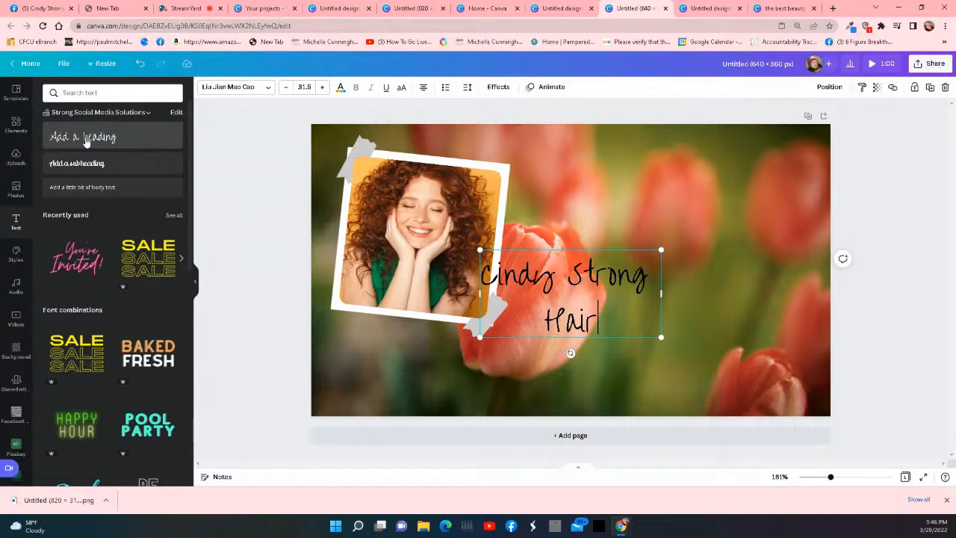
pyautogui.click(648, 362)
pyautogui.moveTo(615, 320); pyautogui.dragTo(748, 278)
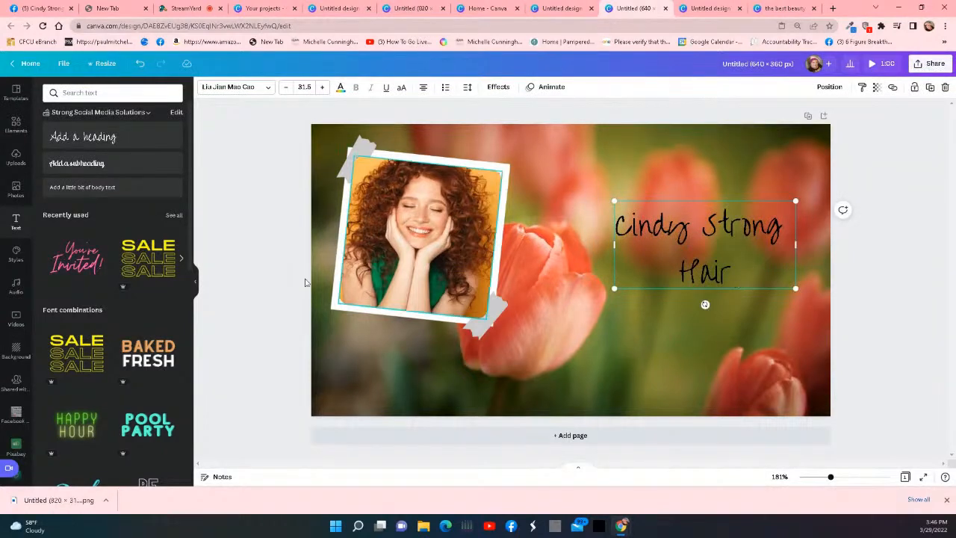
pyautogui.click(14, 124)
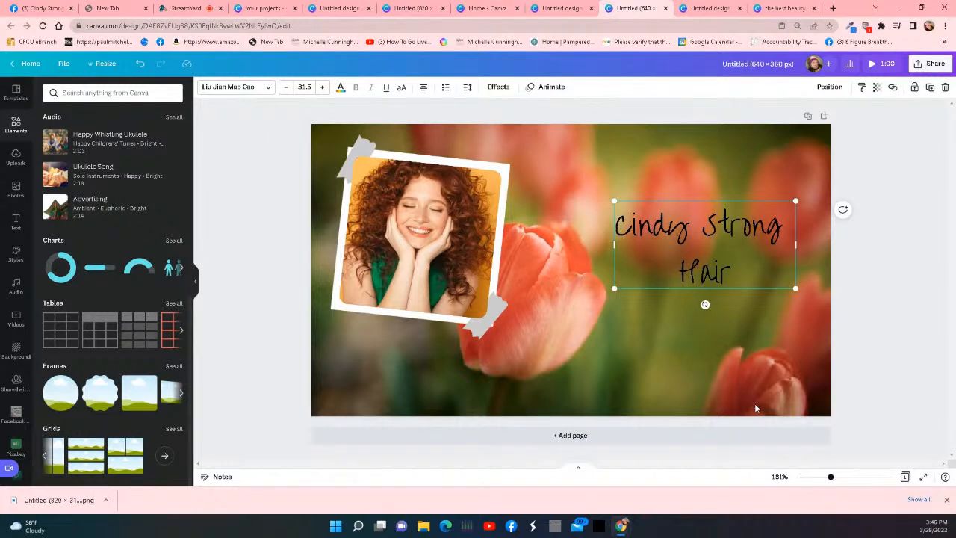
# Search elements for 'rectangle' and place a white torn-paper rectangle, enlarged and nudged behind the heading
pyautogui.click(97, 93)
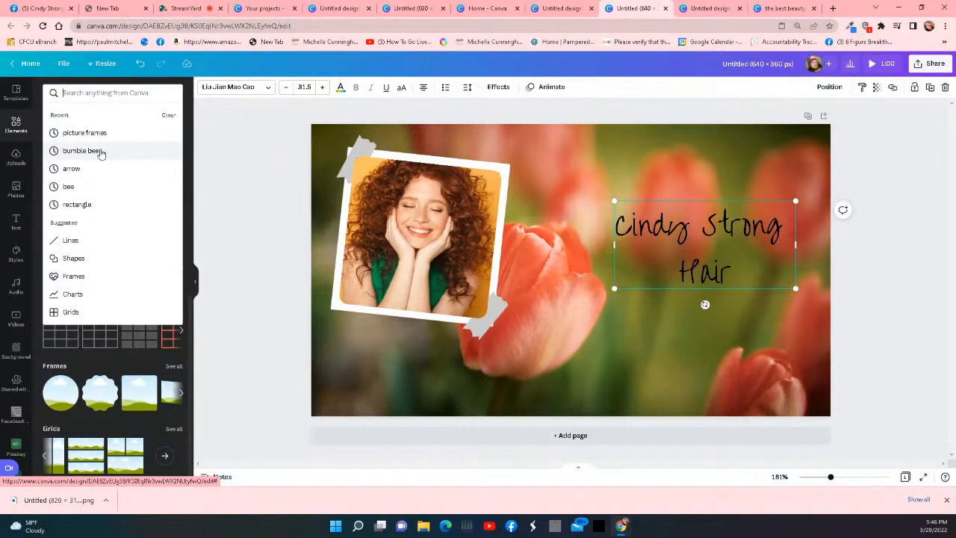
pyautogui.click(76, 206)
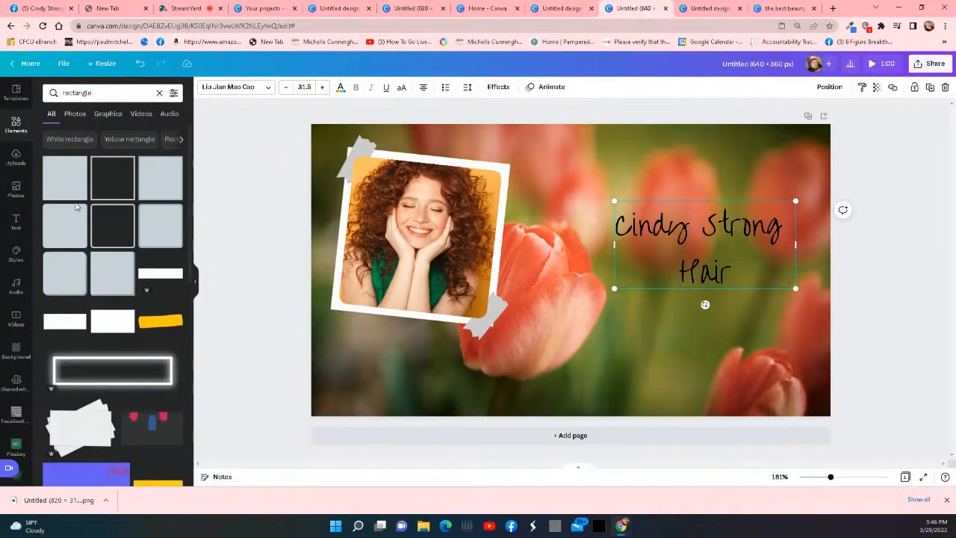
pyautogui.scroll(-4, 87, 405)
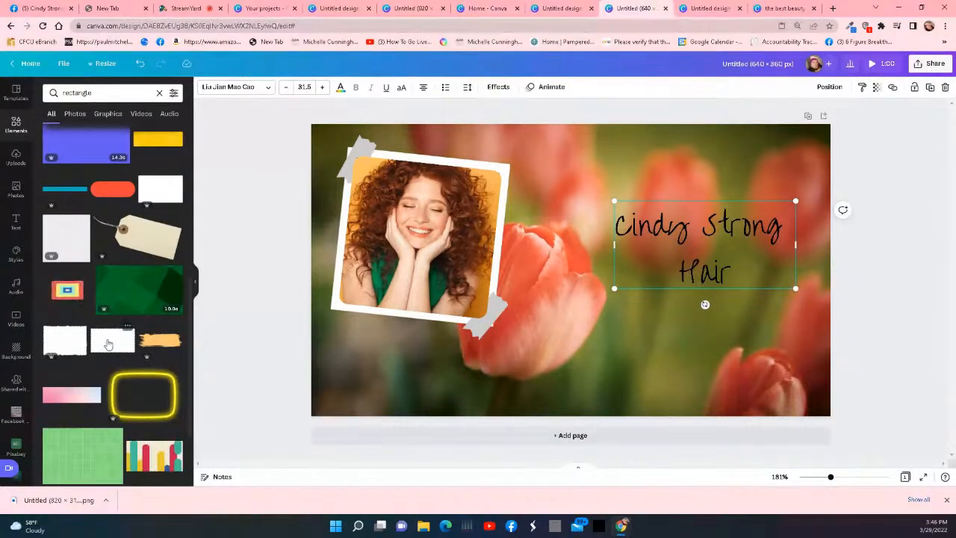
pyautogui.moveTo(65, 342); pyautogui.dragTo(689, 246)
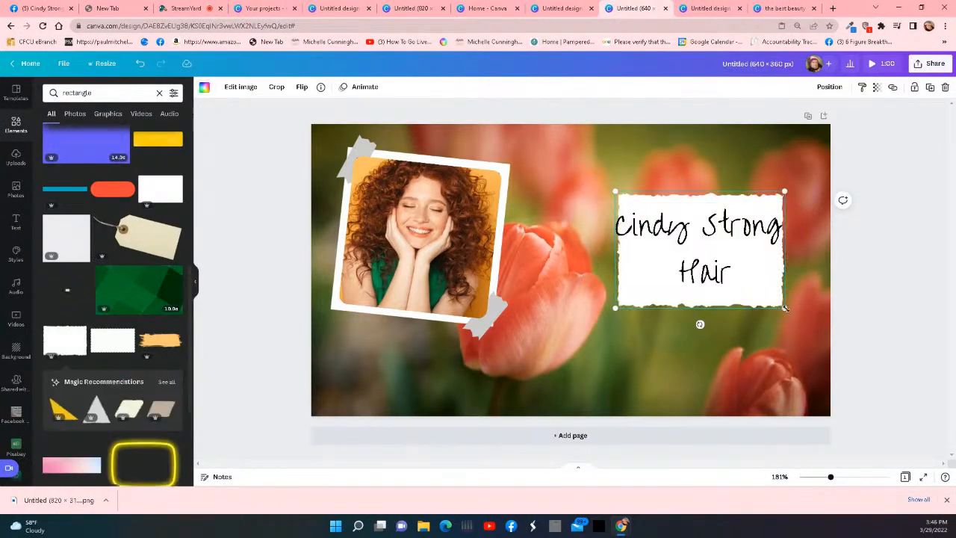
pyautogui.moveTo(796, 307); pyautogui.dragTo(801, 320)
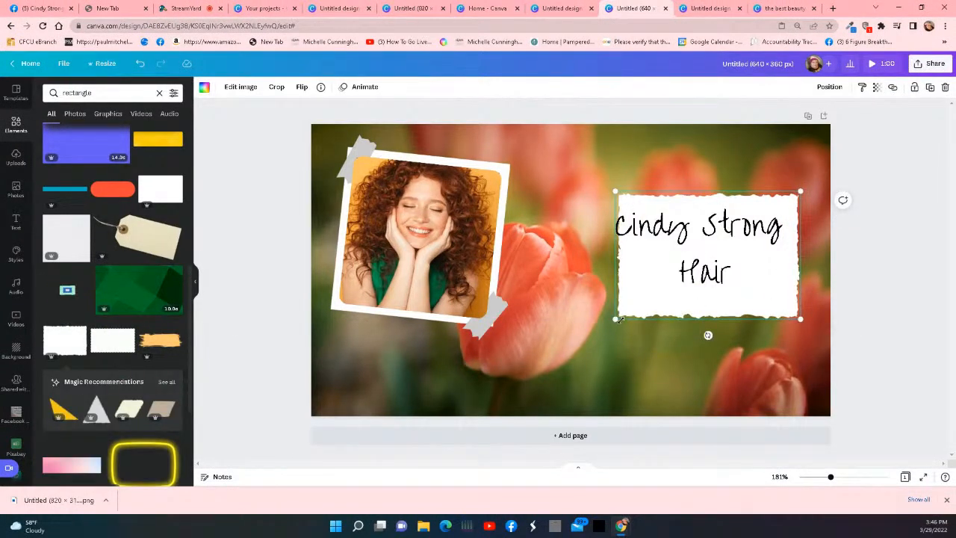
pyautogui.moveTo(715, 316); pyautogui.dragTo(717, 300)
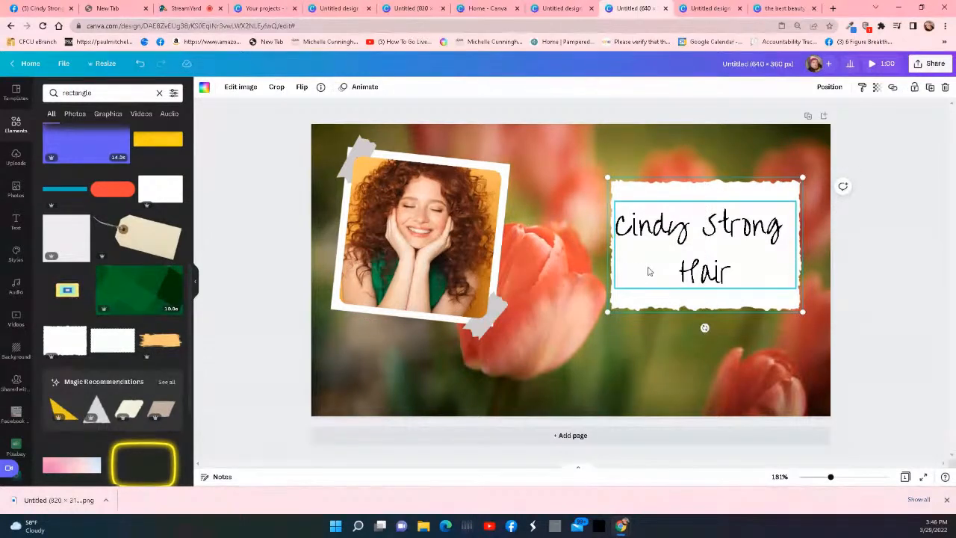
# Lower the torn-paper box's transparency slider from 100 to about 31
pyautogui.click(877, 89)
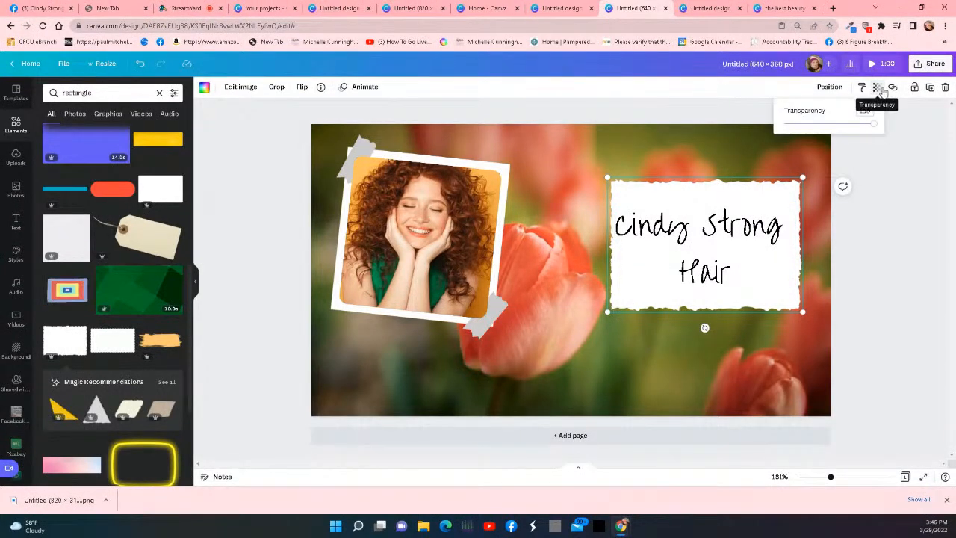
pyautogui.moveTo(872, 124); pyautogui.dragTo(824, 130)
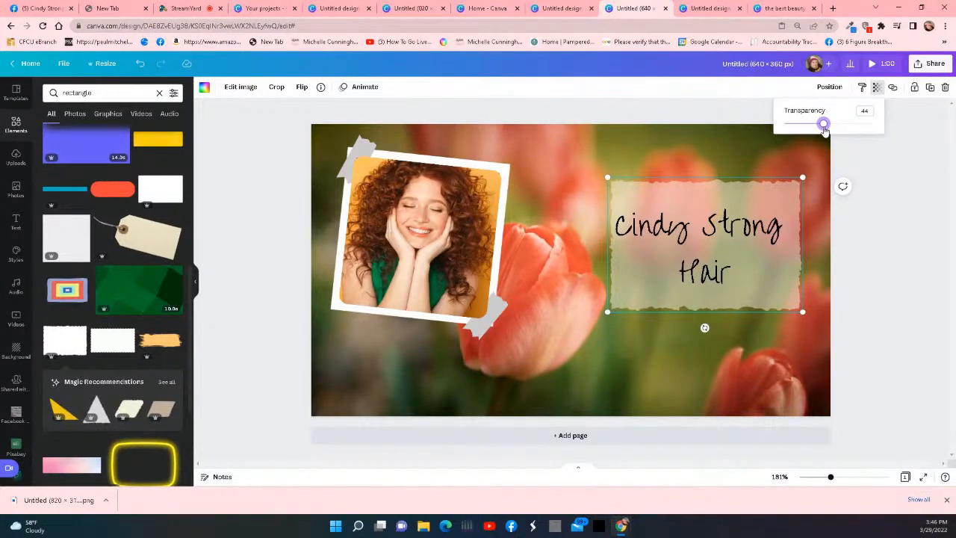
pyautogui.moveTo(825, 129)
pyautogui.mouseDown()
pyautogui.moveTo(813, 131)
pyautogui.moveTo(837, 125)
pyautogui.mouseUp()
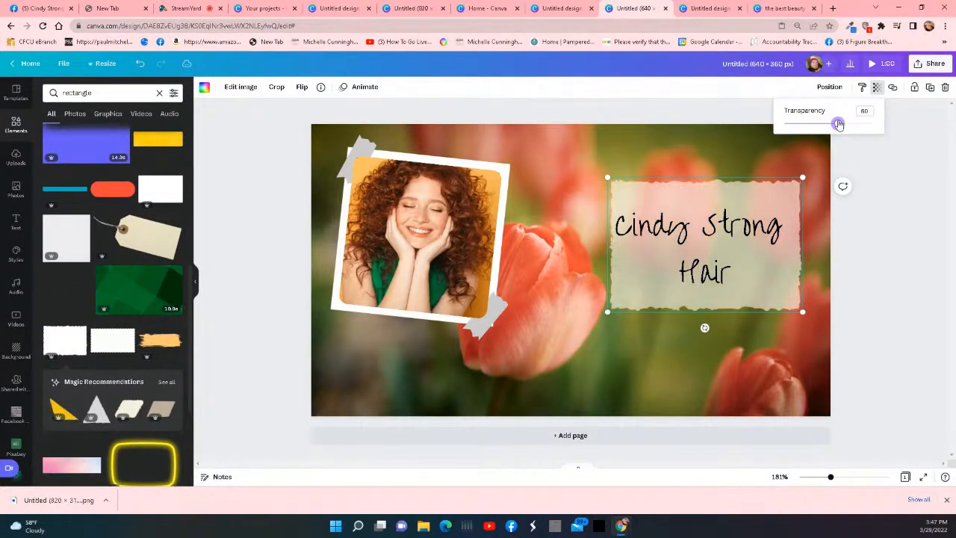
pyautogui.click(765, 286)
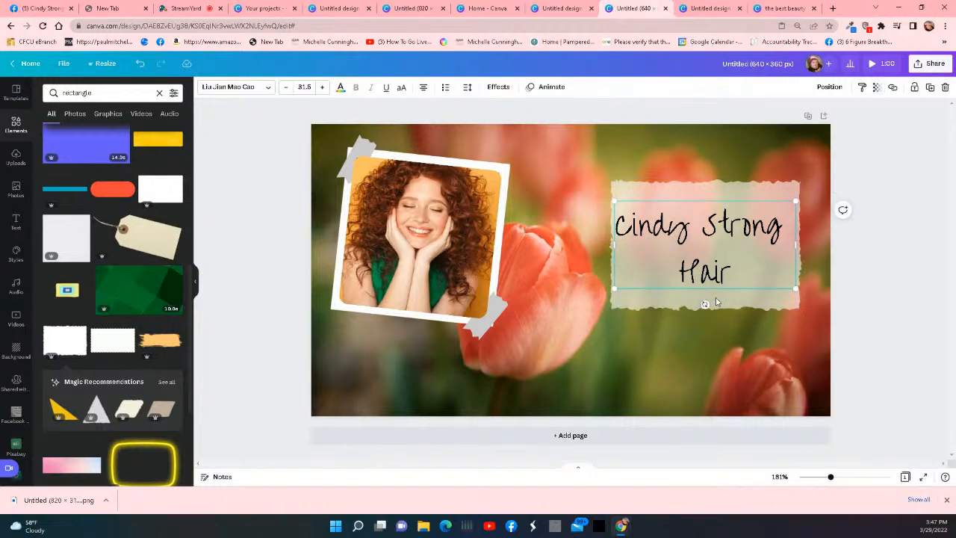
pyautogui.click(641, 308)
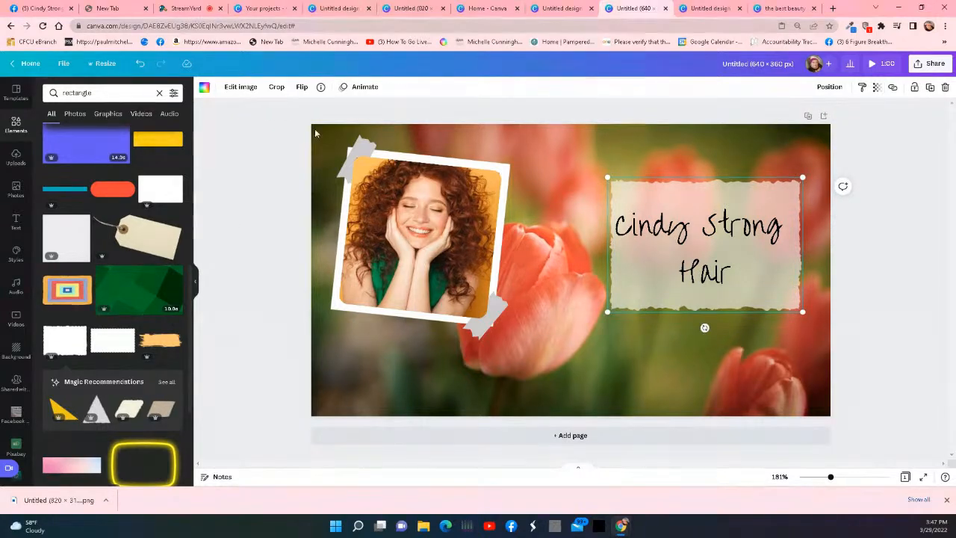
# Tint the torn-paper box pale cream-pink from the brand palette and shrink the heading text box to fit it
pyautogui.click(205, 88)
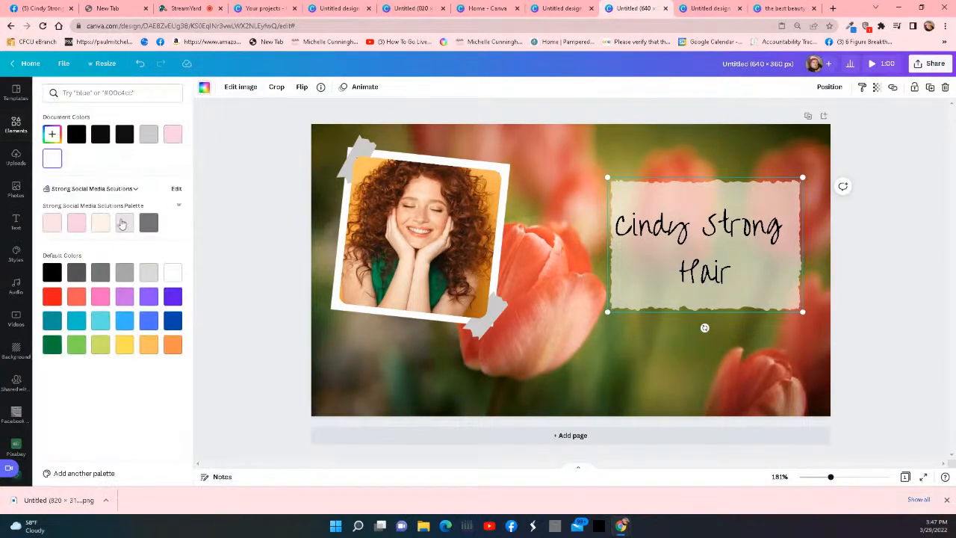
pyautogui.click(52, 223)
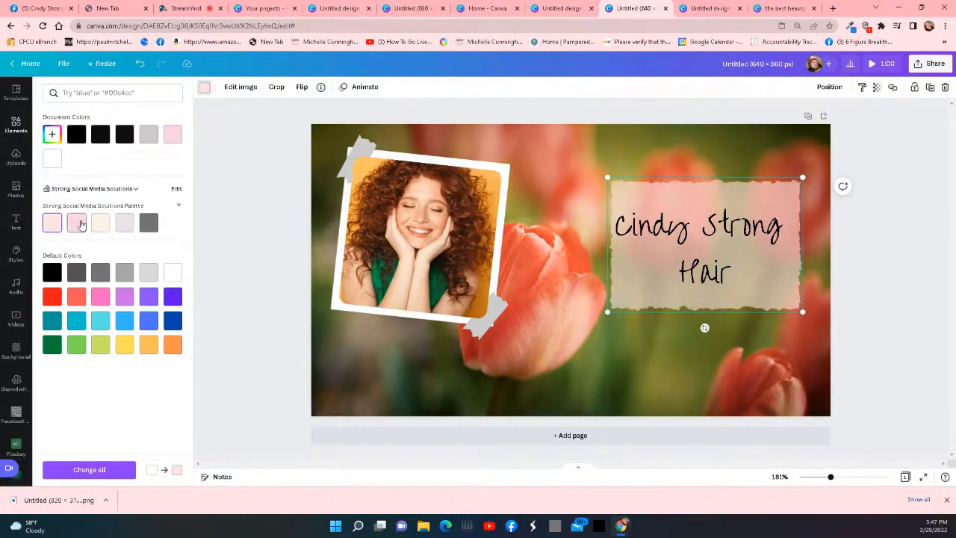
pyautogui.click(101, 224)
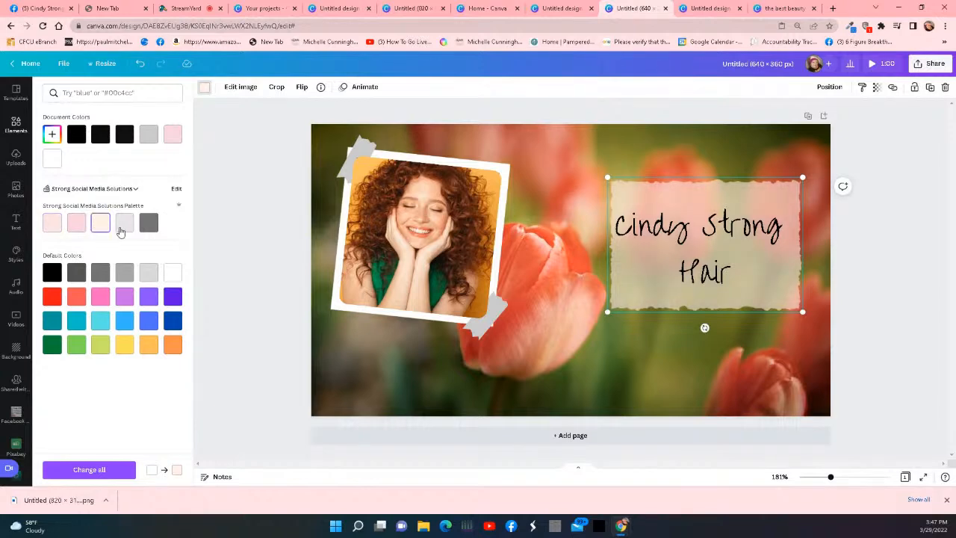
pyautogui.moveTo(609, 312)
pyautogui.mouseDown()
pyautogui.moveTo(626, 303)
pyautogui.moveTo(613, 306)
pyautogui.mouseUp()
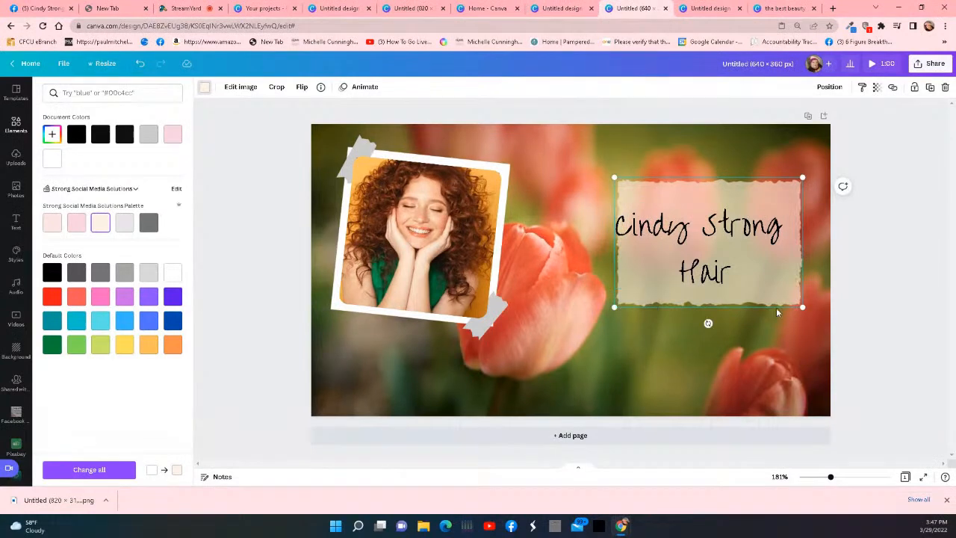
pyautogui.click(16, 126)
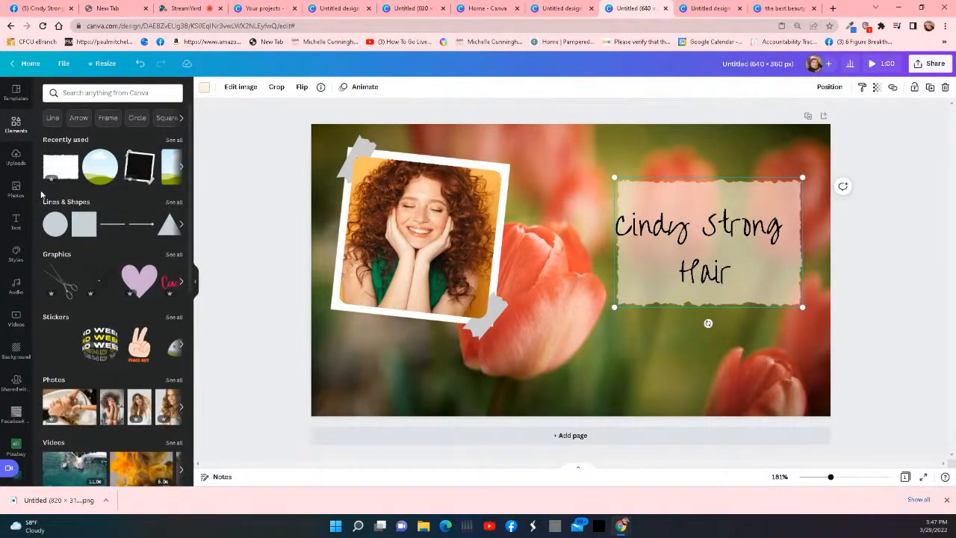
# Add a curved arrow from the Arrow elements, shrink it, and place it below the title box
pyautogui.click(79, 119)
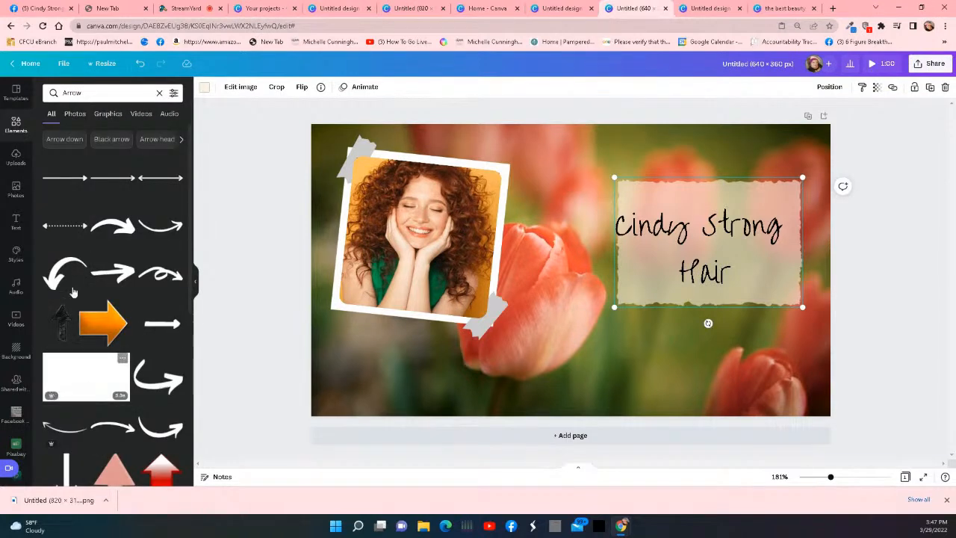
pyautogui.moveTo(62, 276); pyautogui.dragTo(632, 303)
pyautogui.moveTo(751, 393); pyautogui.dragTo(587, 227)
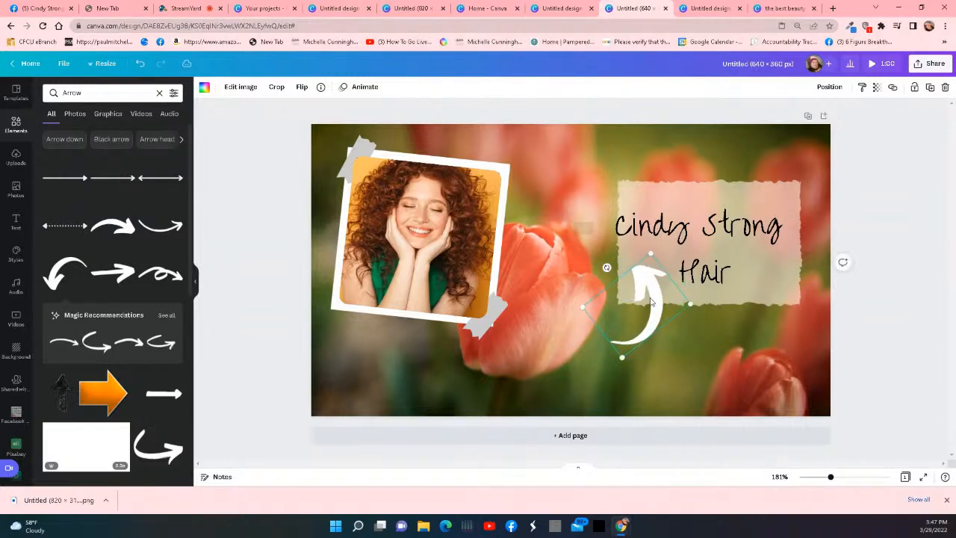
pyautogui.moveTo(636, 326); pyautogui.dragTo(753, 366)
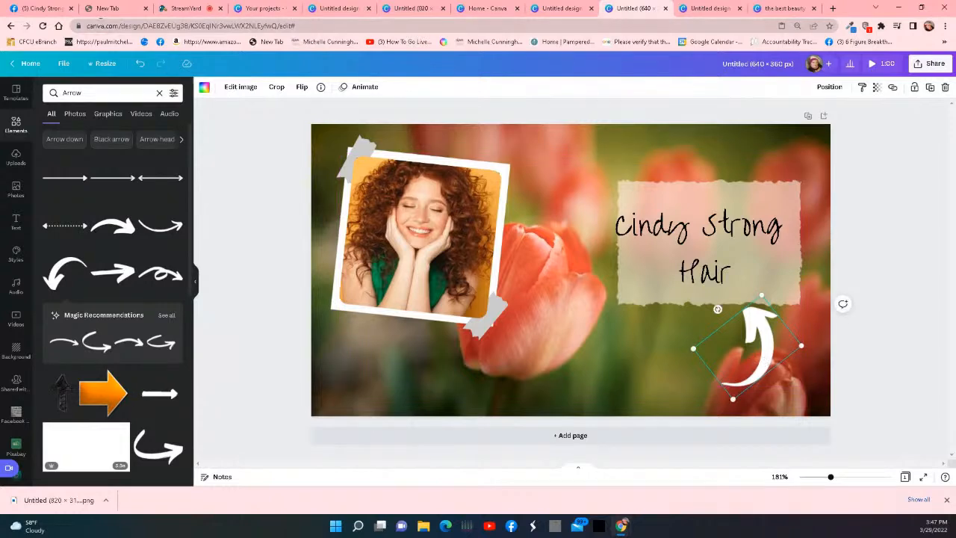
# Try several palette colours on the arrow and settle on coral
pyautogui.click(204, 87)
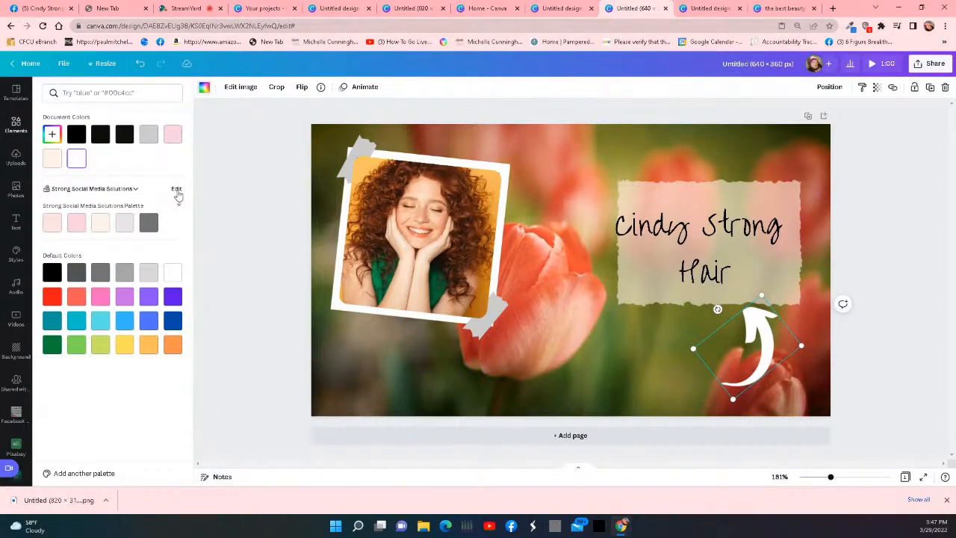
pyautogui.click(148, 224)
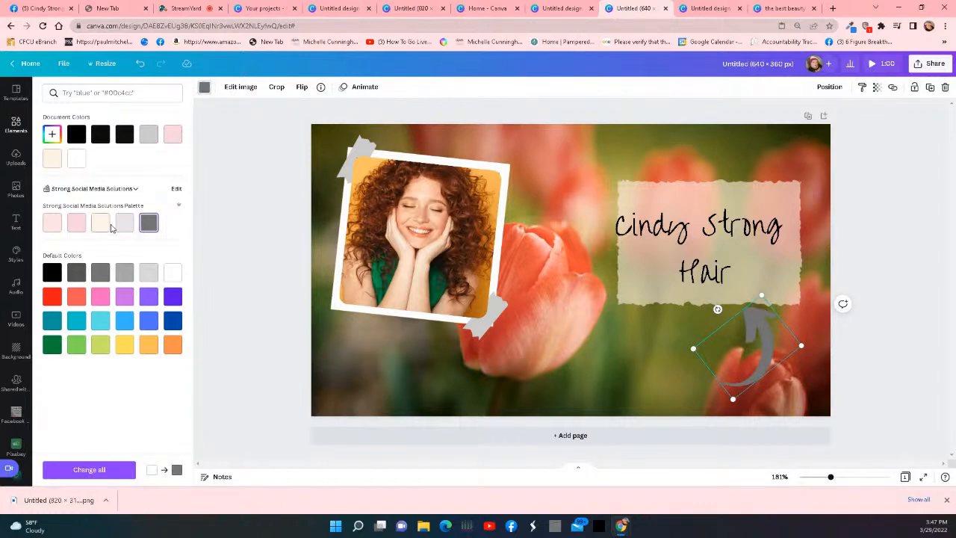
pyautogui.click(76, 224)
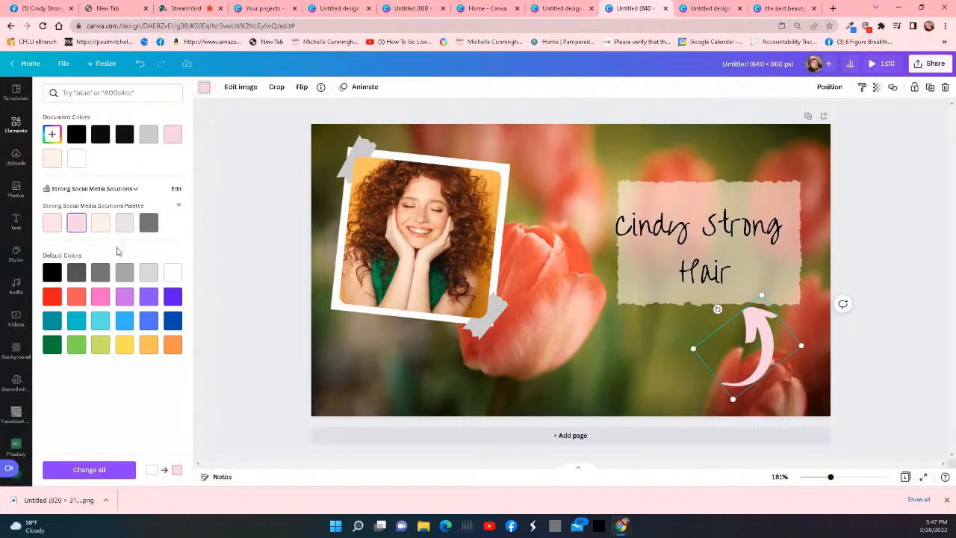
pyautogui.click(52, 223)
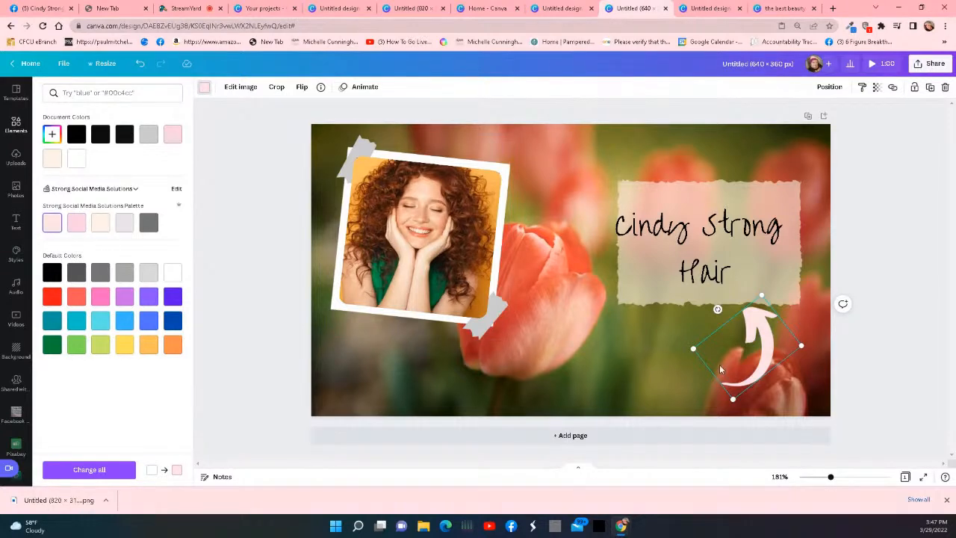
pyautogui.click(100, 223)
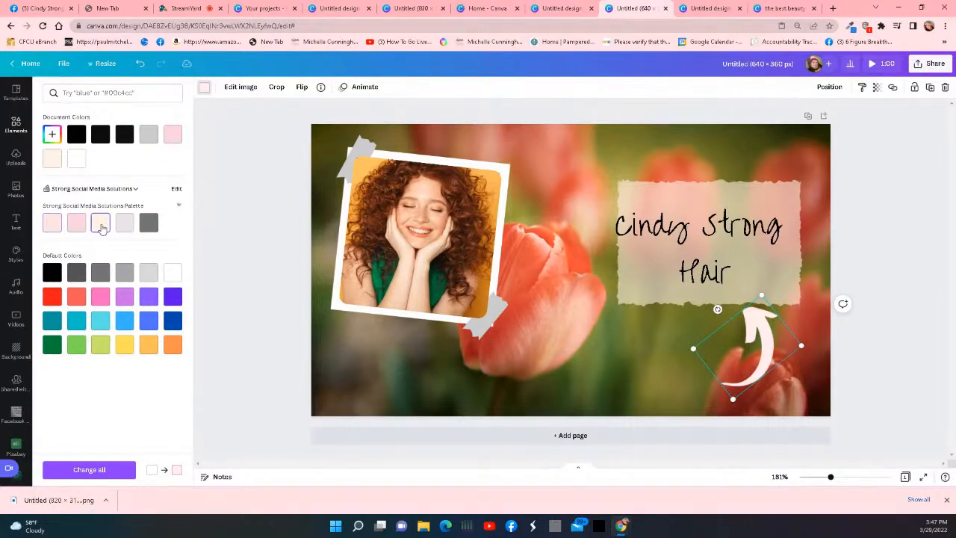
pyautogui.click(124, 222)
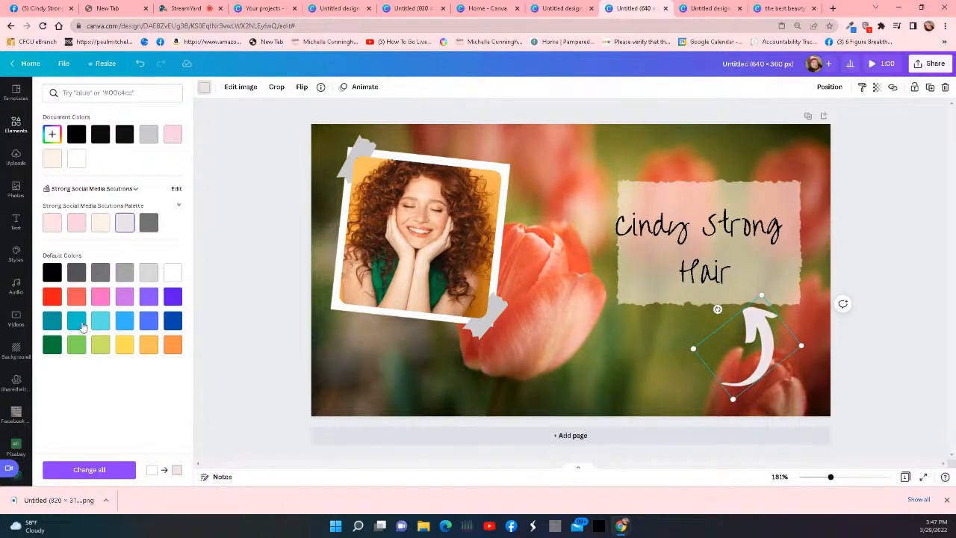
pyautogui.click(52, 296)
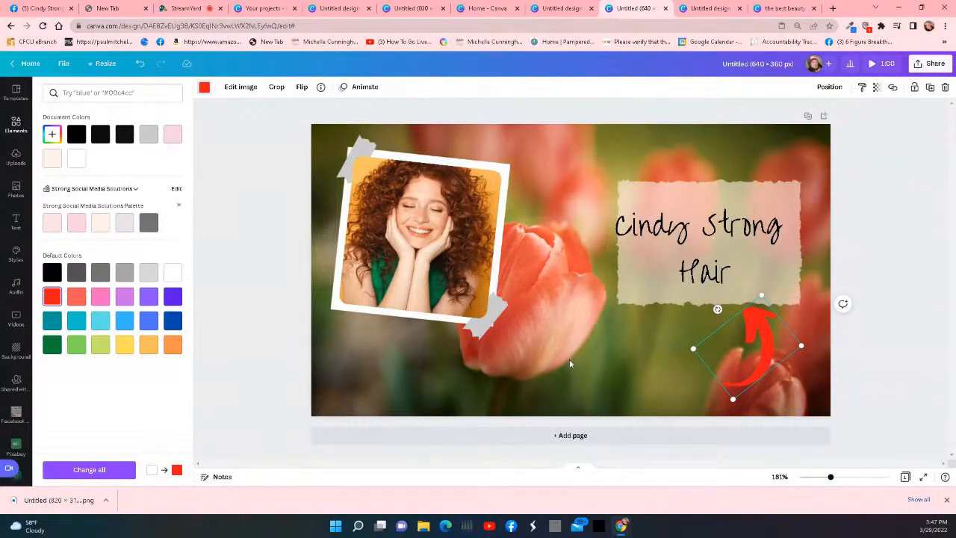
pyautogui.click(76, 296)
pyautogui.click(683, 386)
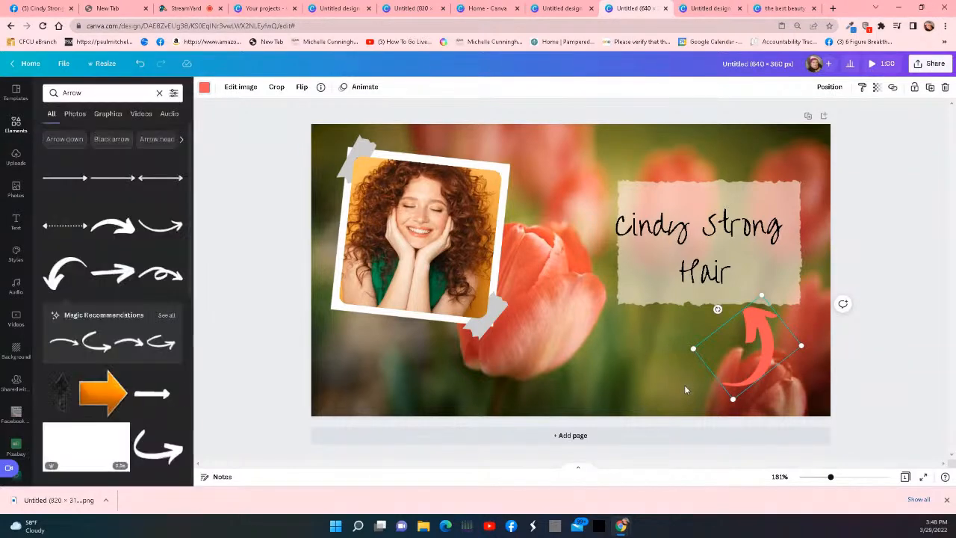
pyautogui.click(815, 379)
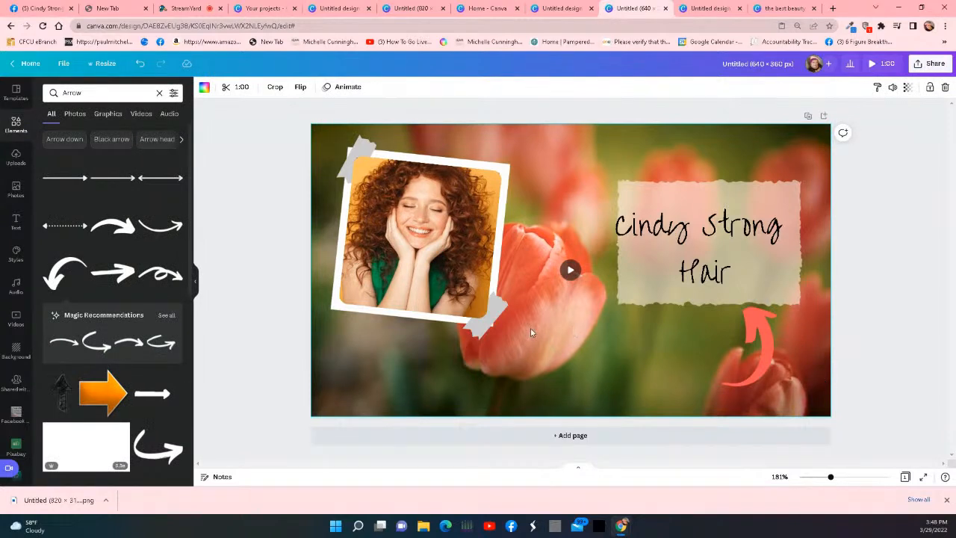
# Preview the tulip video, then slightly shrink the torn-paper box and recentre the 'Cindy Strong Hair' text on it
pyautogui.click(569, 270)
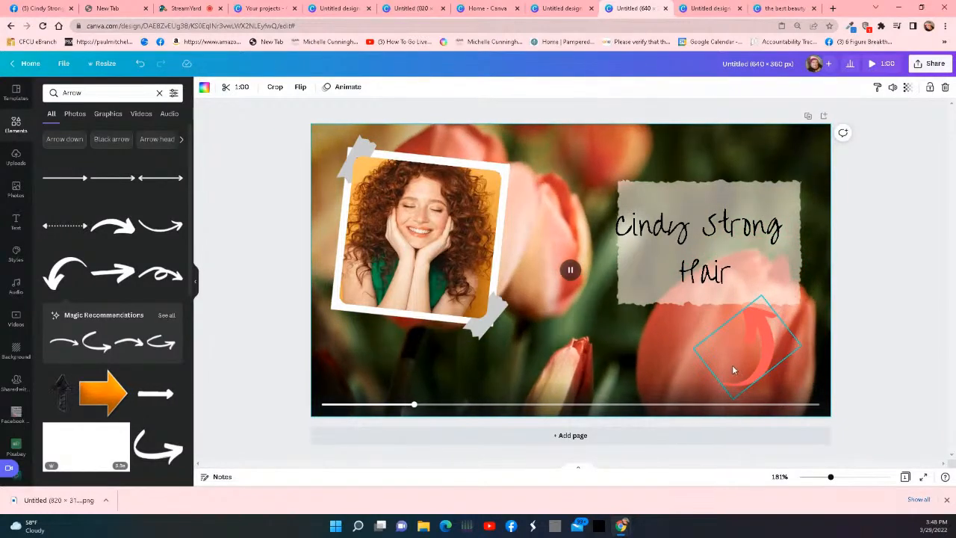
pyautogui.click(631, 285)
pyautogui.click(636, 301)
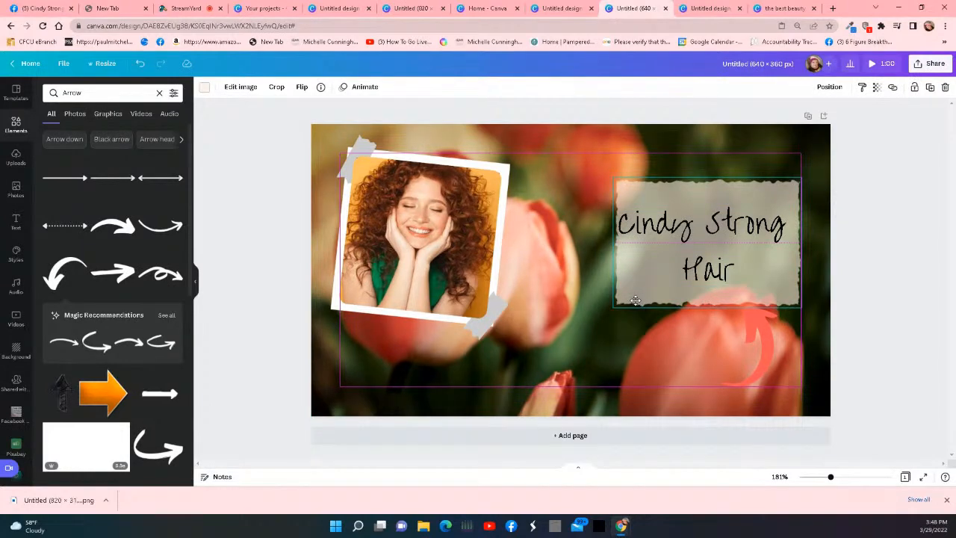
pyautogui.moveTo(635, 299); pyautogui.dragTo(632, 299)
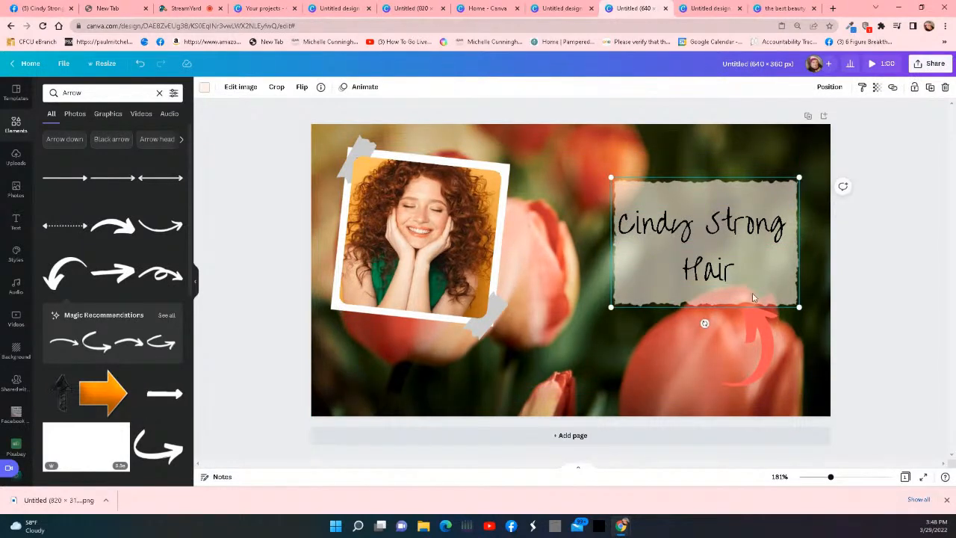
pyautogui.moveTo(799, 308); pyautogui.dragTo(779, 282)
pyautogui.moveTo(747, 255); pyautogui.dragTo(756, 257)
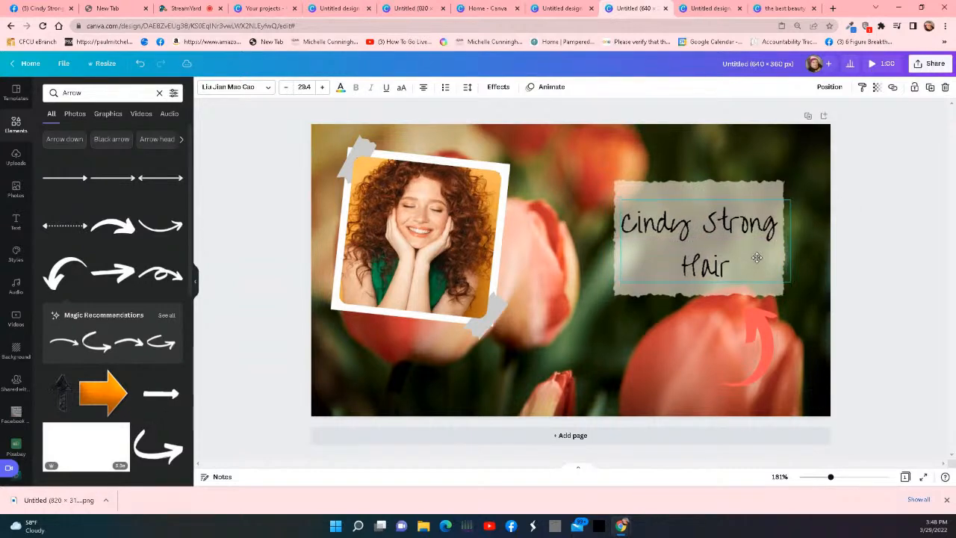
pyautogui.click(825, 299)
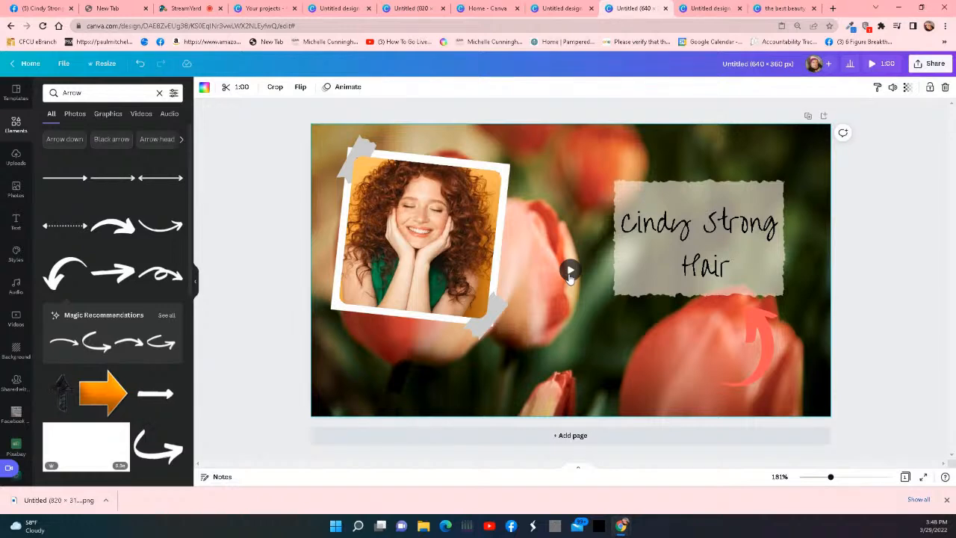
pyautogui.click(888, 320)
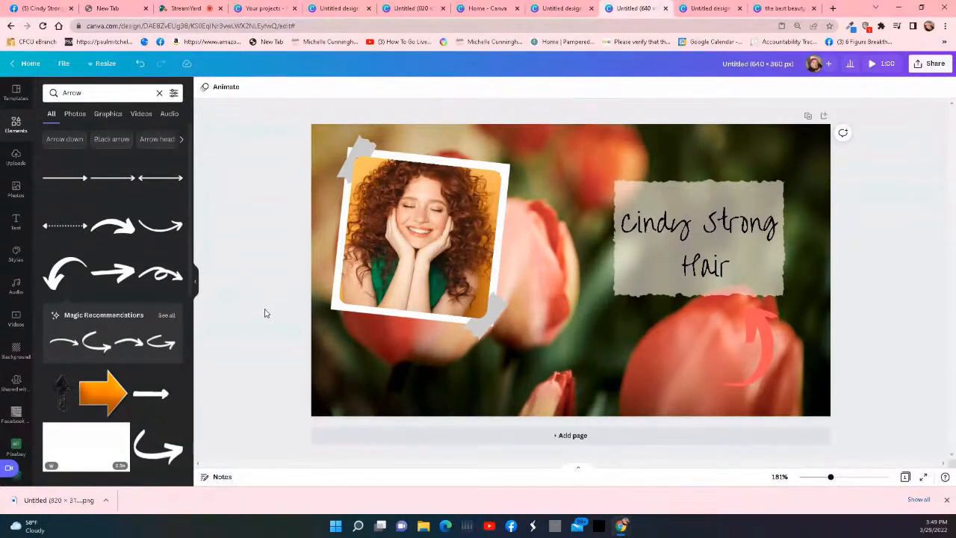
pyautogui.click(412, 241)
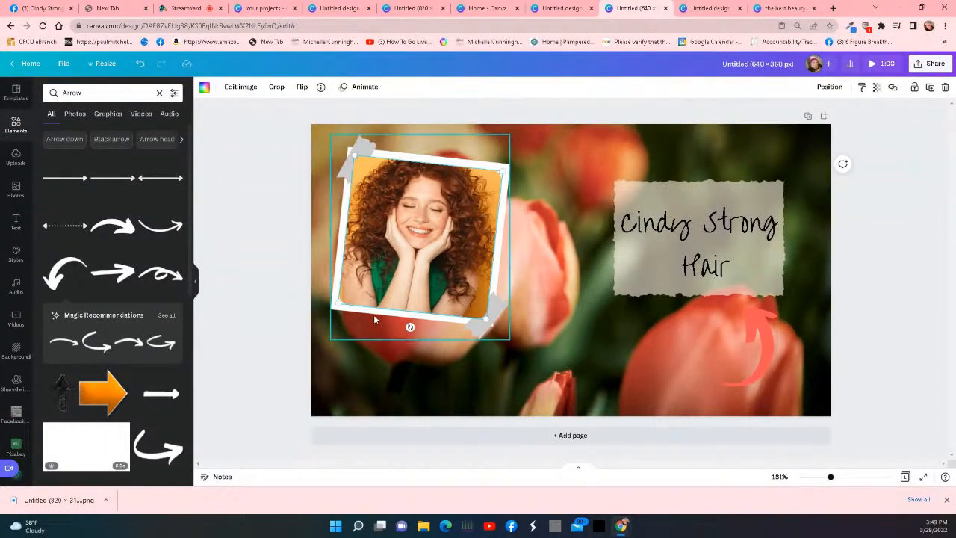
# Bring the taped polaroid photo forward above the other layers
pyautogui.click(830, 87)
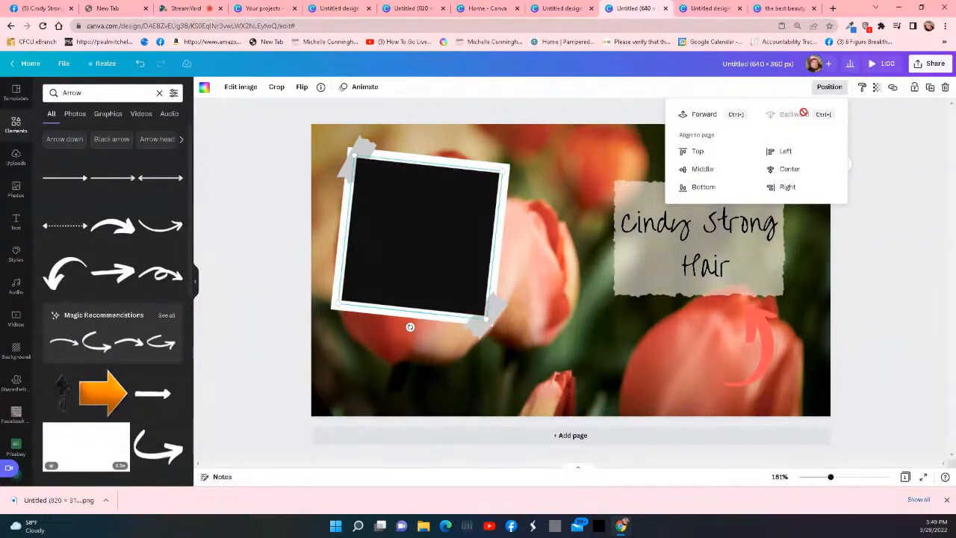
pyautogui.click(706, 113)
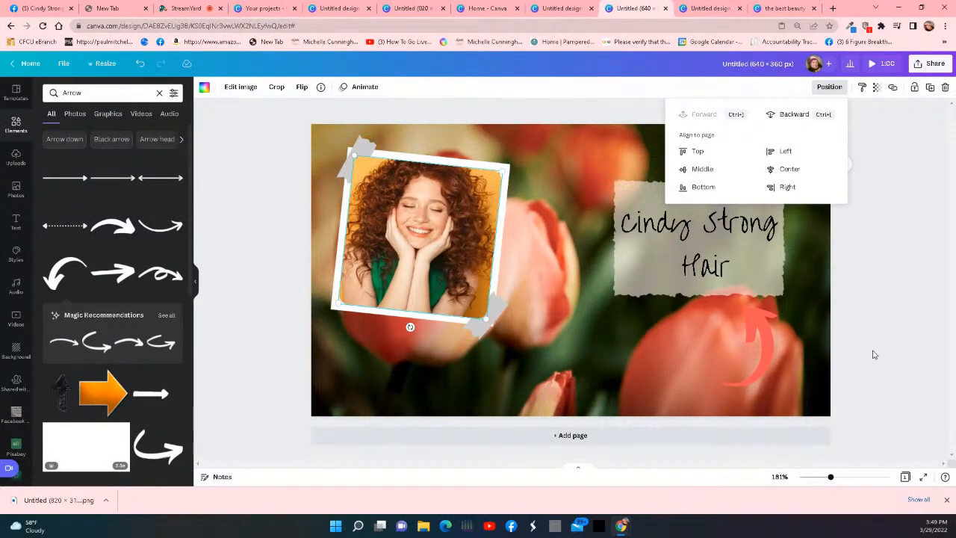
pyautogui.click(288, 205)
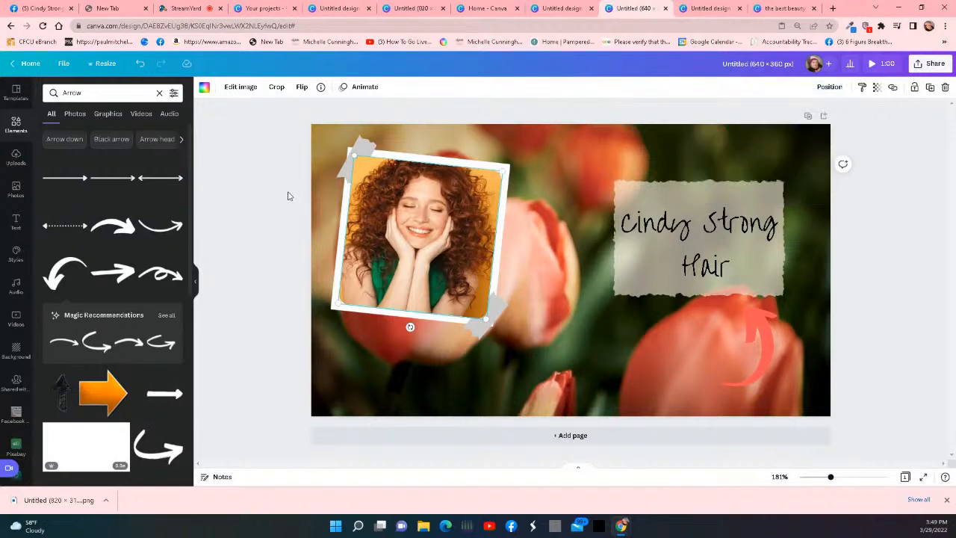
# Deselect everything and switch to the StreamYard broadcast studio tab
pyautogui.click(514, 200)
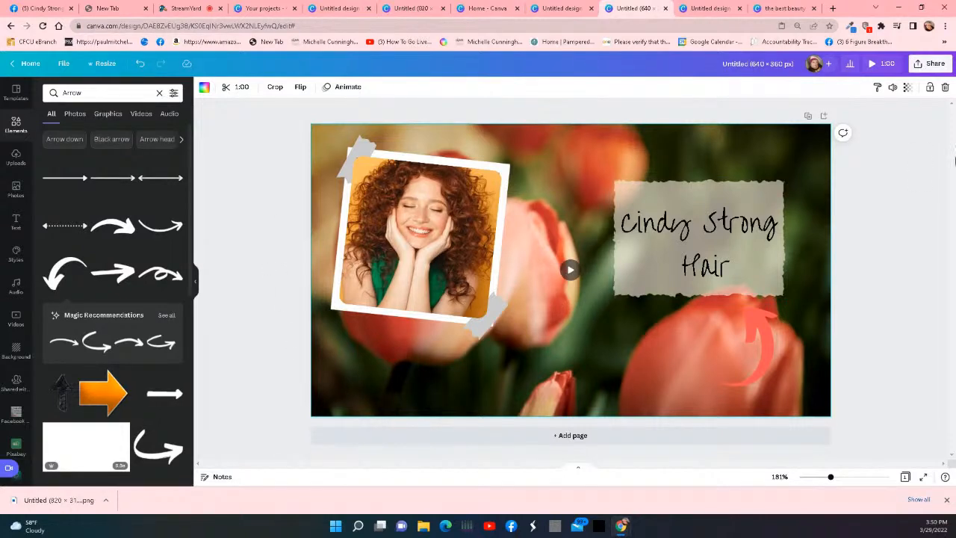
pyautogui.click(910, 193)
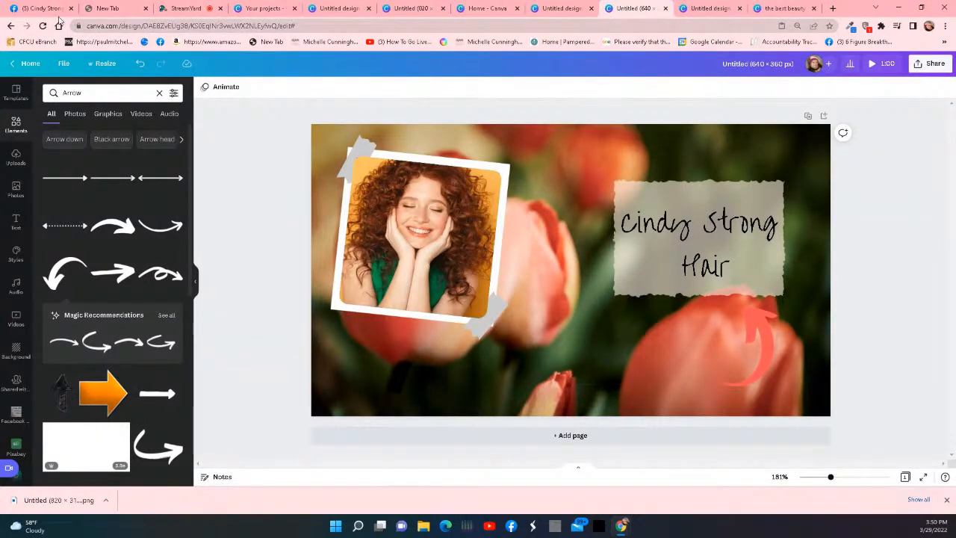
pyautogui.click(187, 8)
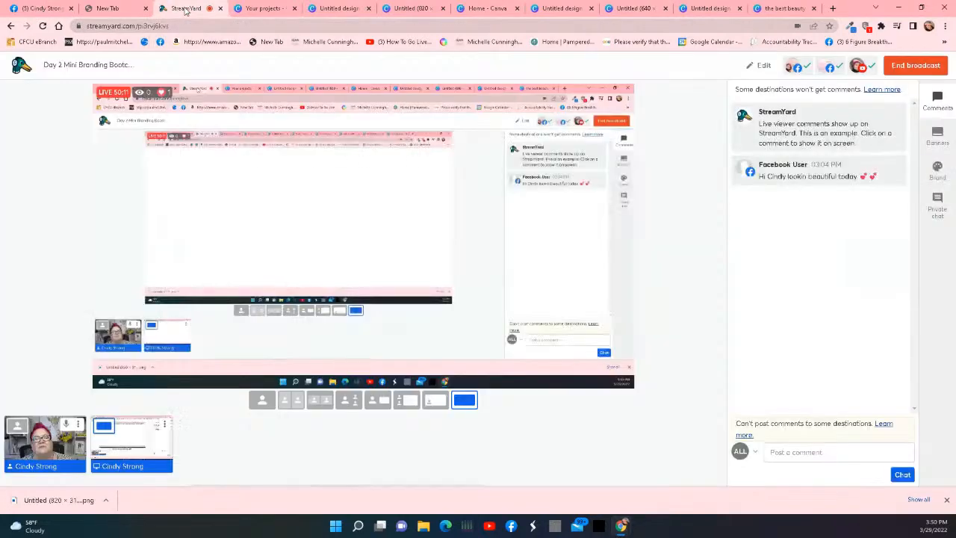